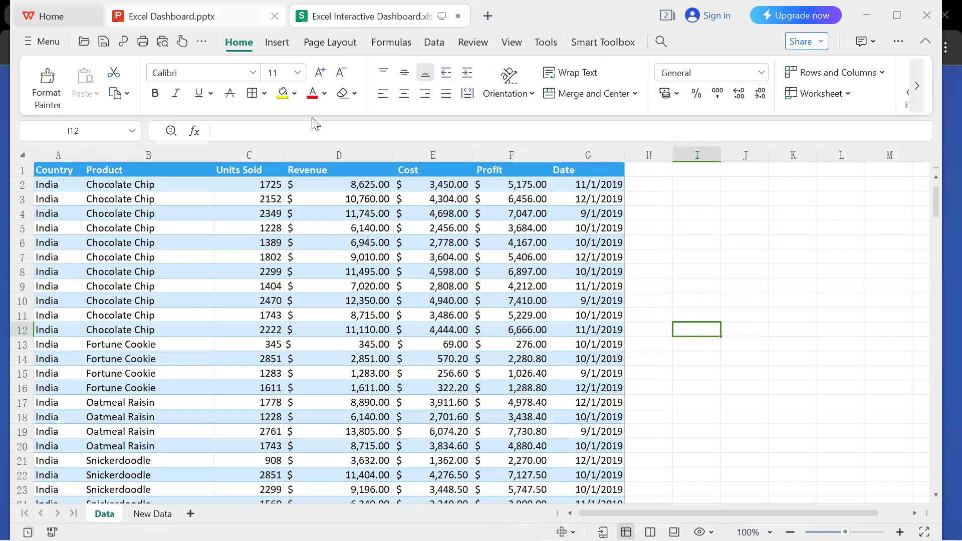
Save the Excel Interactive Dashboard workbook and dismiss the upgrade offer.
click(51, 7)
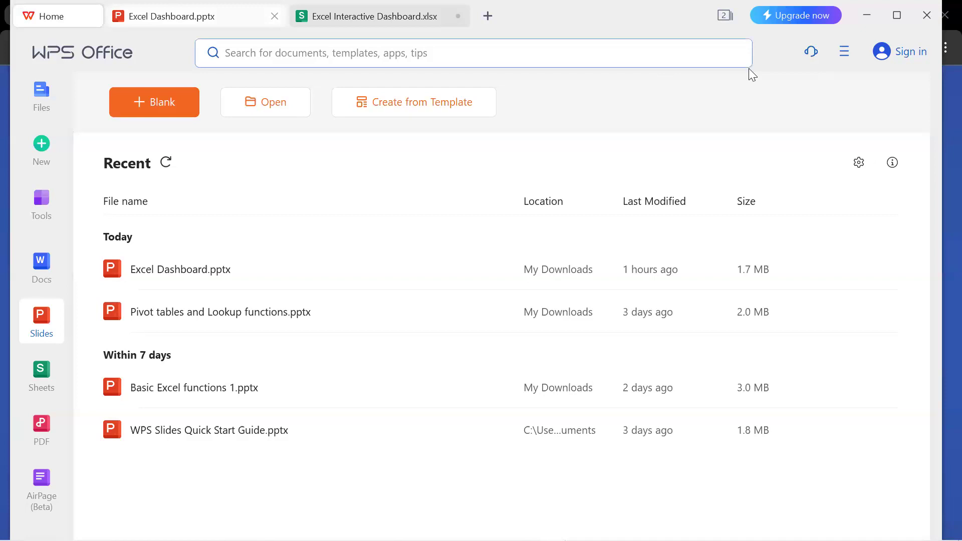
click(375, 16)
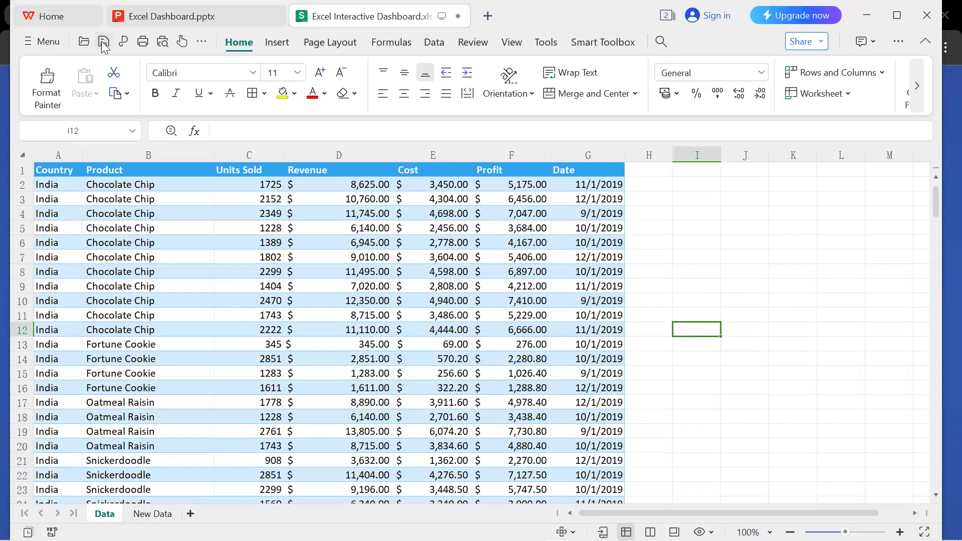
click(104, 45)
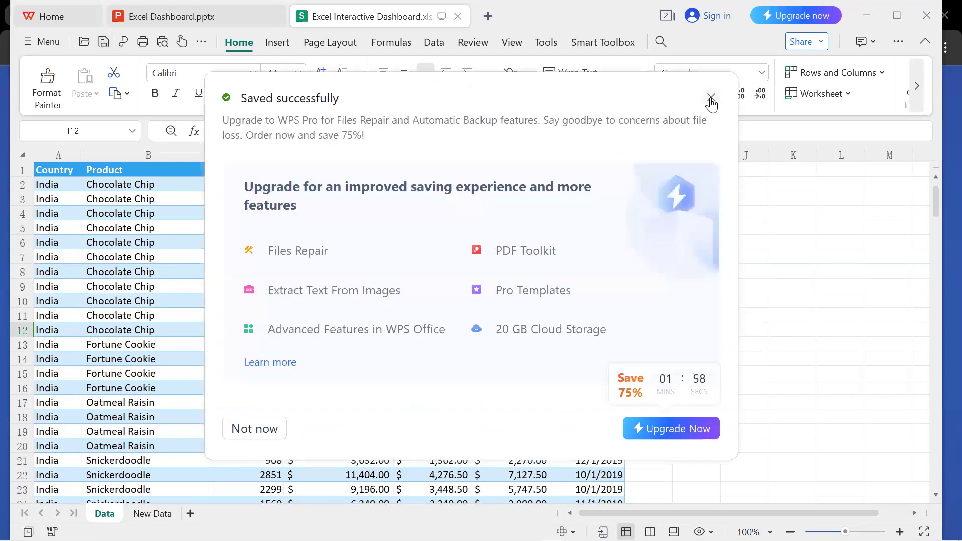
click(712, 98)
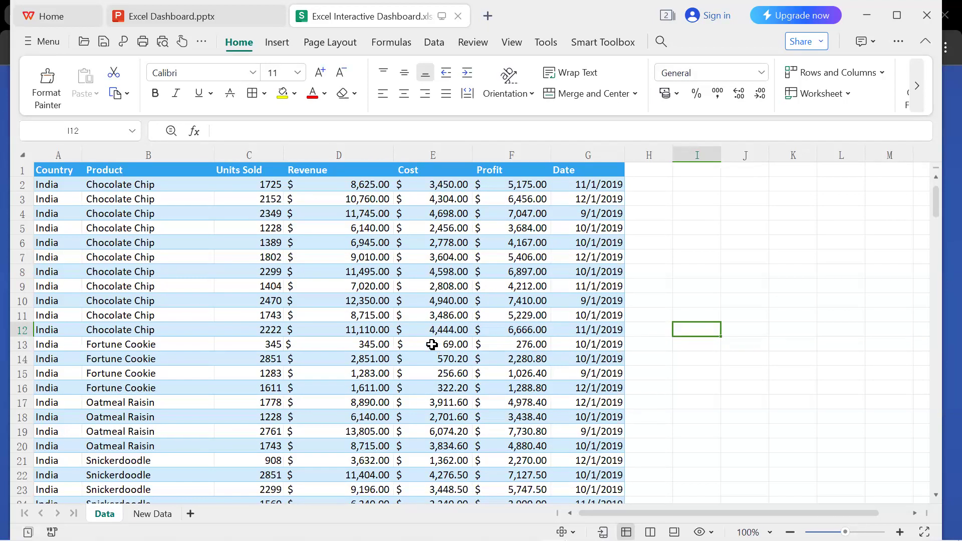
Convert the sales data range A1:G701 on the Data sheet into a table with headers and without filtering.
click(430, 331)
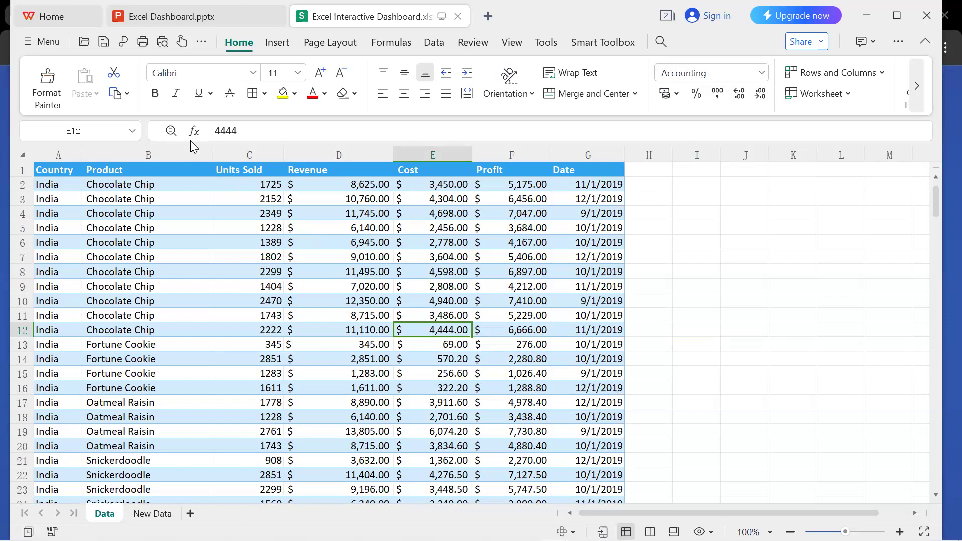
click(275, 48)
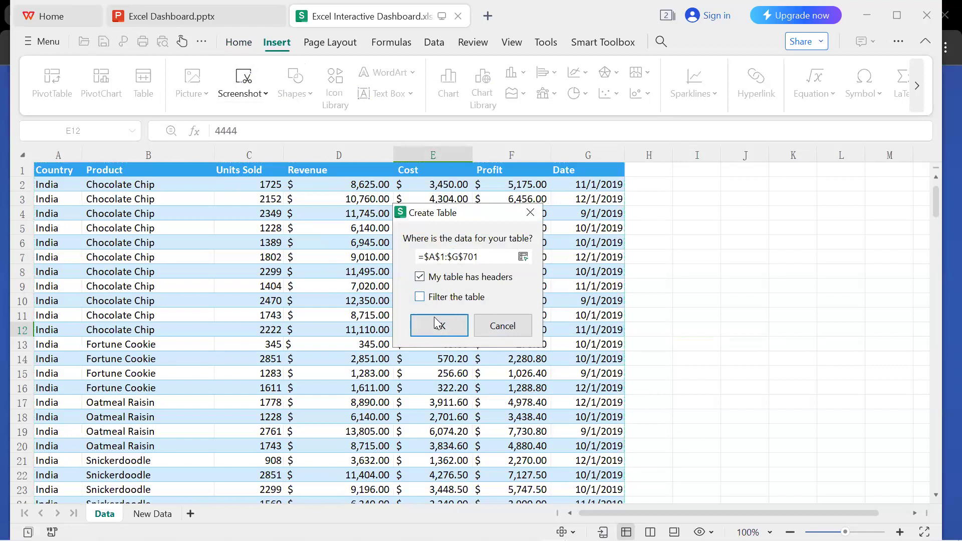
click(420, 300)
click(438, 329)
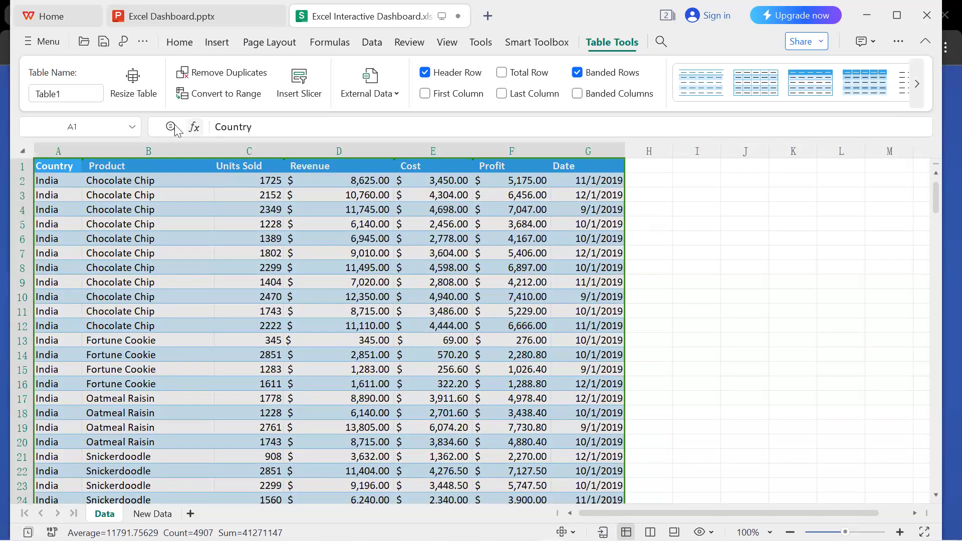
Try to rename the table as "Sales Data".
double_click(67, 93)
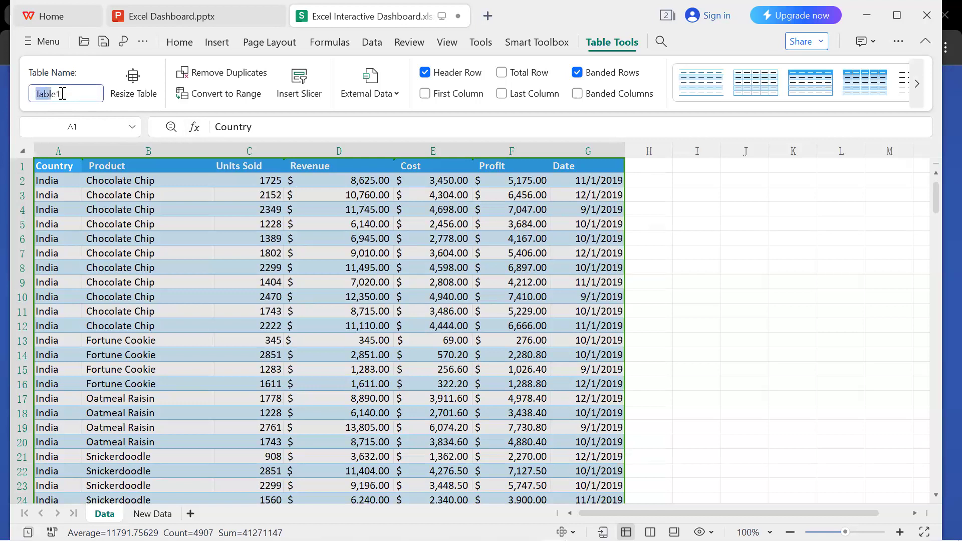
text(Sales Data)
key(Return)
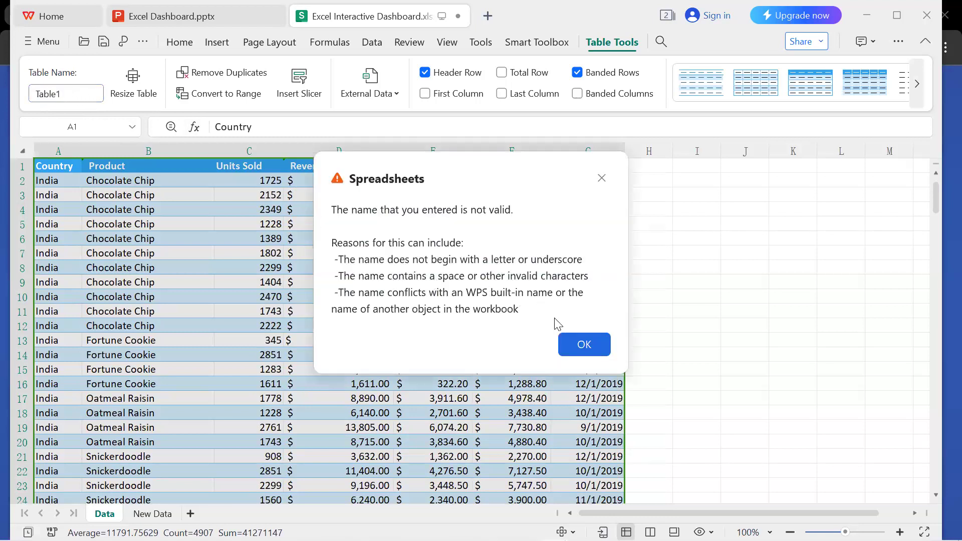
click(578, 345)
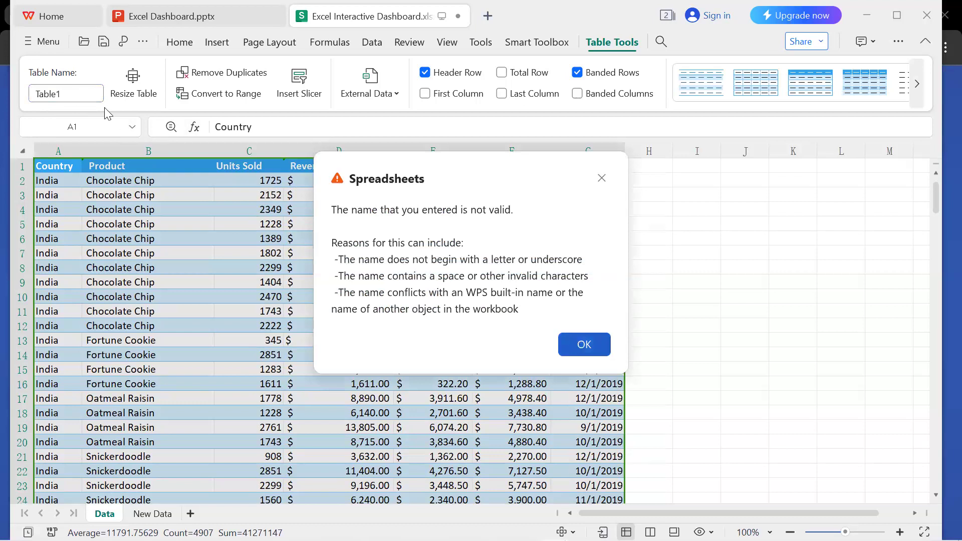
Rename the table as SalesData.
click(80, 94)
text(SalesData)
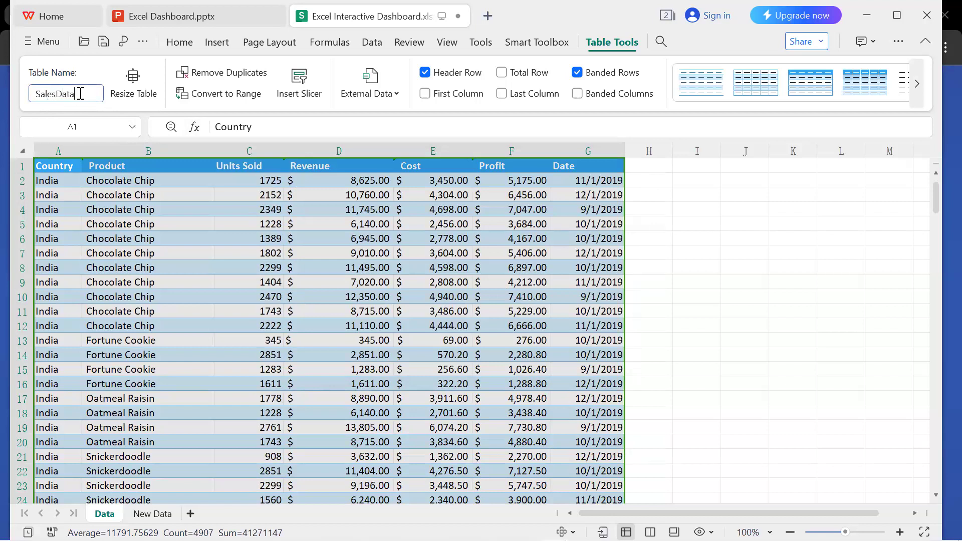
key(Return)
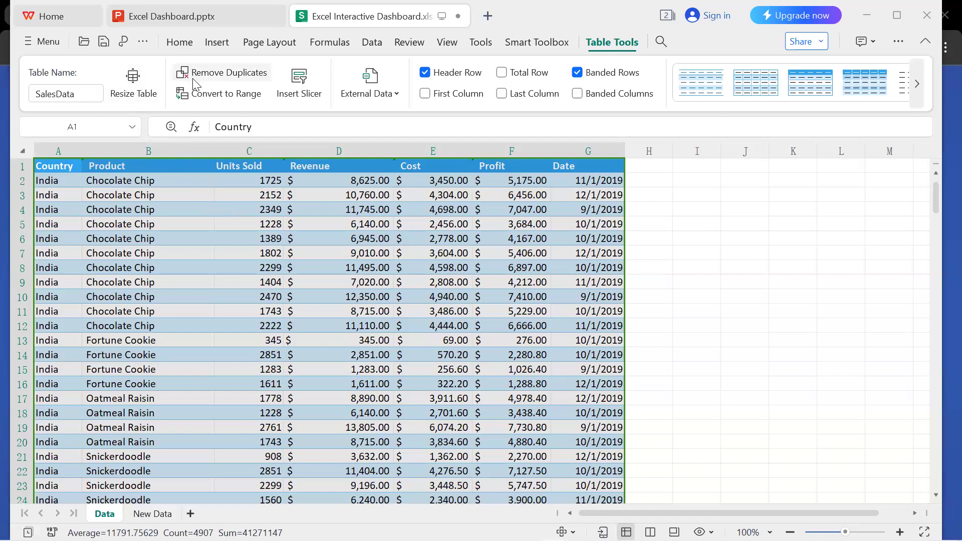
Create a PivotTable from the SalesData table on a new worksheet.
click(217, 42)
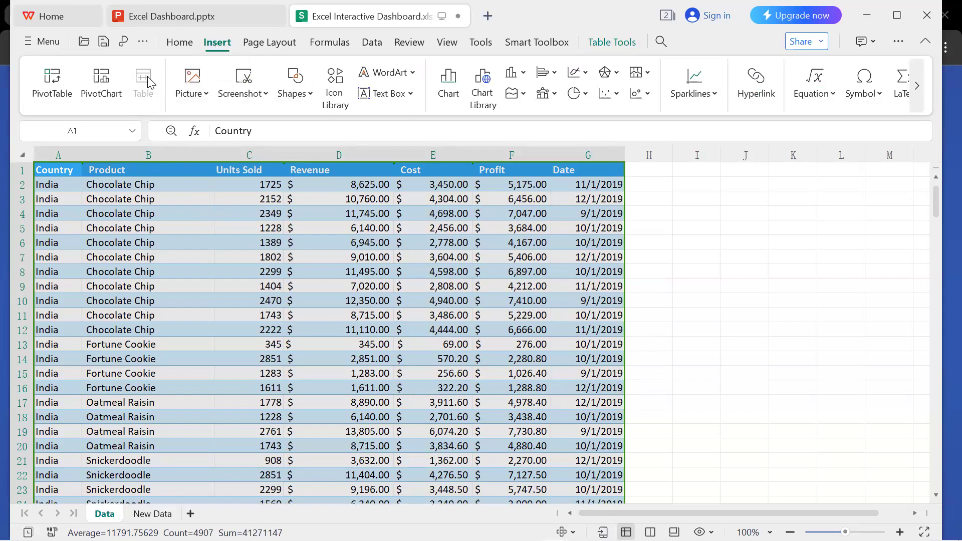
click(53, 82)
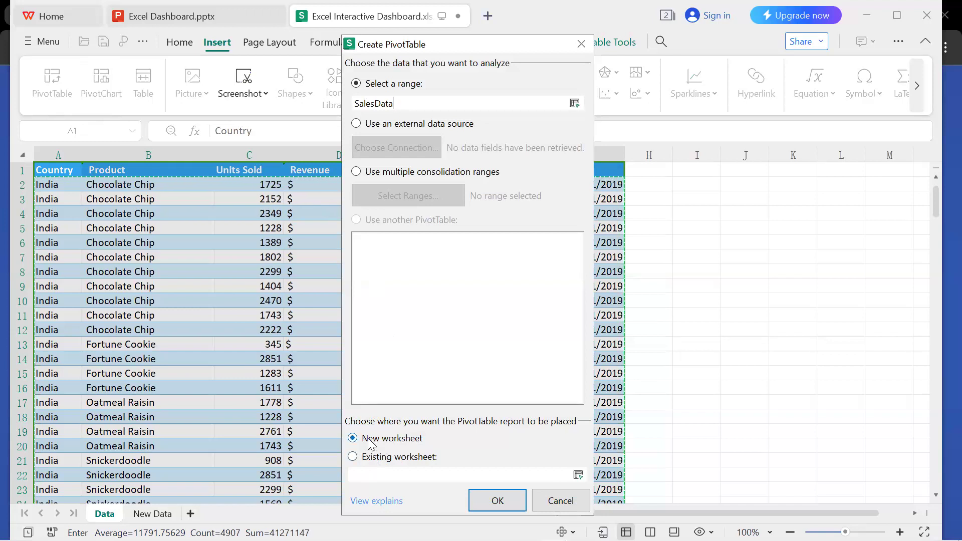
click(503, 505)
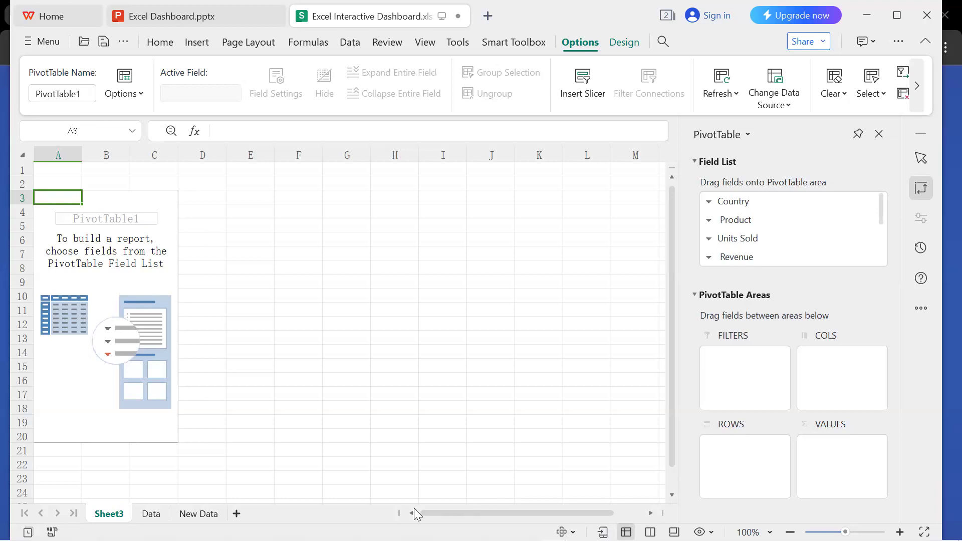
Add a new worksheet and name it Dashboard.
click(236, 513)
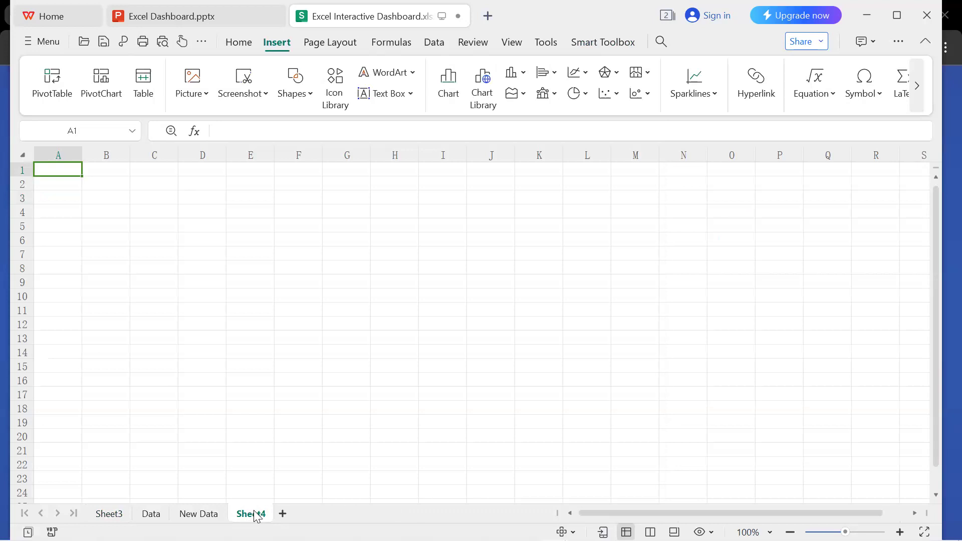
double_click(256, 517)
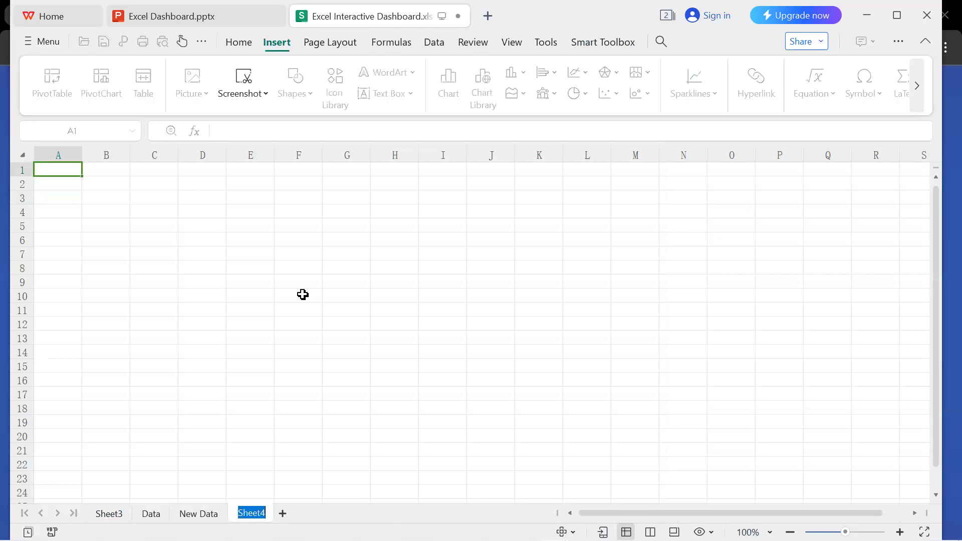
text(Dashboard)
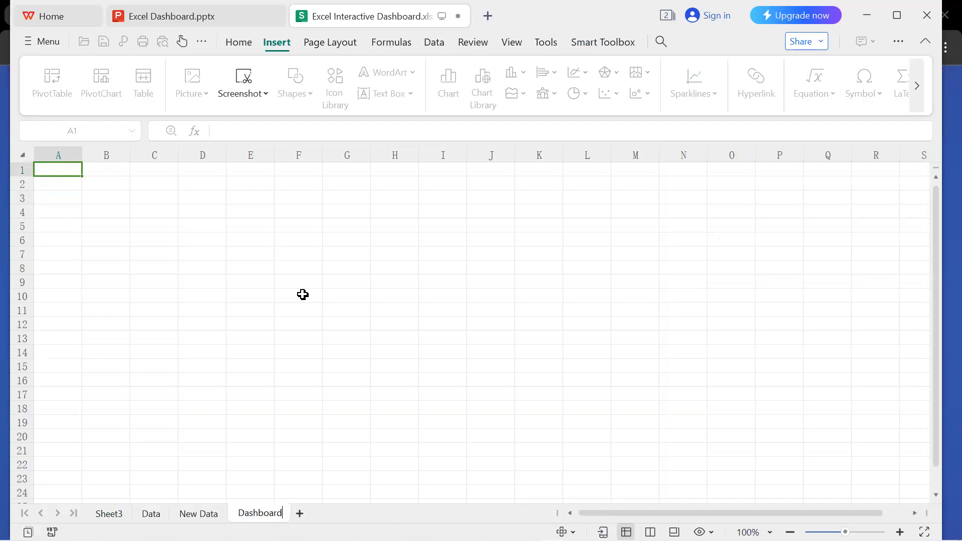
key(Return)
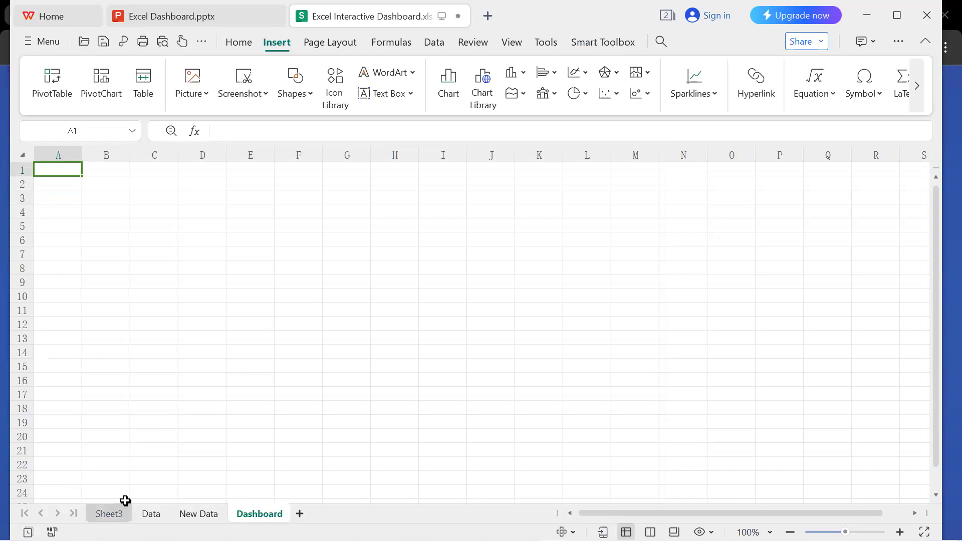
Copy cell A3 of the empty PivotTable on Sheet3 and paste it into a newly added worksheet.
click(118, 516)
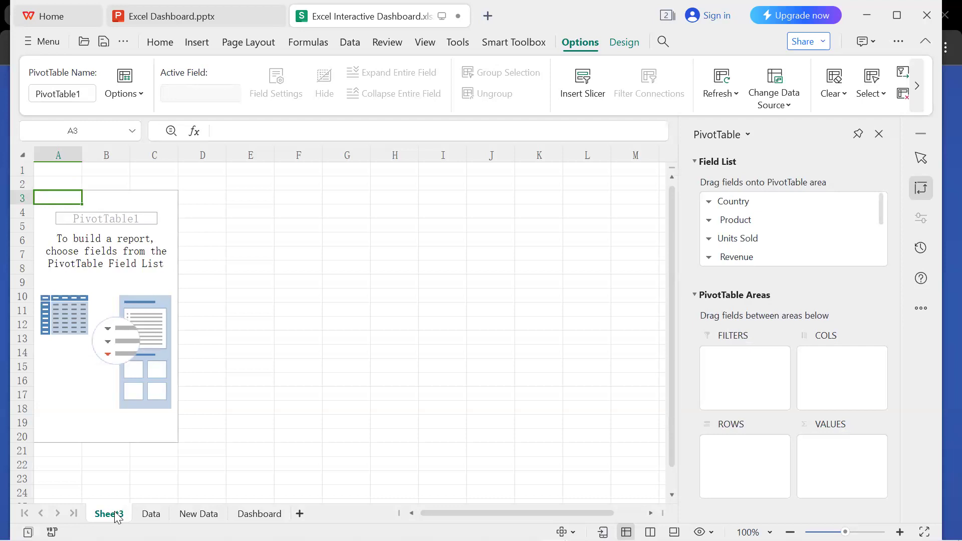
key(ctrl+c)
click(304, 513)
key(ctrl+v)
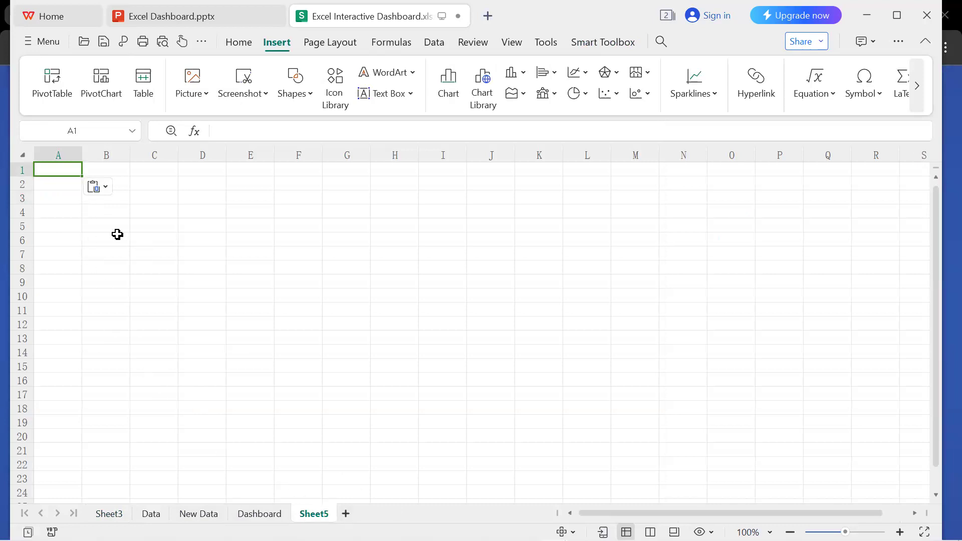
Try to copy the empty PivotTable from Sheet3 again, using cell B13 inside it, and paste it into Sheet5.
click(102, 516)
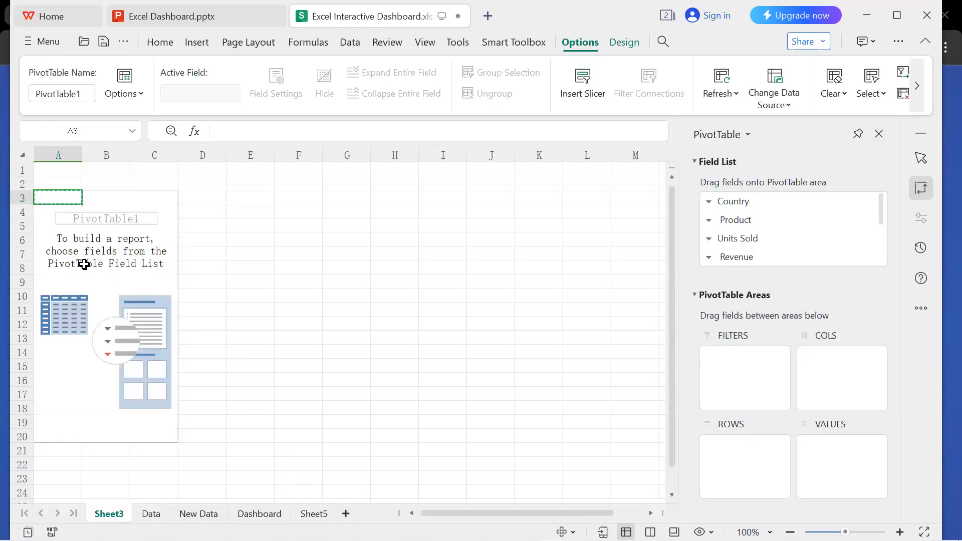
click(86, 267)
click(161, 214)
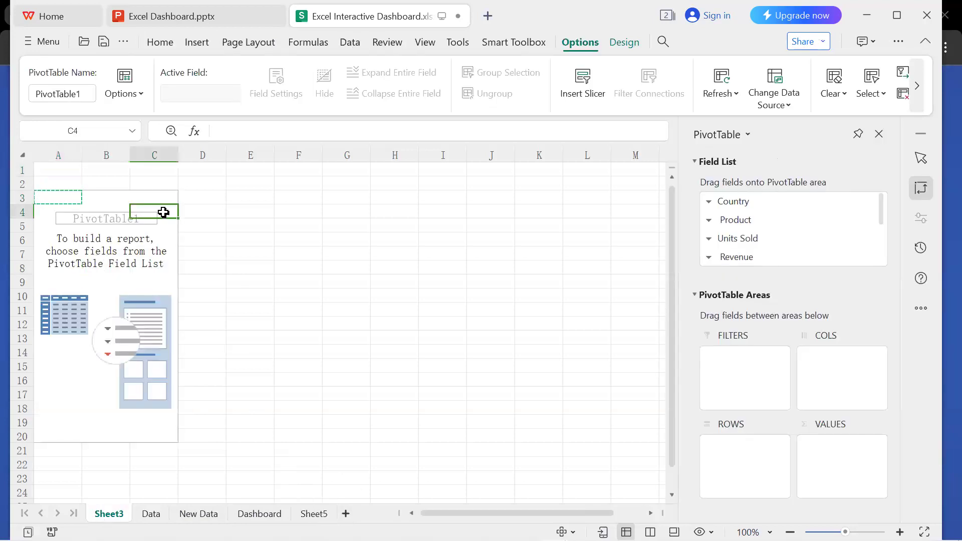
click(166, 239)
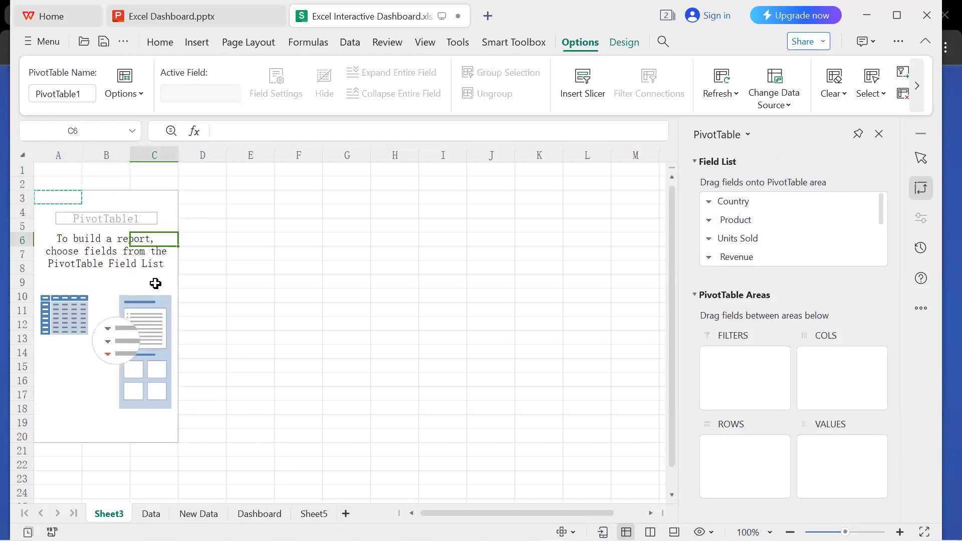
click(132, 205)
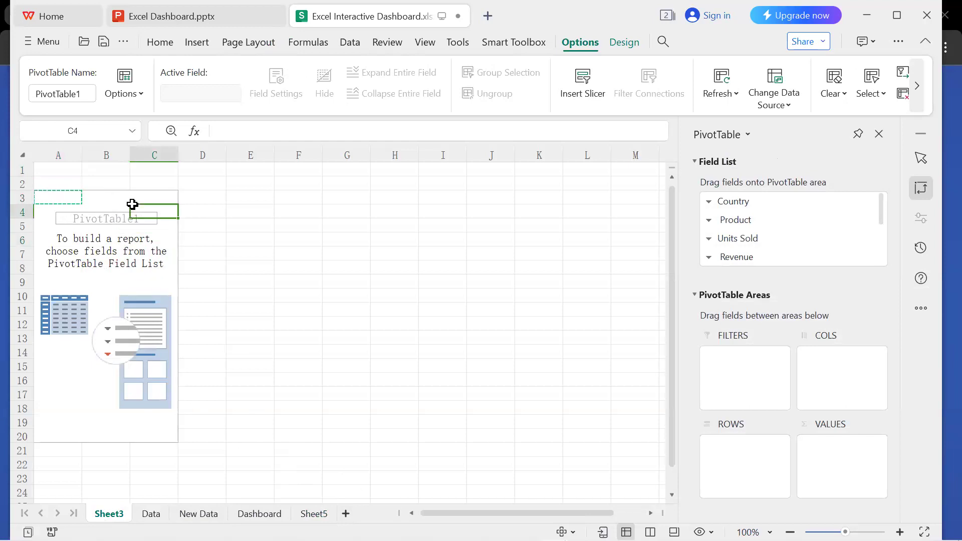
click(125, 335)
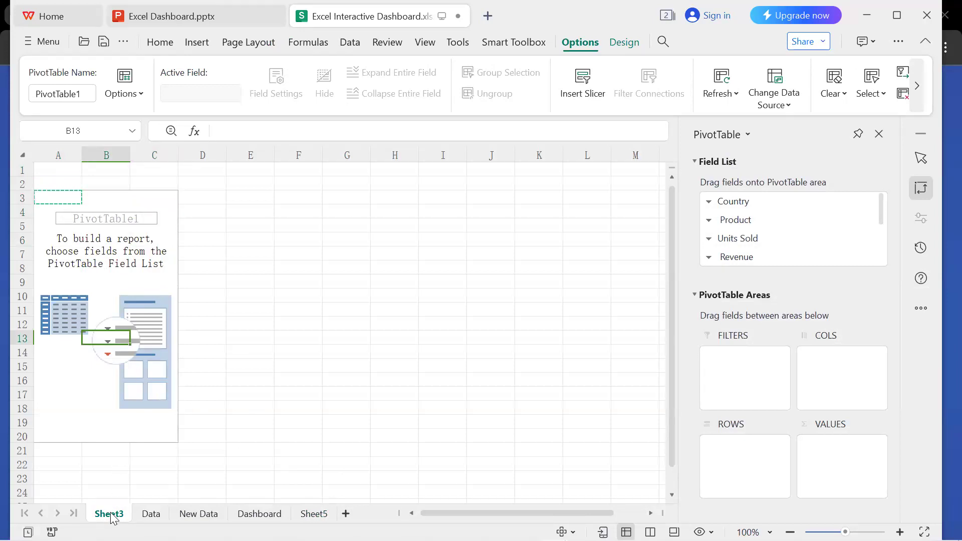
key(ctrl+c)
click(327, 512)
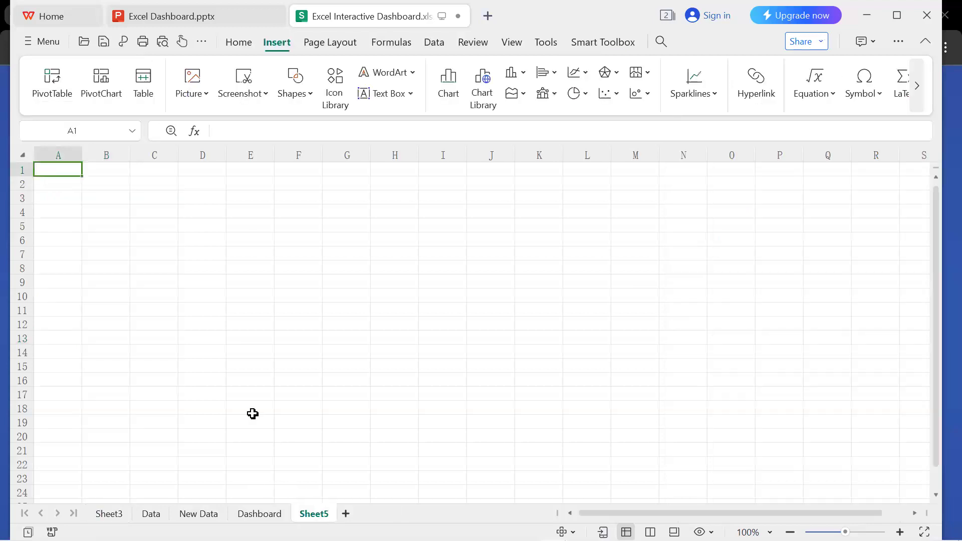
key(ctrl+v)
click(268, 300)
click(57, 188)
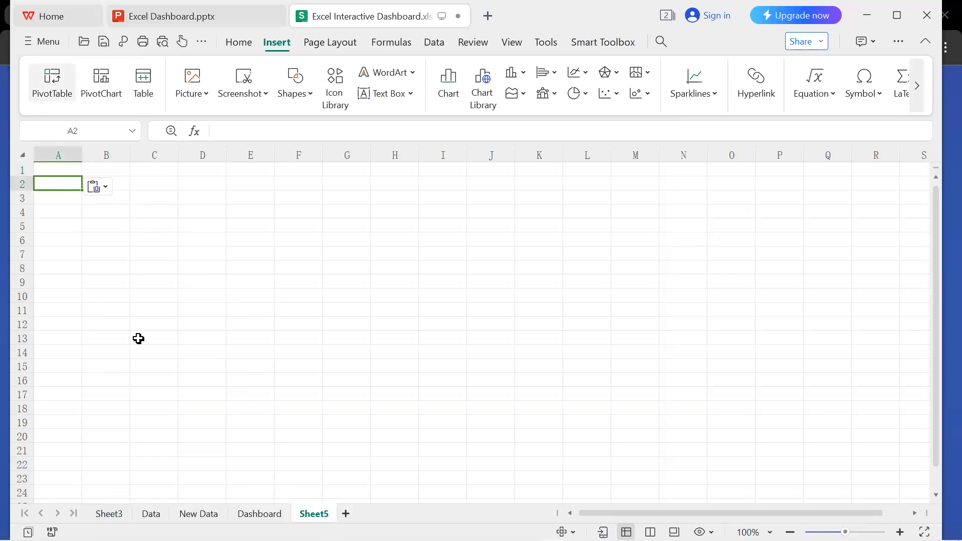
click(153, 360)
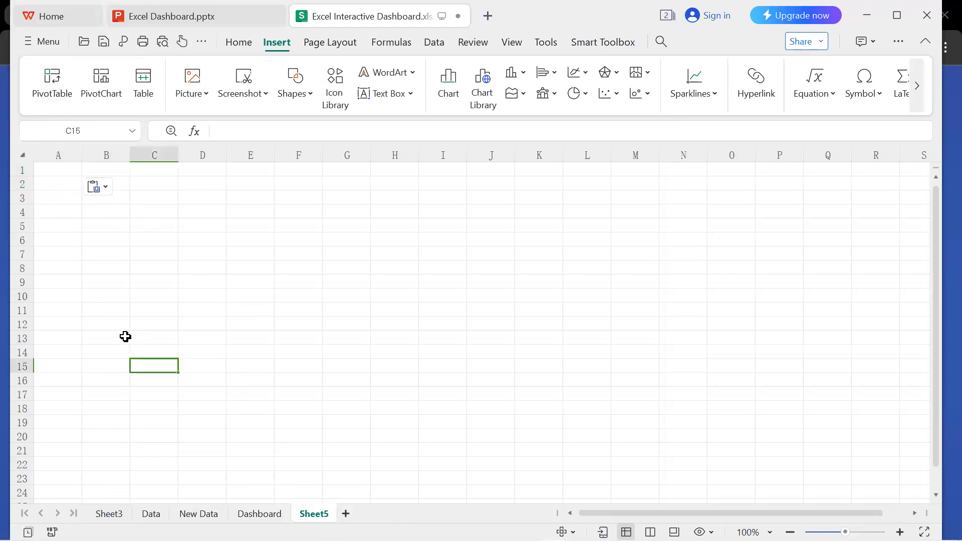
click(120, 514)
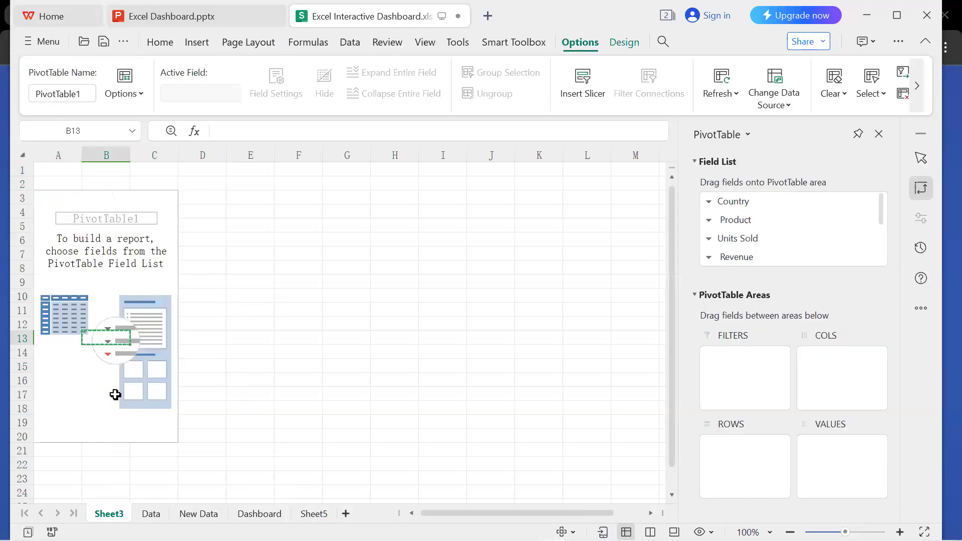
click(98, 272)
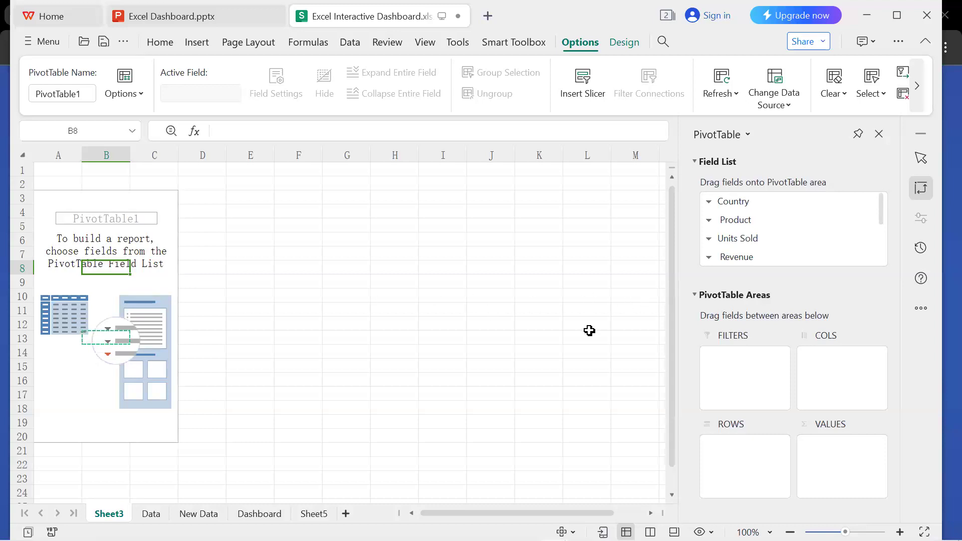
click(314, 513)
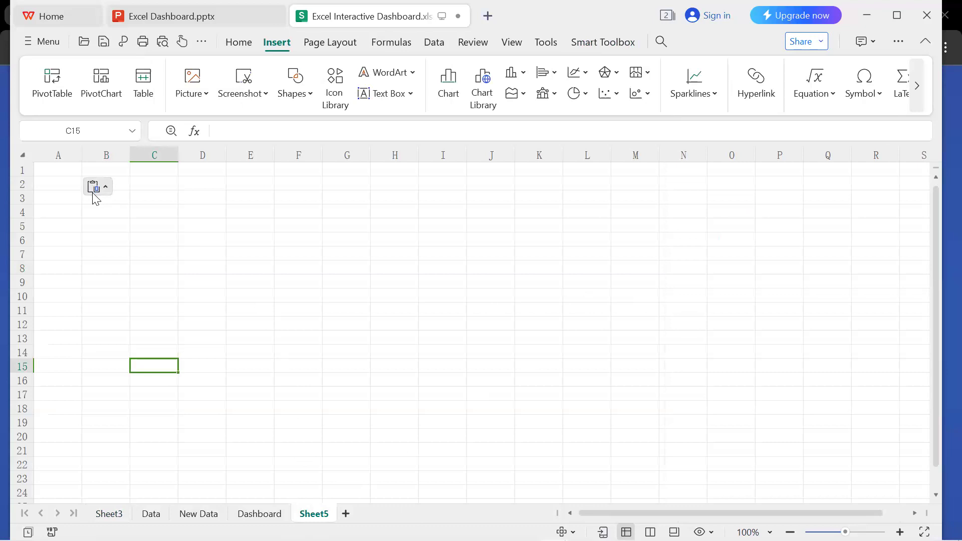
key(ctrl+Home)
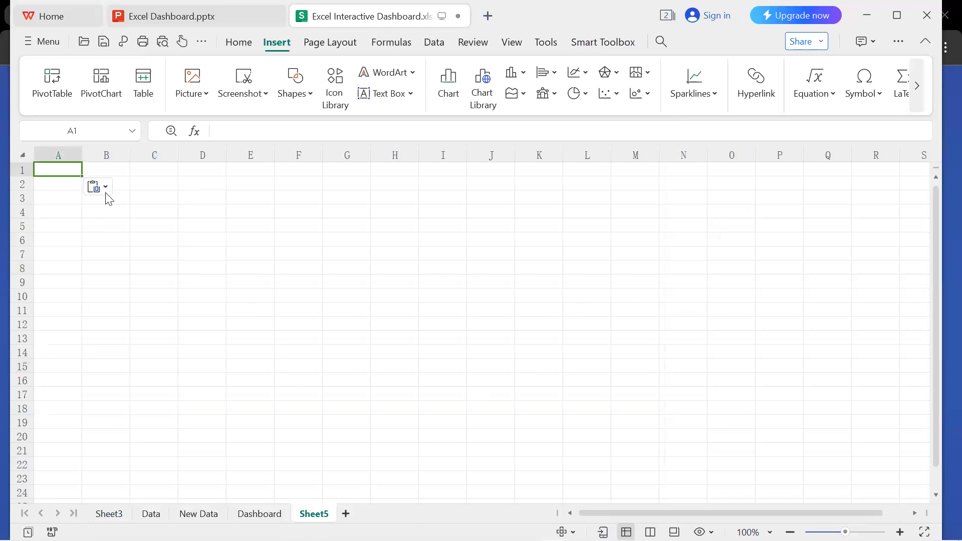
click(213, 172)
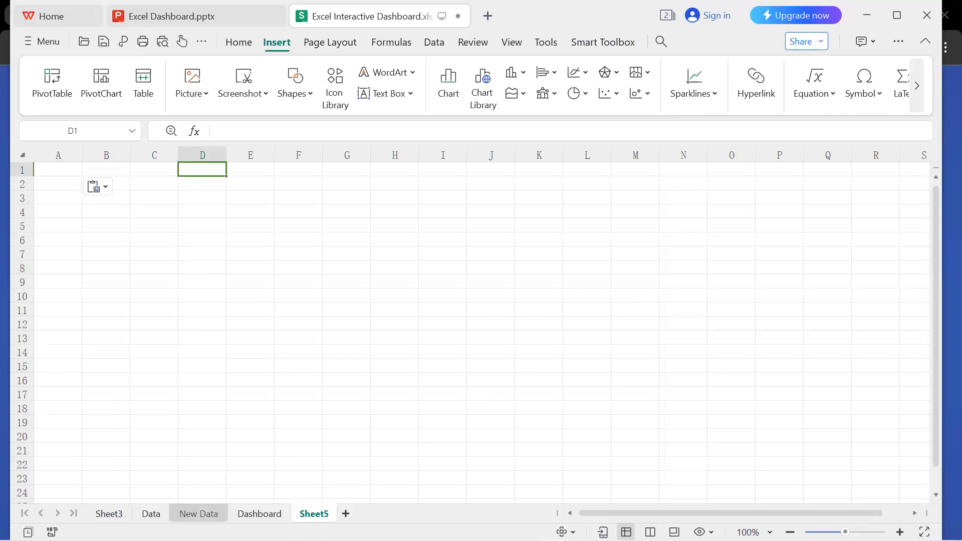
Create a second PivotTable from the SalesData table on the Data sheet, placed on a new worksheet.
click(150, 514)
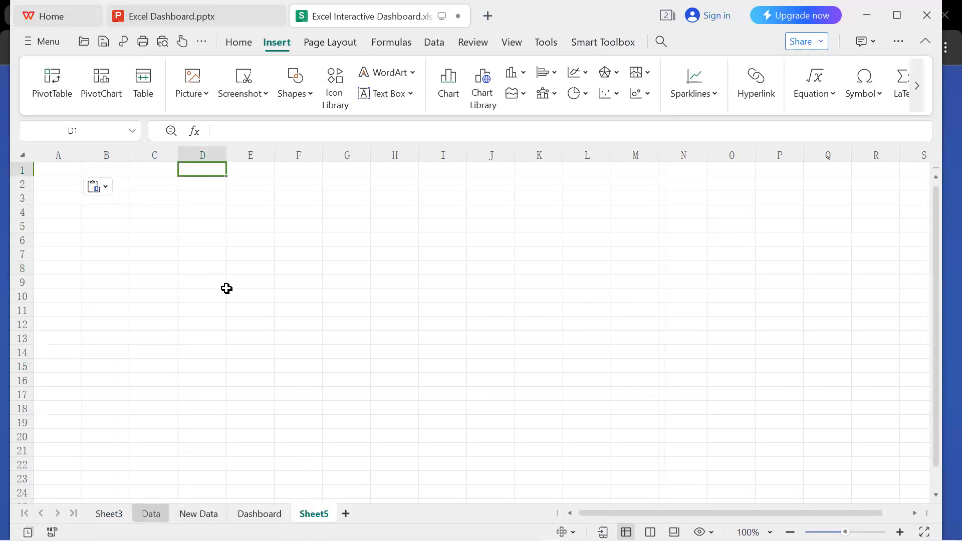
click(58, 92)
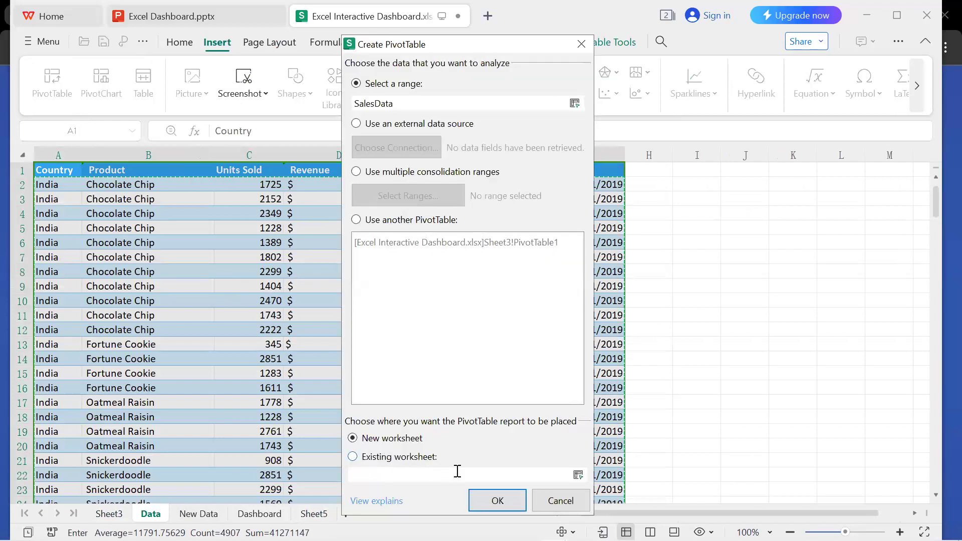
click(500, 502)
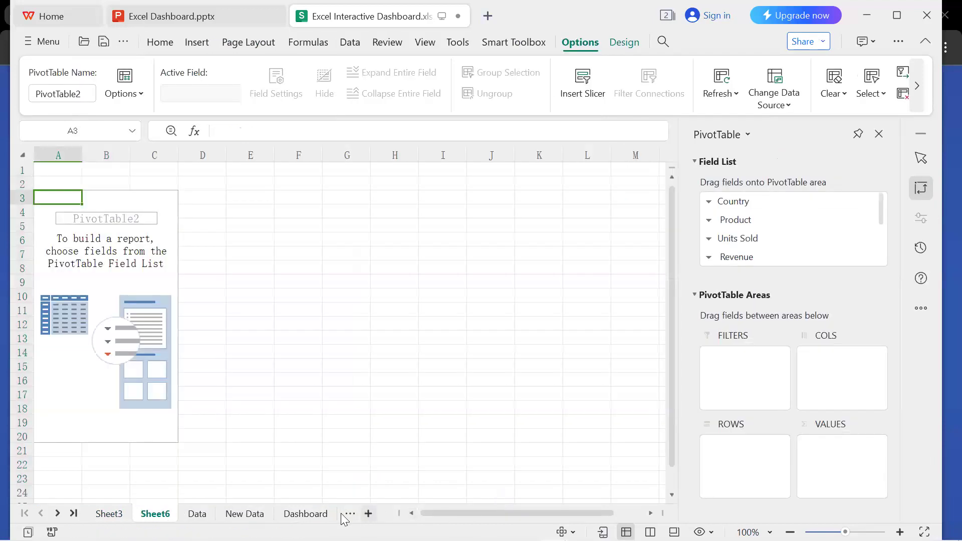
Delete the empty Sheet5 worksheet.
click(305, 513)
click(360, 514)
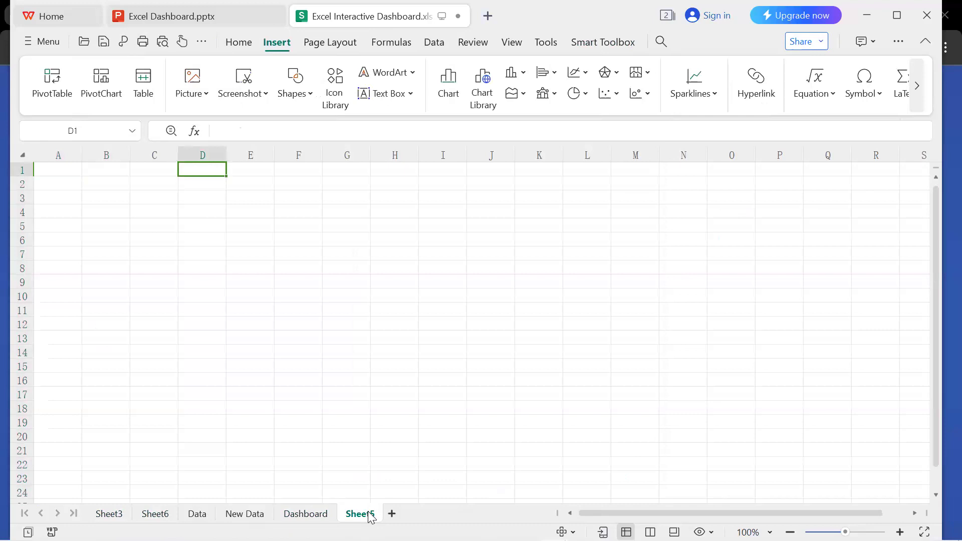
right_click(369, 512)
click(425, 106)
click(521, 303)
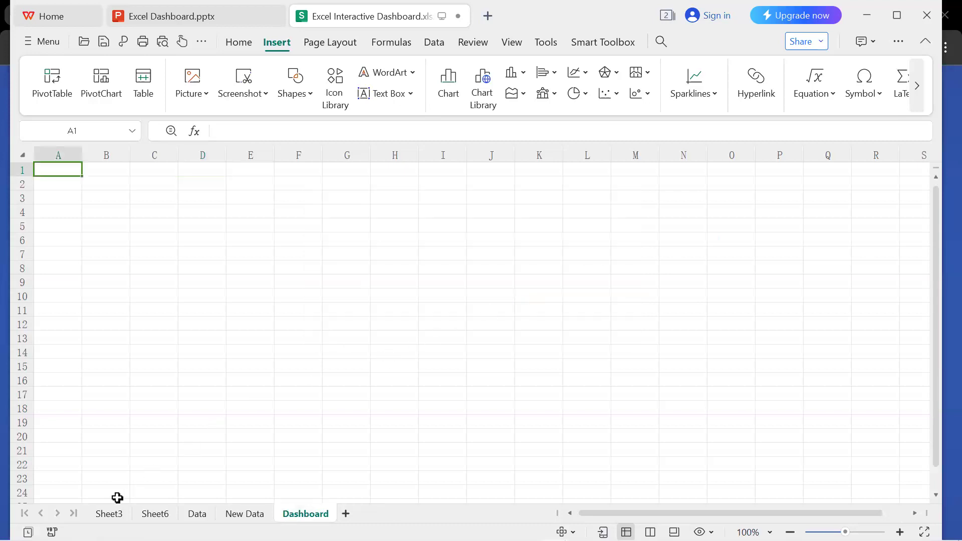
Create a third PivotTable from the SalesData table, again placed on its own new worksheet.
click(108, 514)
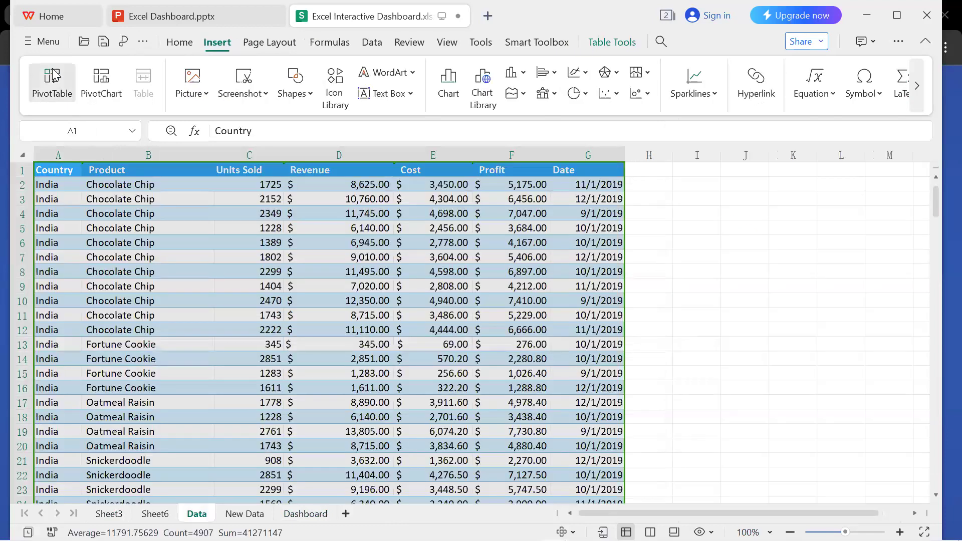
click(52, 80)
click(497, 501)
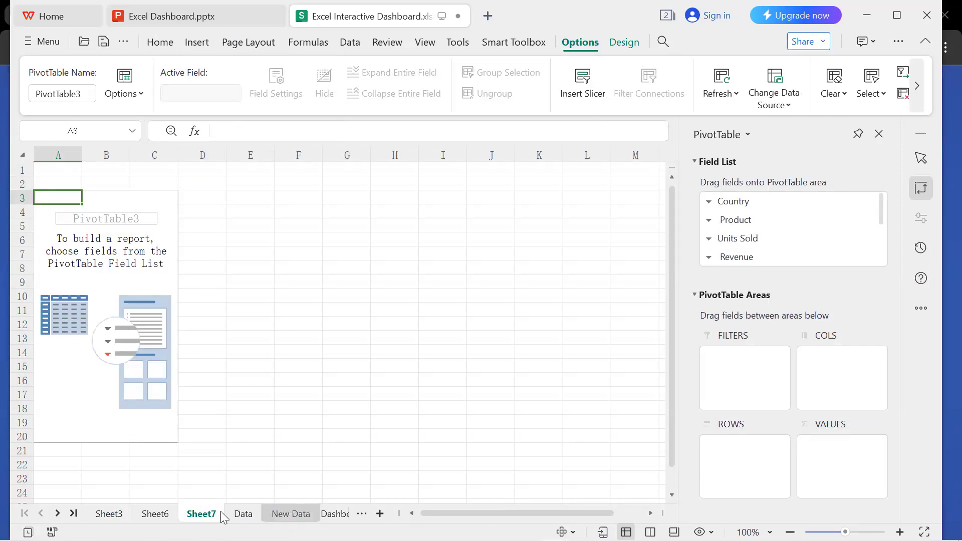
Rename the Sheet3 worksheet, which holds the first PivotTable, as Profit by Country.
click(116, 510)
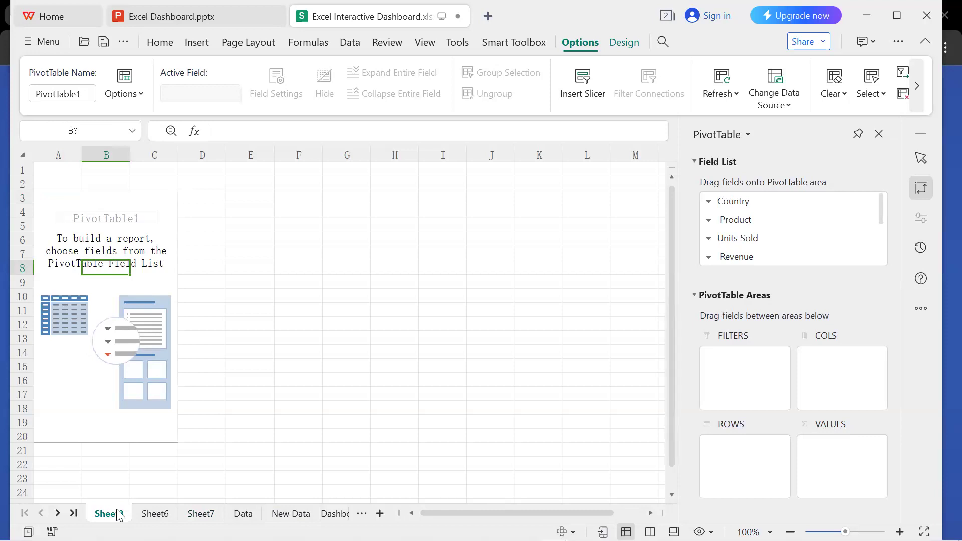
double_click(117, 516)
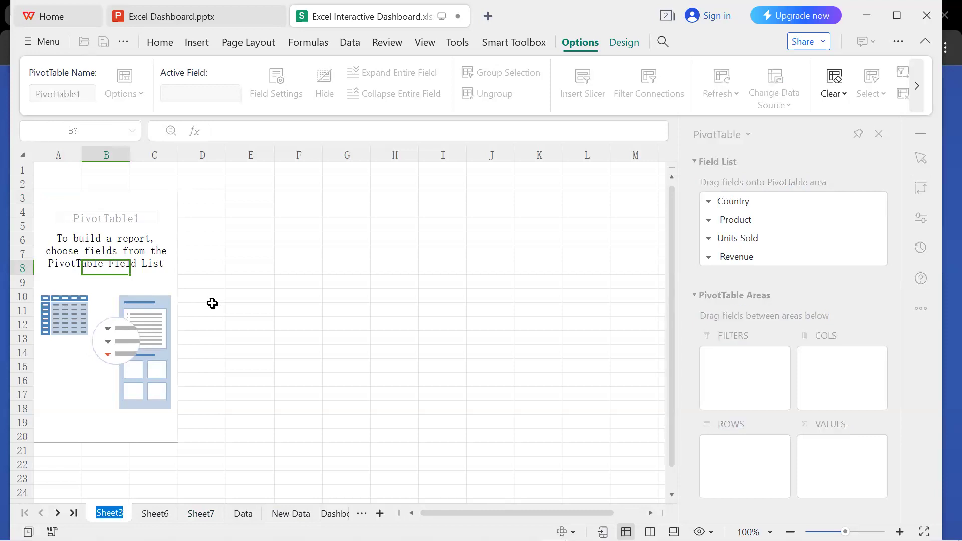
key(BackSpace)
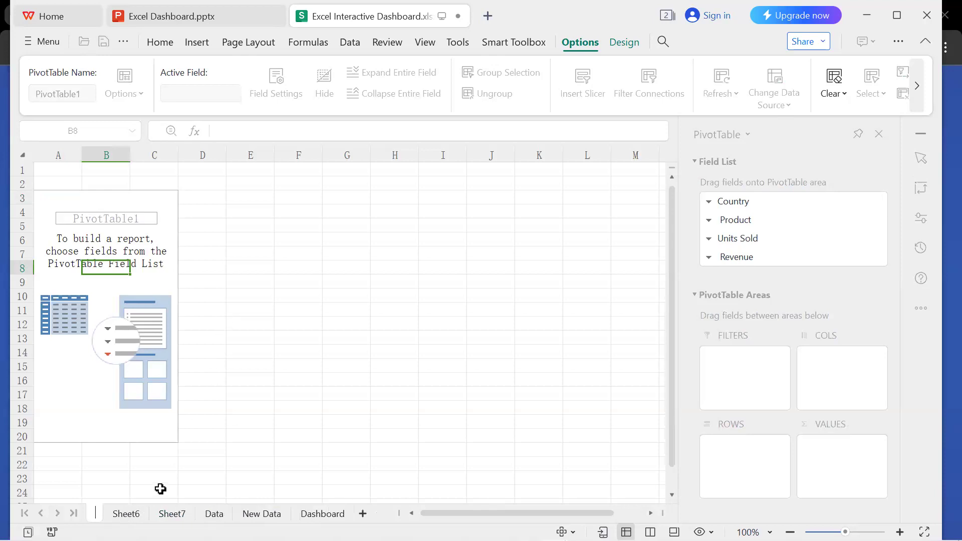
text(Profu)
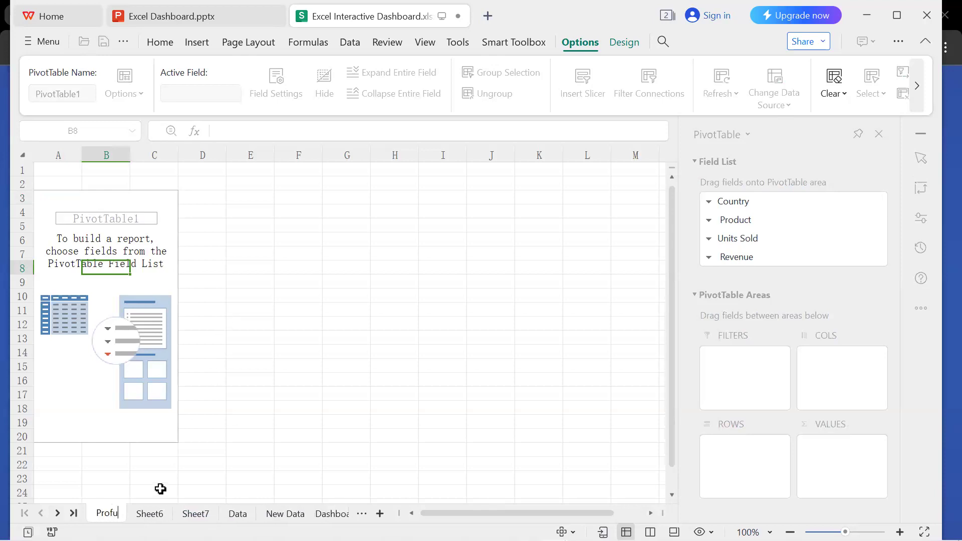
key(BackSpace)
text(it by)
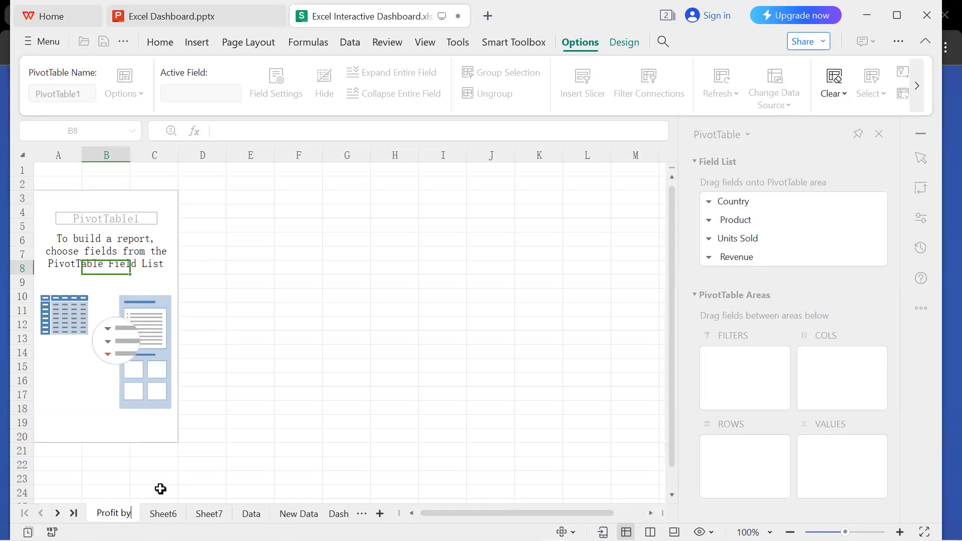
text( Country)
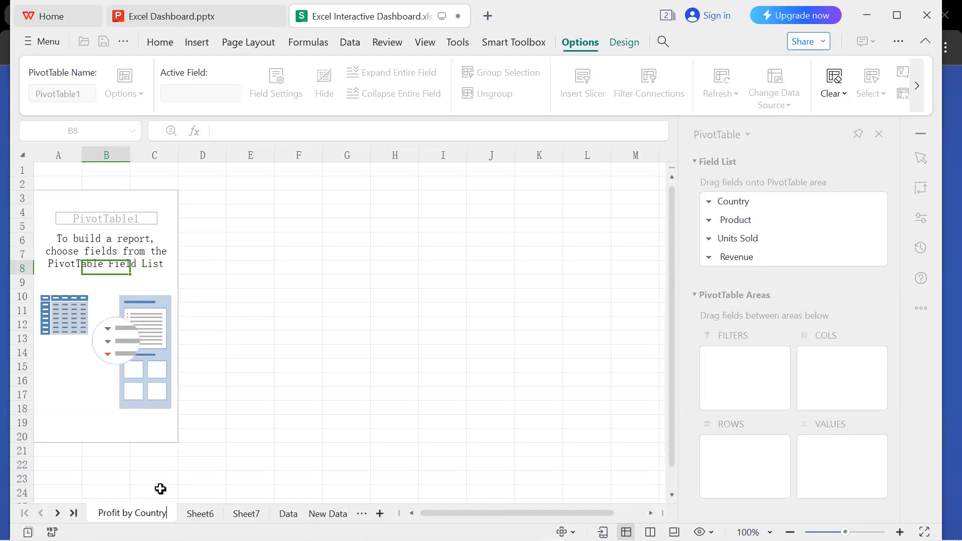
Rename the Sheet6 worksheet, which holds the second PivotTable, as Profit by Product.
click(210, 515)
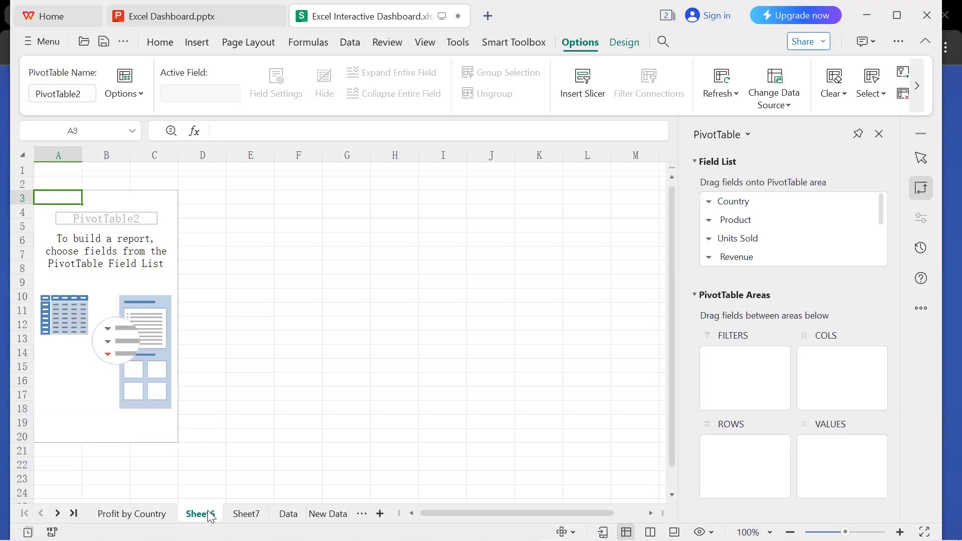
double_click(206, 514)
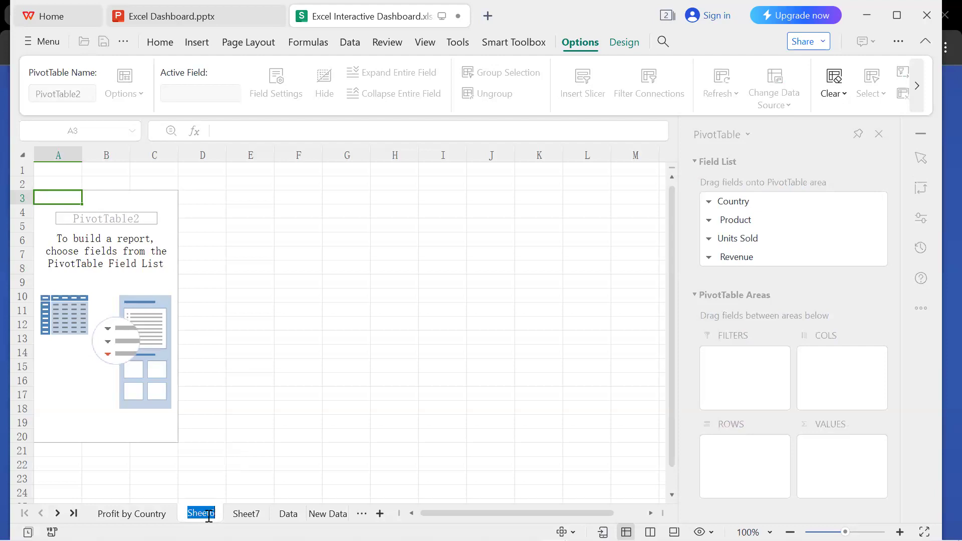
key(BackSpace)
text(Prof)
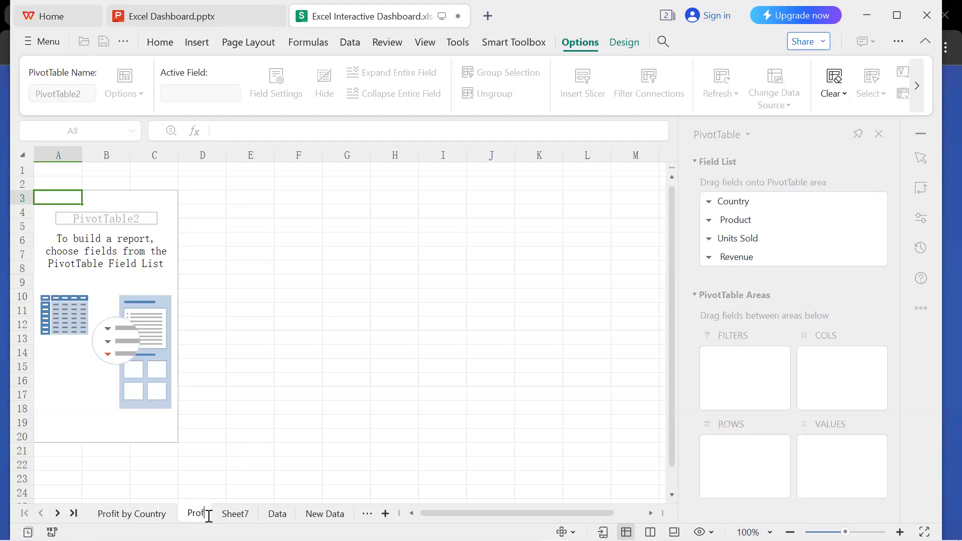
text(it by Product)
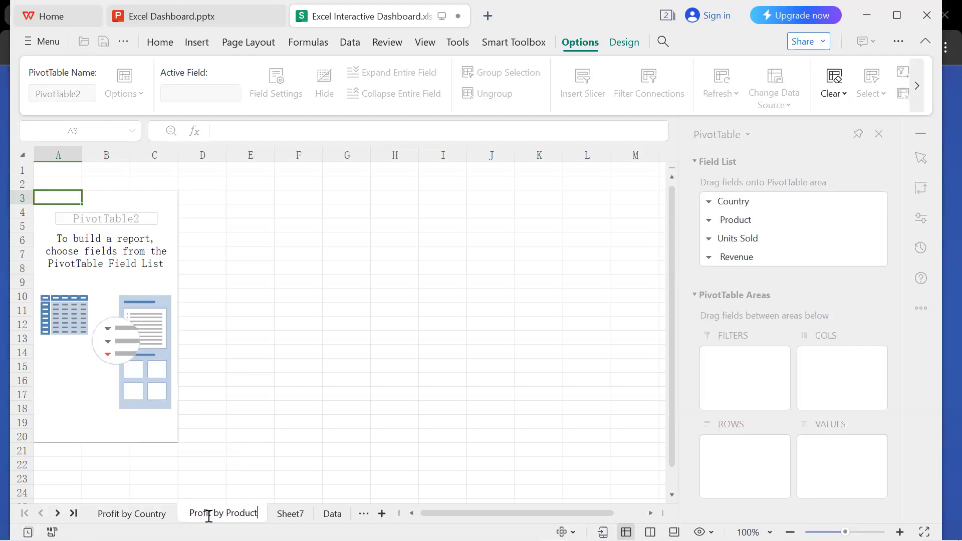
key(Return)
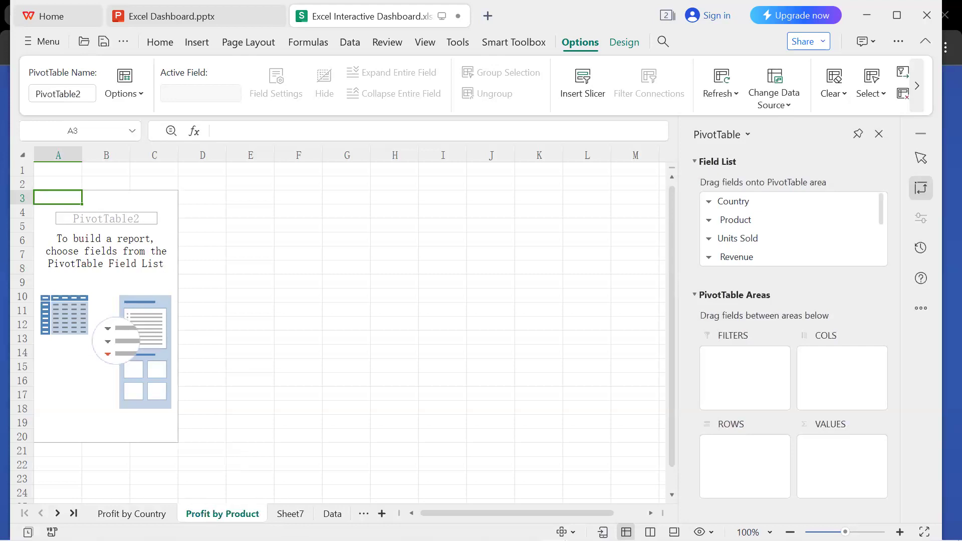
Change the name of the second PivotTable's worksheet to Profit by Cookie.
double_click(252, 517)
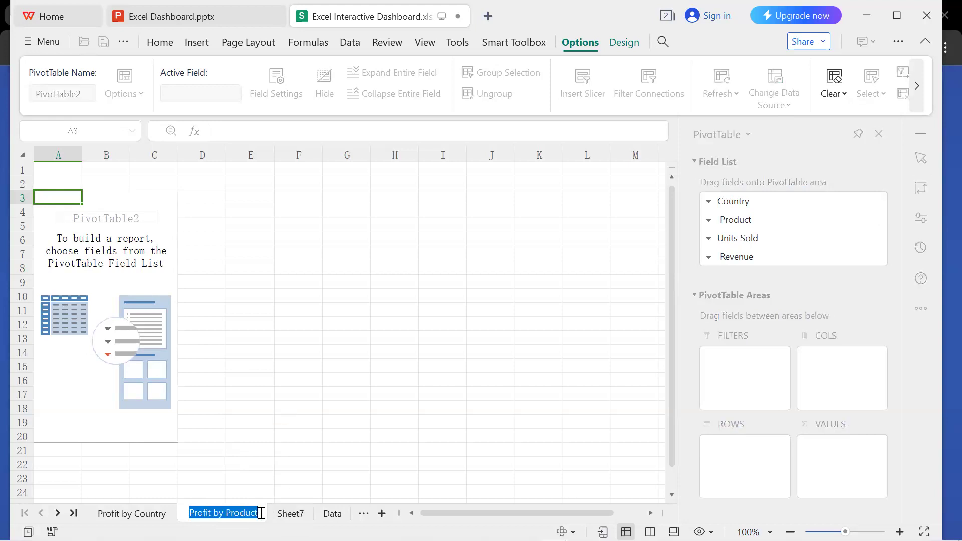
click(261, 513)
key(BackSpace)
key(BackSpace)
key(BackSpace)
key(BackSpace)
key(BackSpace)
key(BackSpace)
key(BackSpace)
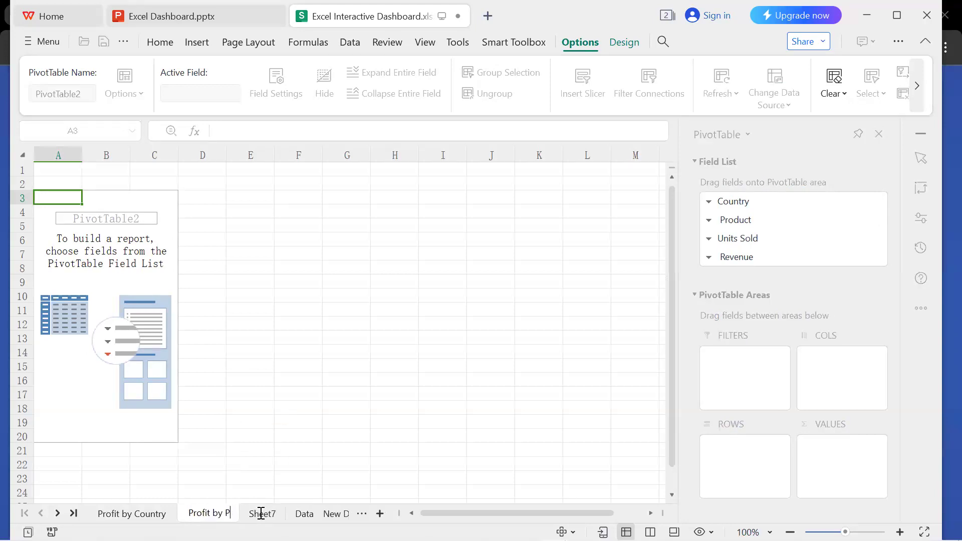
text(Cookie)
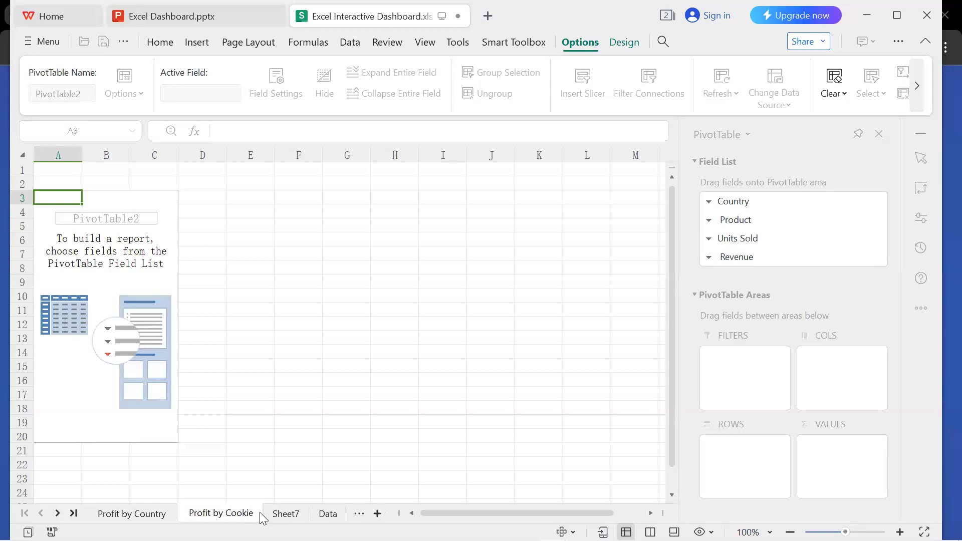
key(Return)
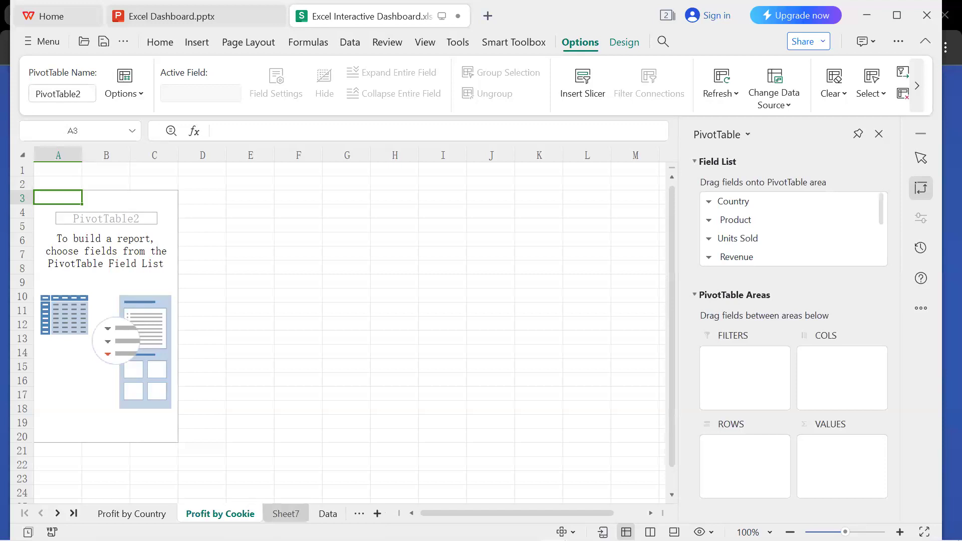
Rename the Sheet7 worksheet as Sales Per Month and widen the sheet tab area to fit all worksheet names.
click(285, 514)
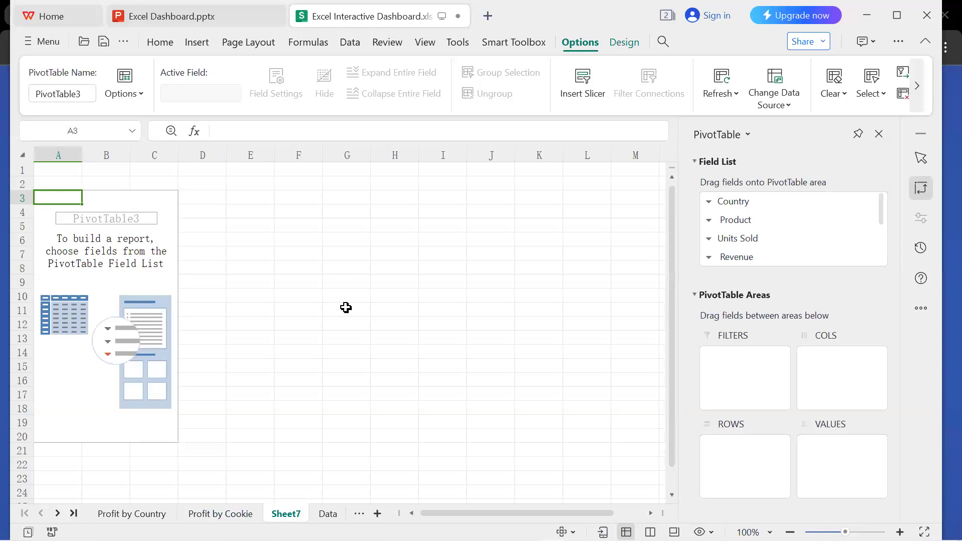
double_click(286, 514)
text(Sales)
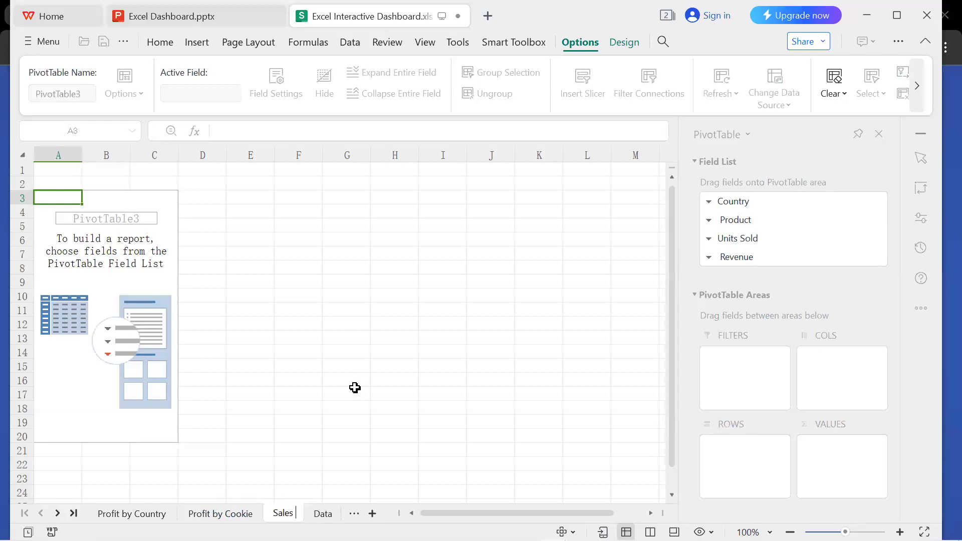
text( Per Month)
key(Return)
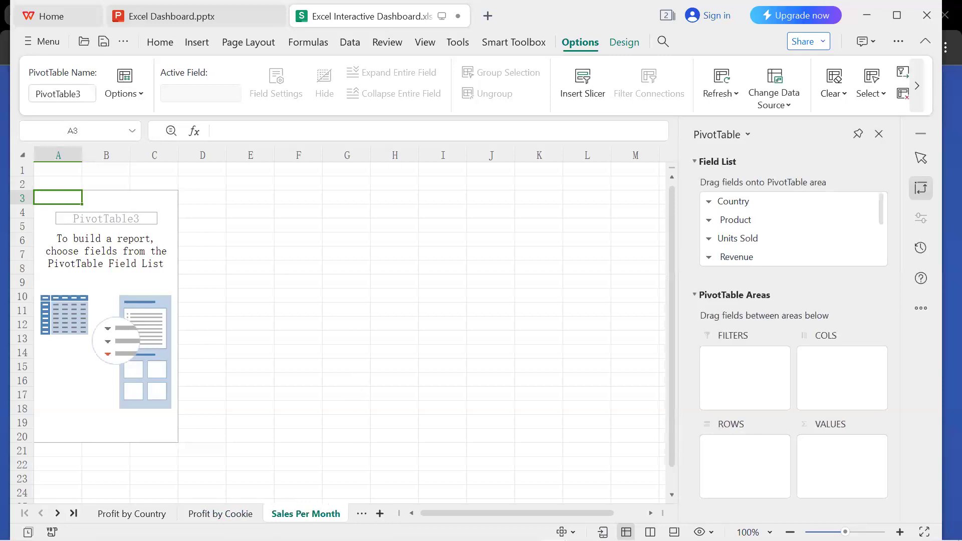
drag(399, 512, 450, 511)
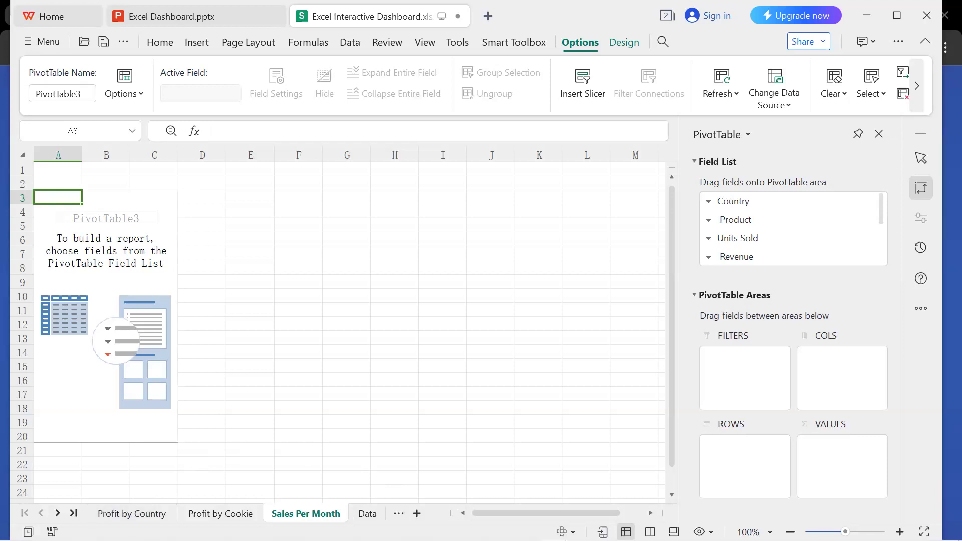
drag(452, 510, 565, 506)
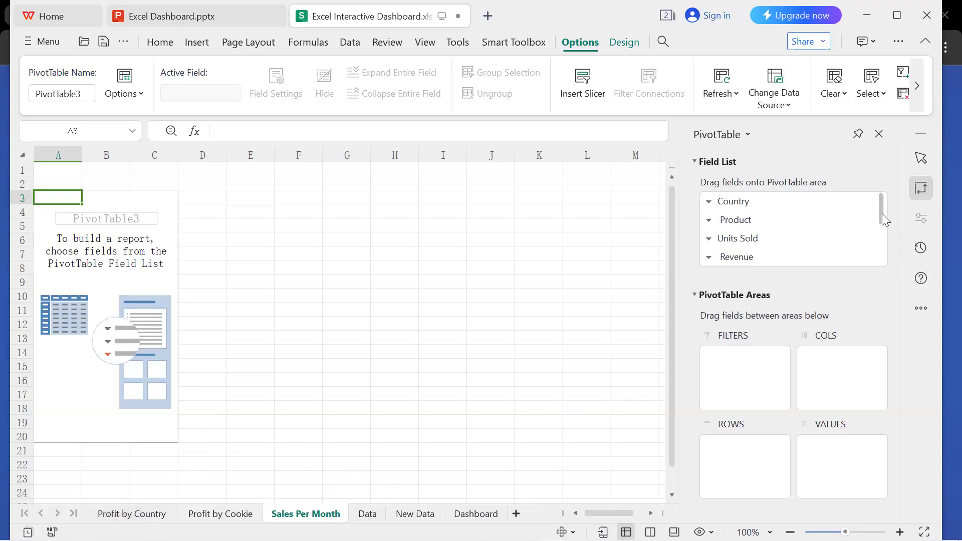
Add the Cost and Profit fields as values in the Sales Per Month PivotTable.
mouse_move(882, 214)
mouse_down()
mouse_move(882, 230)
mouse_move(882, 213)
mouse_up()
drag(882, 211, 884, 228)
mouse_move(885, 237)
mouse_down()
mouse_move(887, 253)
mouse_move(880, 226)
mouse_up()
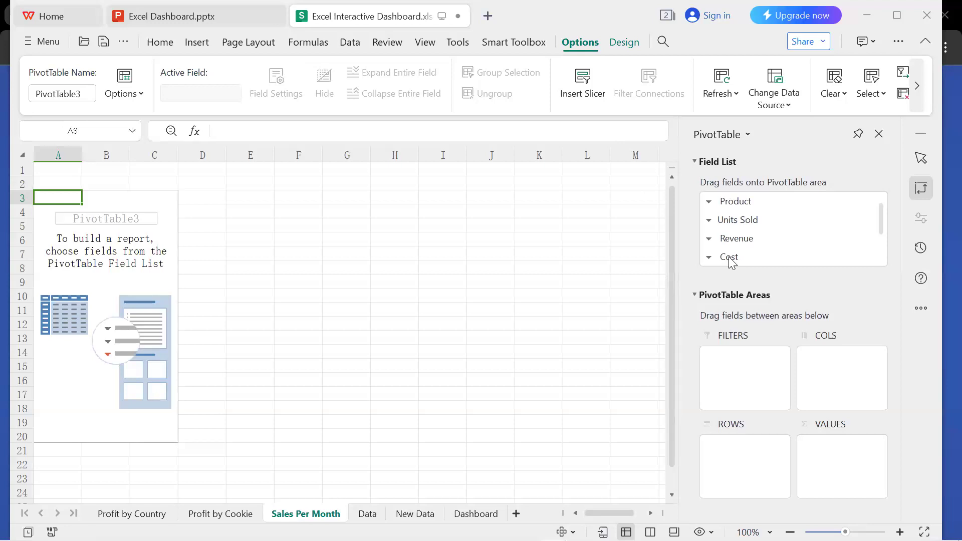
drag(732, 261, 842, 466)
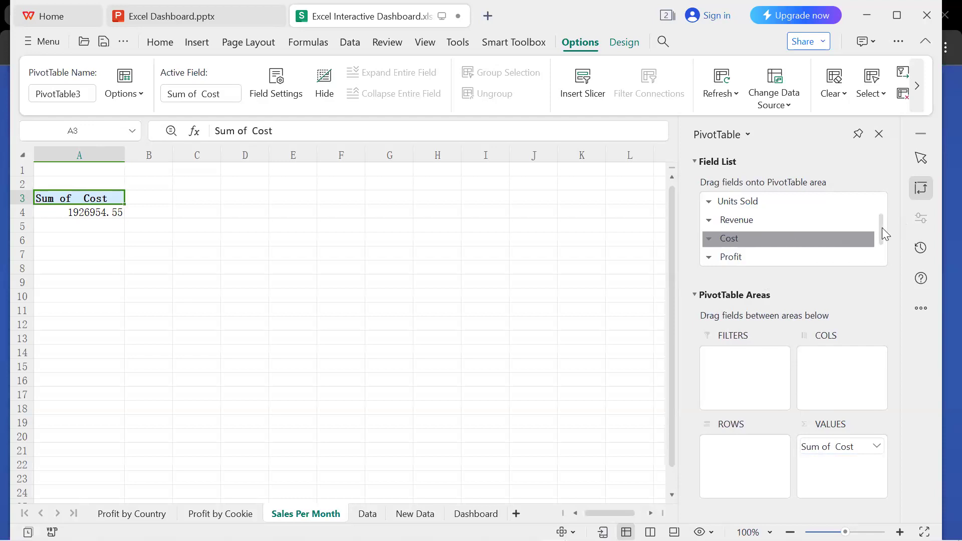
scroll(880, 241, down, 2)
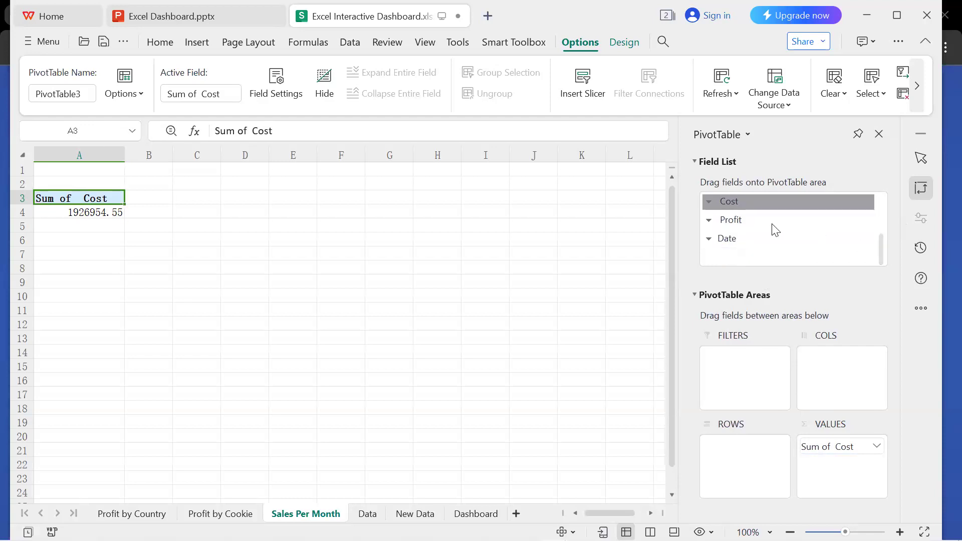
drag(762, 221, 847, 473)
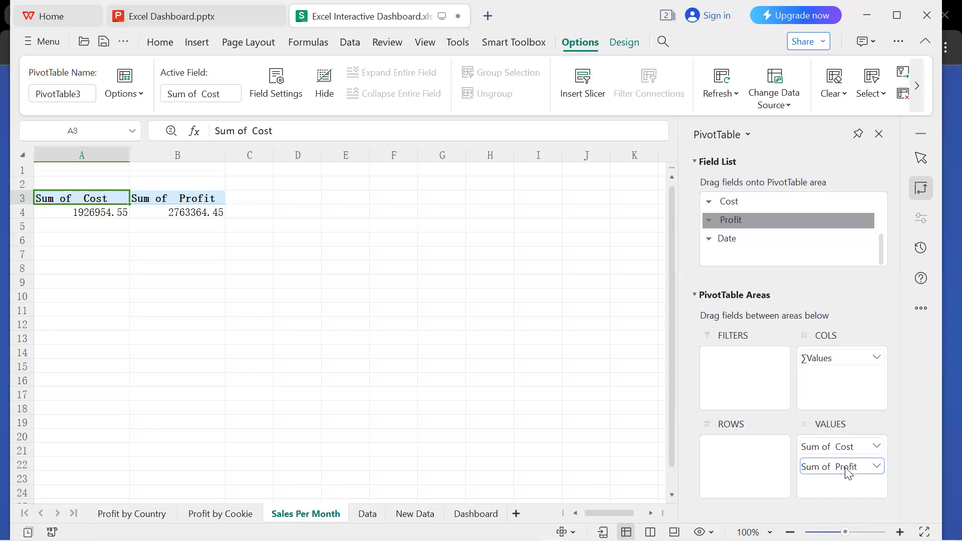
Remove Sum of Cost from the values of the Sales Per Month PivotTable.
click(836, 450)
drag(880, 247, 878, 205)
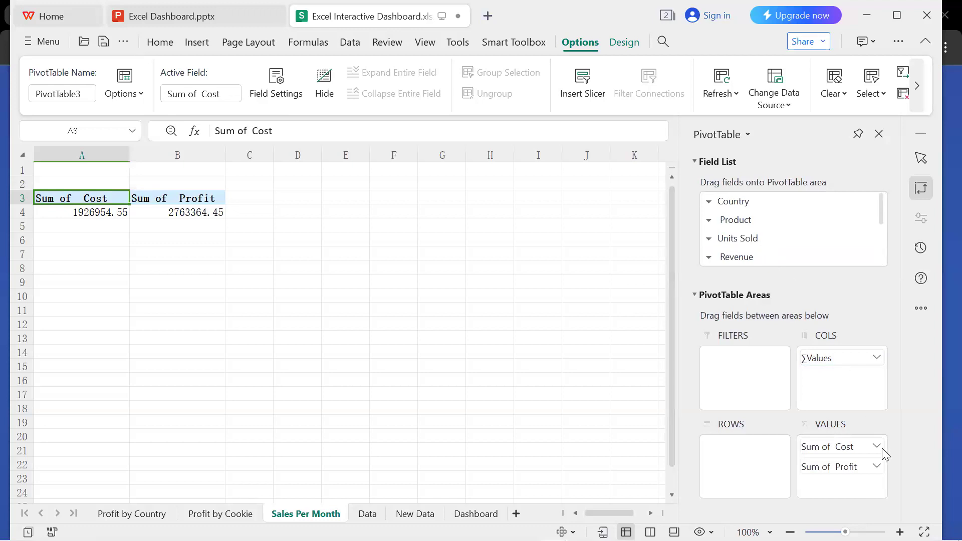
drag(844, 454, 567, 440)
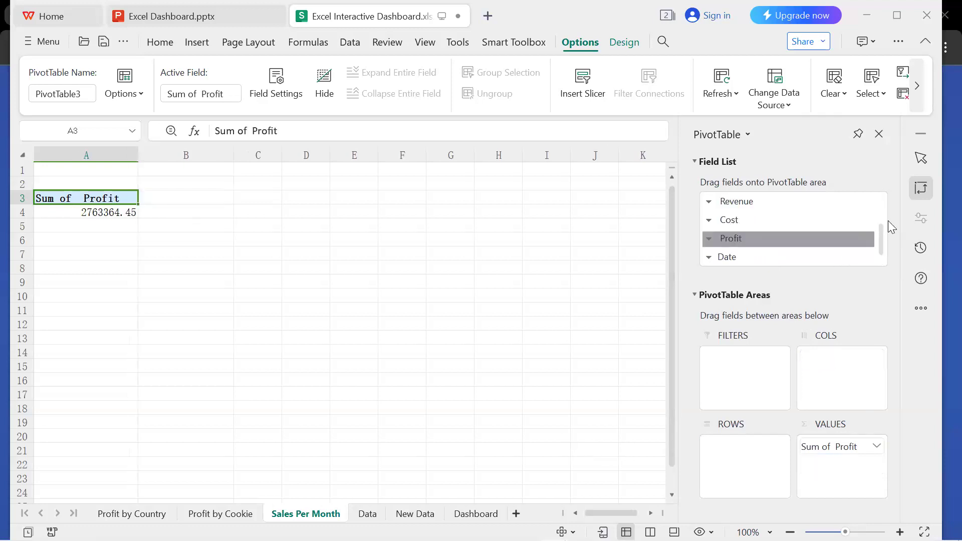
drag(882, 230, 876, 202)
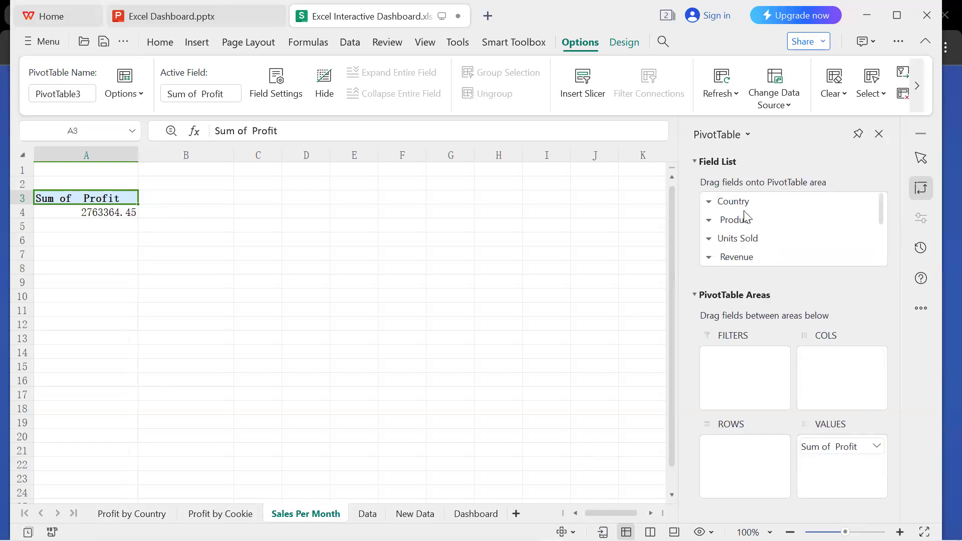
Add the Country field as rows in the Sales Per Month PivotTable.
drag(740, 207, 745, 474)
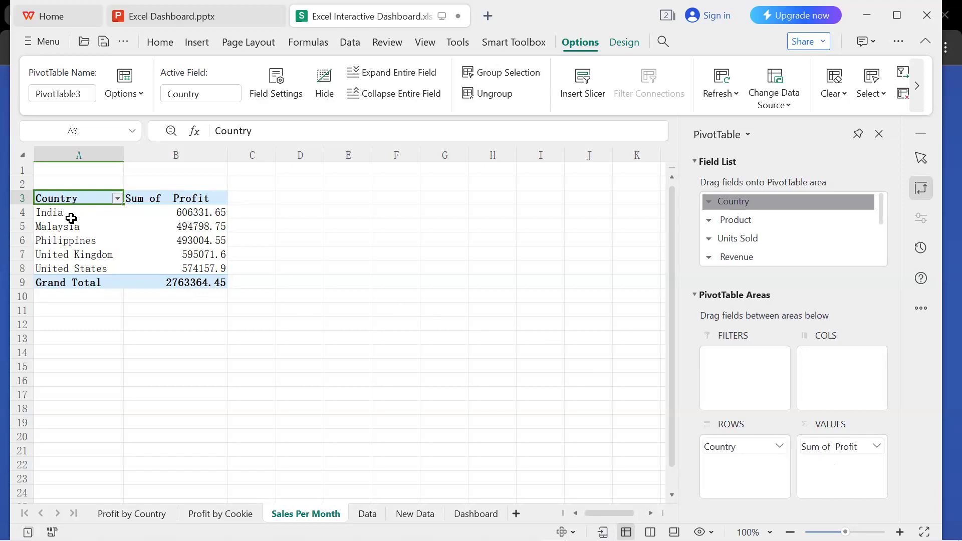
click(207, 211)
click(208, 199)
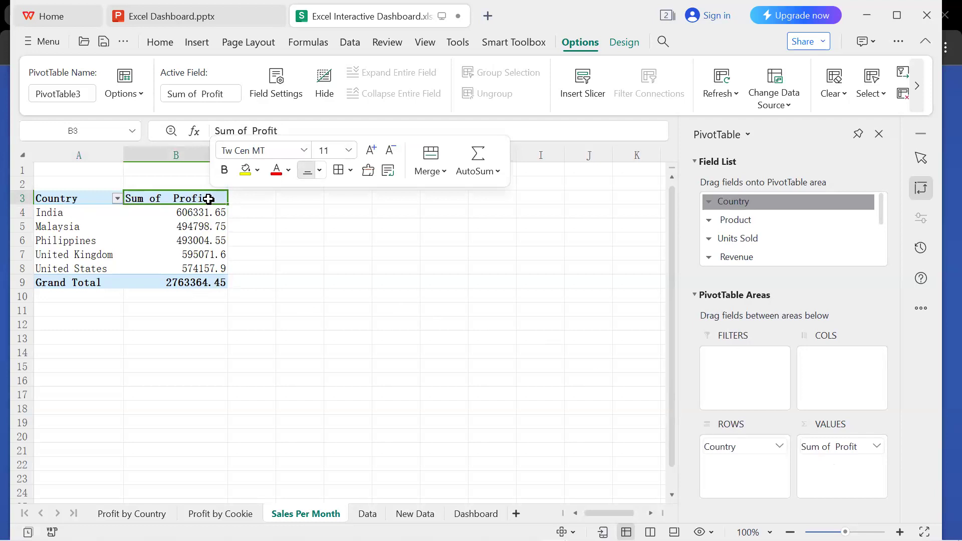
key(ctrl+1)
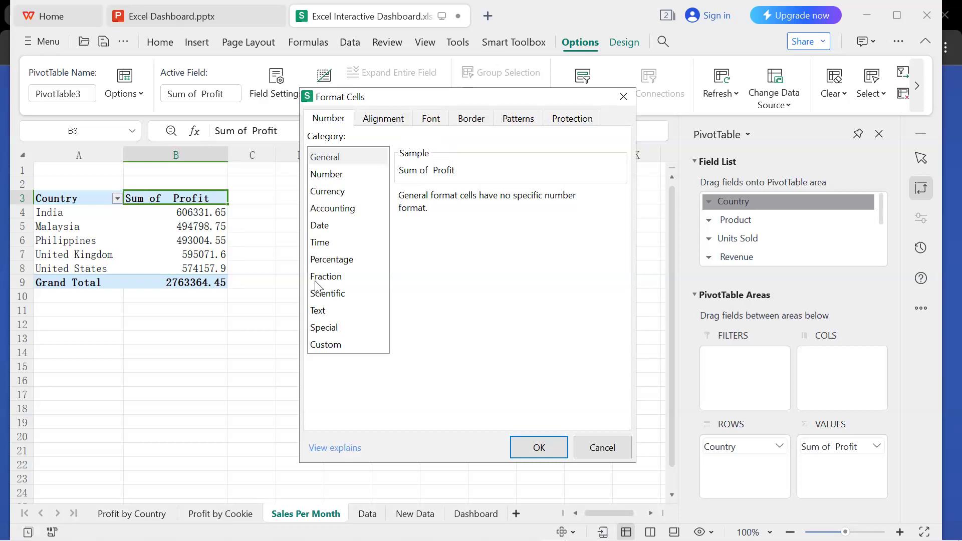
click(258, 298)
click(599, 445)
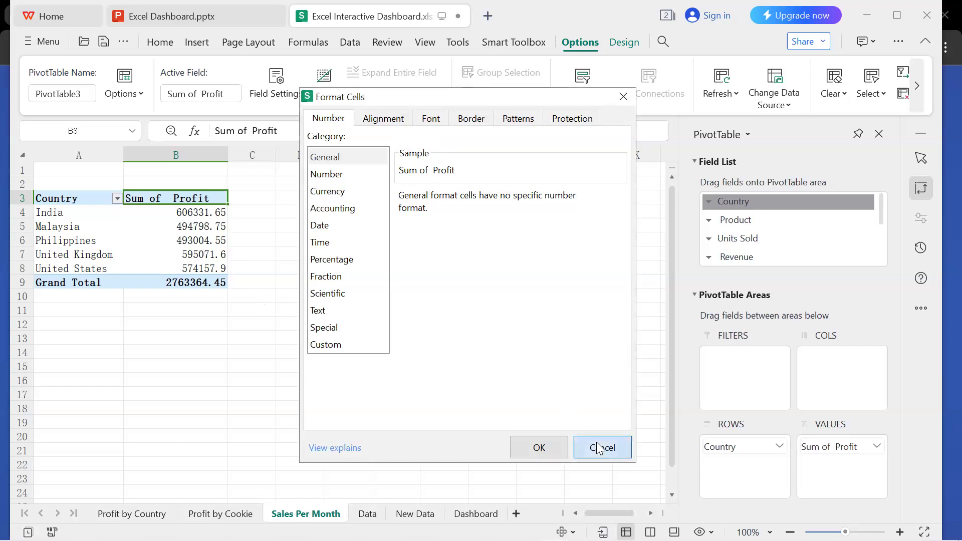
right_click(205, 244)
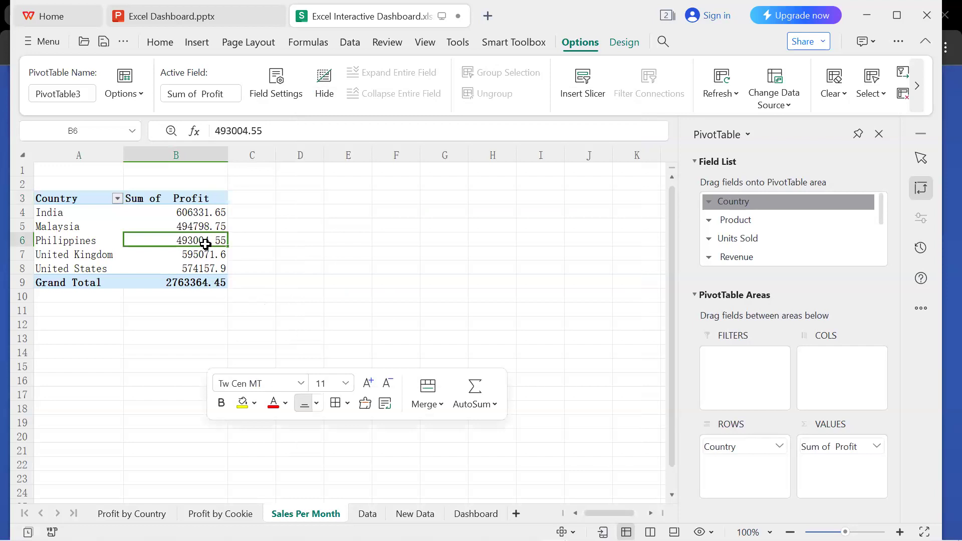
click(340, 303)
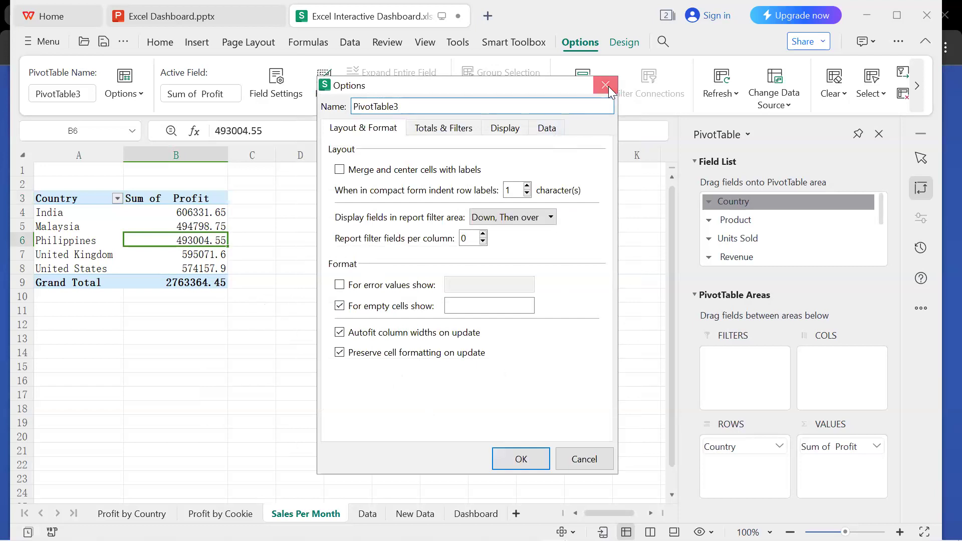
key(Escape)
Sort the PivotTable's countries by Sum of Profit from largest to smallest.
right_click(213, 213)
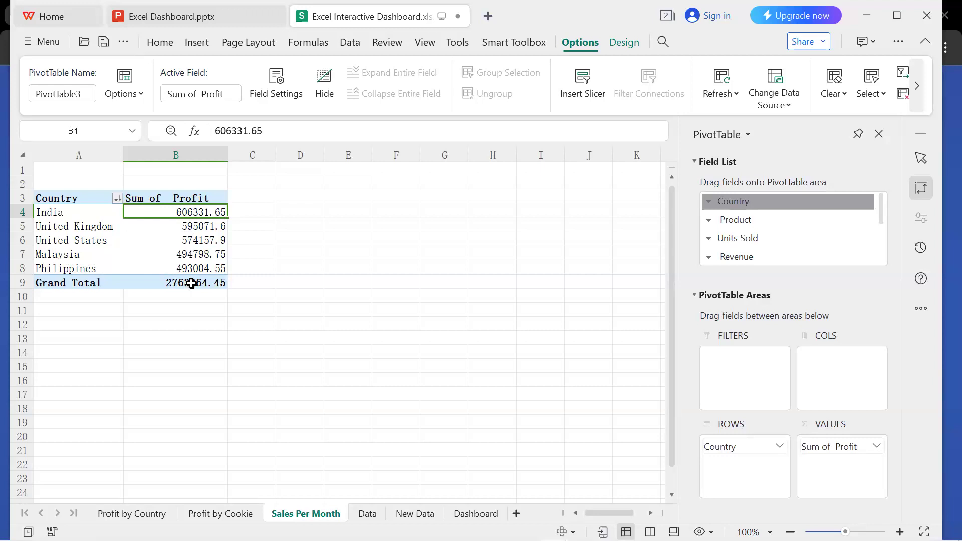
click(253, 283)
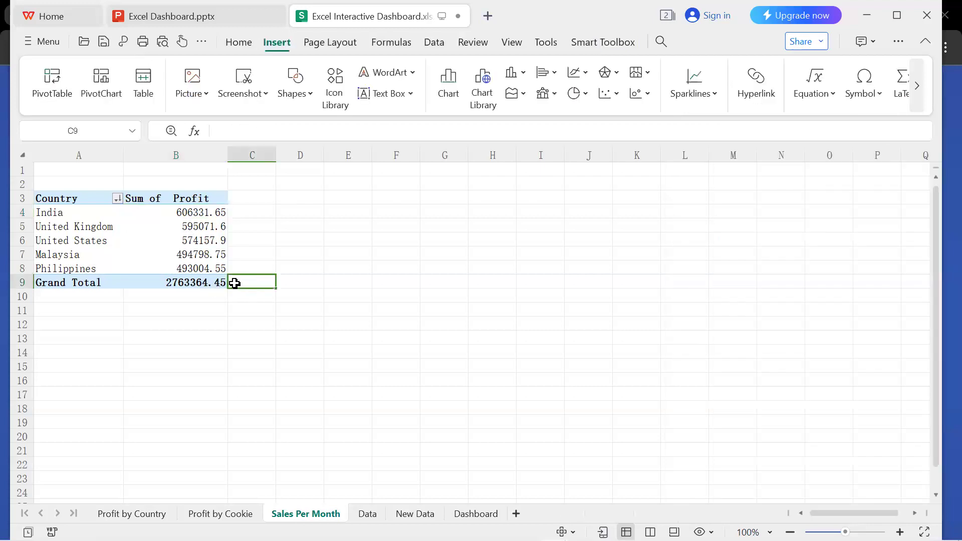
Insert a clustered bar chart based on the country profit PivotTable.
click(196, 214)
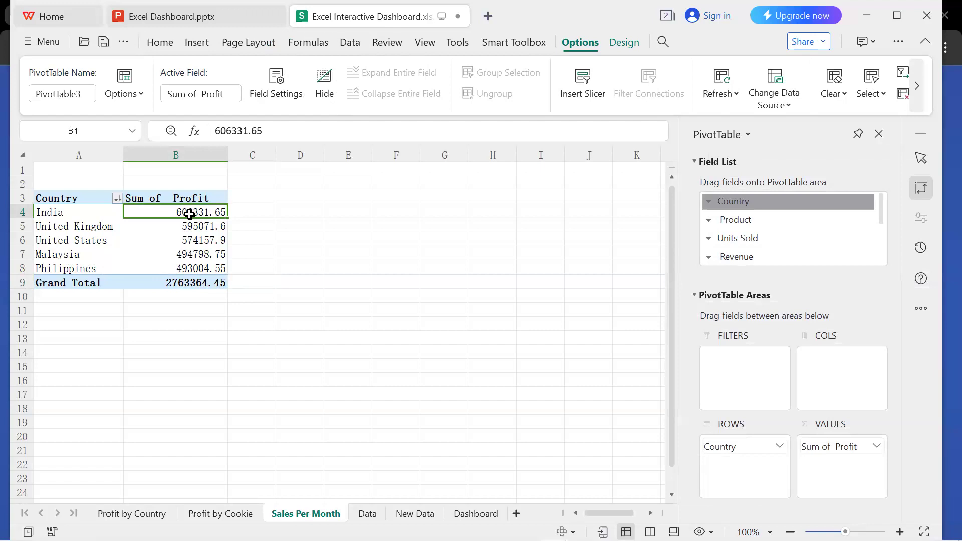
click(204, 50)
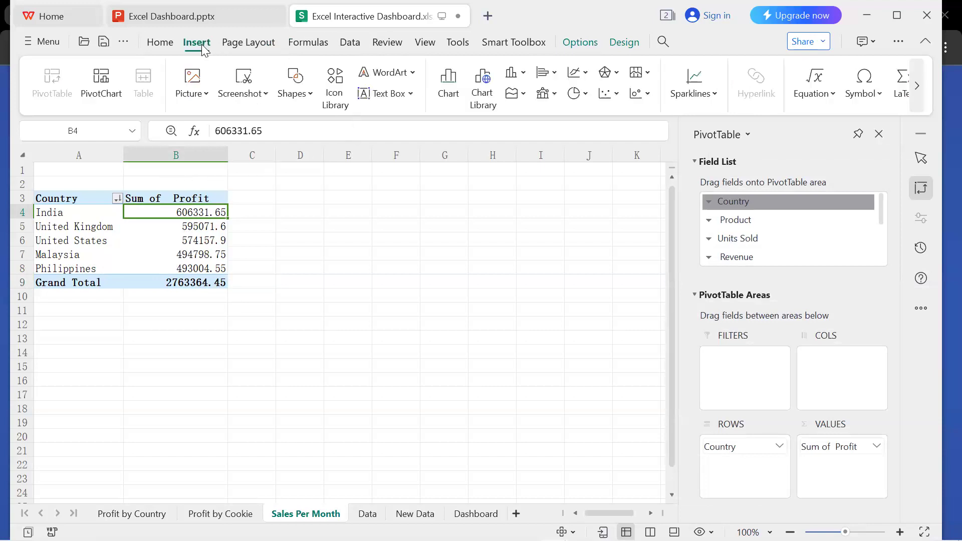
click(448, 95)
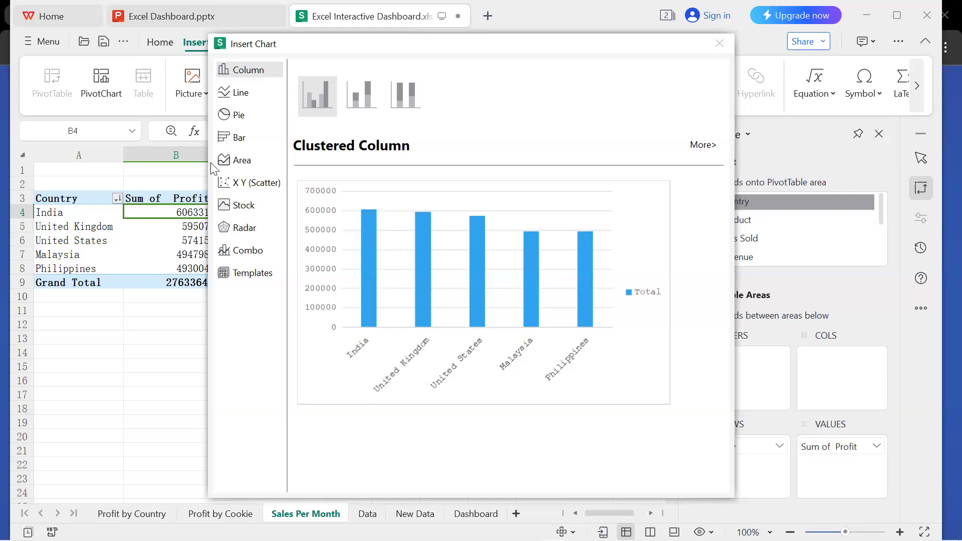
click(241, 137)
click(318, 93)
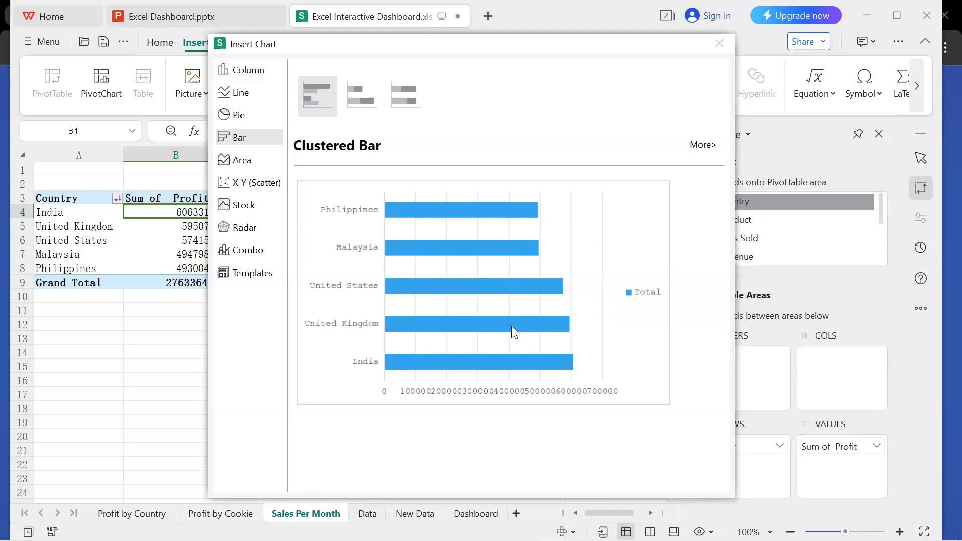
click(543, 325)
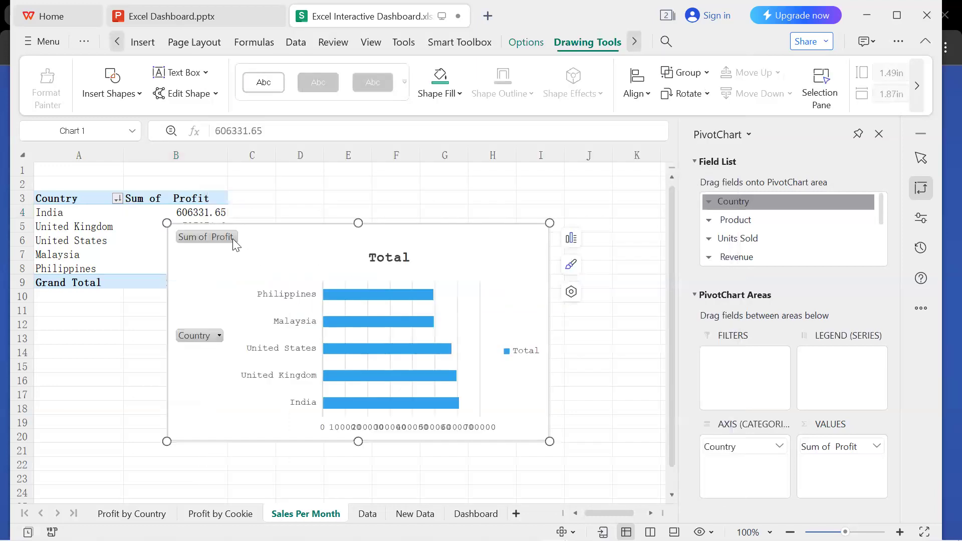
Shrink the bar chart to about 2.63 in high by 4.54 in wide and place it just beside the PivotTable.
drag(215, 246, 219, 249)
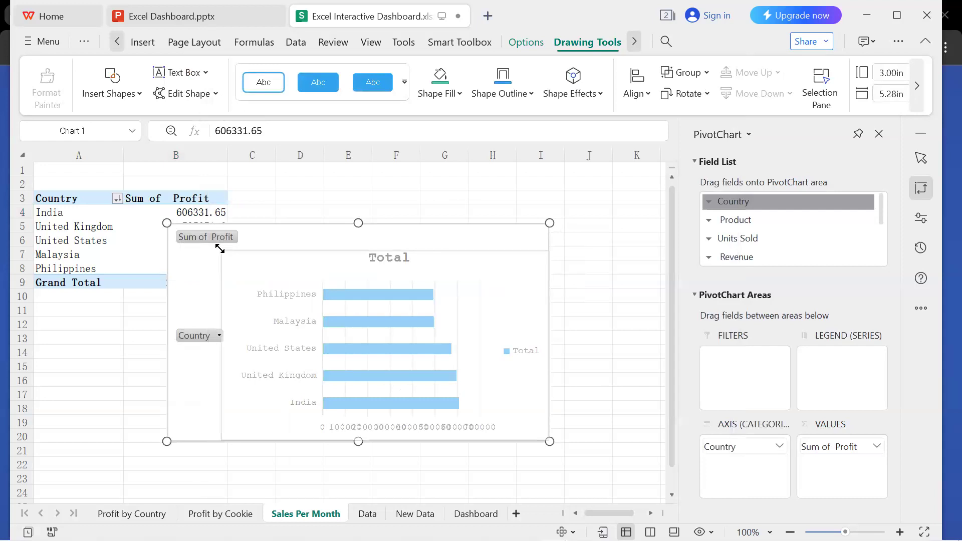
drag(341, 249, 343, 221)
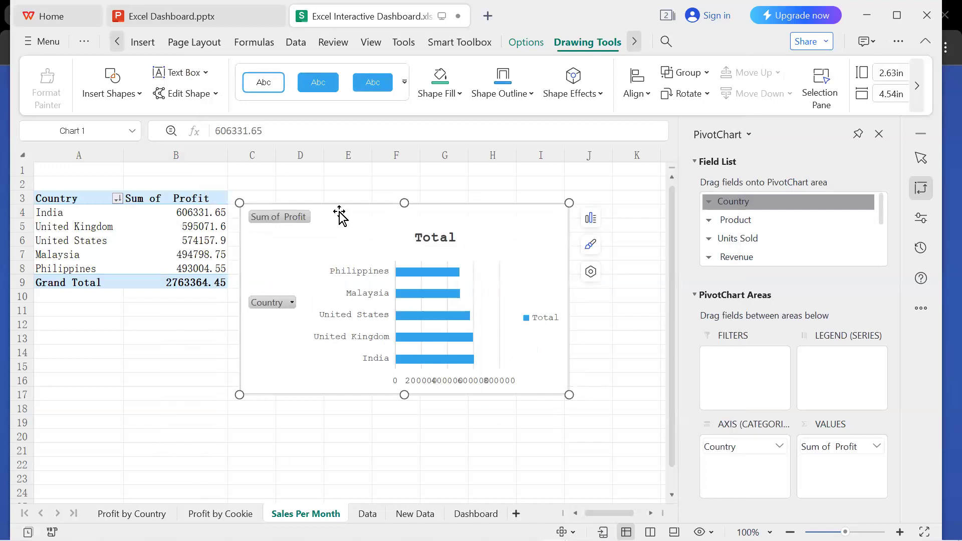
drag(340, 217, 357, 213)
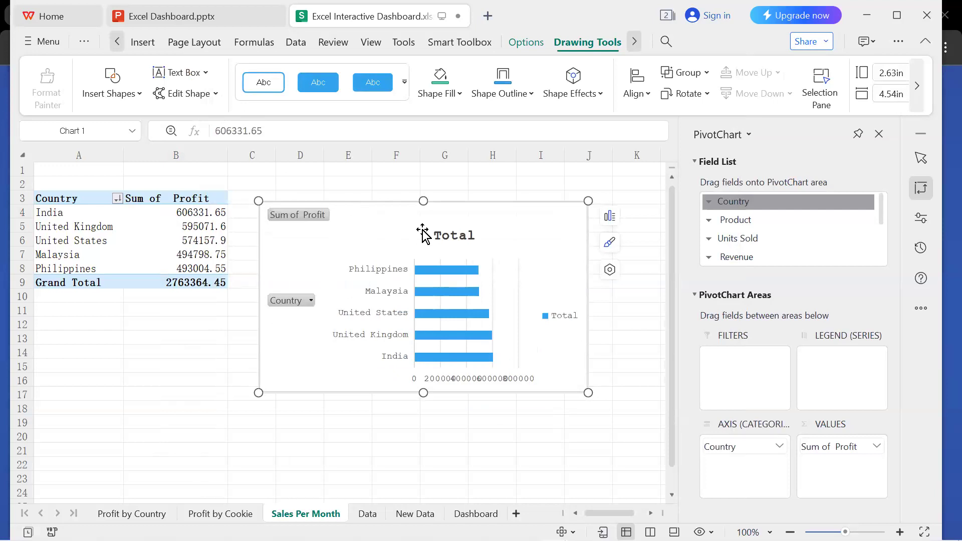
Change the bar chart's title to Profit by Country.
click(456, 238)
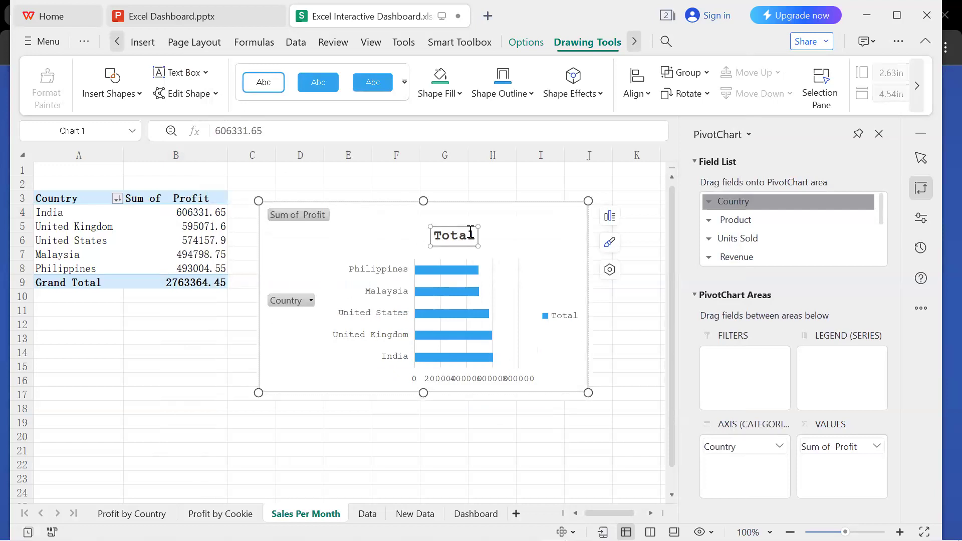
click(473, 235)
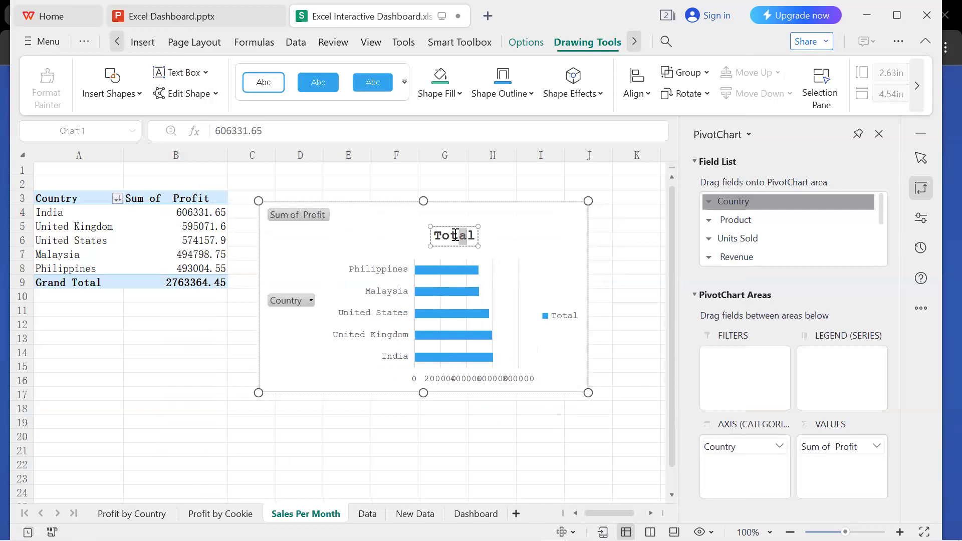
drag(475, 236, 434, 237)
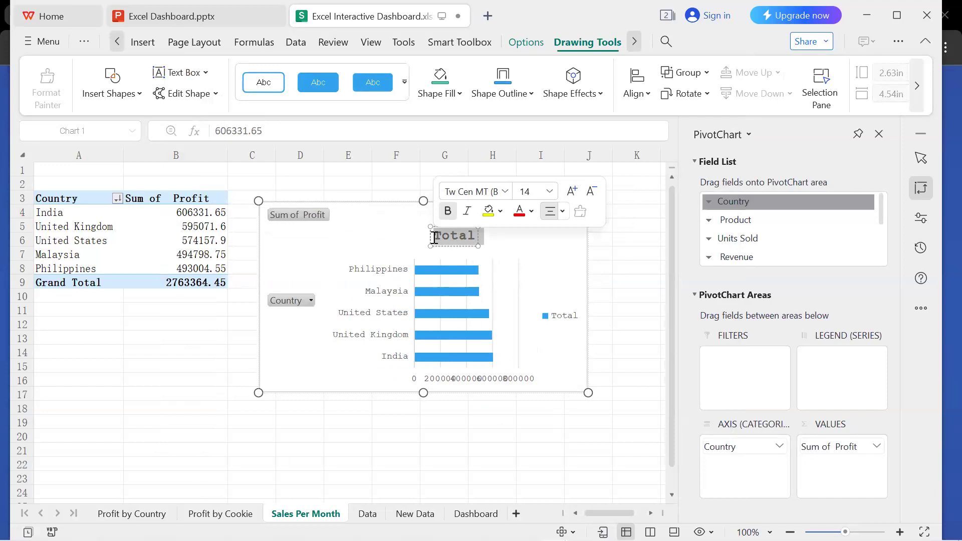
text(Profit by)
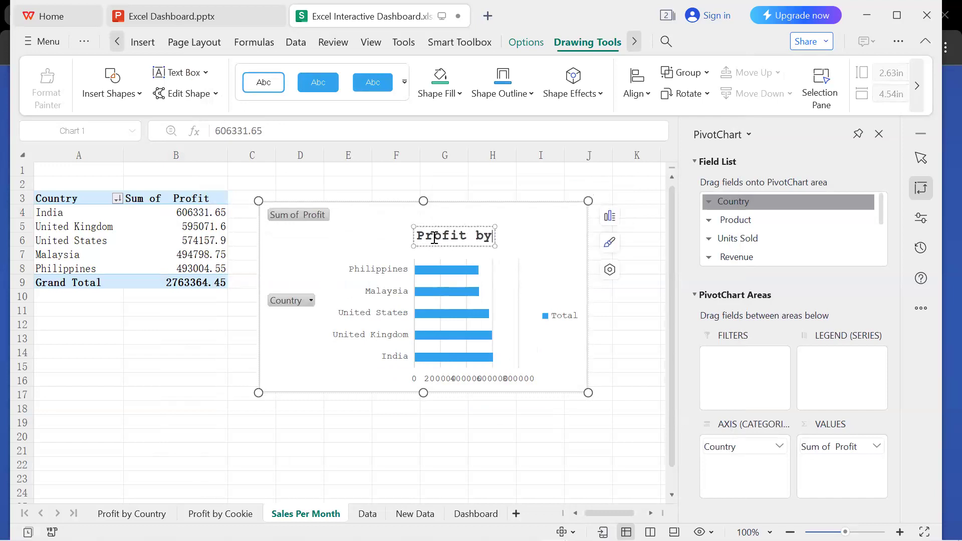
text( Country)
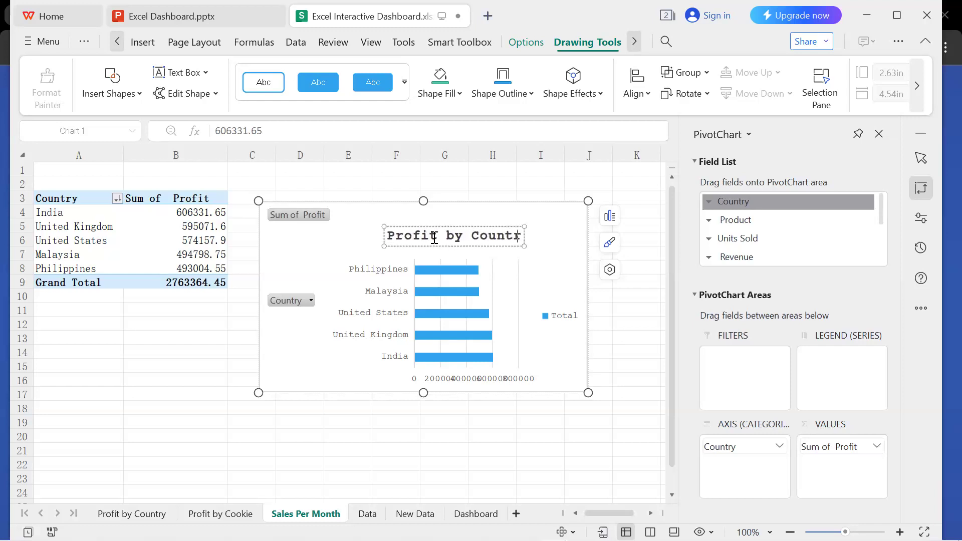
key(Return)
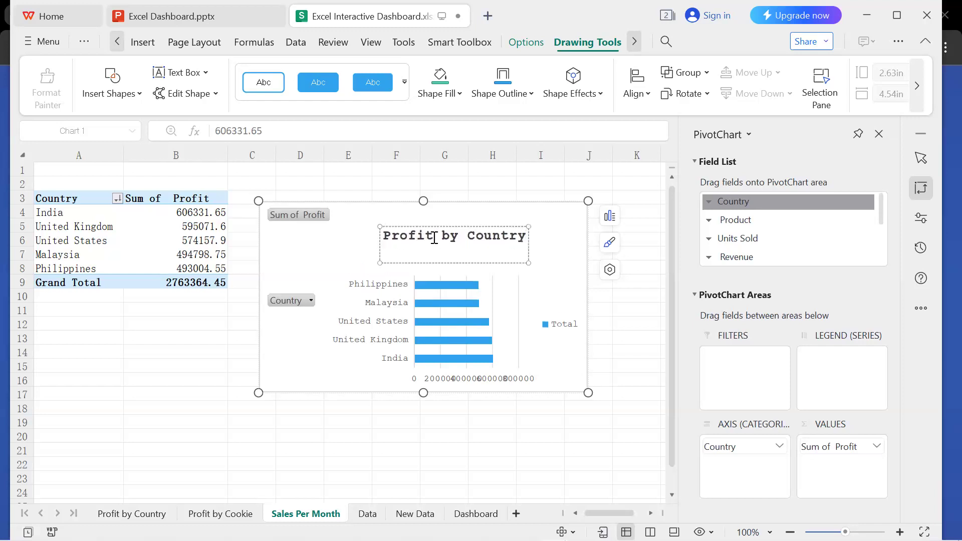
key(BackSpace)
click(558, 274)
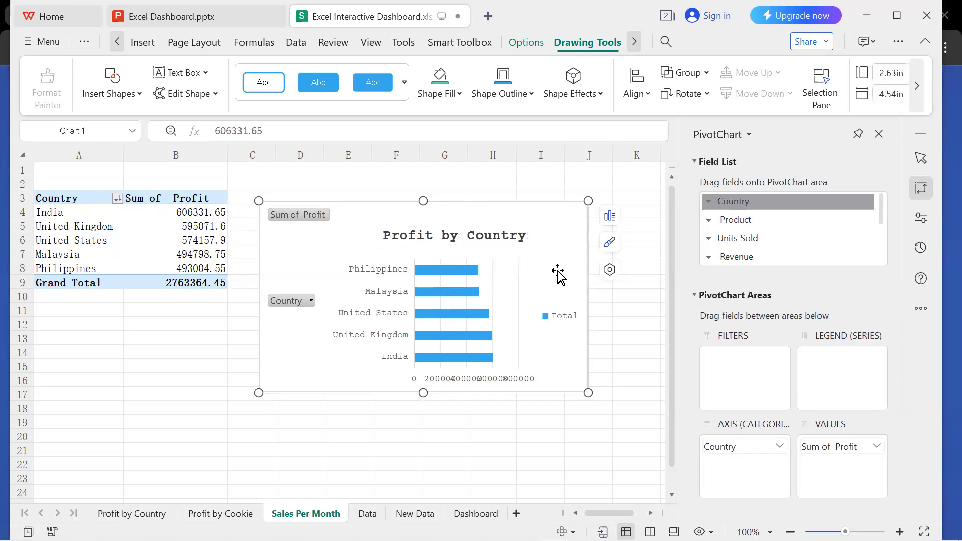
Enlarge the Profit by Country chart to about 3.12 in high by 5.75 in wide.
click(459, 334)
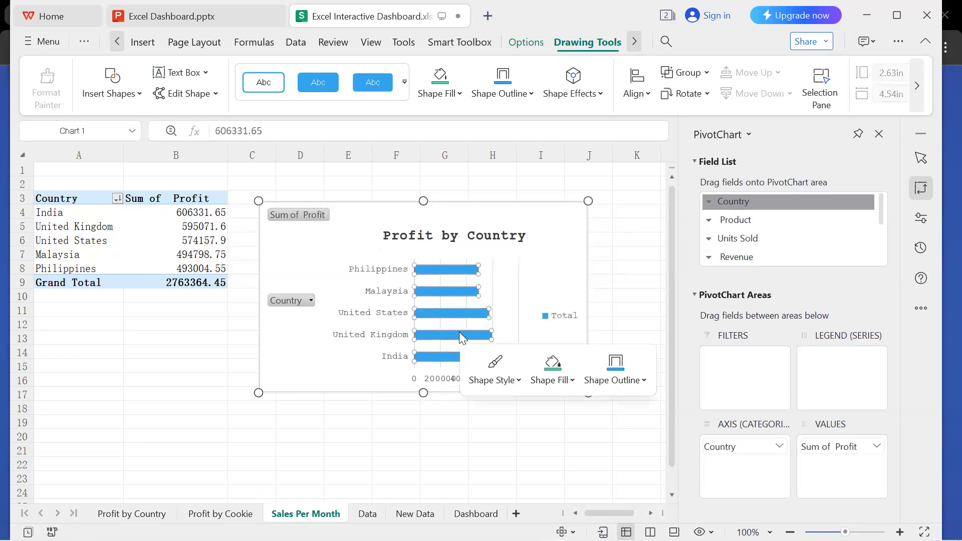
click(368, 276)
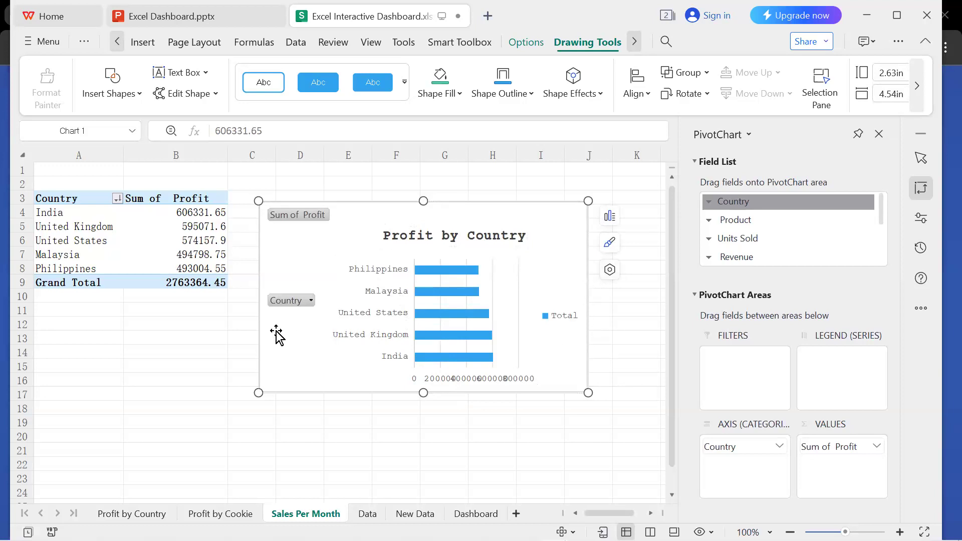
drag(258, 393, 171, 428)
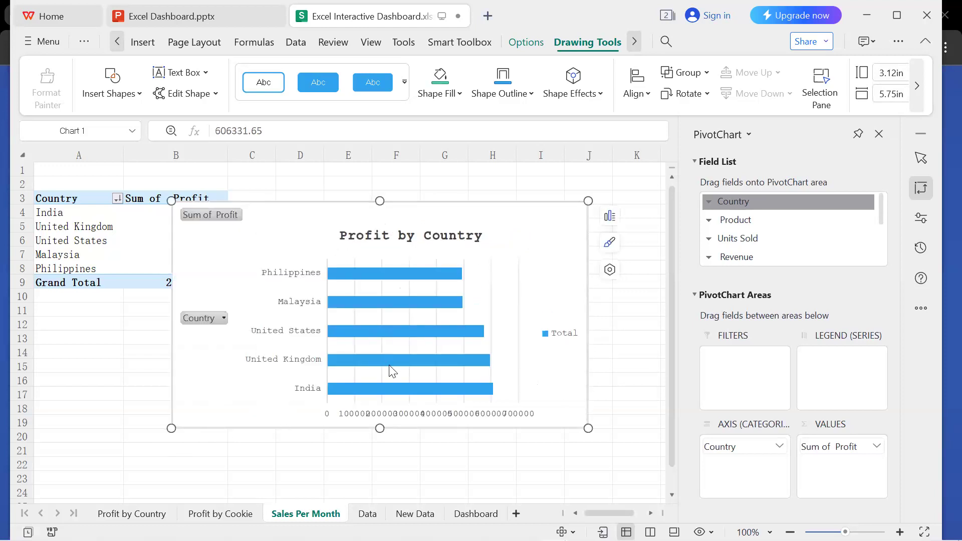
Open the formatting options for the chart's horizontal profit axis.
click(413, 414)
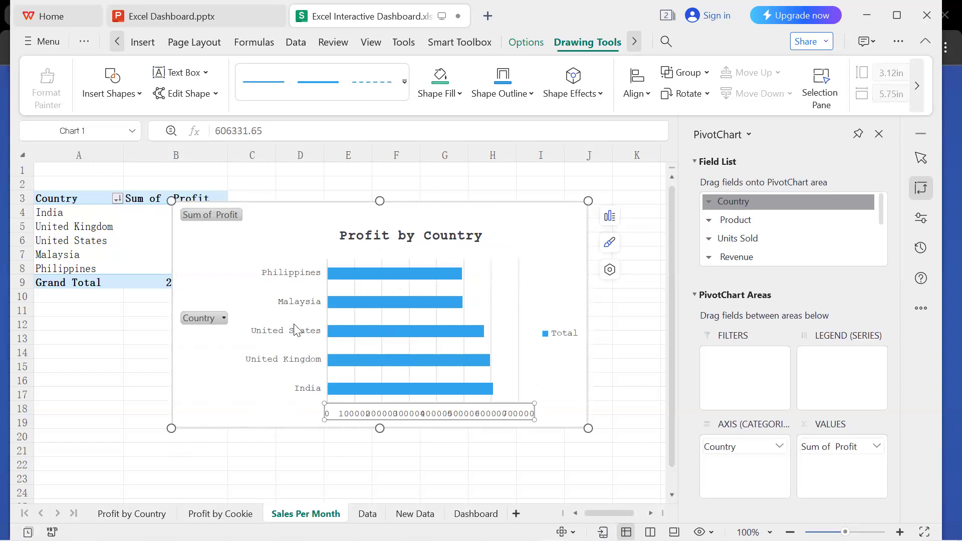
click(354, 415)
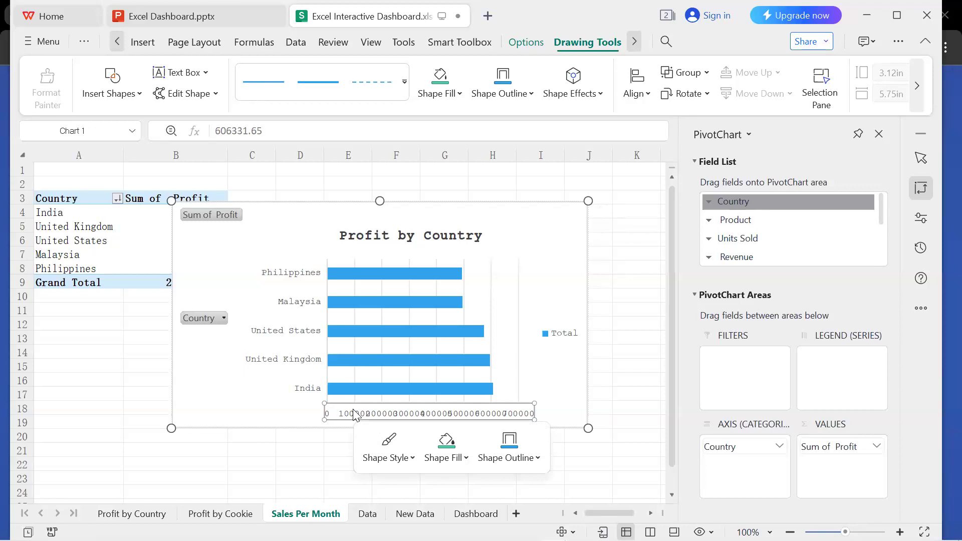
double_click(355, 415)
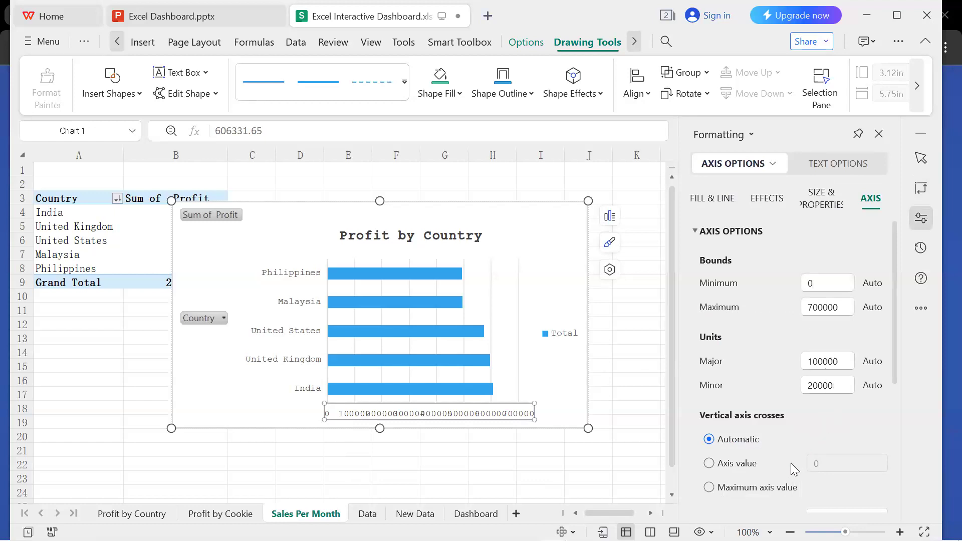
Try the Axis value and Maximum axis value settings for where the vertical axis crosses, and restore Automatic.
click(710, 464)
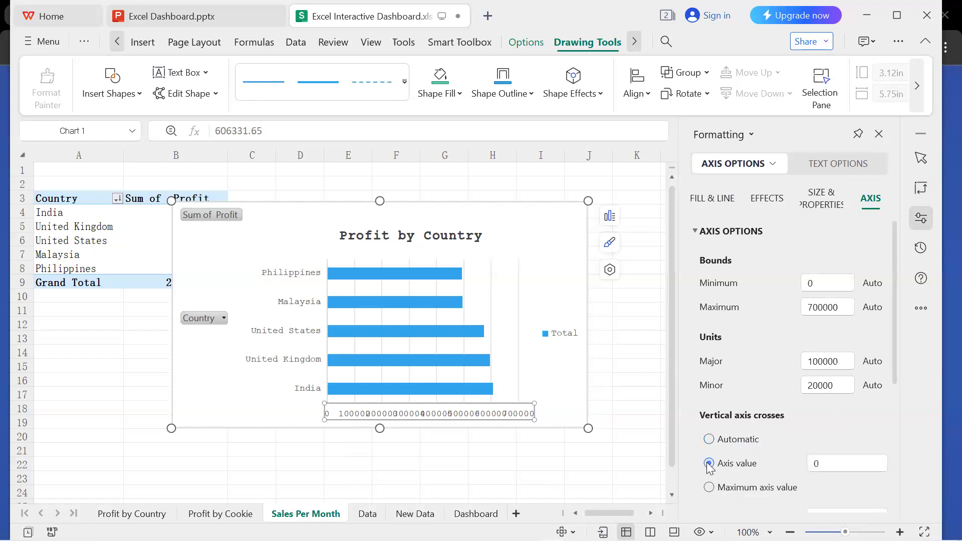
click(709, 487)
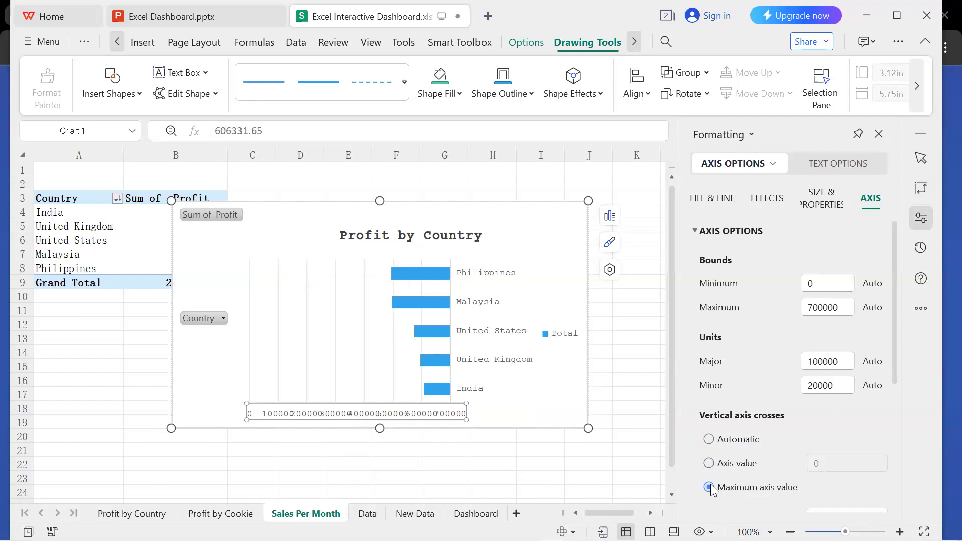
click(709, 464)
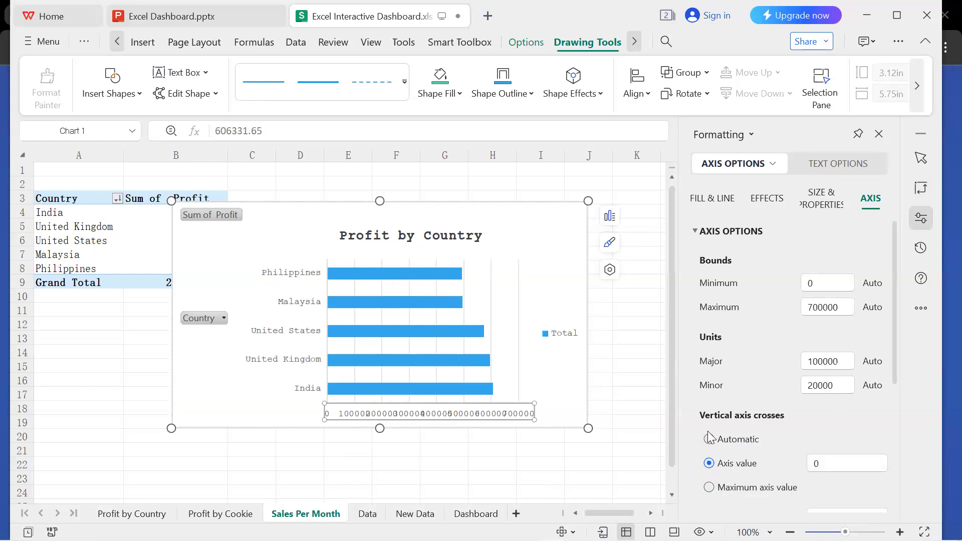
click(711, 441)
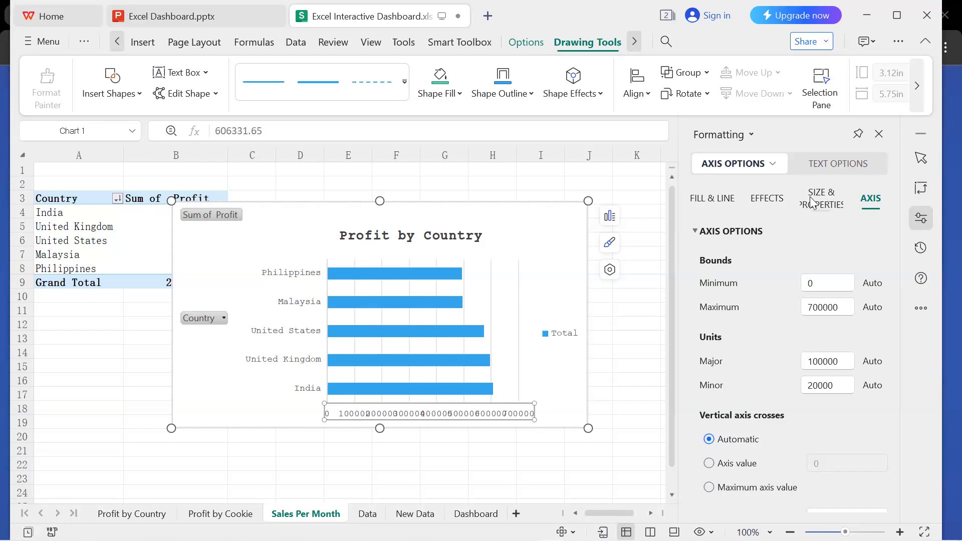
Examine the profit axis formatting options: effects, size and properties, bounds, units, display units and label position.
click(778, 202)
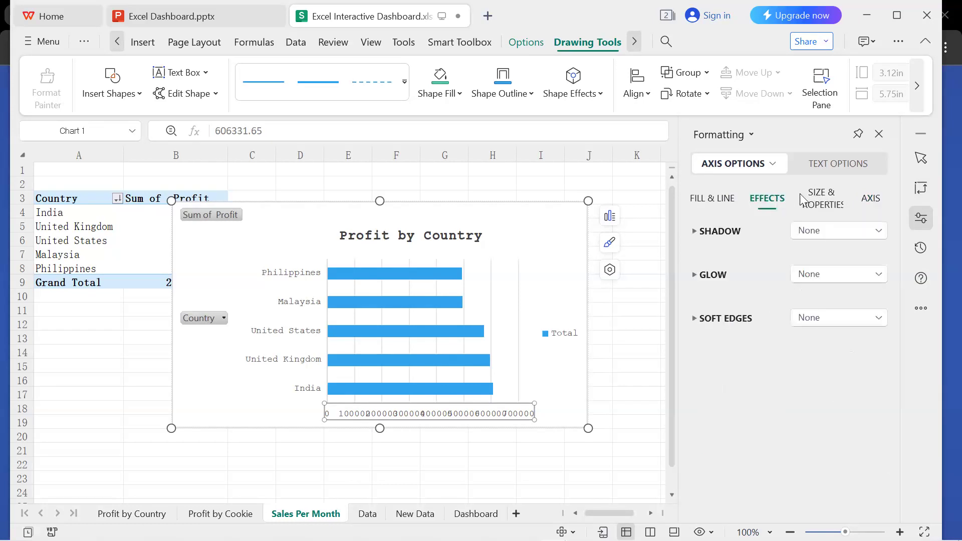
click(815, 198)
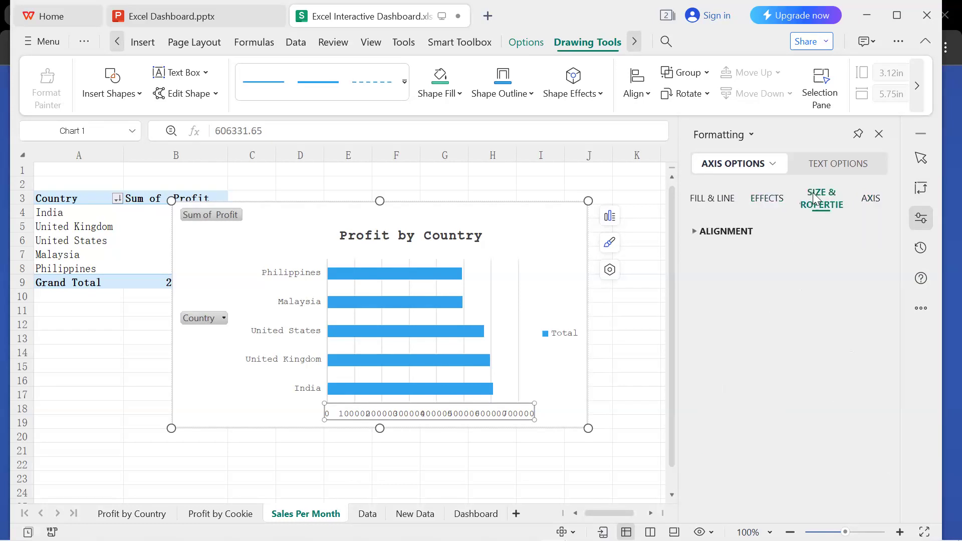
click(873, 200)
scroll(715, 388, down, 3)
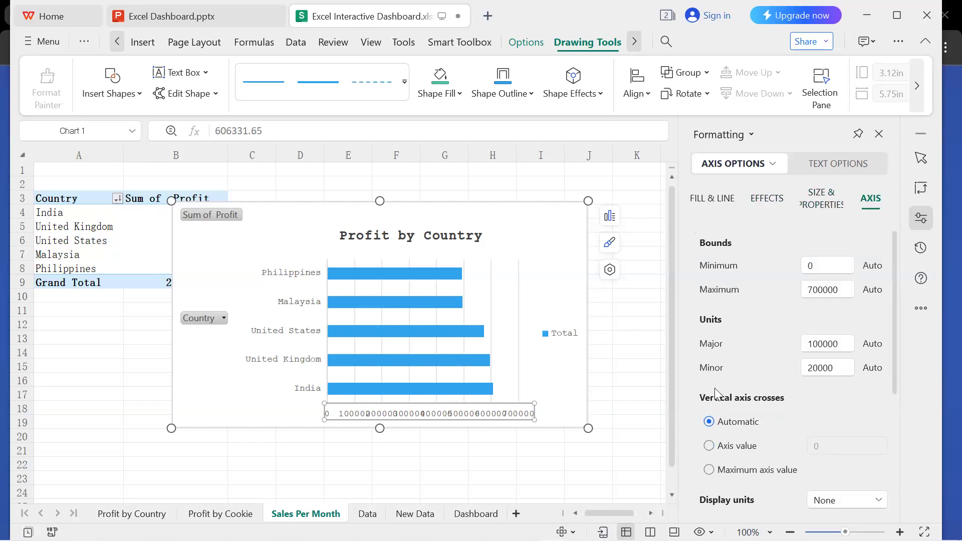
scroll(715, 388, down, 1)
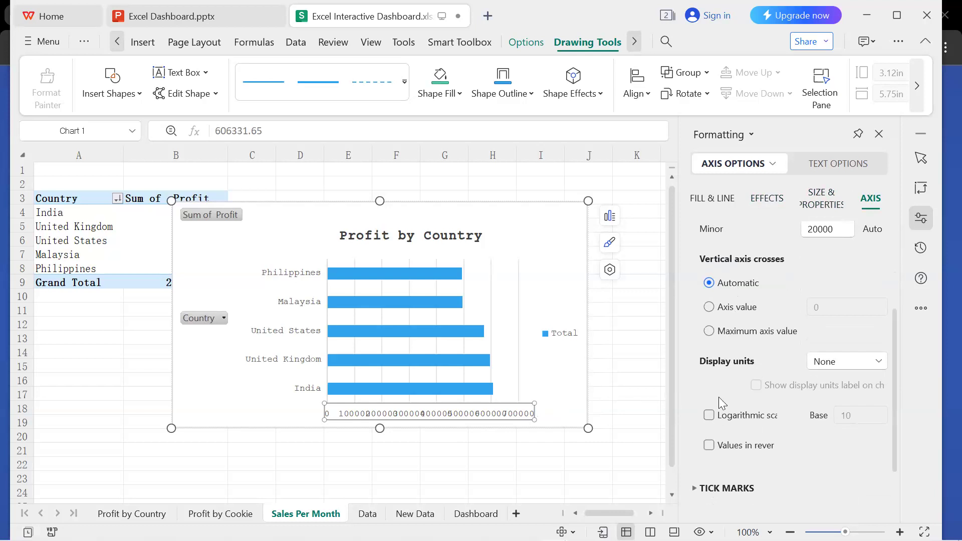
scroll(753, 412, down, 2)
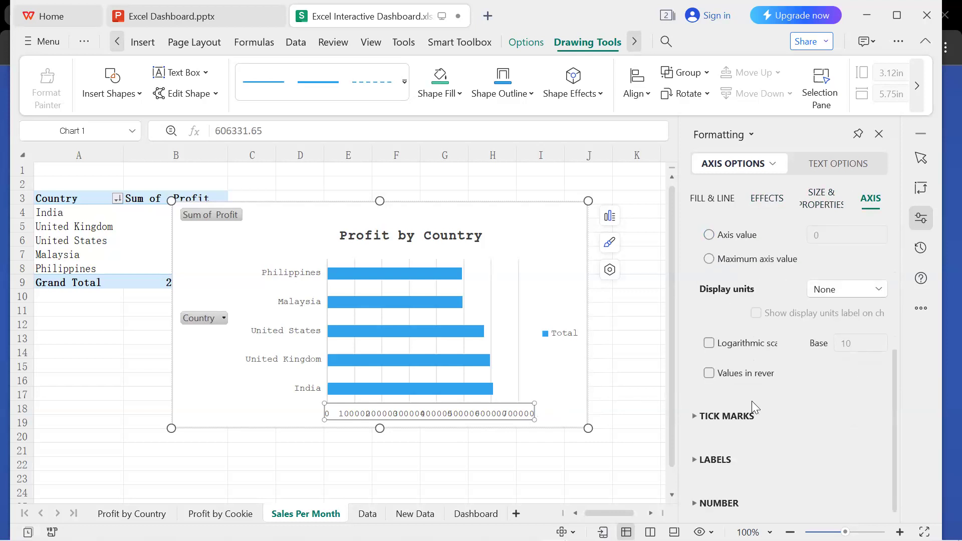
click(695, 460)
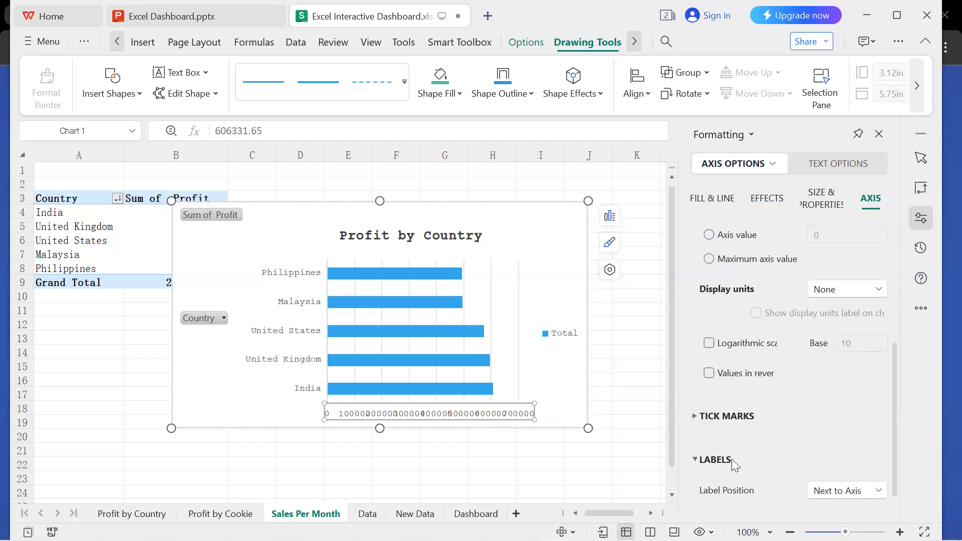
click(875, 488)
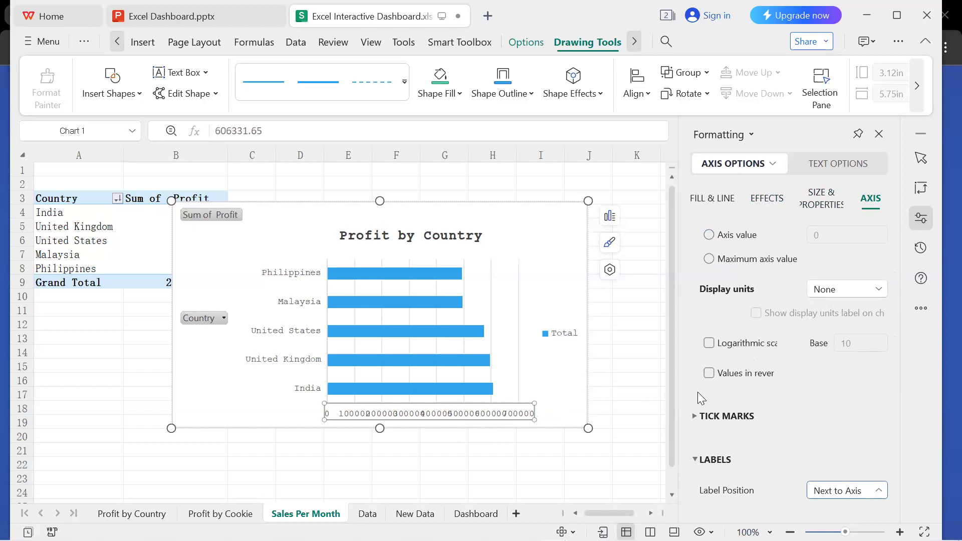
click(696, 391)
scroll(743, 268, up, 5)
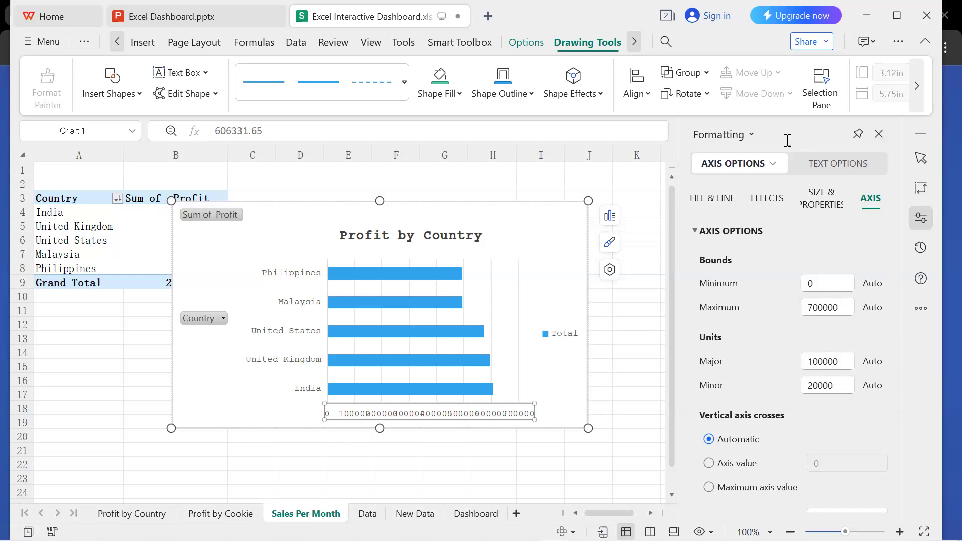
click(750, 134)
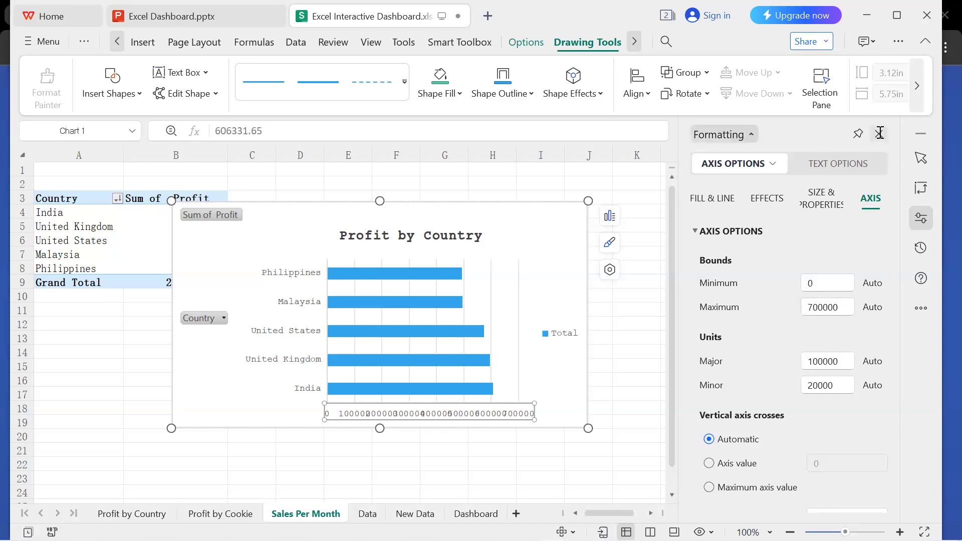
click(880, 133)
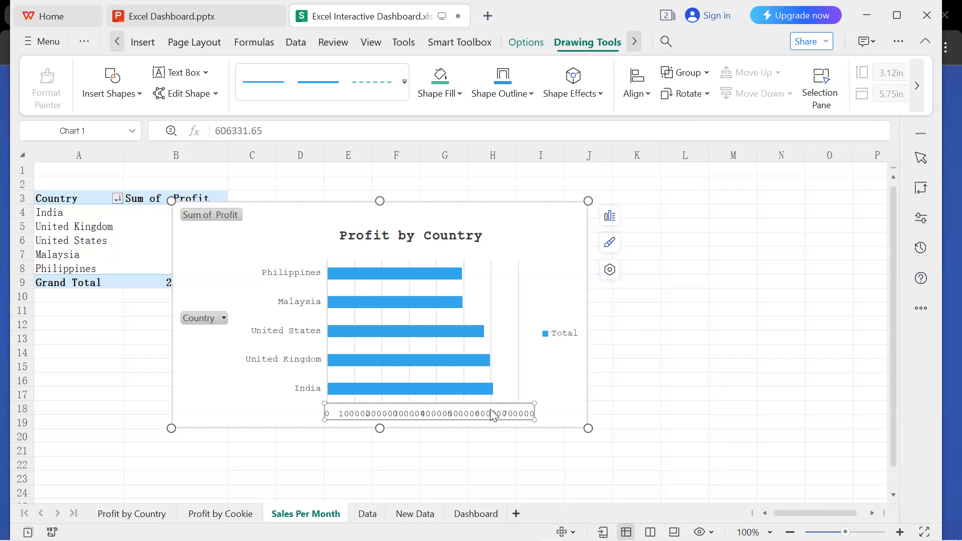
Change the Profit by Country chart type from bar to Clustered Column.
right_click(491, 409)
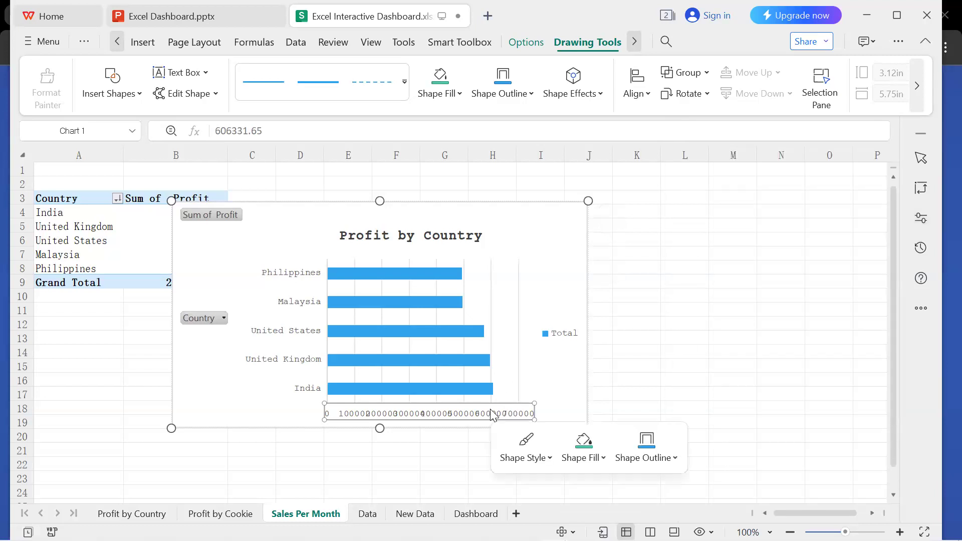
click(547, 247)
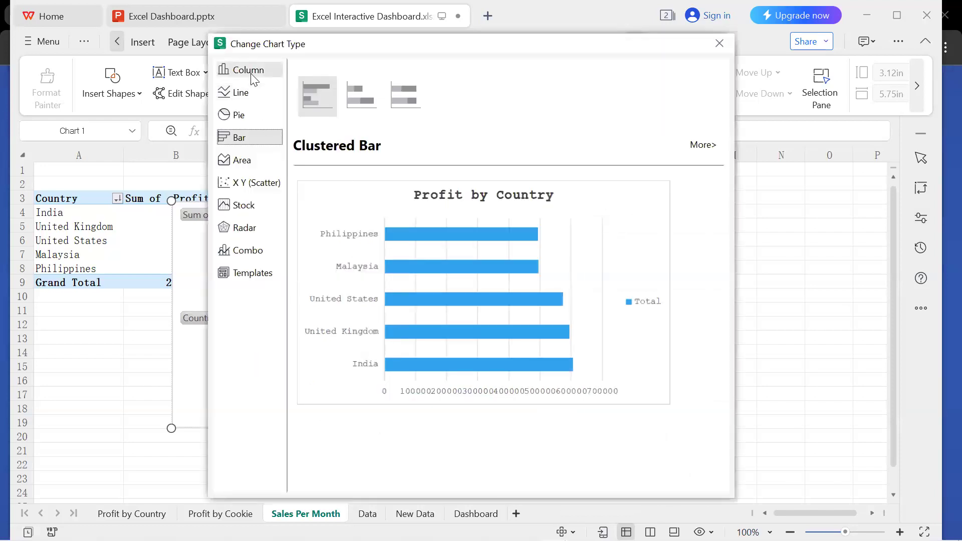
click(252, 75)
click(311, 96)
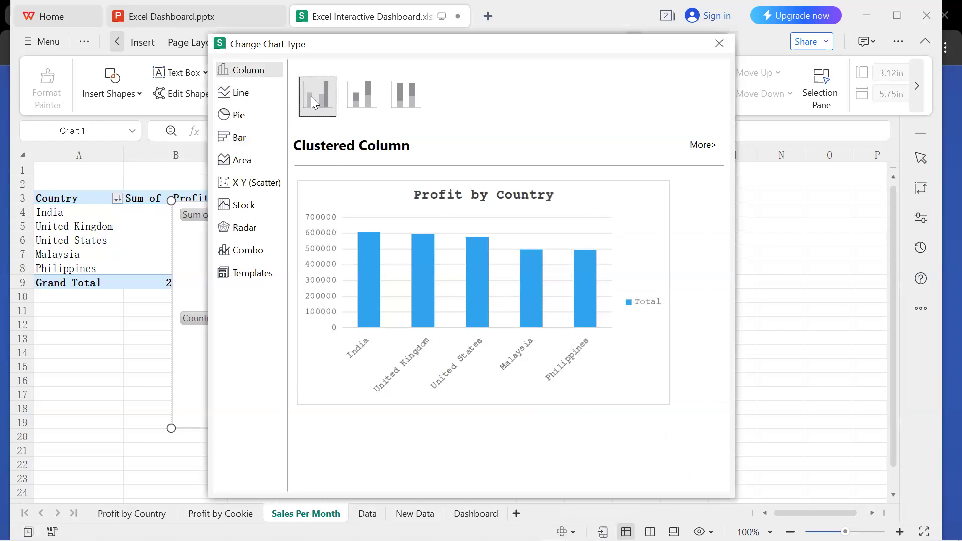
click(378, 268)
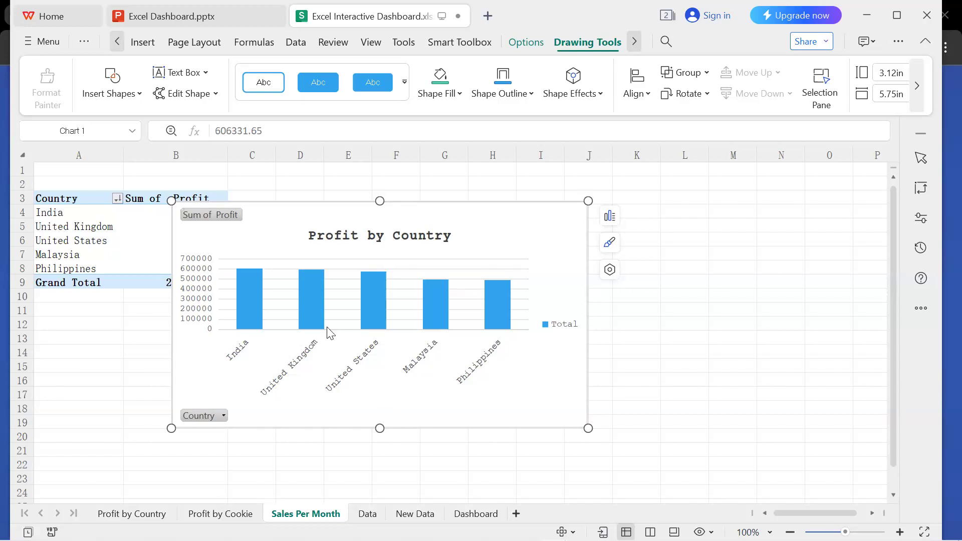
Move the Profit by Country column chart clear of the PivotTable so it no longer covers the Sum of Profit column.
drag(462, 232, 556, 236)
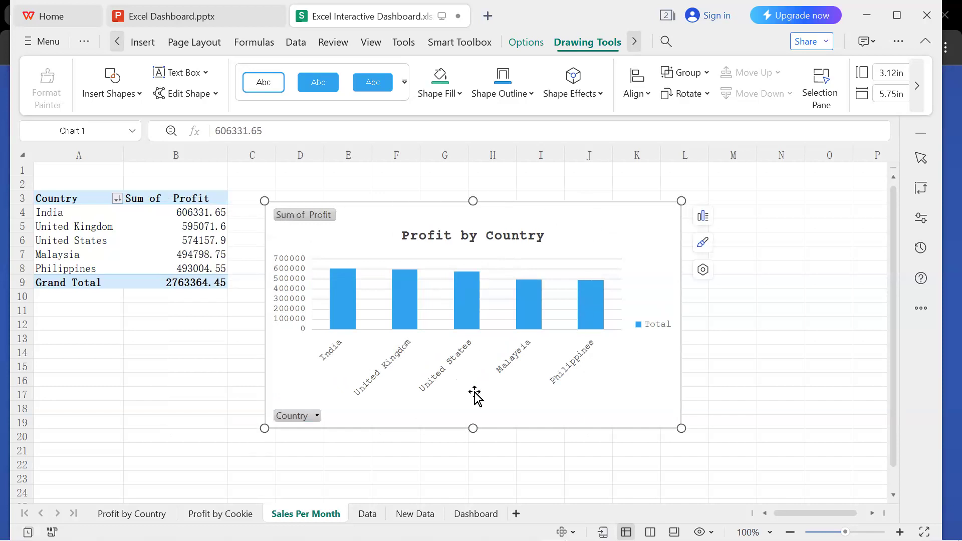
click(287, 383)
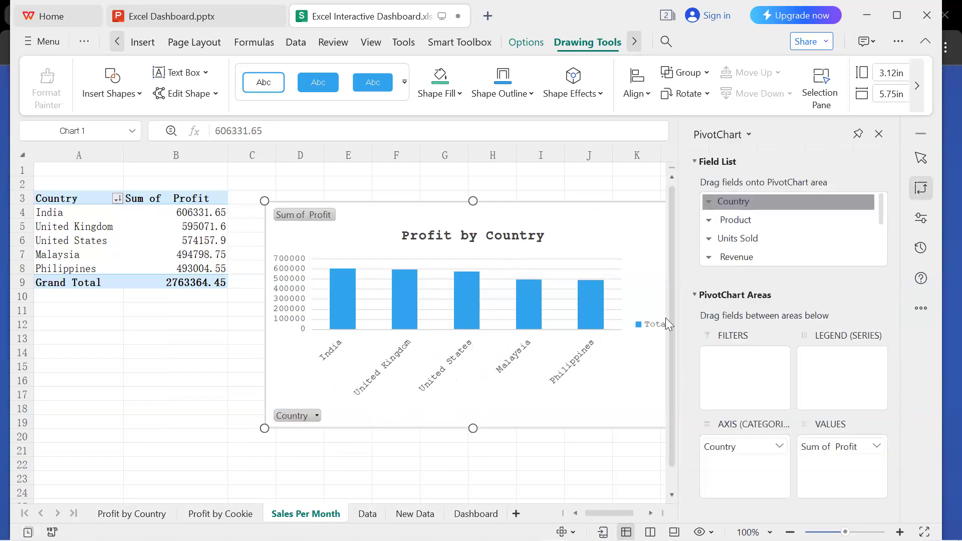
click(332, 355)
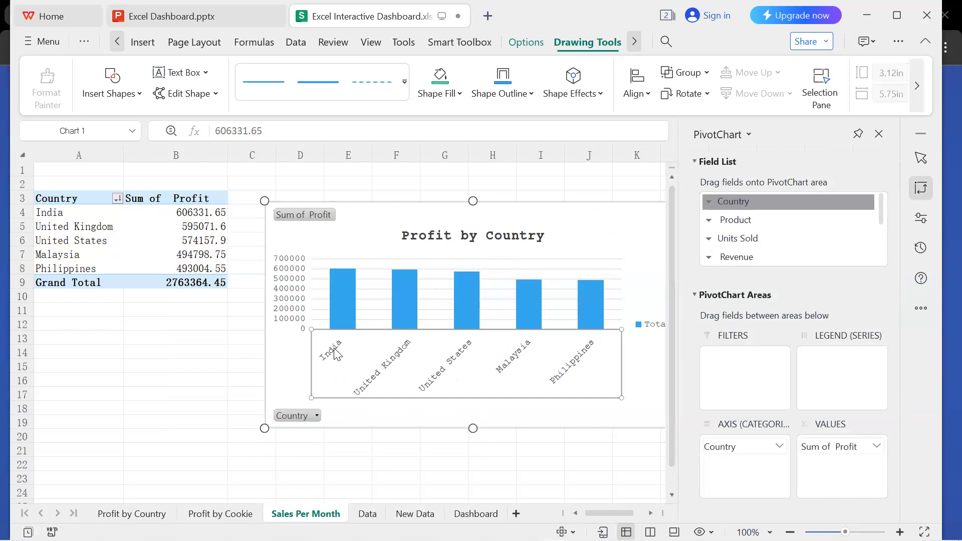
mouse_move(295, 367)
mouse_down()
mouse_move(304, 393)
mouse_move(301, 384)
mouse_up()
Try deleting the chart's Sum of Profit field button and moving the chart against the PivotTable, and undo both changes.
click(300, 234)
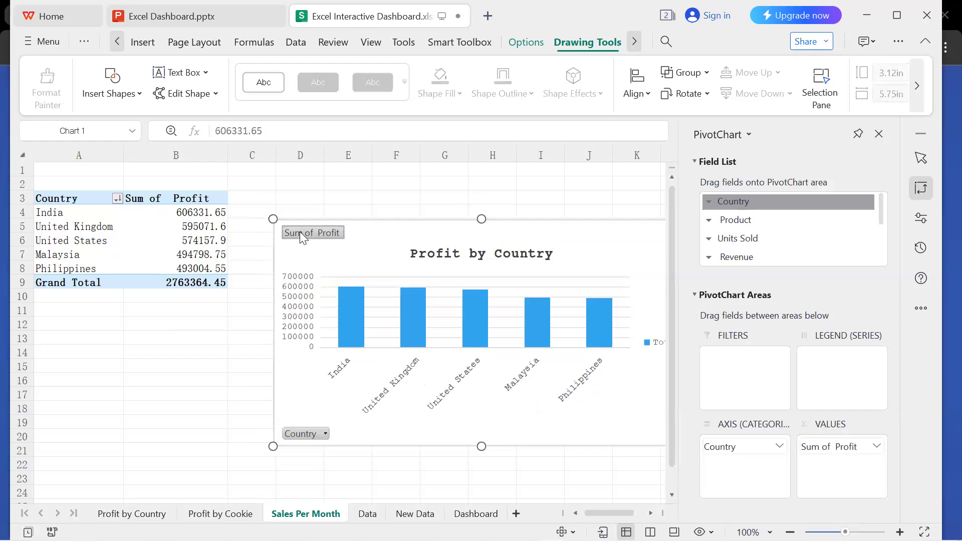
click(365, 266)
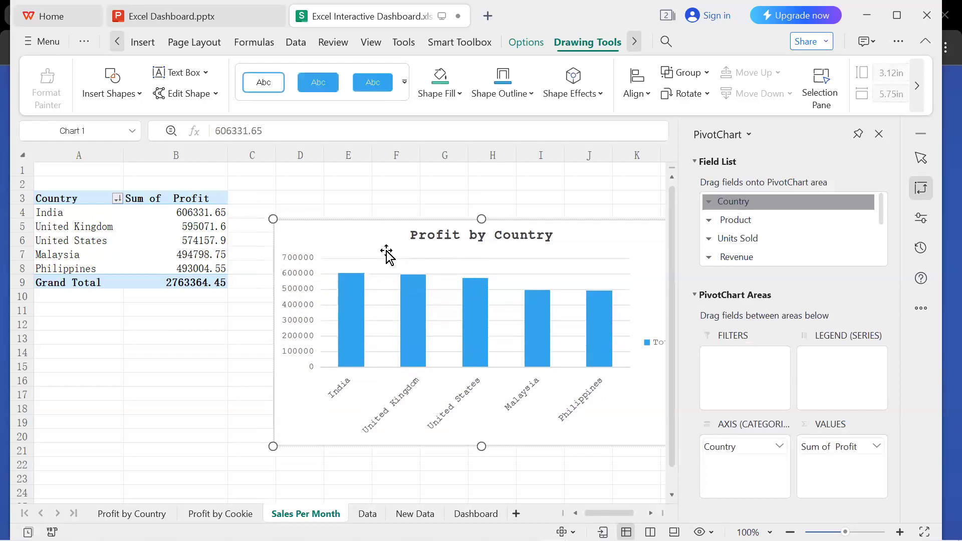
drag(378, 250, 341, 218)
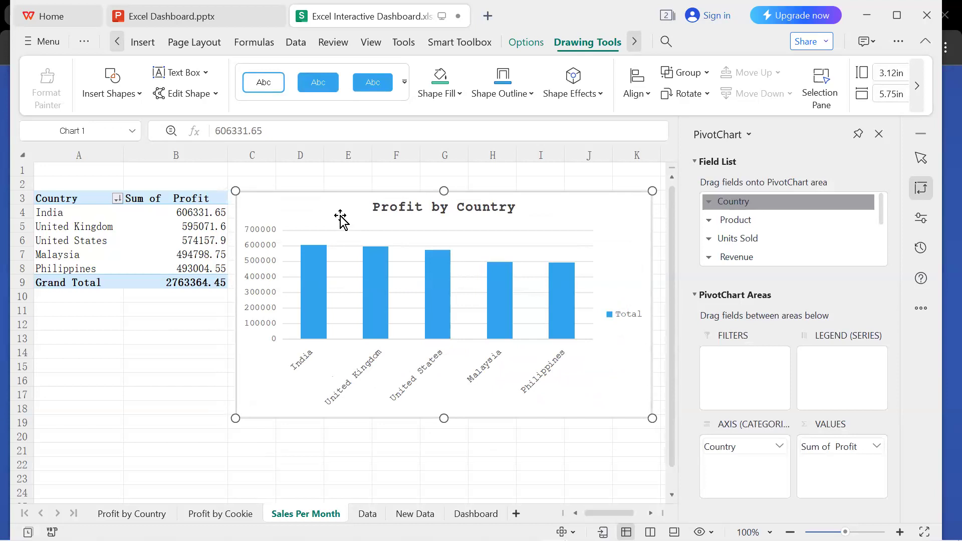
key(ctrl+z)
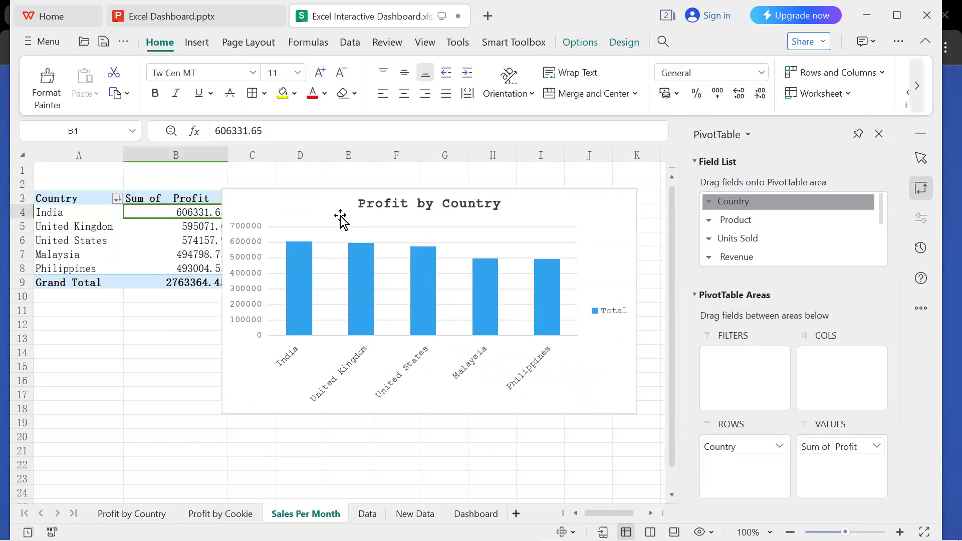
key(ctrl+y)
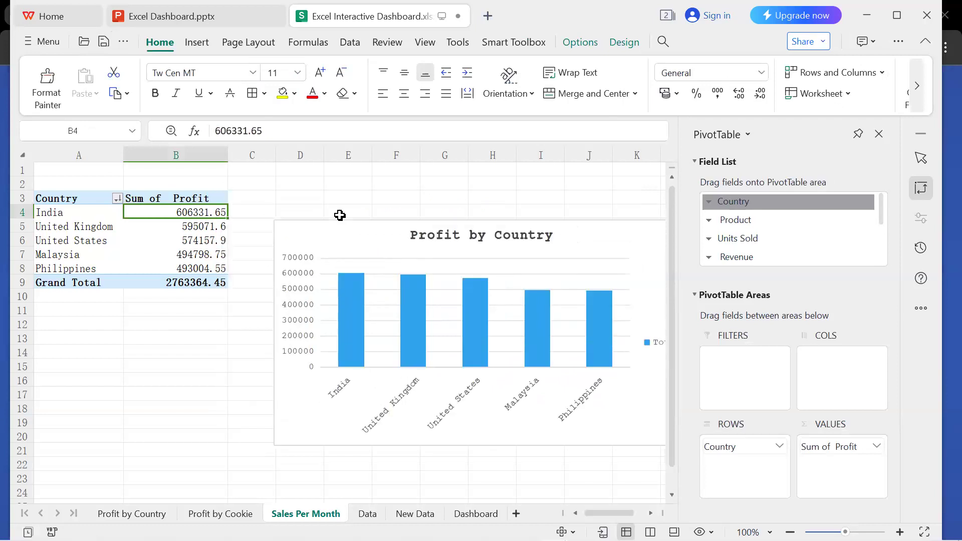
key(ctrl+z)
Try removing the Sum of Profit field button again and shifting the chart slightly up, and undo both changes.
scroll(362, 258, right, 1)
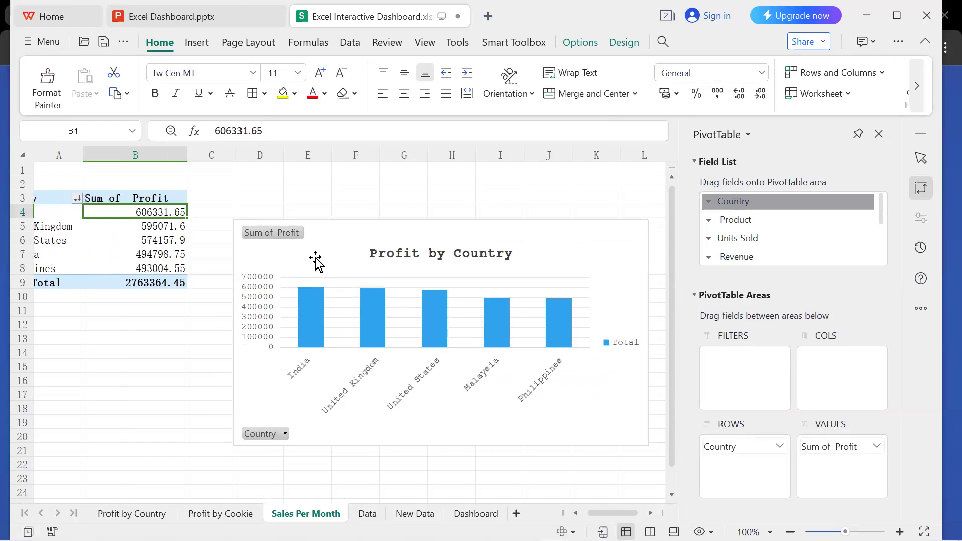
click(291, 234)
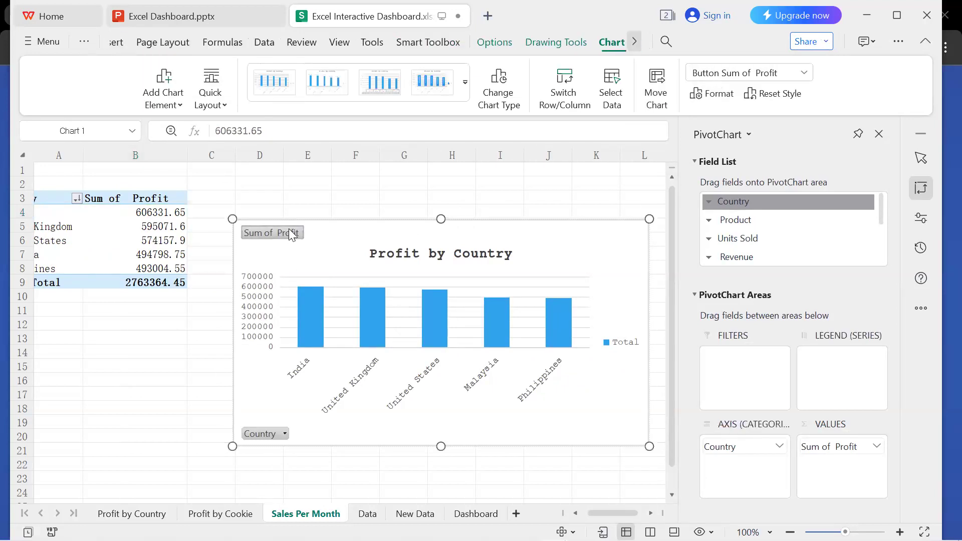
click(335, 269)
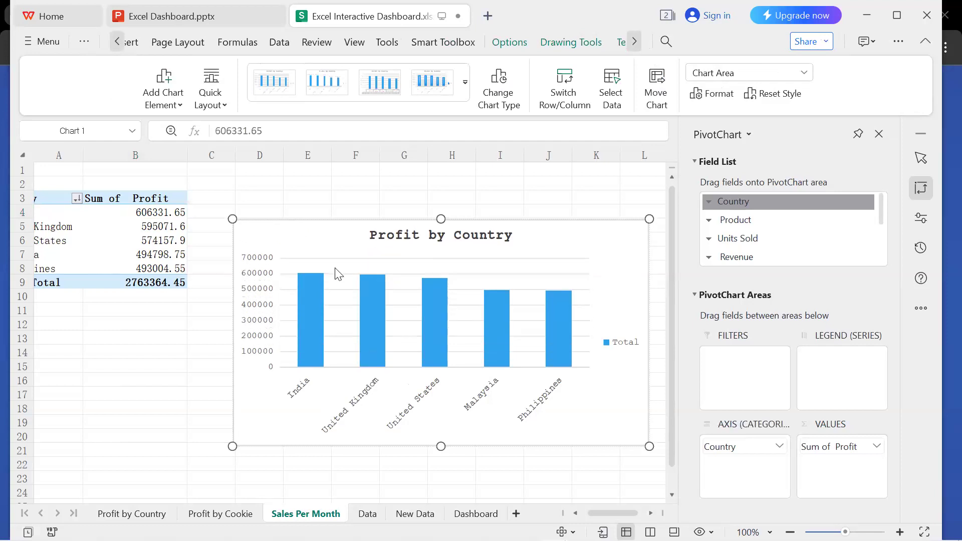
drag(307, 244, 293, 229)
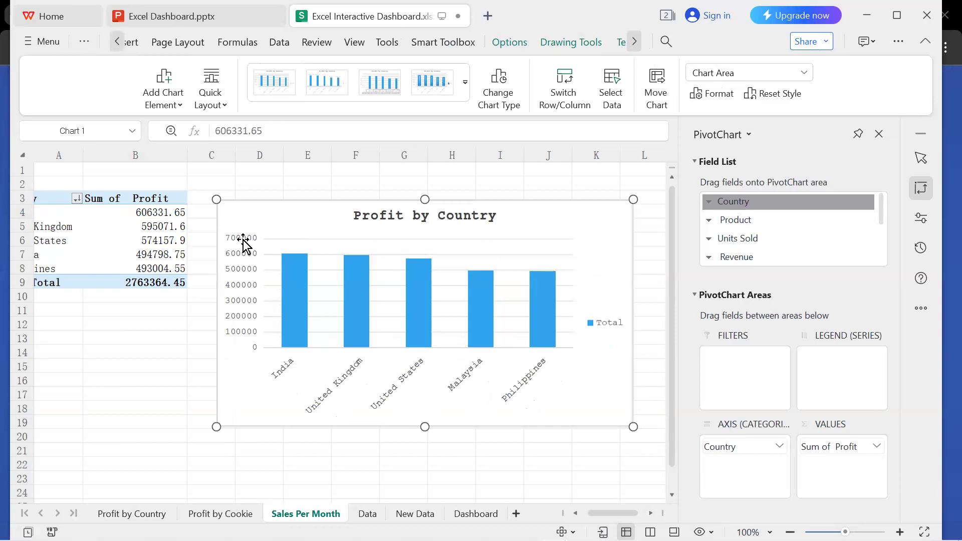
key(ctrl+z)
key(ctrl+z)
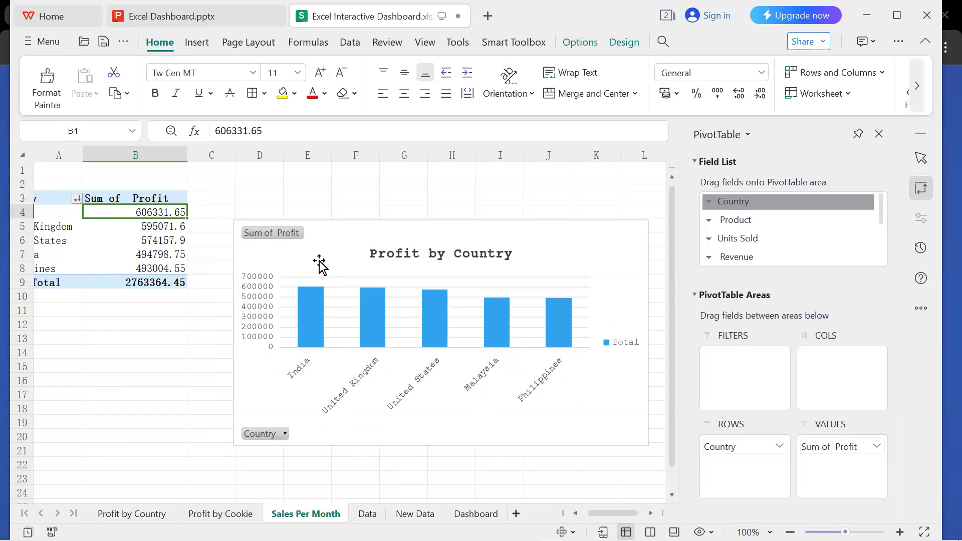
Move the column chart up beside the PivotTable, with its upper edge just above the table's header row.
drag(321, 261, 304, 234)
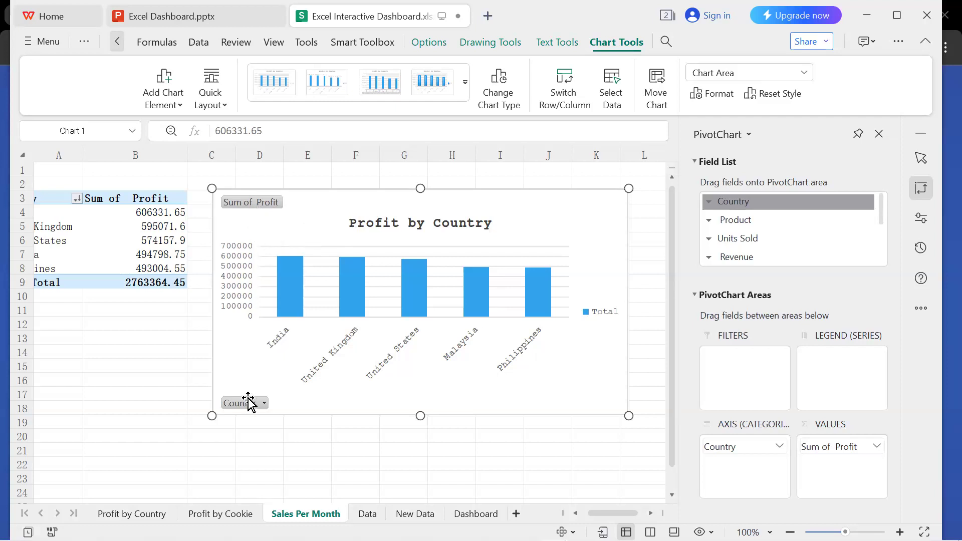
Try deleting the Sum of Profit field button from the repositioned chart twice, undoing each deletion.
click(246, 201)
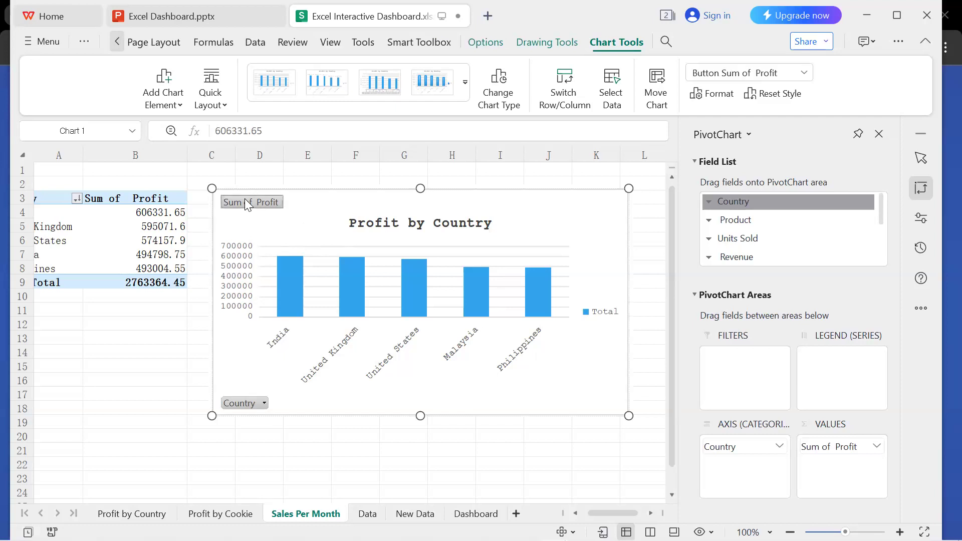
key(Delete)
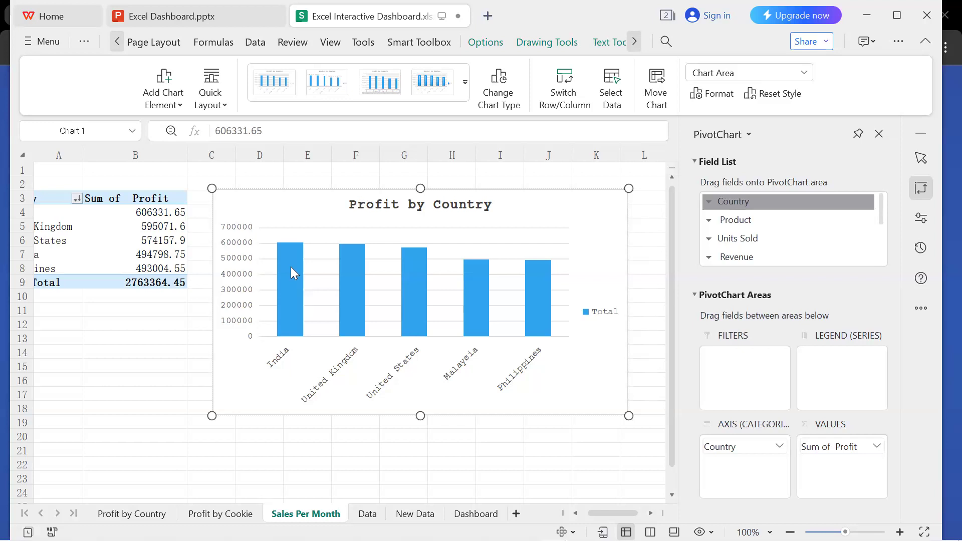
key(Escape)
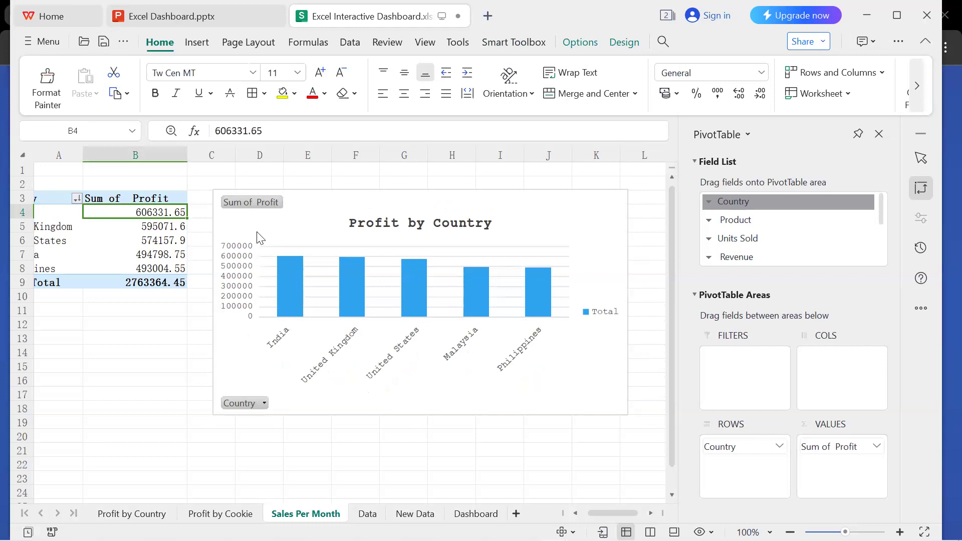
click(240, 200)
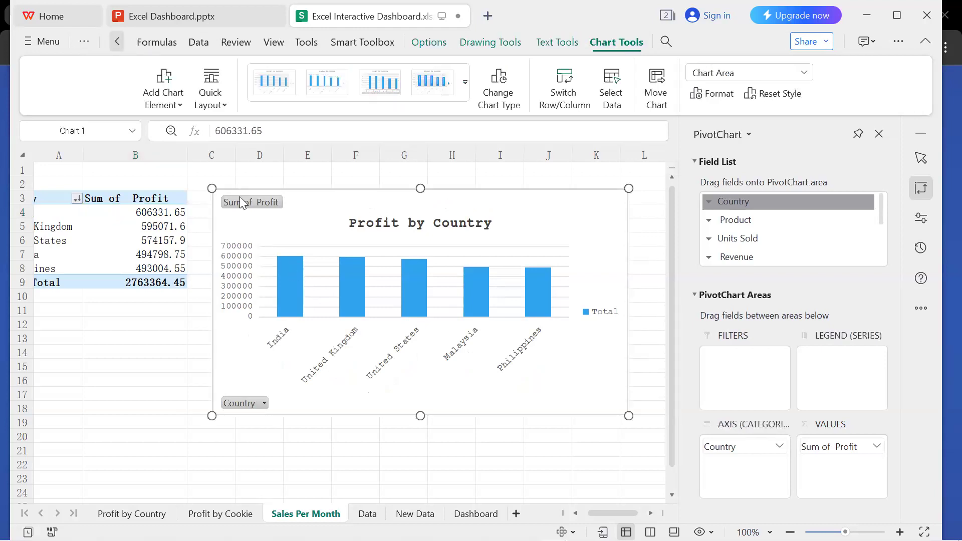
click(240, 200)
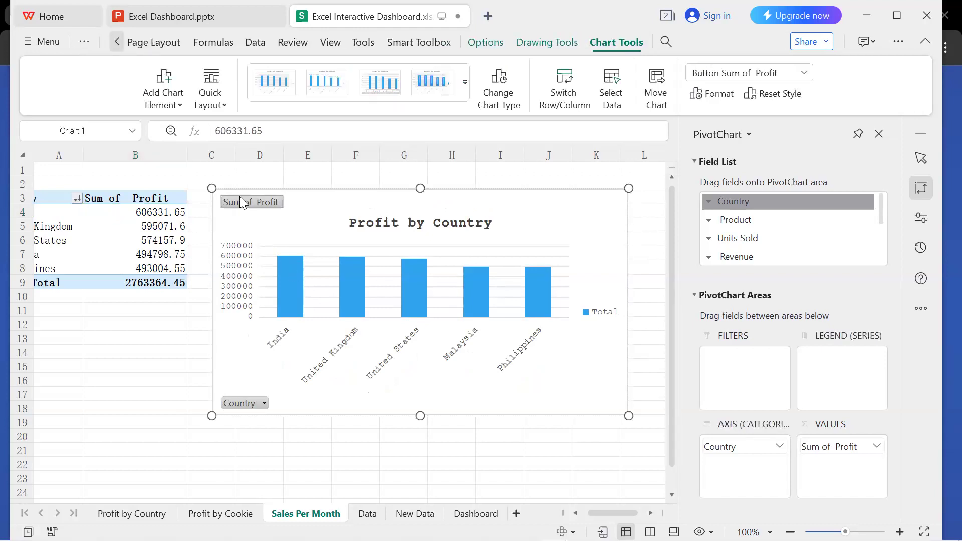
key(Delete)
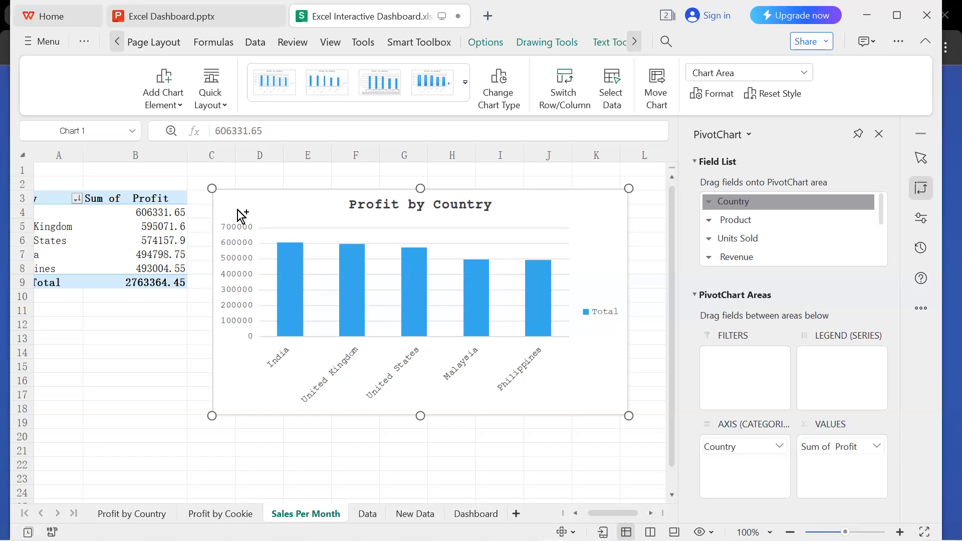
key(ctrl+z)
Remove the Sum of Profit and Country field buttons from the Profit by Country chart.
click(255, 199)
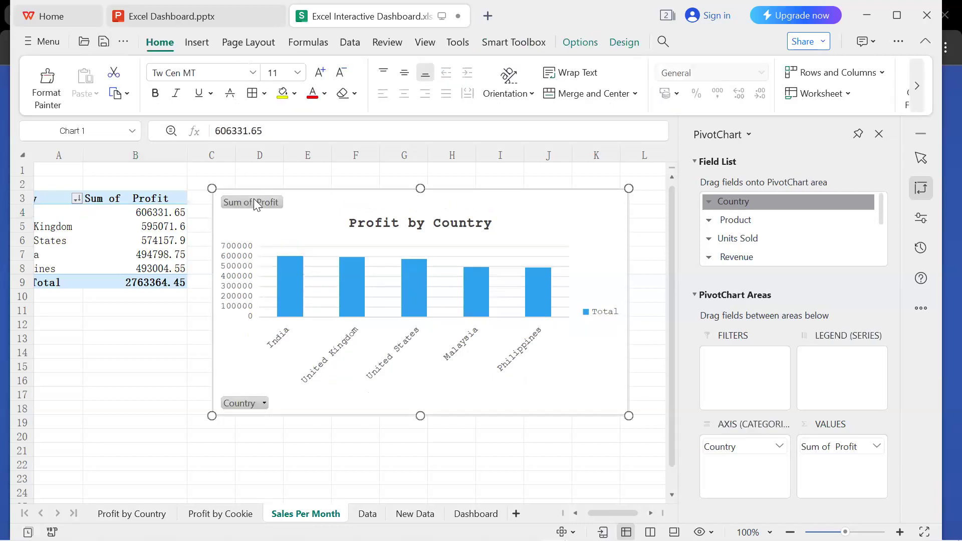
click(256, 204)
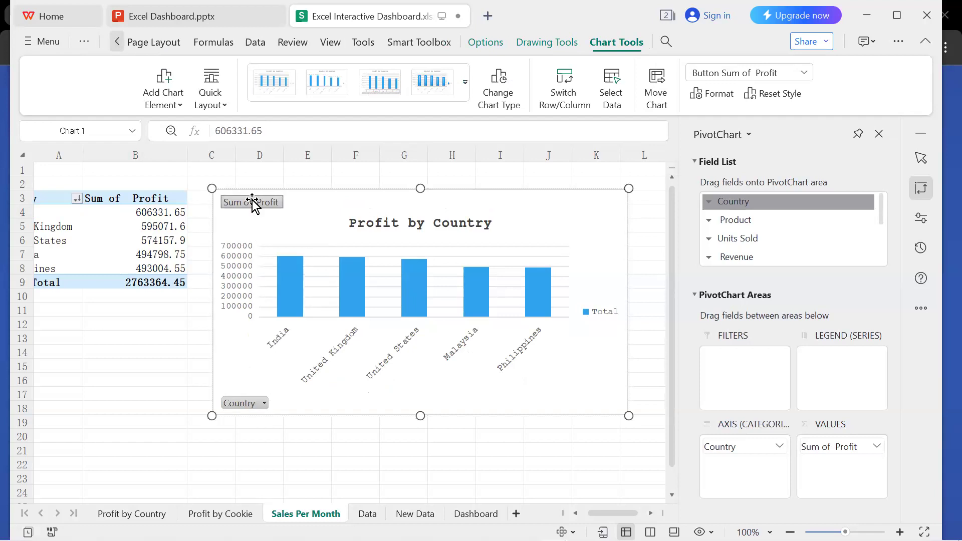
key(Delete)
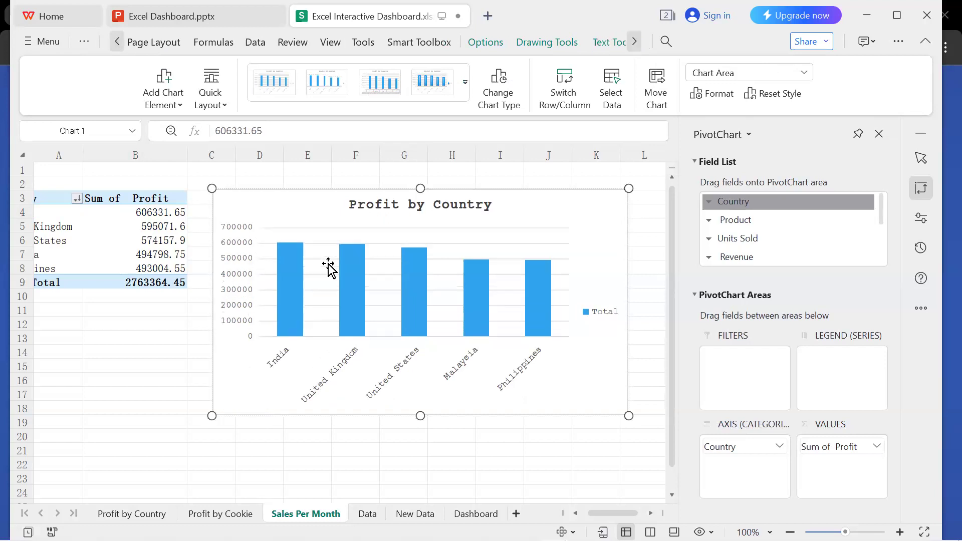
Copy the whole Profit by Country chart onto the Dashboard sheet and position it just below row 2, spanning about columns C to K.
click(245, 244)
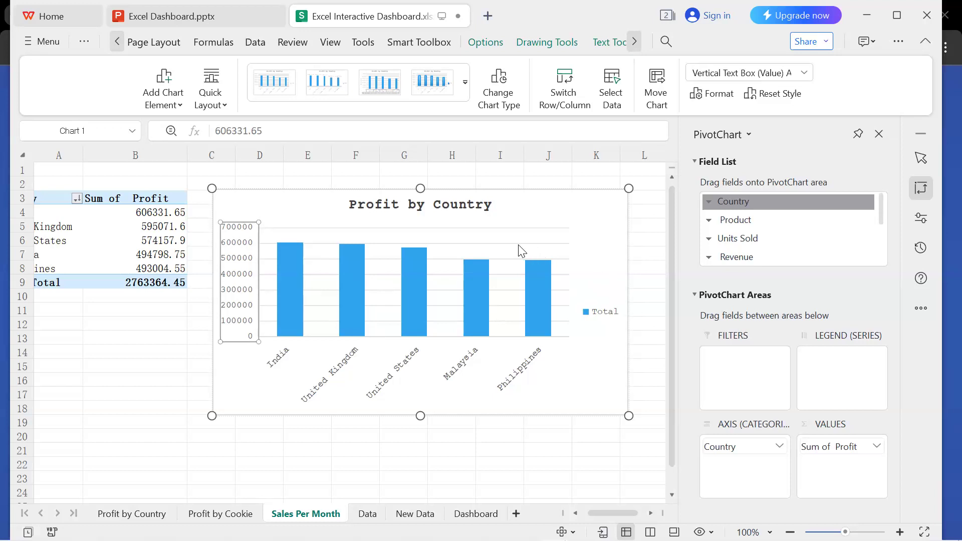
click(512, 213)
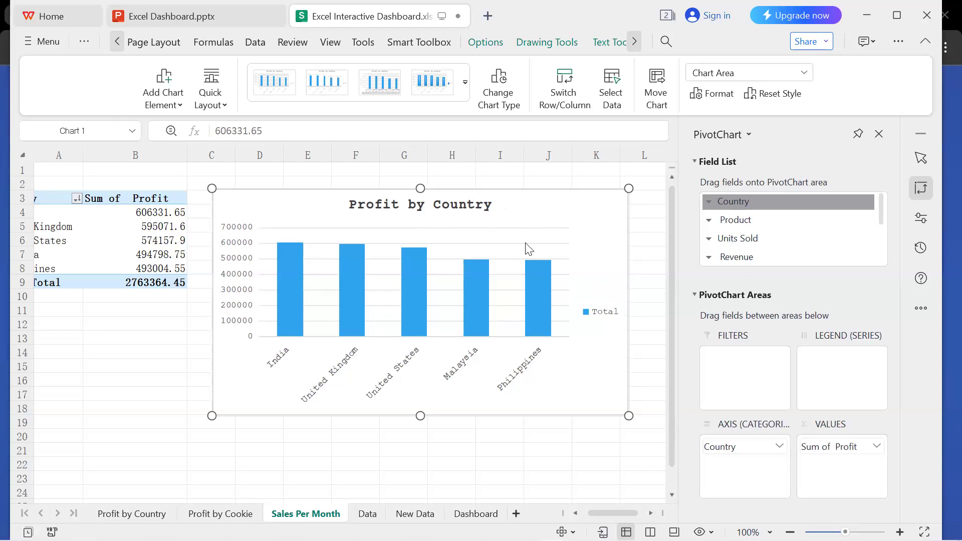
click(499, 512)
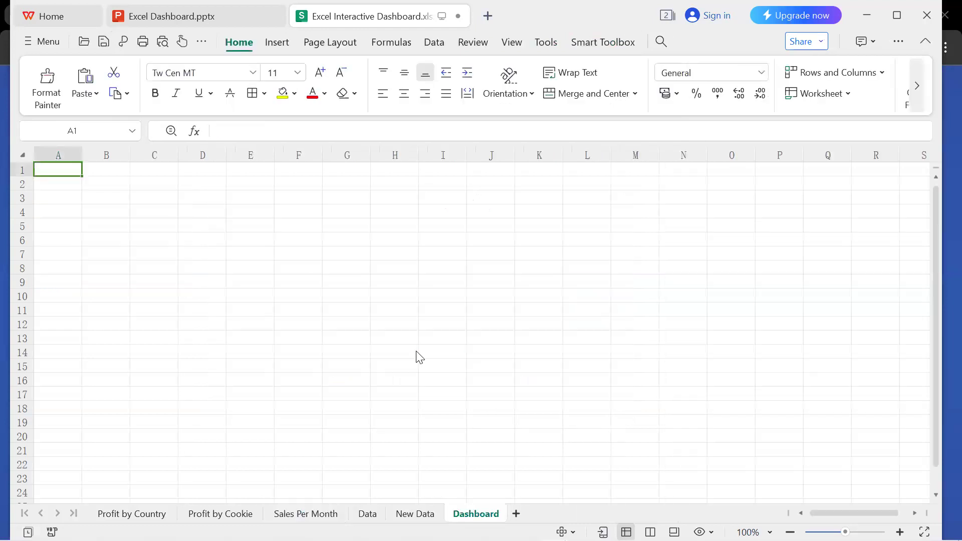
key(ctrl+v)
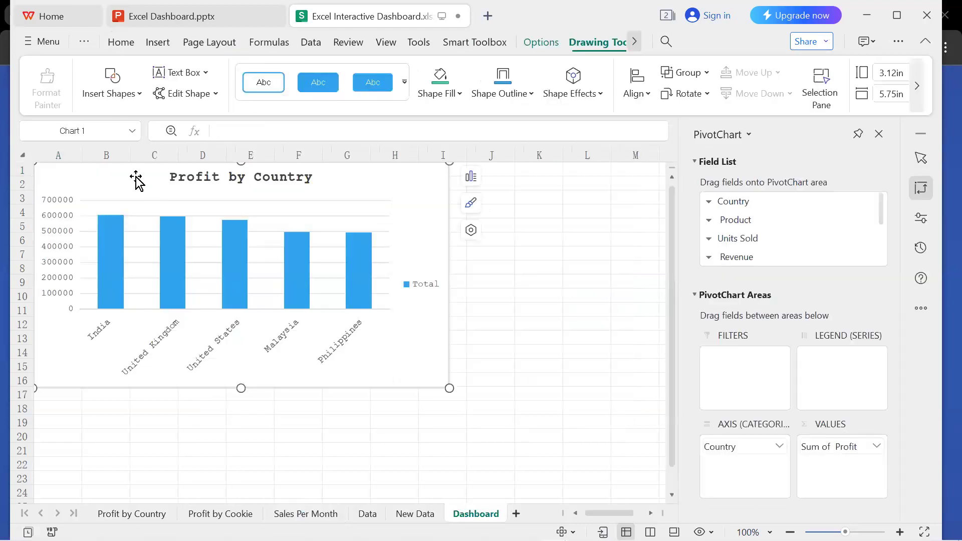
drag(162, 196, 254, 223)
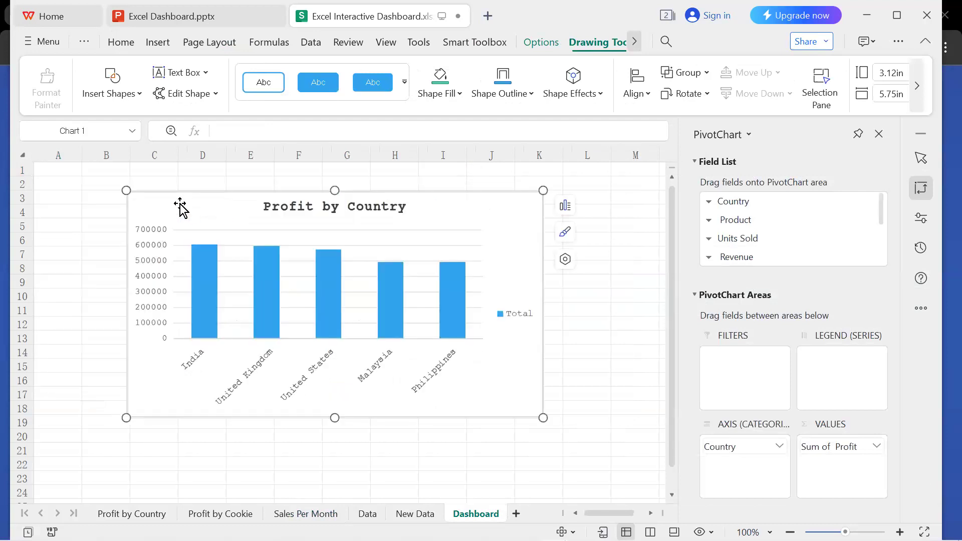
Shrink the dashboard chart to about 3.08 in high by 3.36 in wide and move it to the sheet's upper edge, starting at column C.
drag(125, 189, 219, 197)
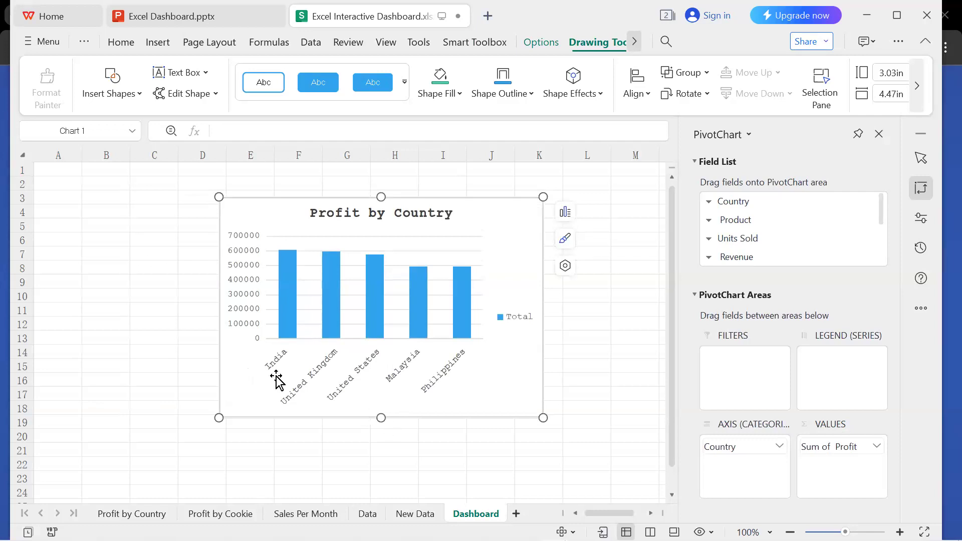
drag(219, 197, 254, 197)
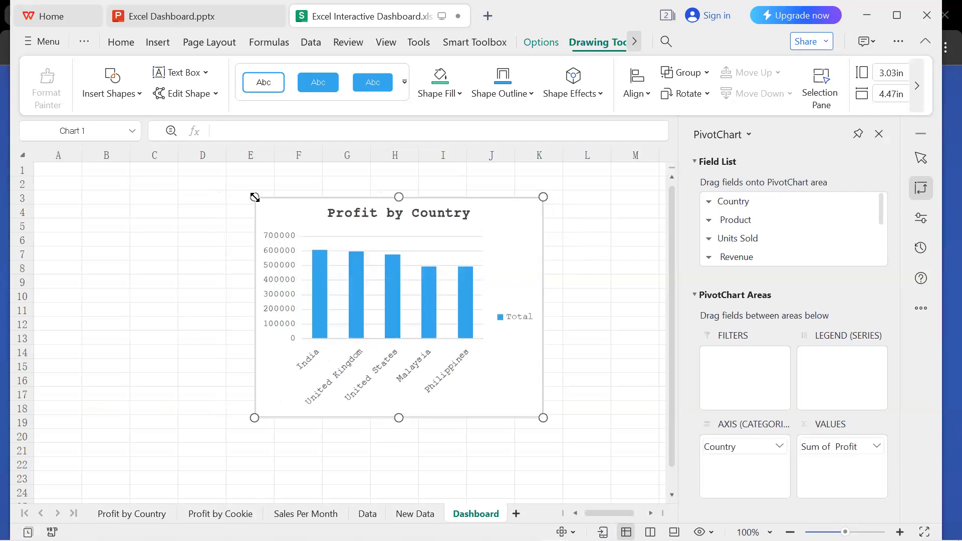
drag(399, 424, 401, 435)
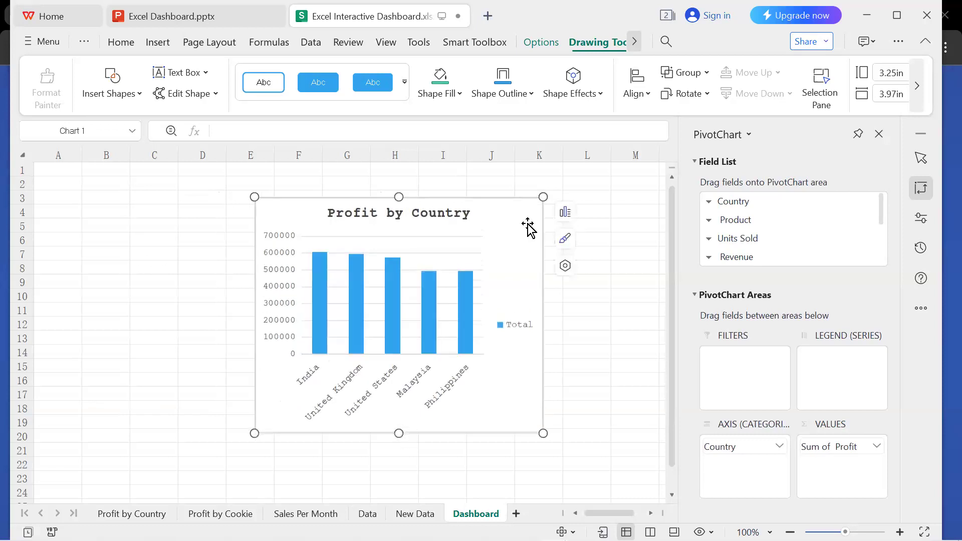
drag(544, 199, 518, 206)
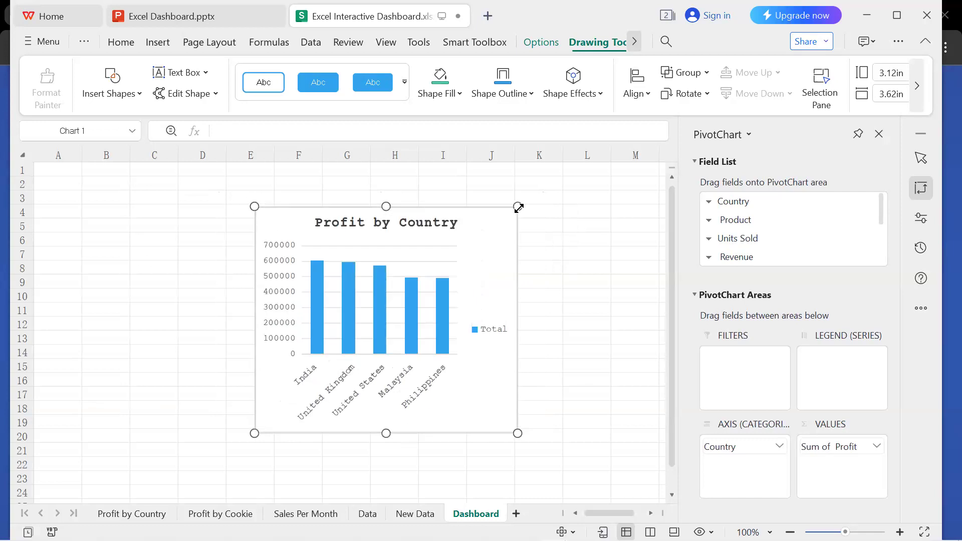
drag(404, 243, 280, 199)
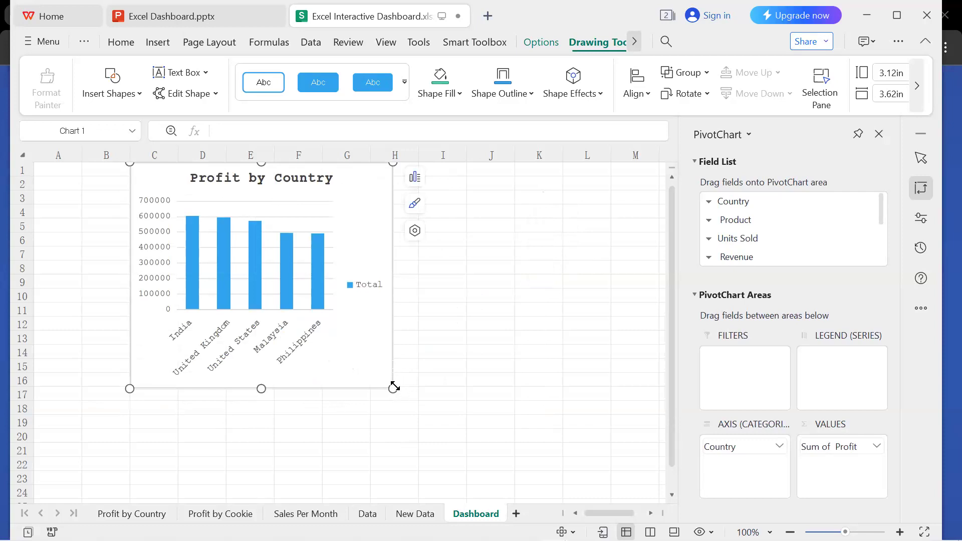
drag(393, 387, 373, 385)
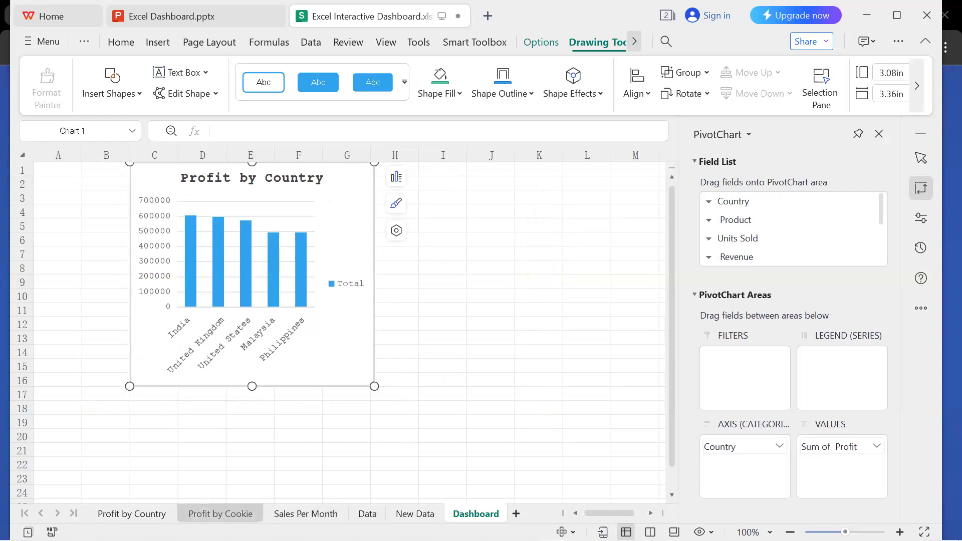
Add the Profit field to the values of the empty PivotTable on the Profit by Cookie sheet.
click(220, 513)
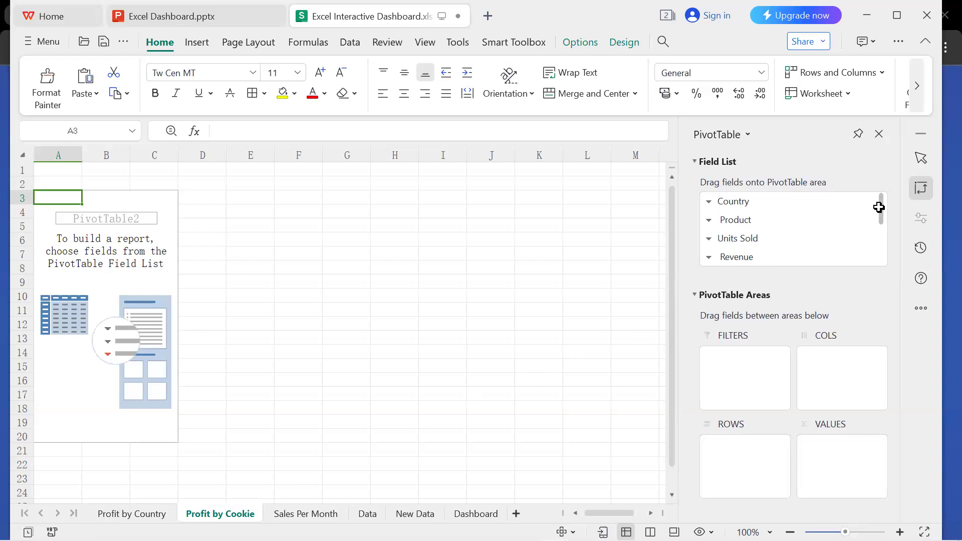
scroll(882, 244, down, 3)
click(728, 239)
drag(728, 239, 836, 461)
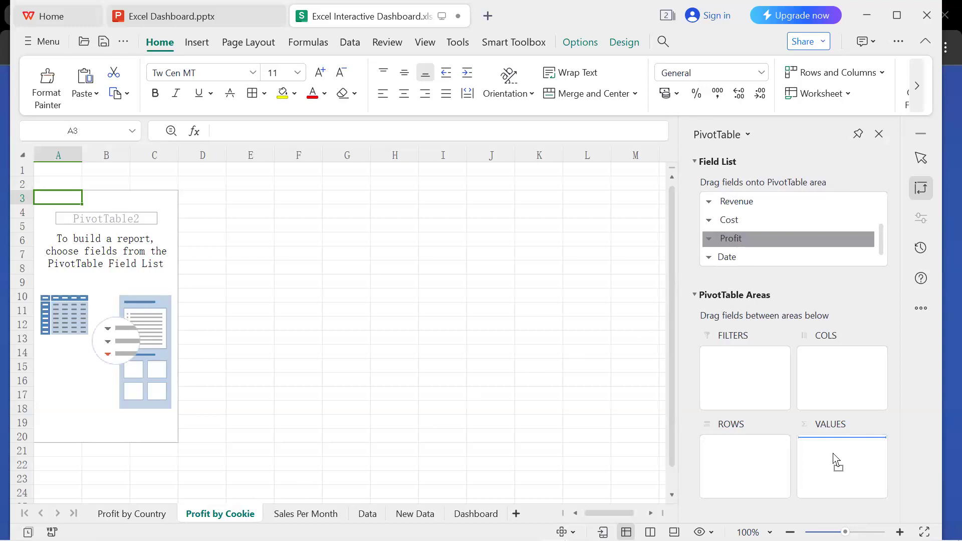
drag(836, 461, 836, 459)
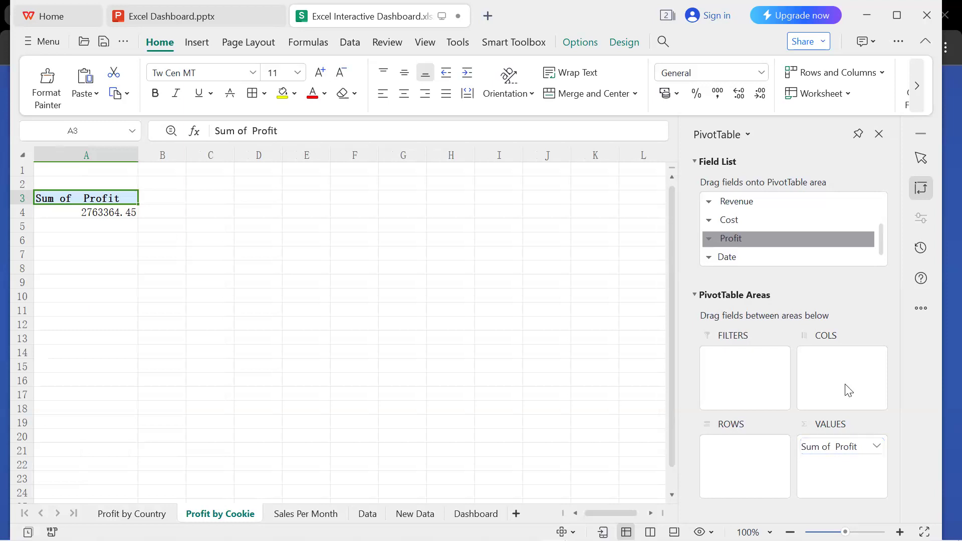
Set Product as the row field of the Profit by Cookie PivotTable and add Revenue as a second value field.
drag(881, 233, 880, 210)
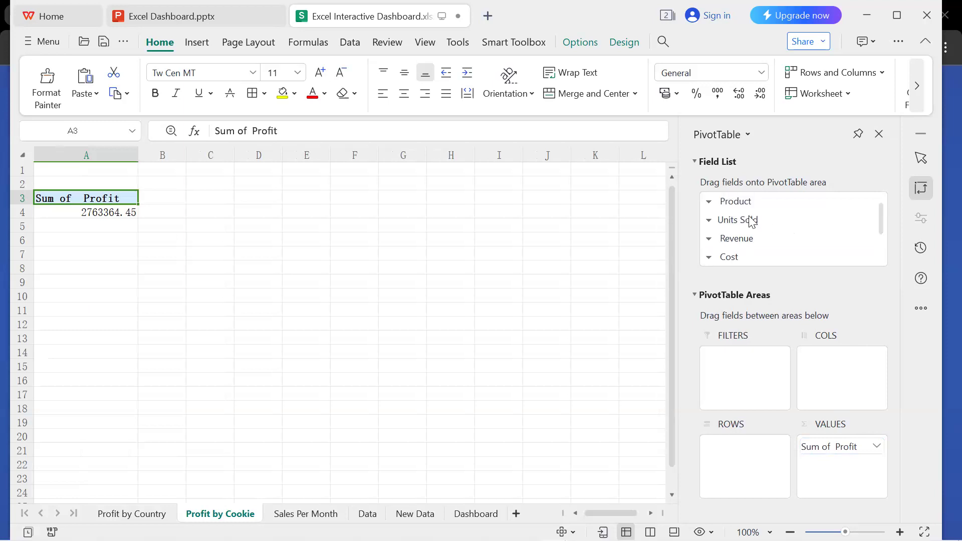
drag(741, 205, 735, 467)
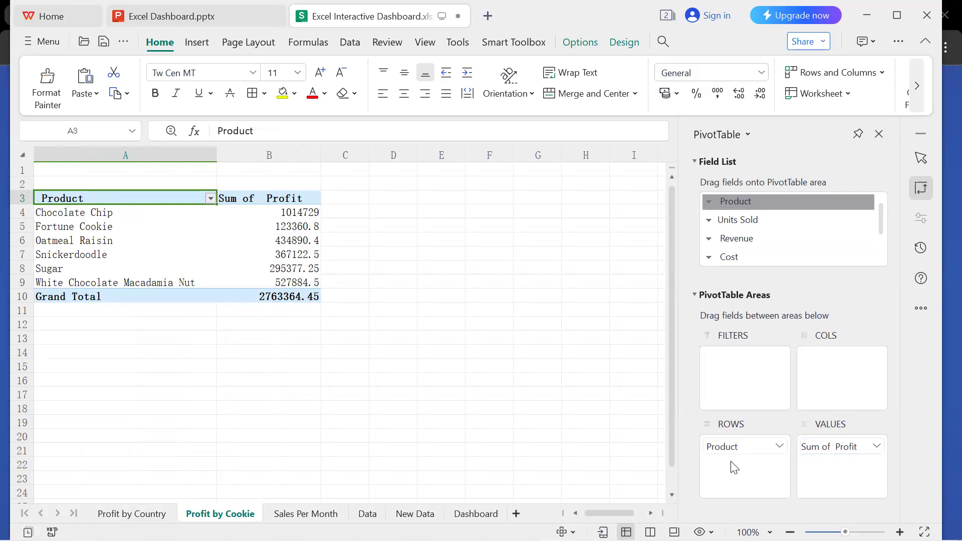
drag(746, 244, 842, 471)
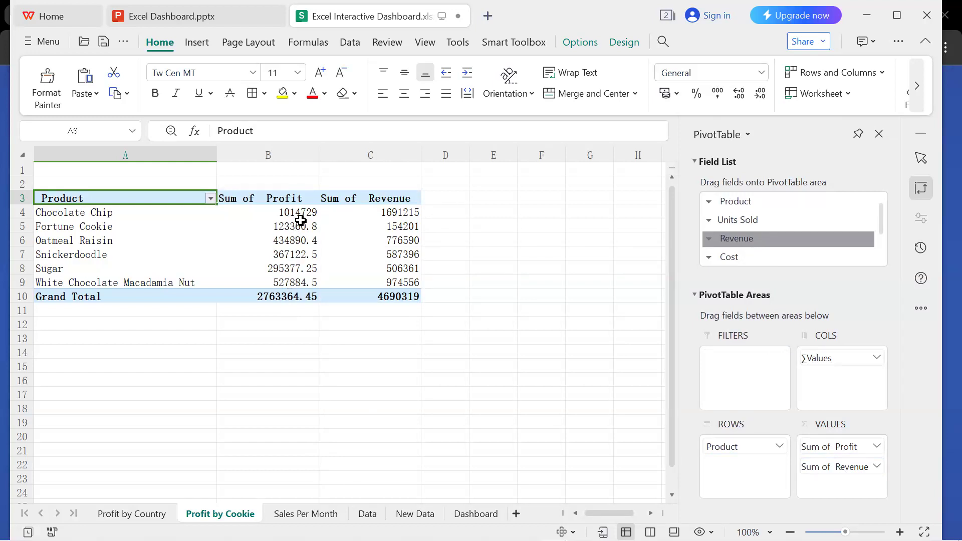
Sort the products in the Profit by Cookie PivotTable by Sum of Profit in descending order.
click(301, 215)
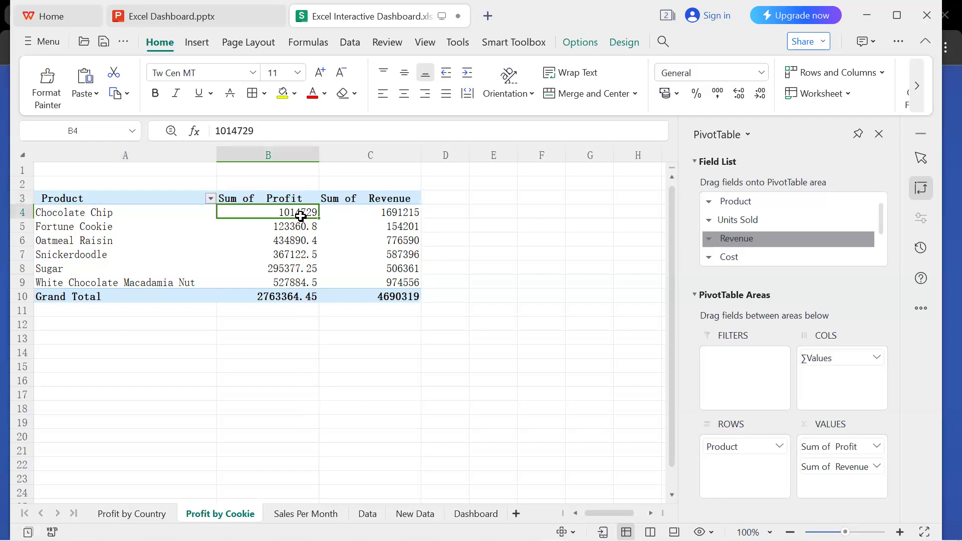
click(525, 167)
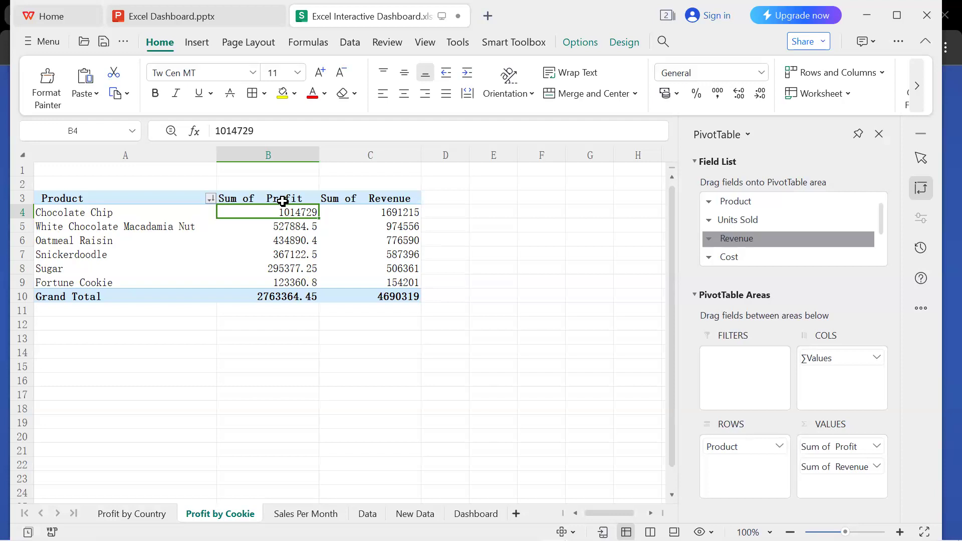
Insert a combo PivotChart with Sum of Profit as clustered columns and Sum of Revenue as a secondary-axis line, and move it beside the product names.
click(289, 201)
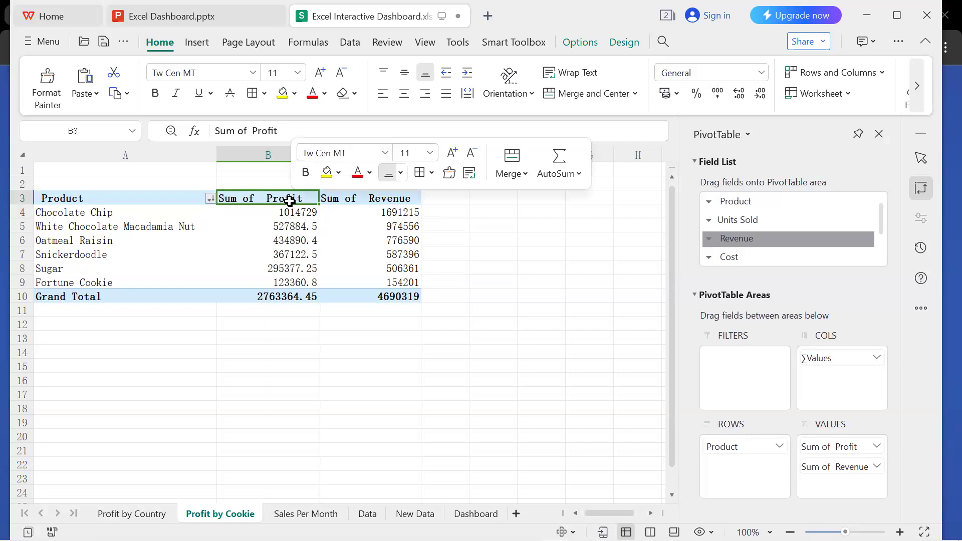
click(190, 396)
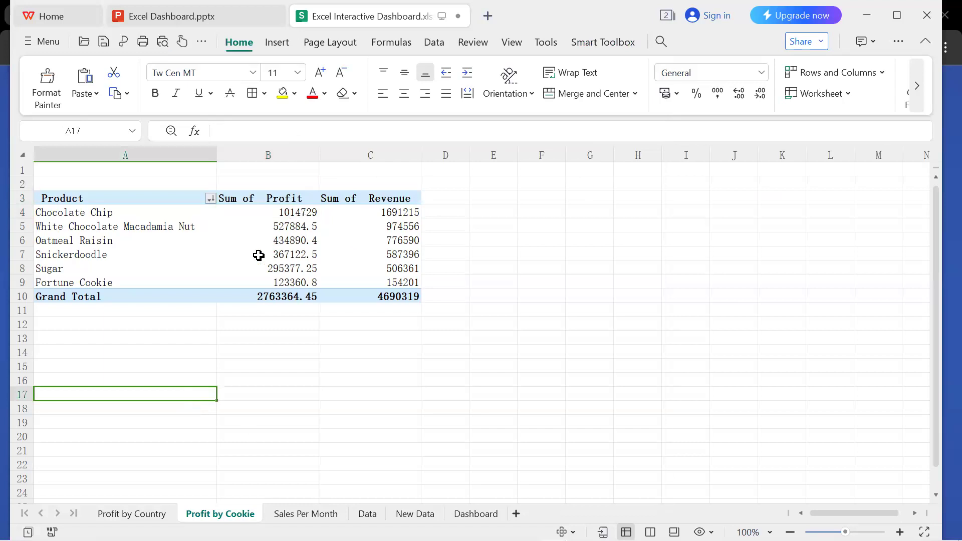
click(355, 266)
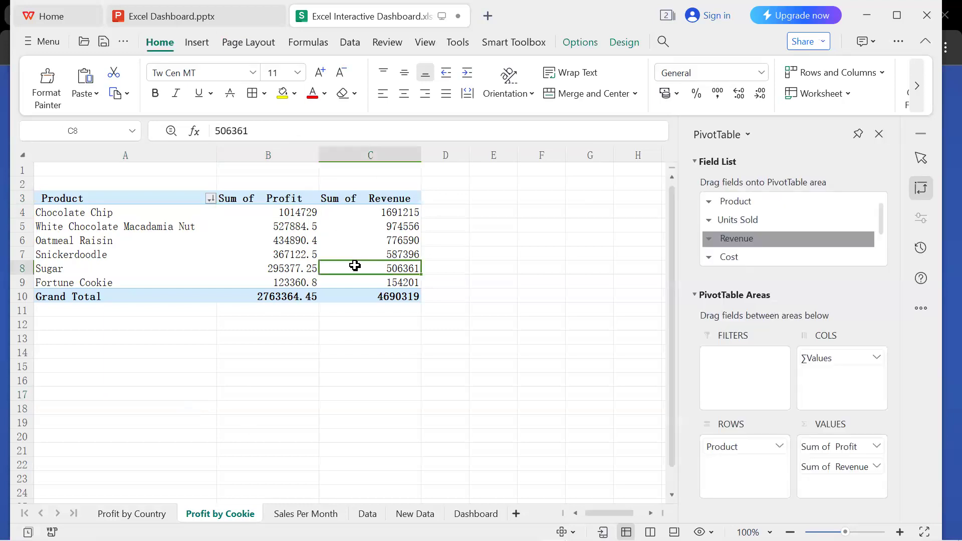
click(203, 40)
click(451, 94)
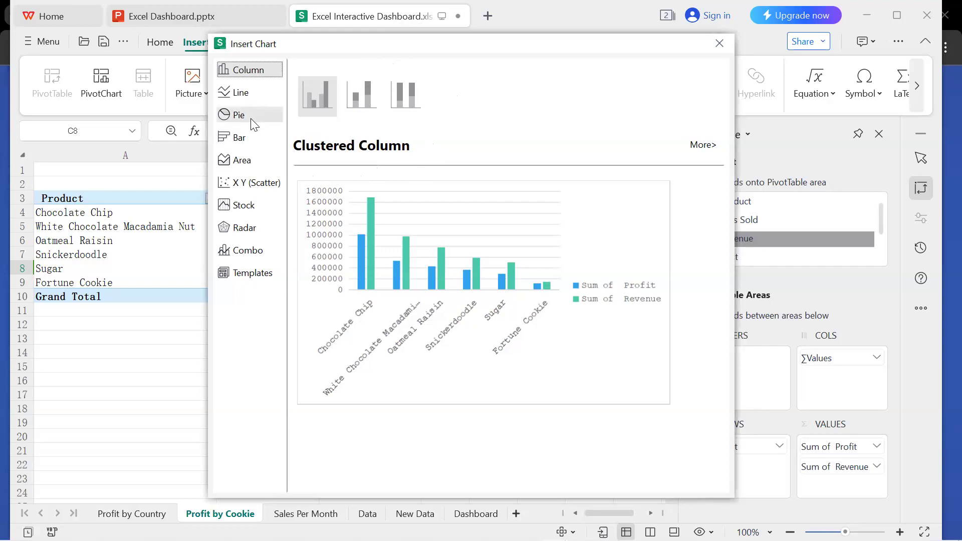
click(265, 253)
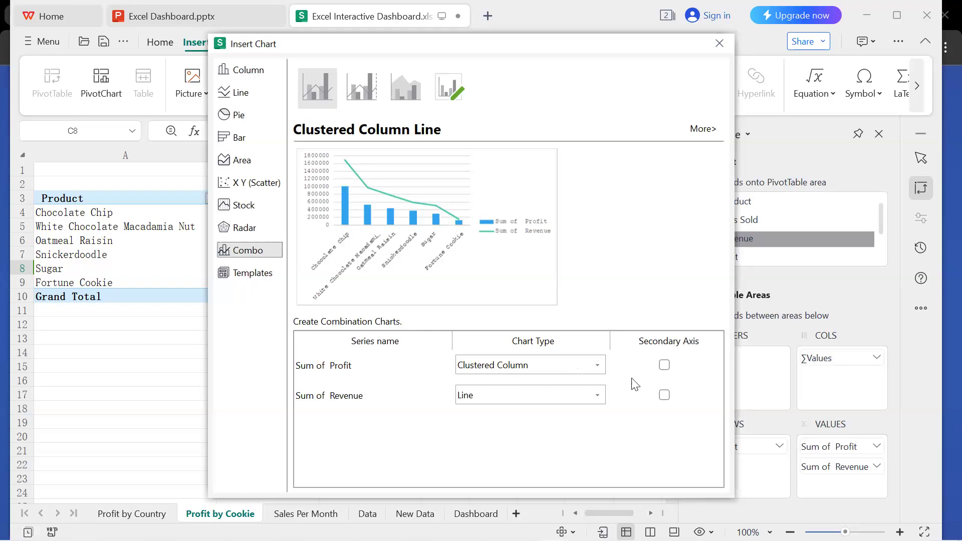
click(665, 365)
click(664, 396)
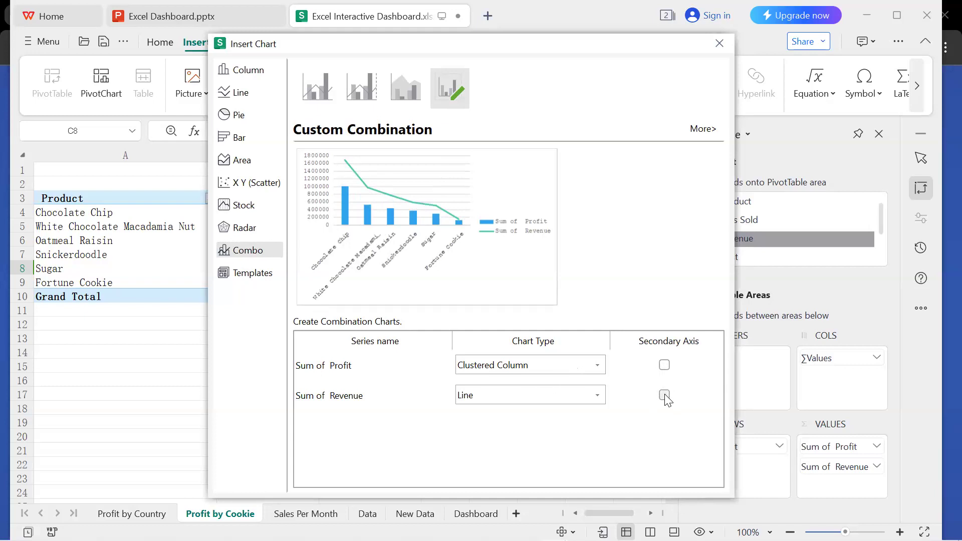
click(665, 395)
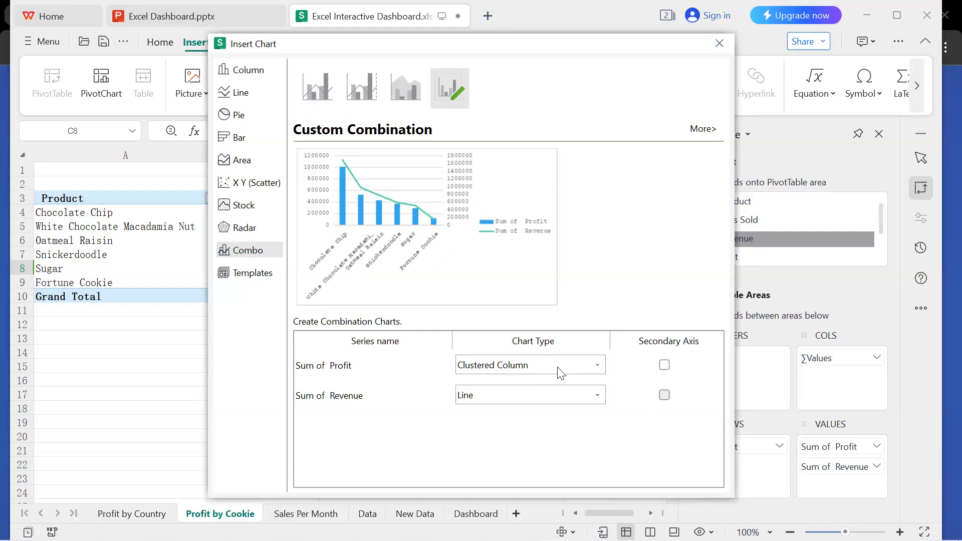
click(445, 245)
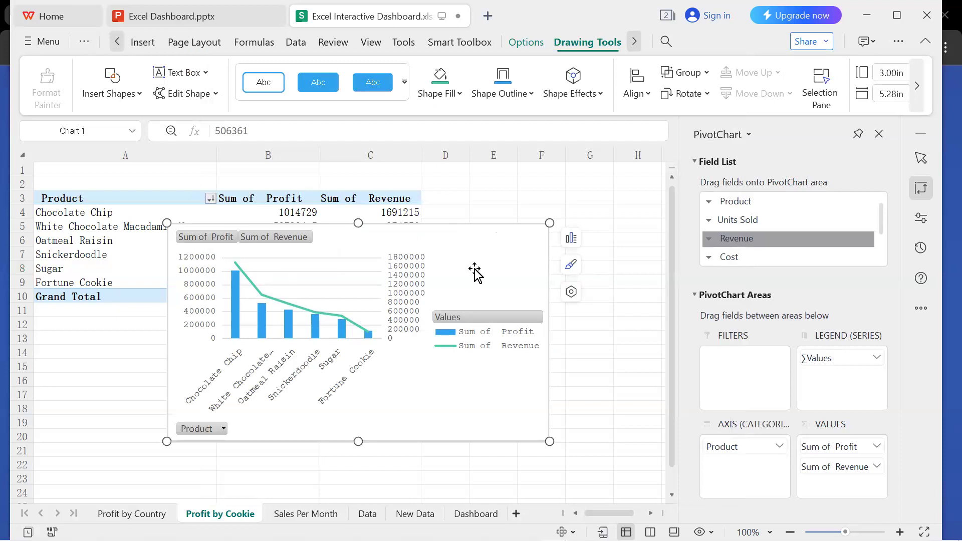
drag(485, 266, 547, 262)
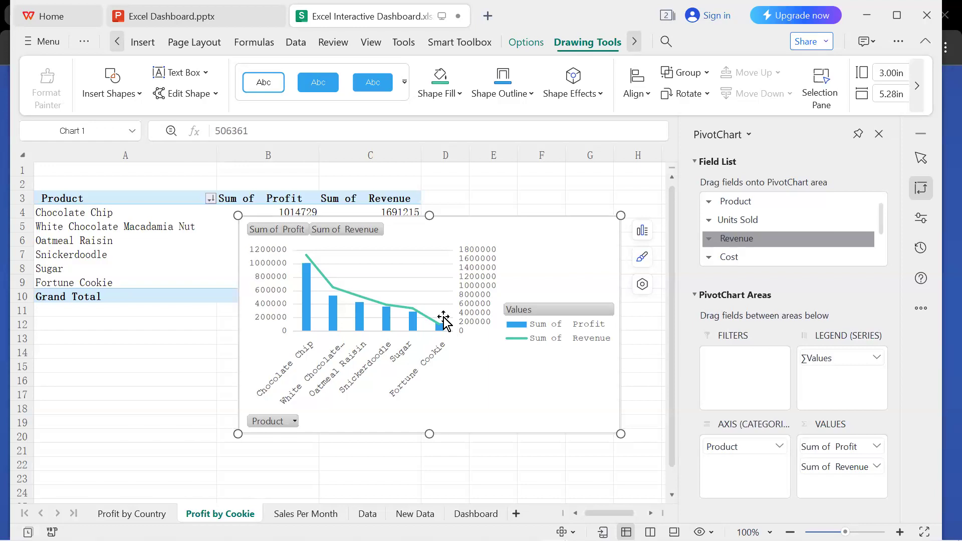
Change the combo chart on the Profit by Cookie sheet to a Clustered Column chart for both series.
click(415, 309)
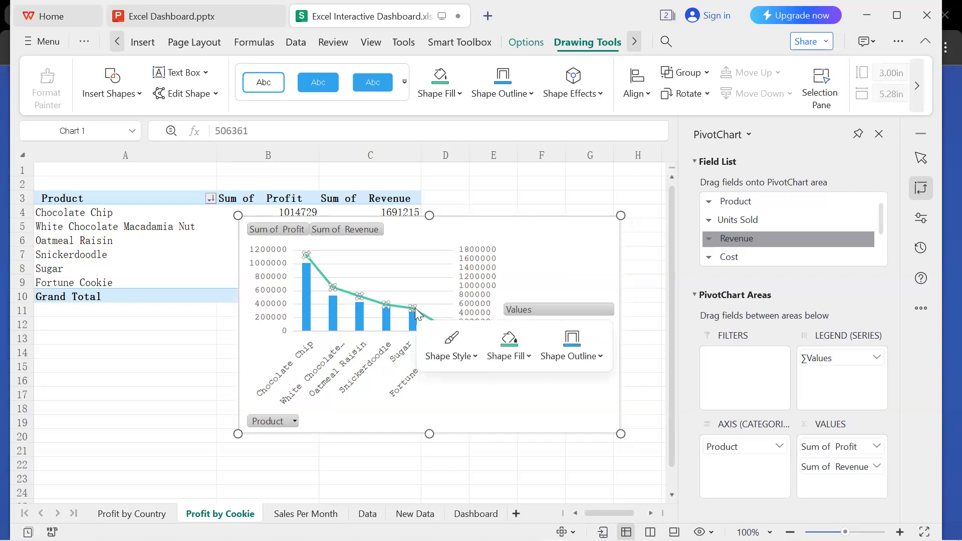
click(341, 319)
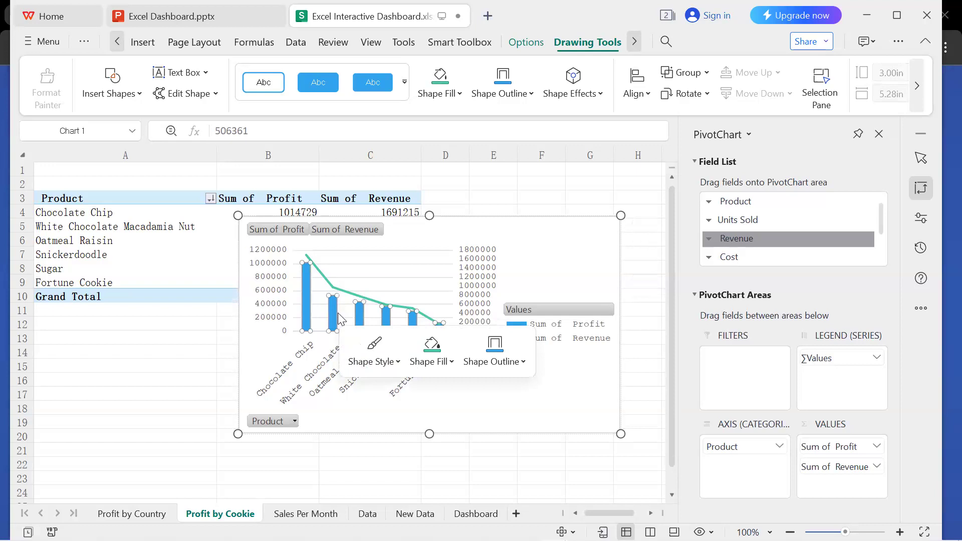
click(404, 158)
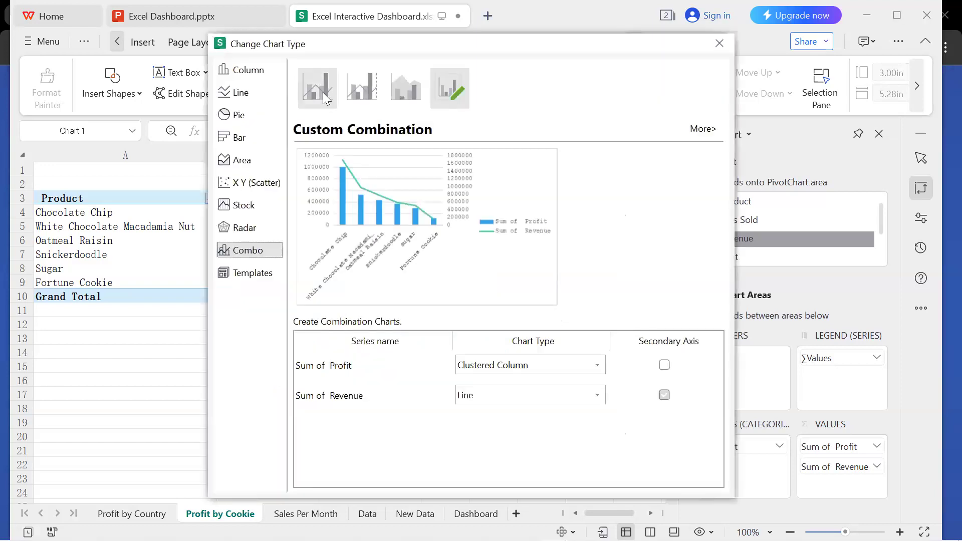
click(249, 70)
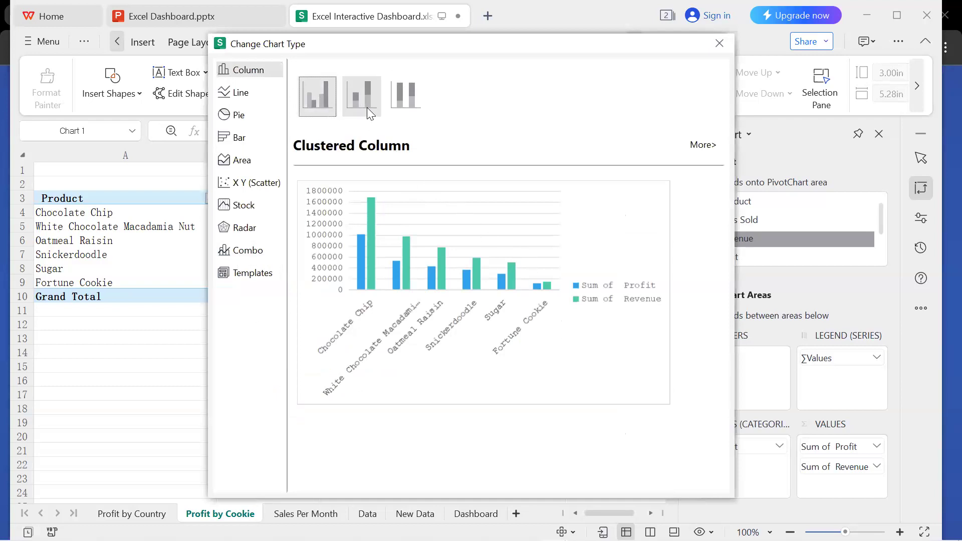
click(366, 108)
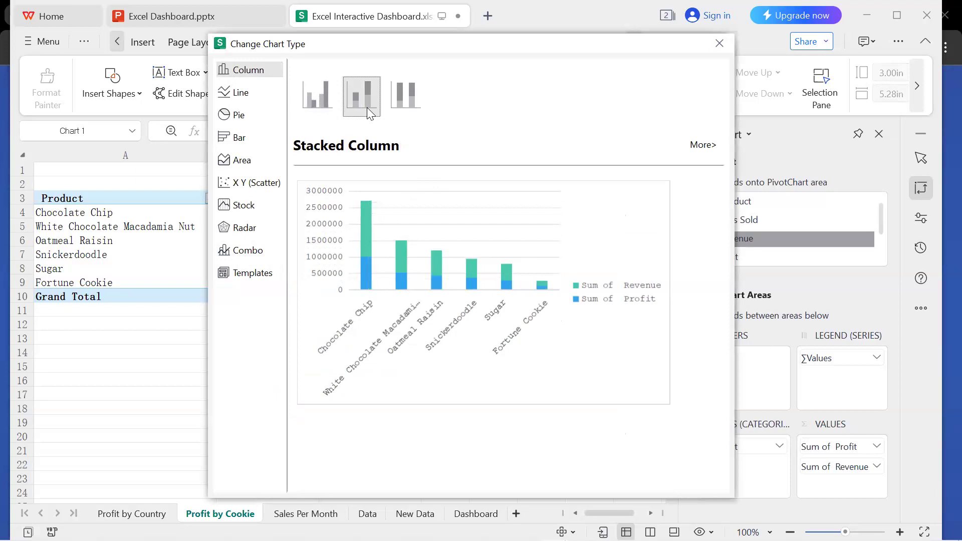
click(319, 115)
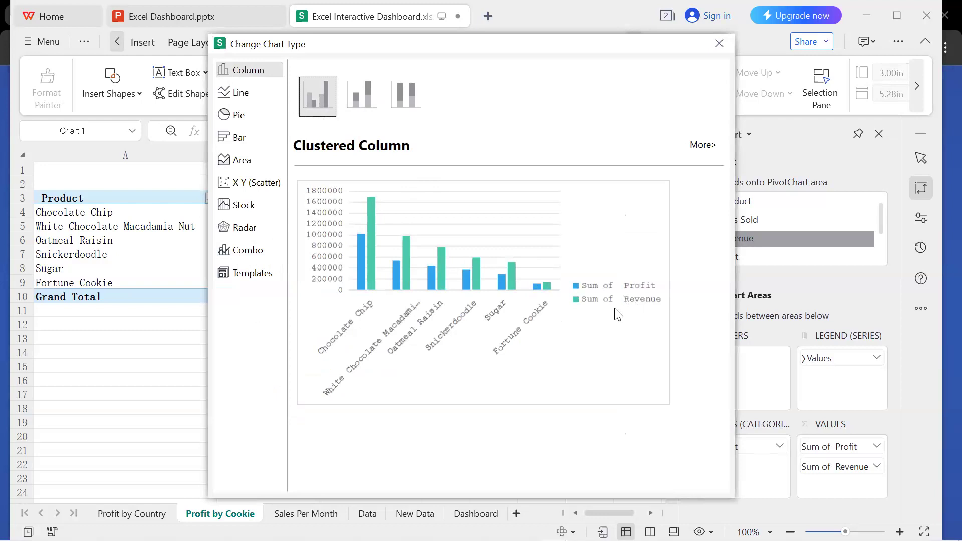
click(617, 314)
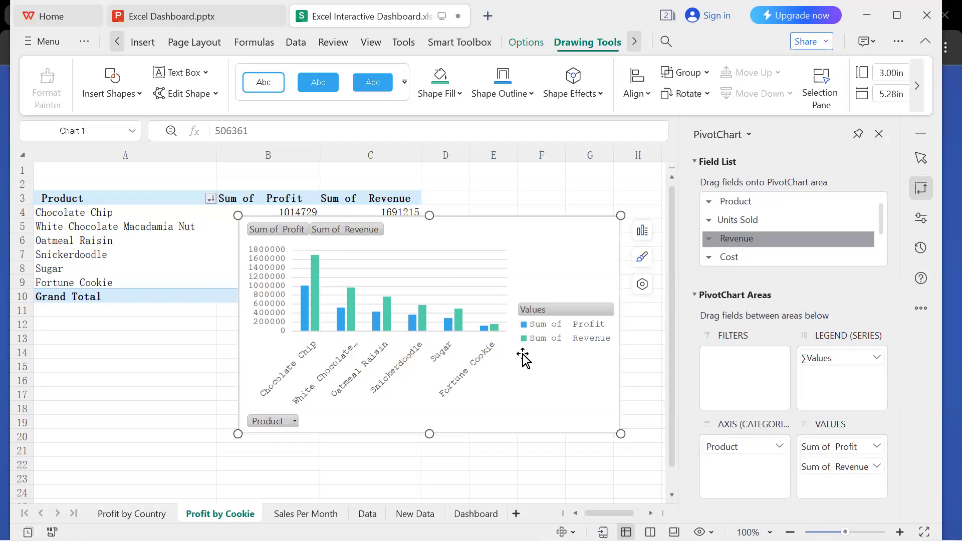
Hide all field buttons on the Profit by Cookie chart and move it down to start around row 7.
click(313, 303)
click(284, 229)
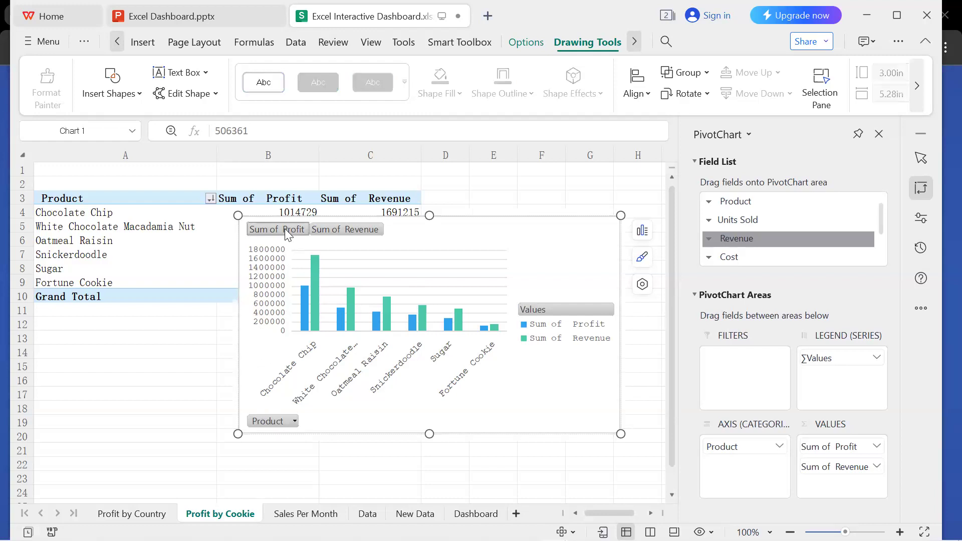
click(341, 266)
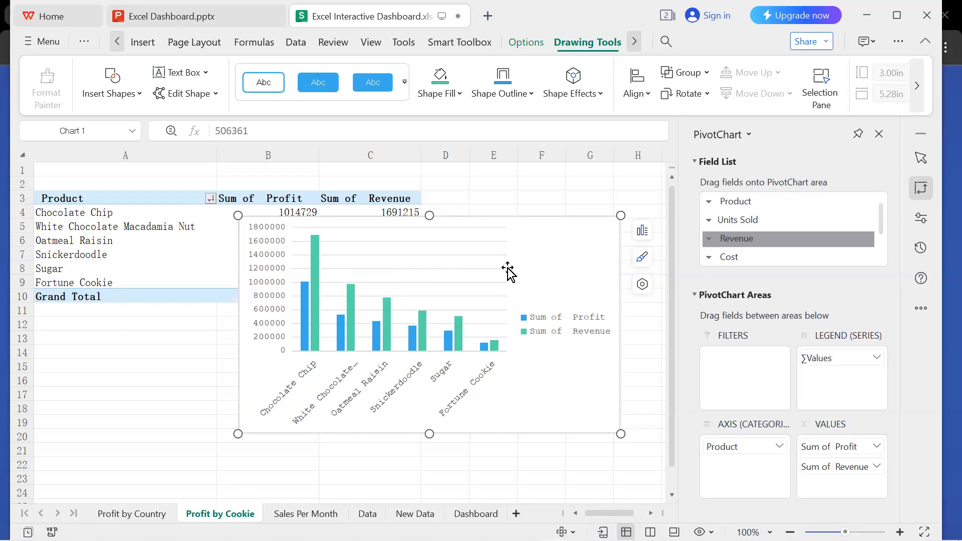
drag(539, 256, 537, 297)
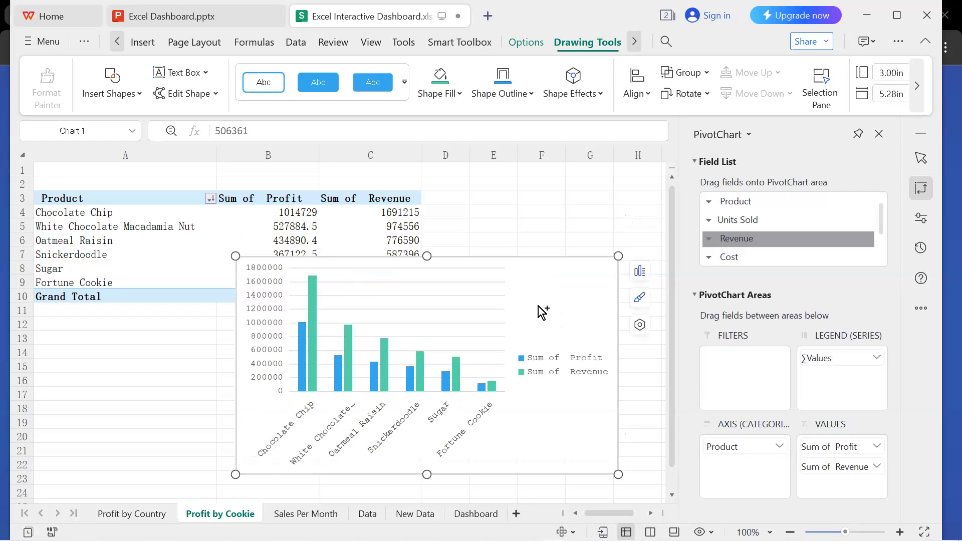
Copy the Profit by Cookie chart to the Dashboard sheet and move it off the Profit by Country chart, starting around row 10.
click(466, 514)
key(ctrl+v)
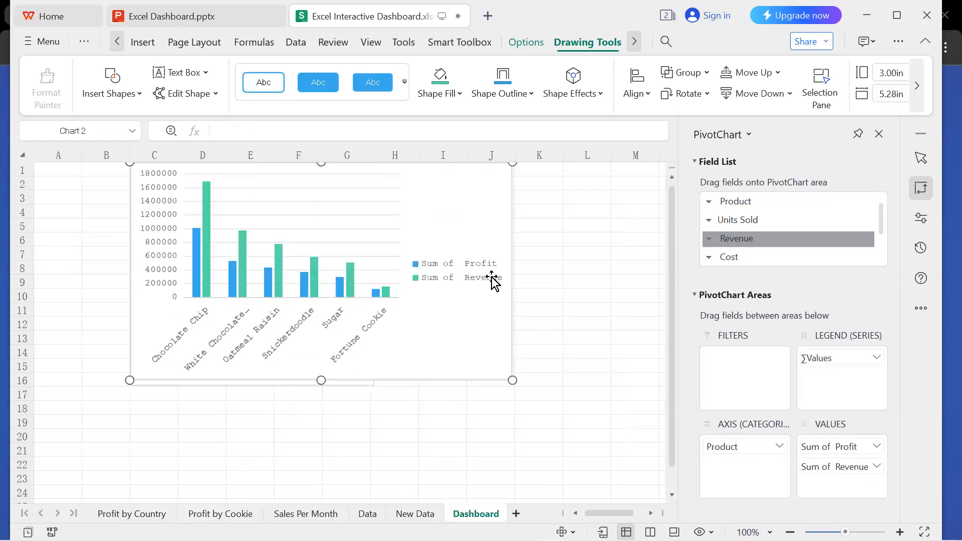
click(276, 263)
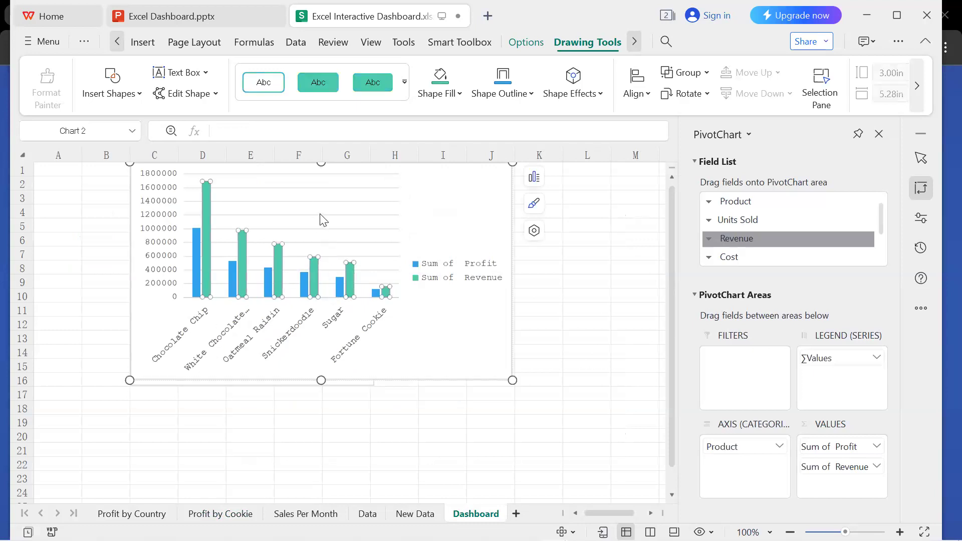
click(323, 220)
click(423, 199)
drag(434, 188, 502, 319)
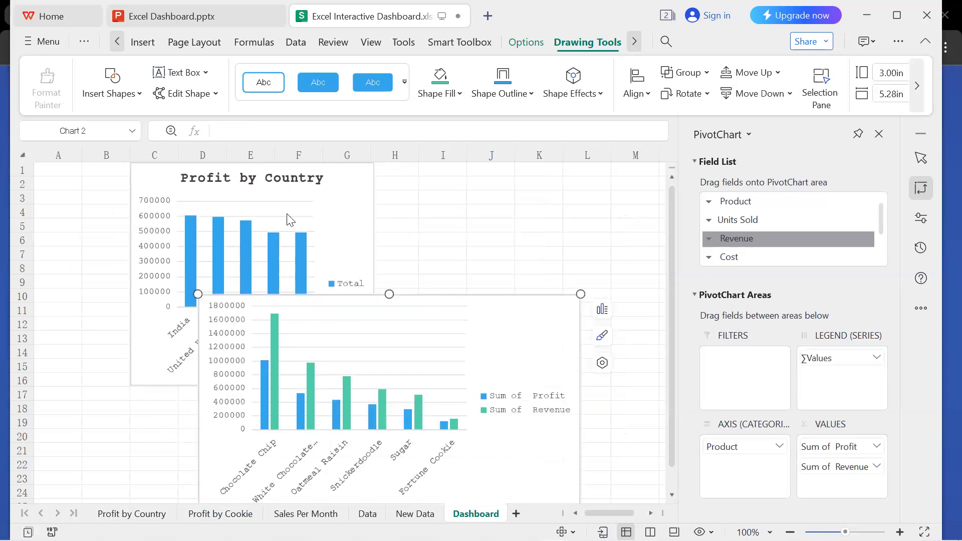
Move the Profit by Country chart on the Dashboard sheet so that it starts near column B.
click(258, 187)
drag(208, 187, 223, 189)
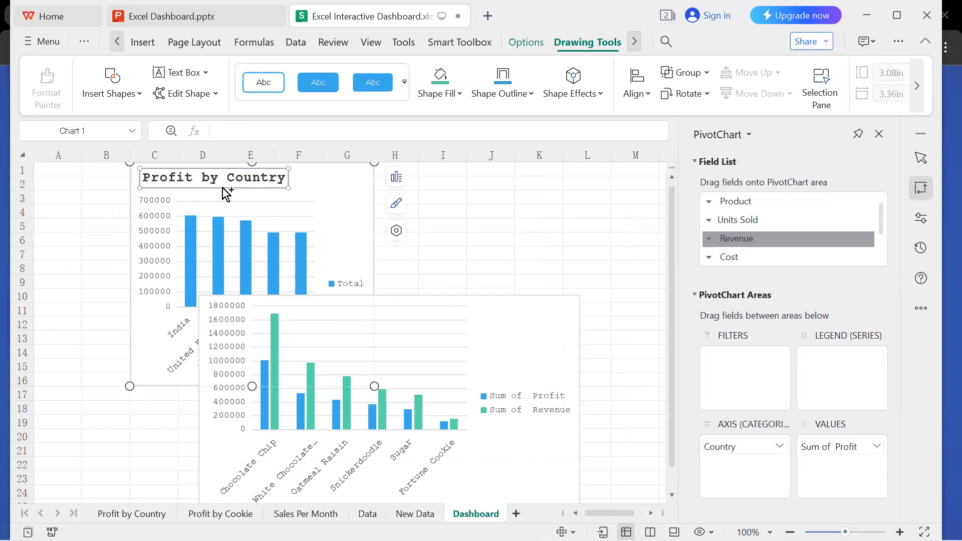
key(Escape)
drag(153, 177, 120, 177)
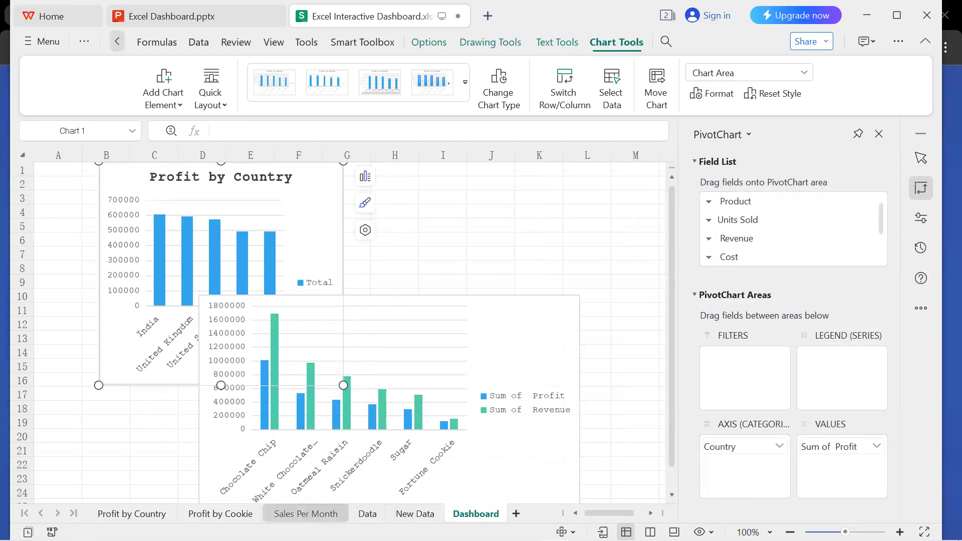
Make the chart on the Profit by Cookie sheet slightly taller and add a chart title above its plot.
click(220, 514)
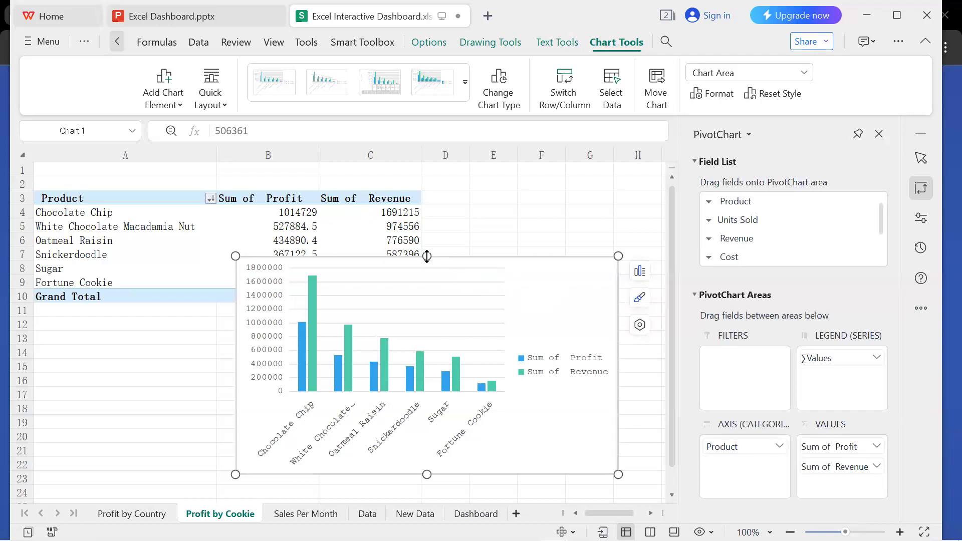
drag(427, 256, 429, 246)
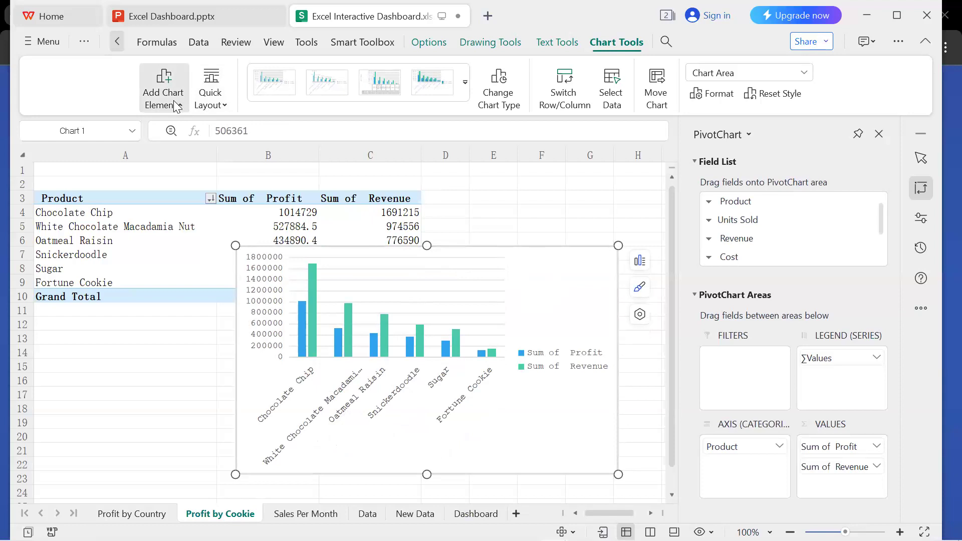
click(312, 222)
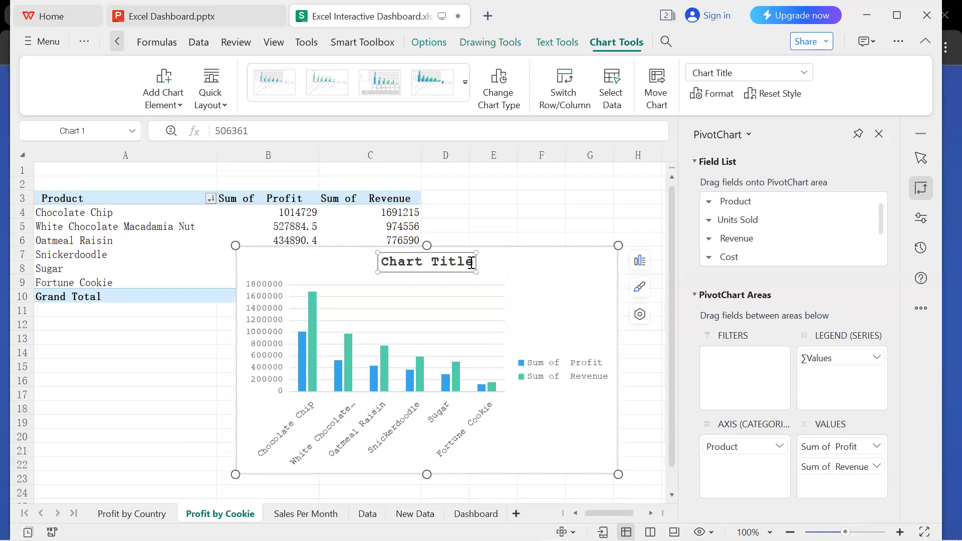
Replace the placeholder title of the Profit by Cookie chart with "Profit by Product & Revenue".
drag(471, 262, 379, 265)
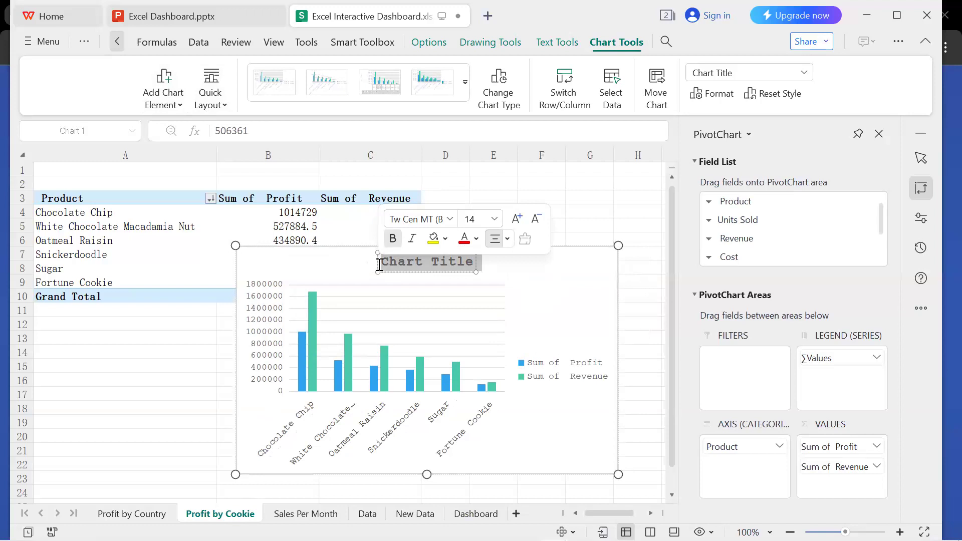
key(BackSpace)
text(Profit)
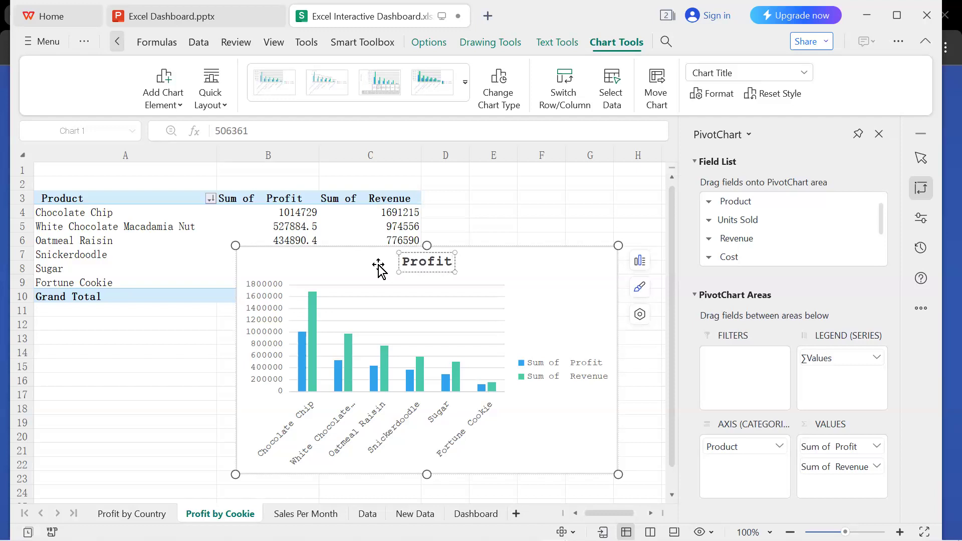
text( by Pro)
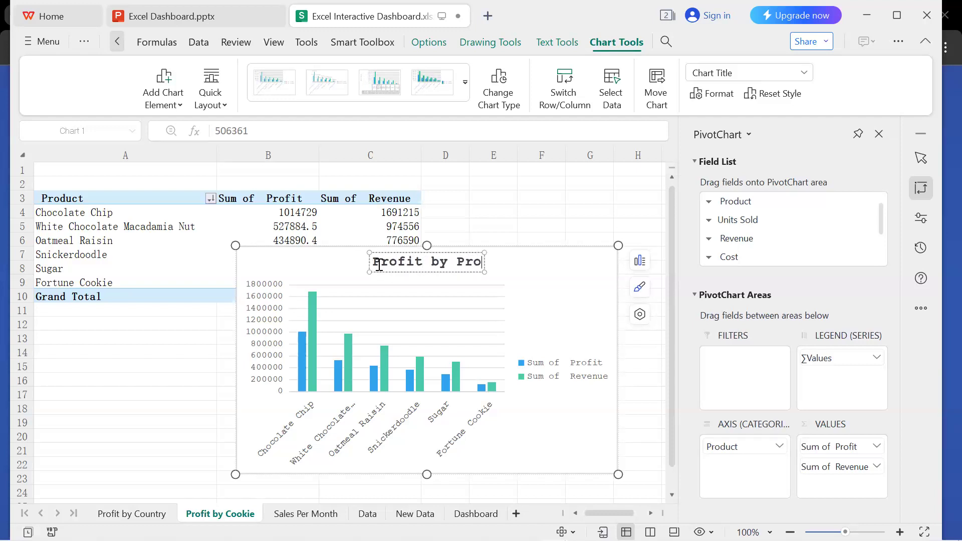
text(duct)
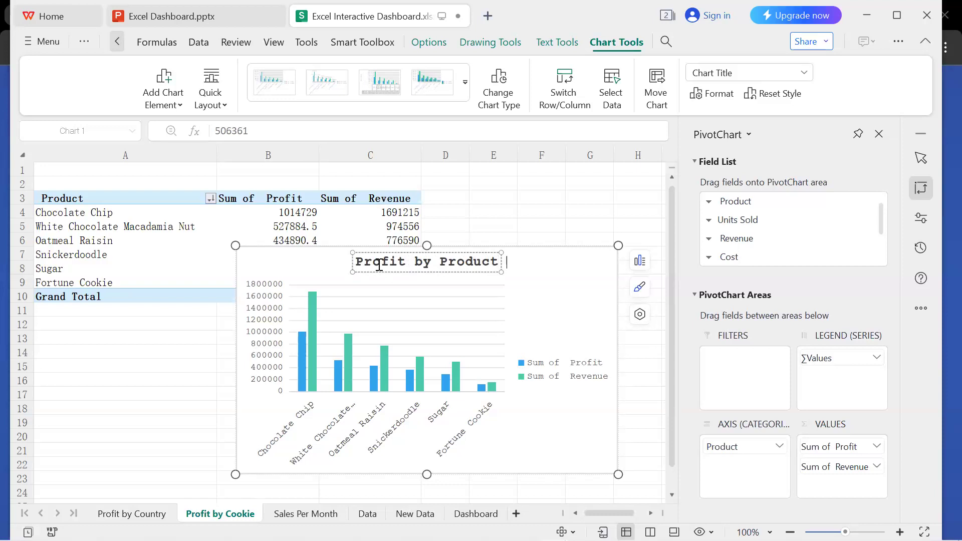
text( & Revenue)
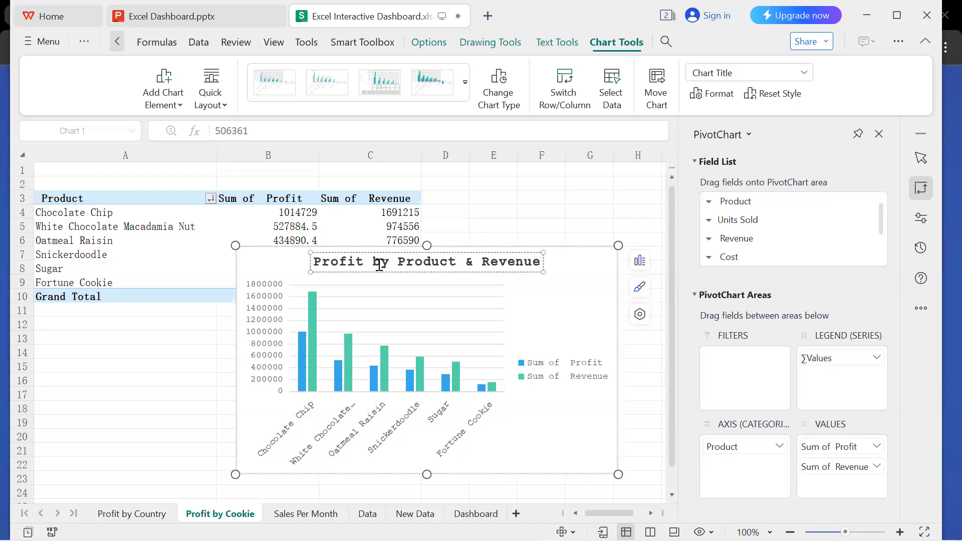
click(574, 309)
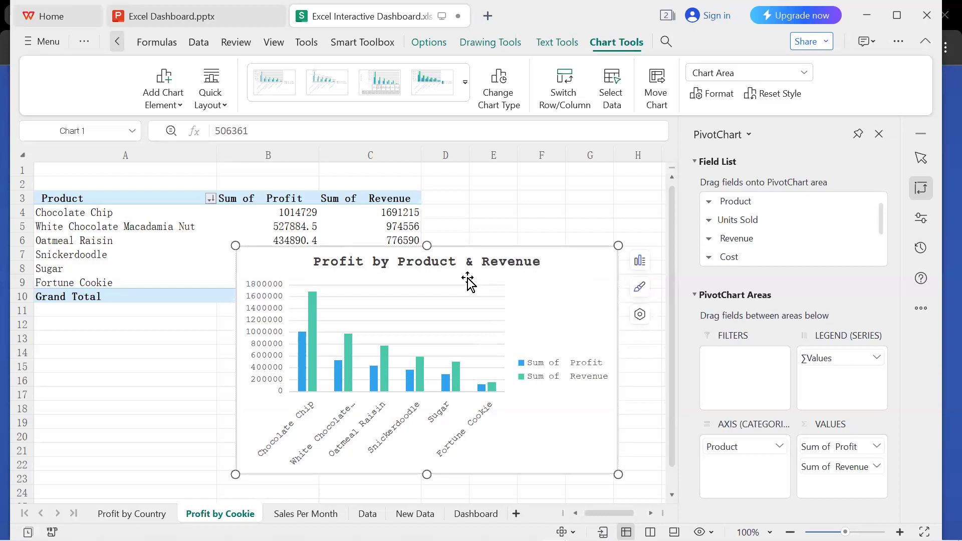
Move the title of the Profit by Cookie sheet's chart slightly down toward the plot area.
click(459, 264)
key(Right)
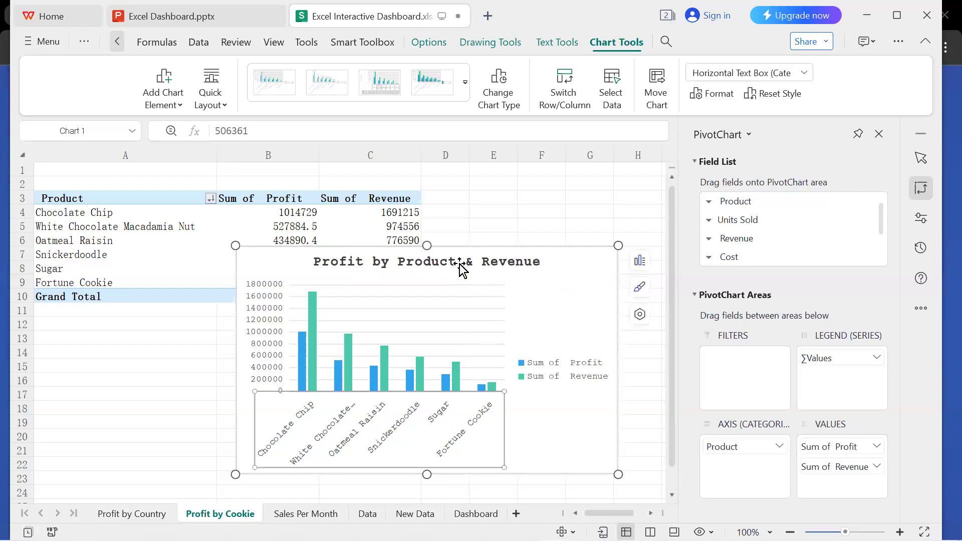
double_click(460, 265)
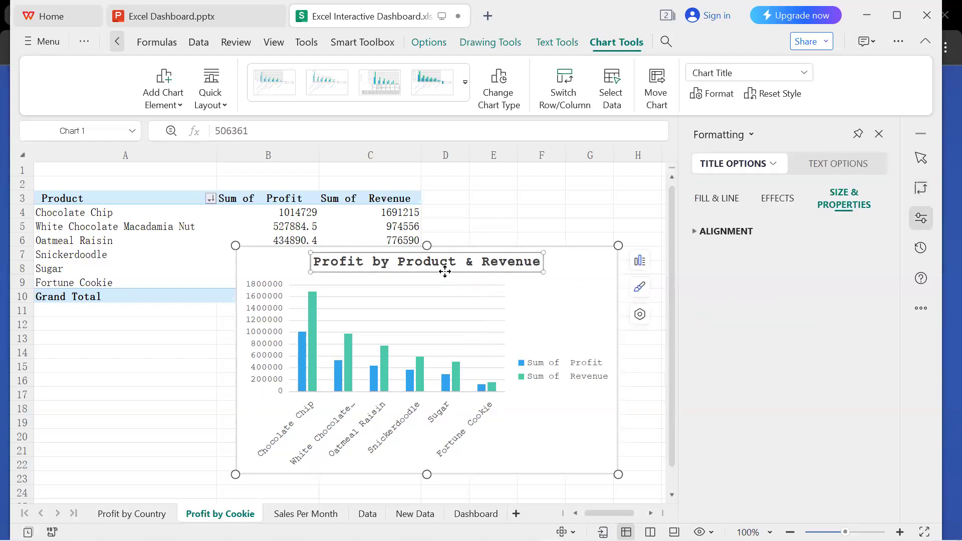
drag(445, 271, 443, 283)
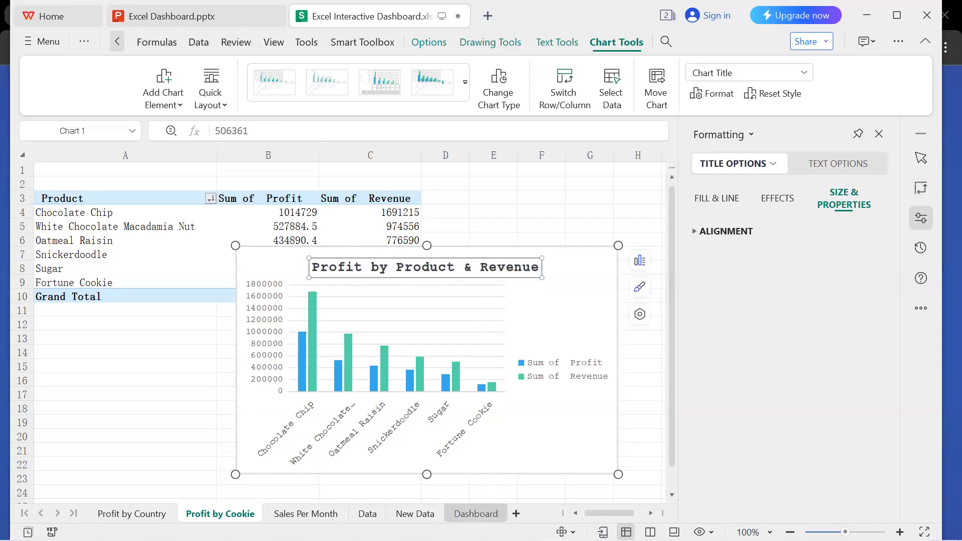
Delete the untitled profit and revenue chart from the Dashboard sheet.
click(476, 514)
click(515, 348)
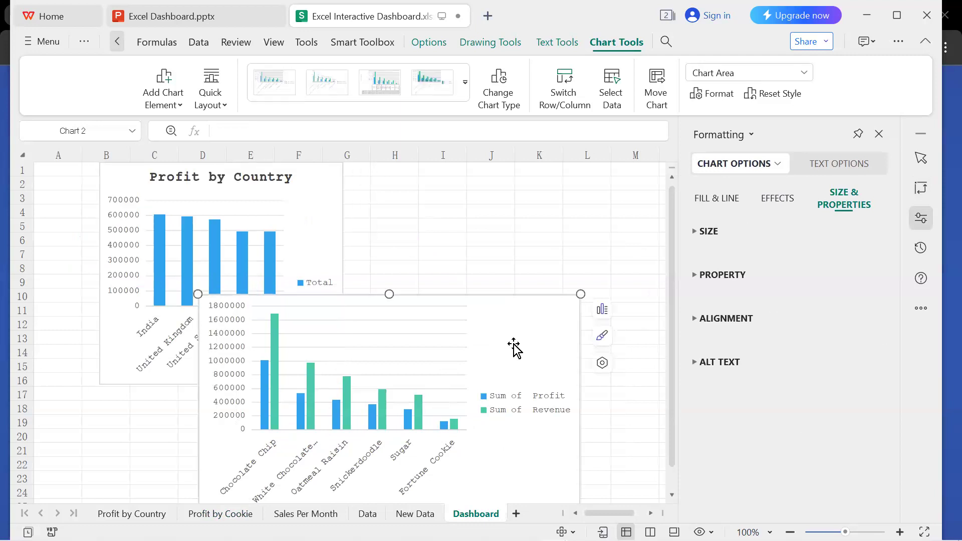
key(Delete)
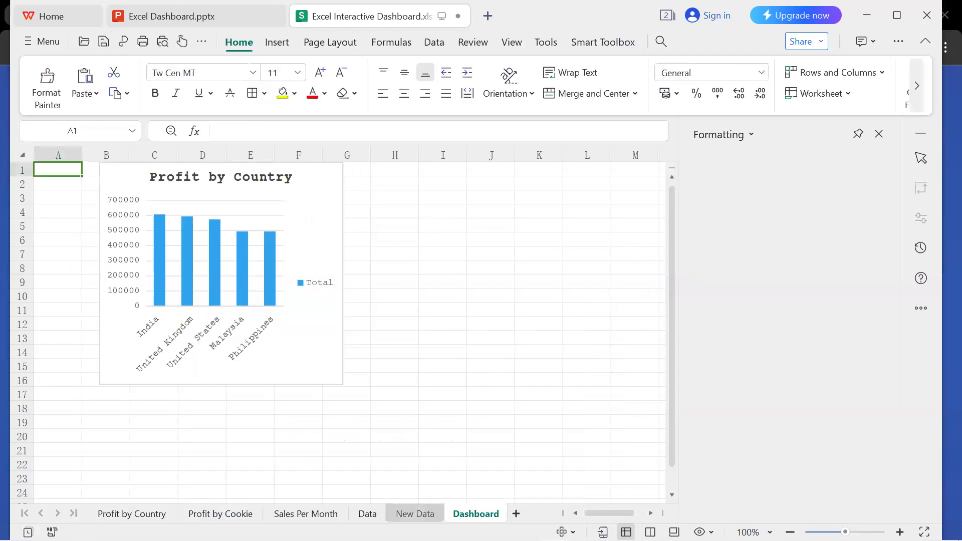
Copy the titled chart from the Profit by Cookie sheet to the Dashboard sheet and place it beside Profit by Country, across about columns J to Q.
click(220, 513)
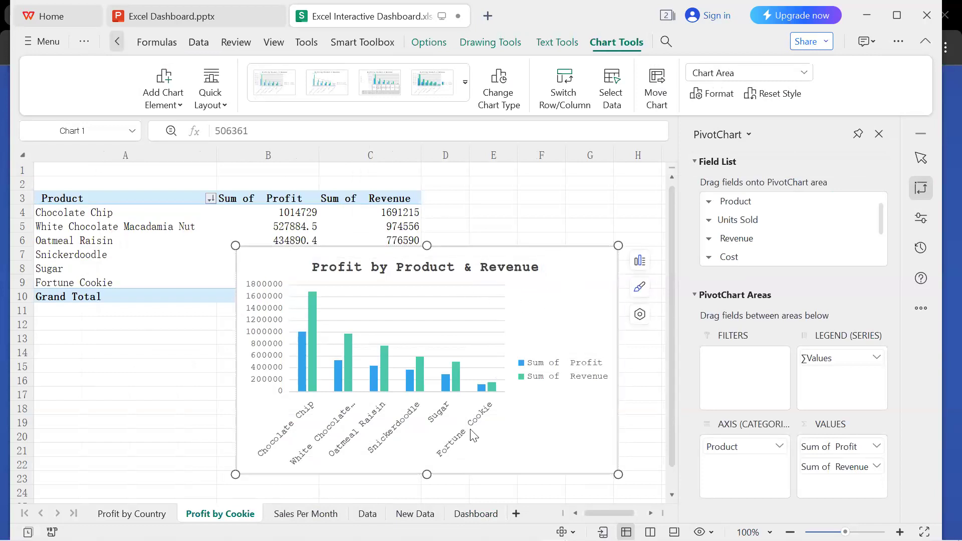
click(469, 516)
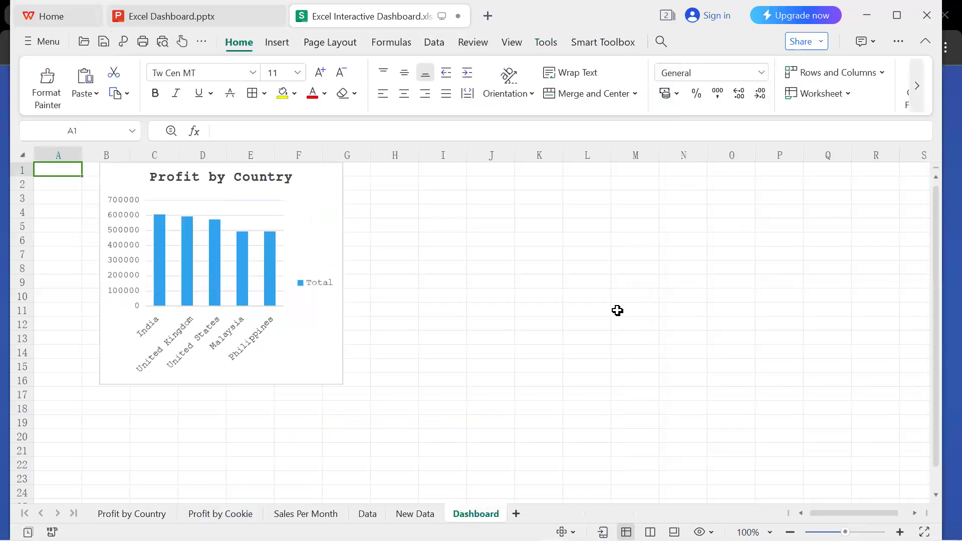
key(ctrl+v)
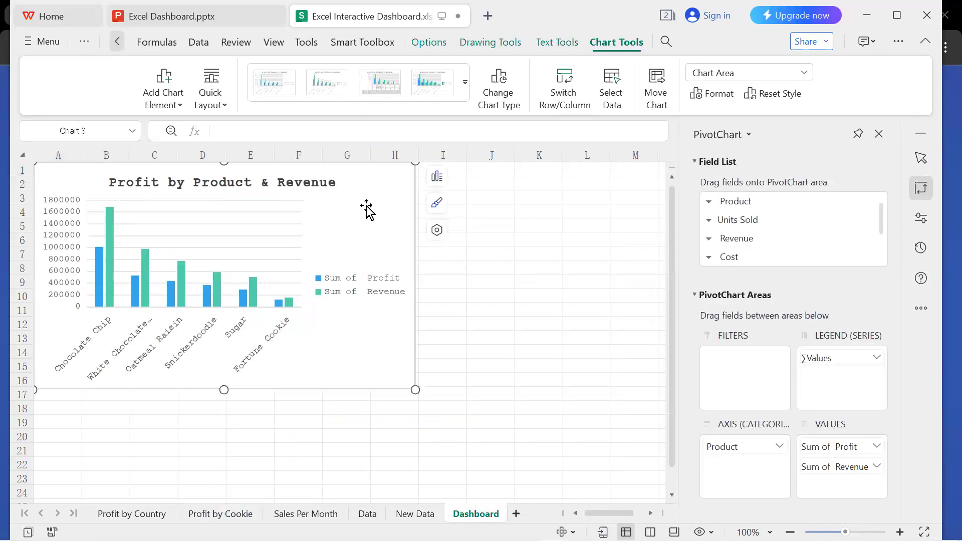
click(549, 243)
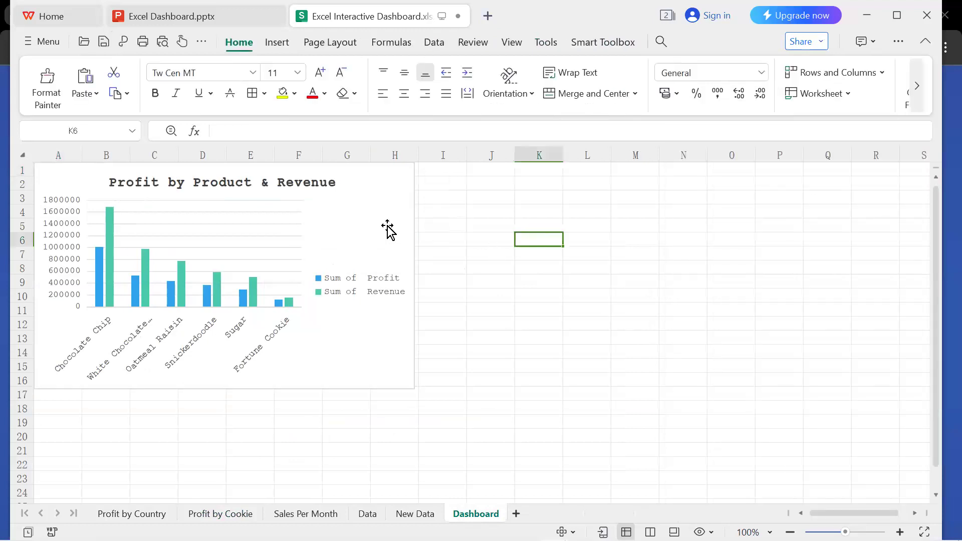
click(367, 202)
drag(497, 235, 603, 215)
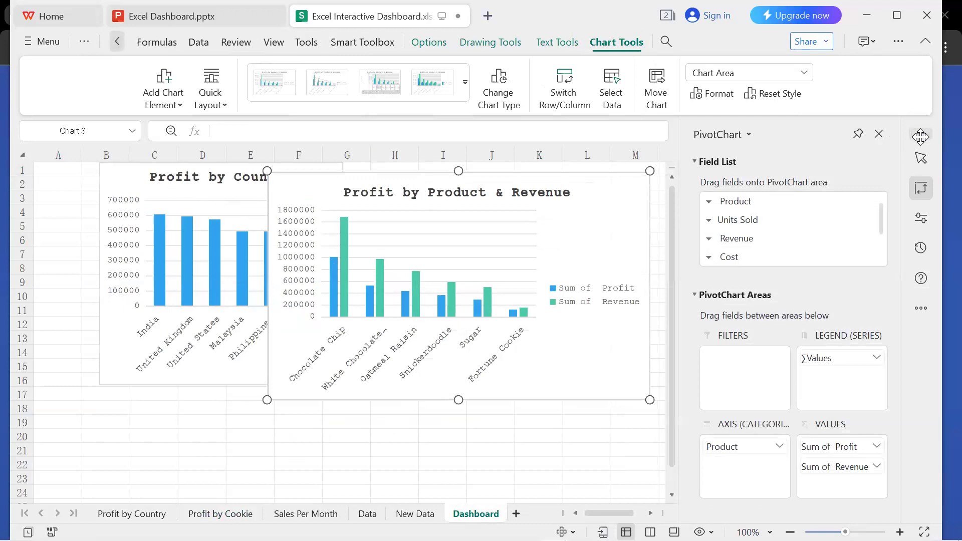
click(879, 134)
drag(622, 207, 803, 199)
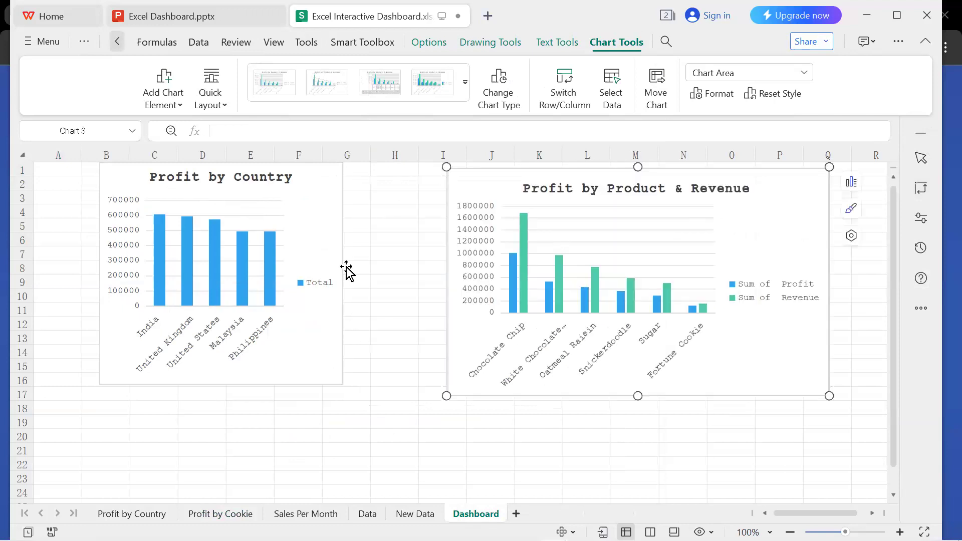
Enlarge the Profit by Country chart on the Dashboard sheet so it extends to about column H and row 19.
click(327, 258)
drag(344, 386, 421, 429)
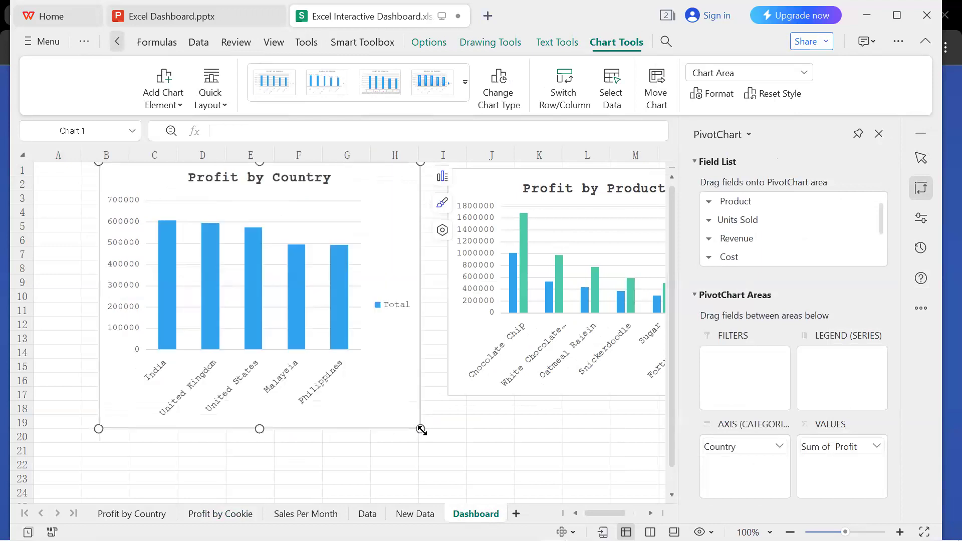
click(879, 134)
Move the Profit by Product & Revenue chart close to the Profit by Country chart at row 1 and shorten it to end around row 11.
click(788, 204)
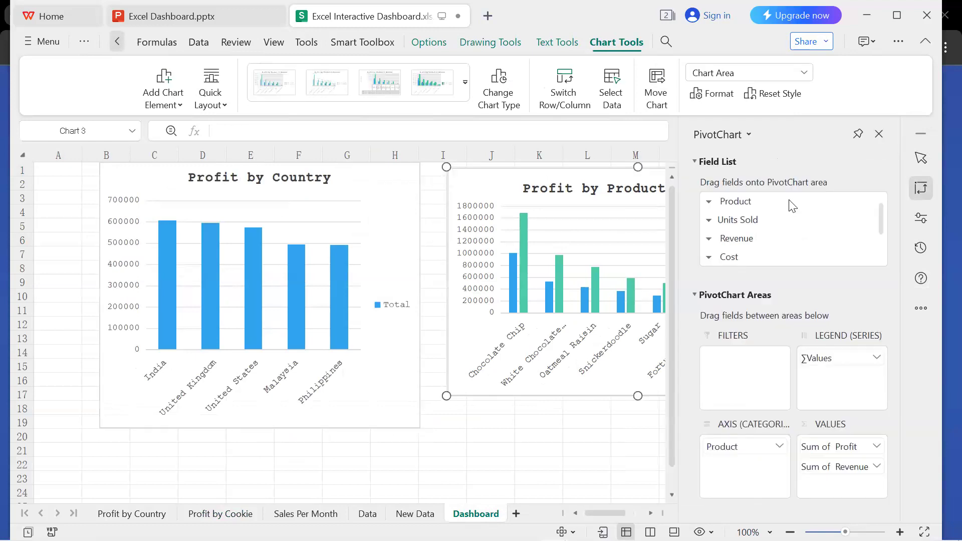
click(879, 134)
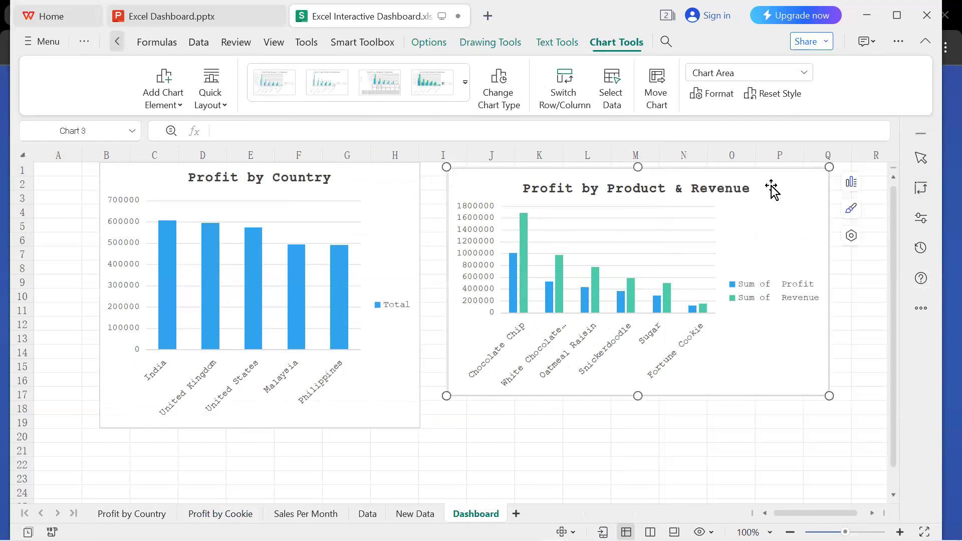
mouse_move(769, 189)
mouse_down()
mouse_move(747, 191)
mouse_move(756, 188)
mouse_up()
drag(621, 395, 605, 295)
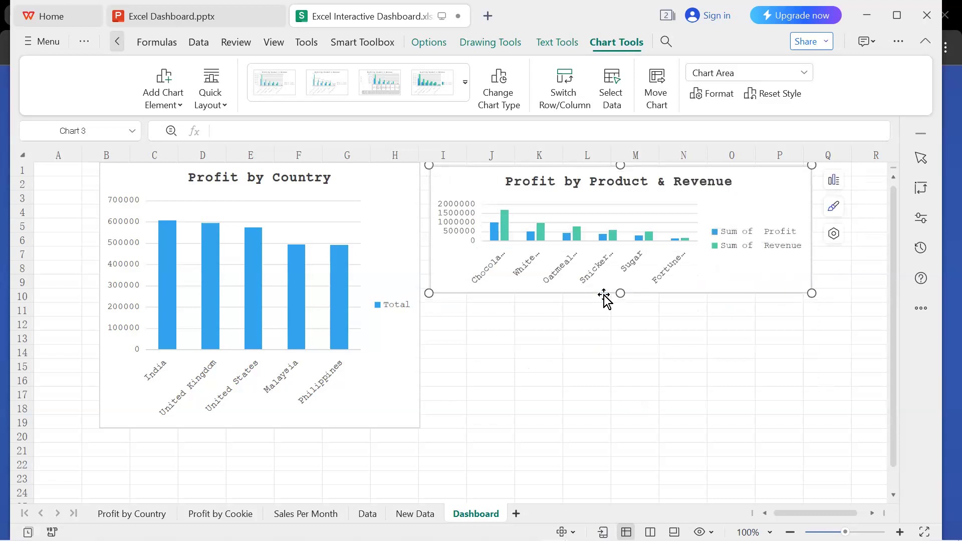
drag(621, 295, 627, 323)
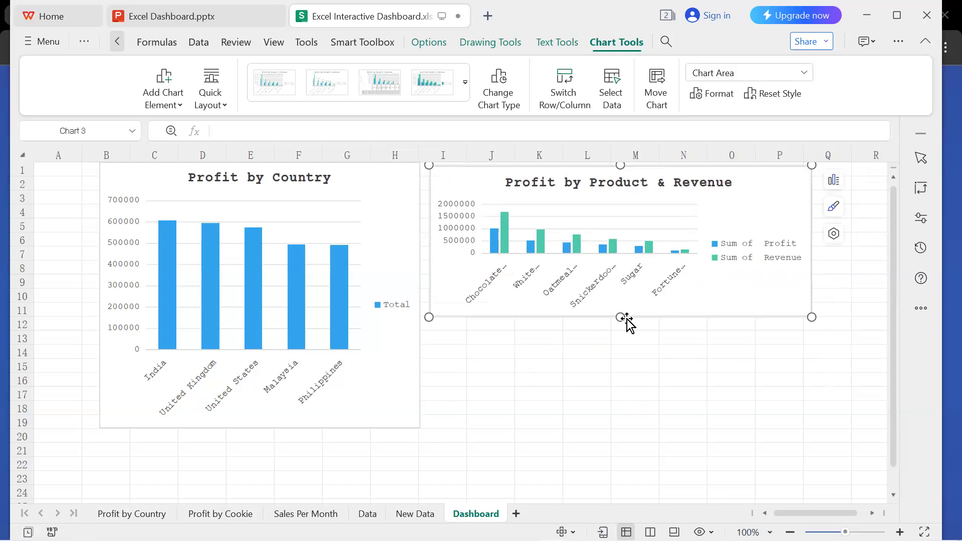
mouse_move(621, 317)
mouse_down()
mouse_move(622, 351)
mouse_move(622, 318)
mouse_up()
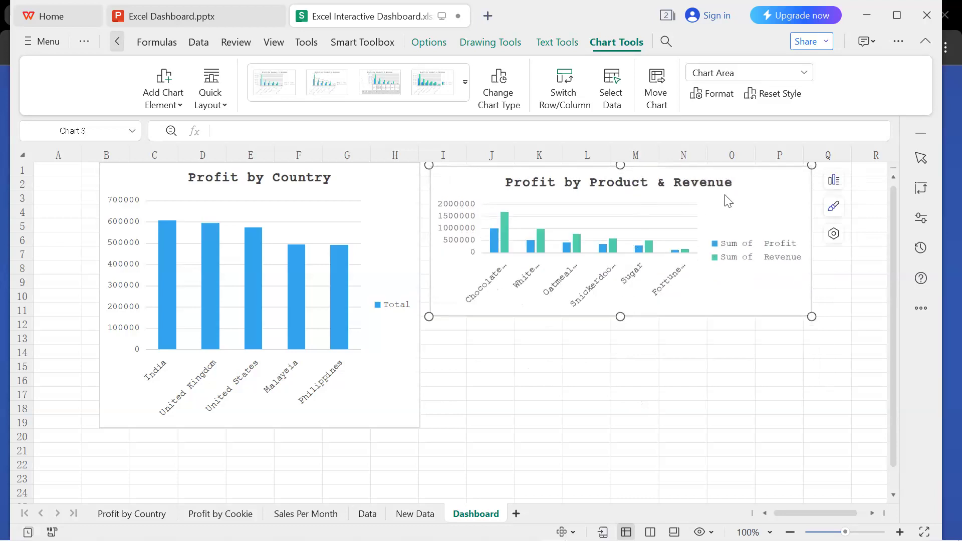
mouse_move(763, 195)
mouse_down()
mouse_move(751, 191)
mouse_move(761, 188)
mouse_up()
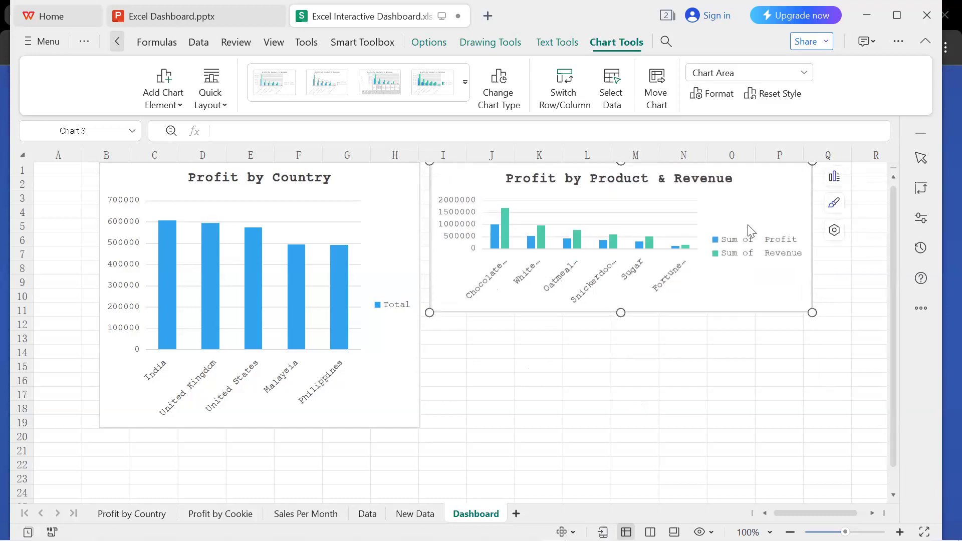
click(660, 392)
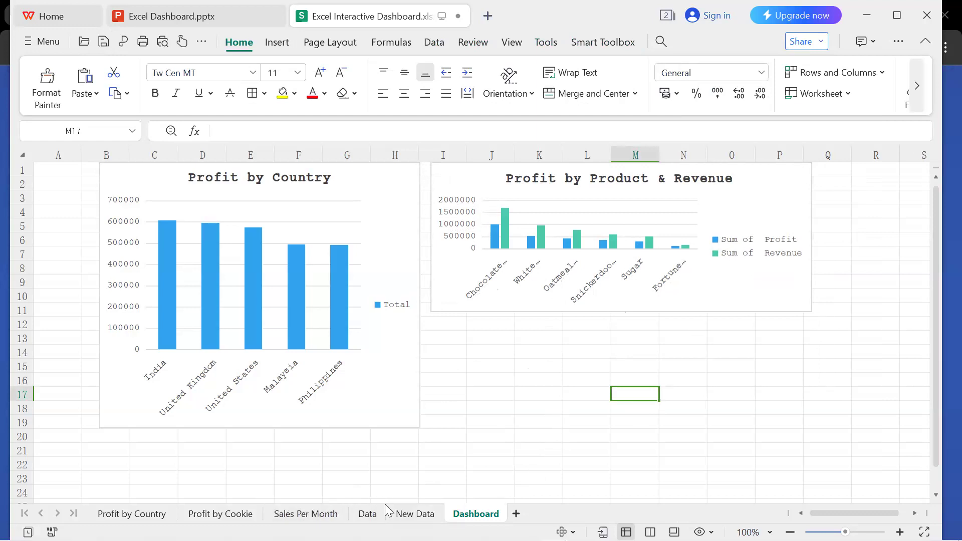
Check which content the Sales Per Month, Profit by Cookie and Profit by Country sheets hold.
click(296, 515)
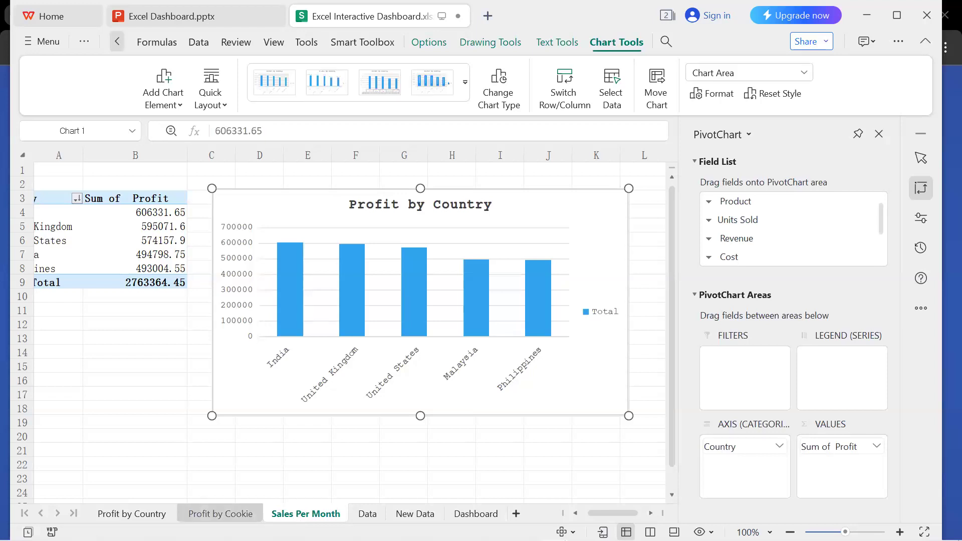
click(220, 514)
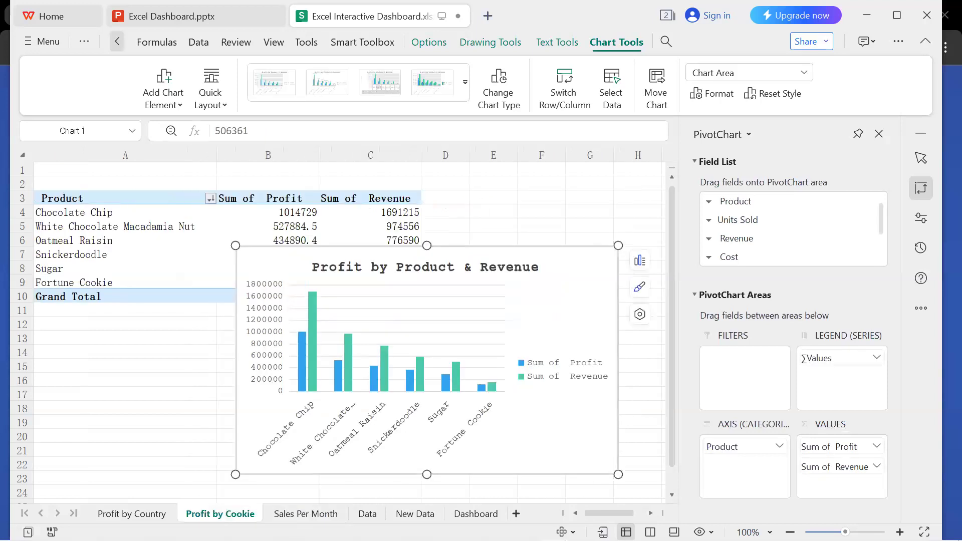
click(291, 509)
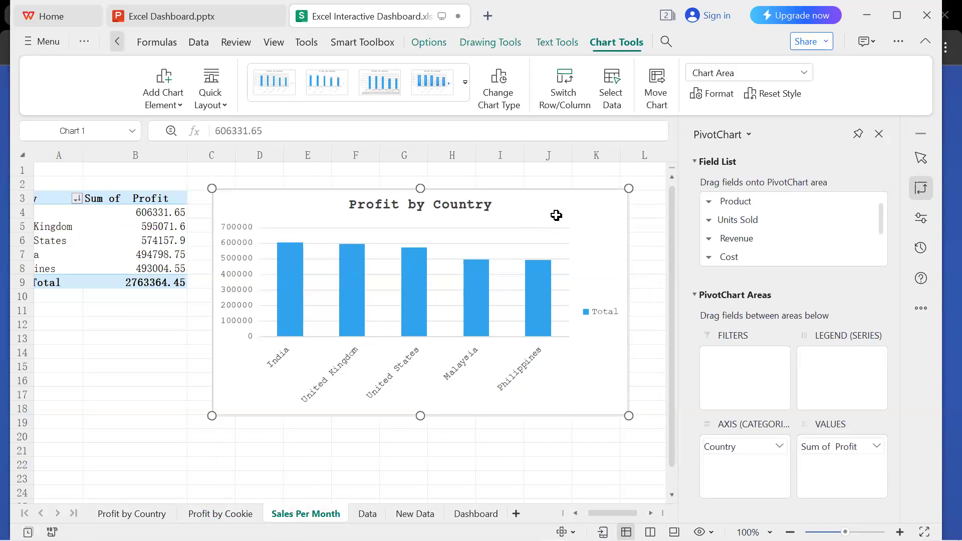
key(Delete)
click(126, 513)
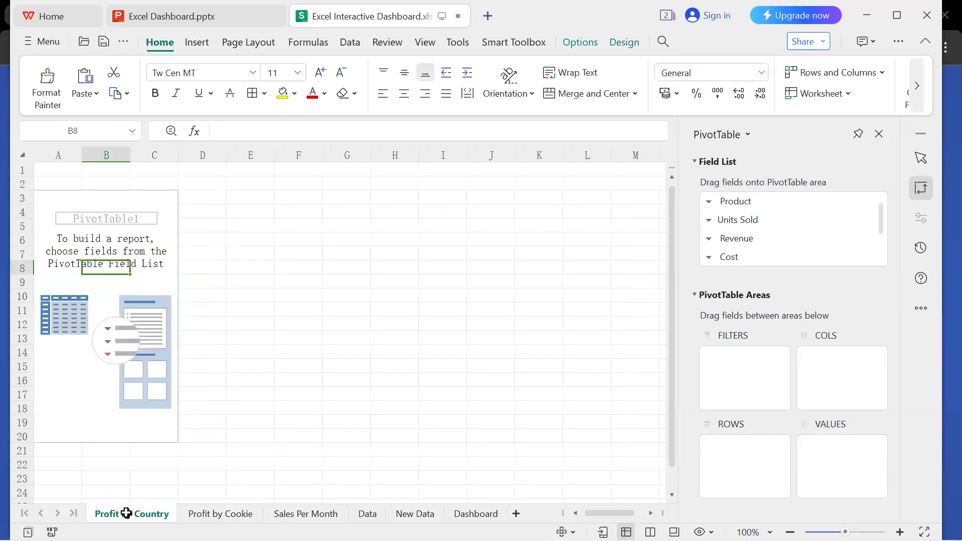
click(297, 513)
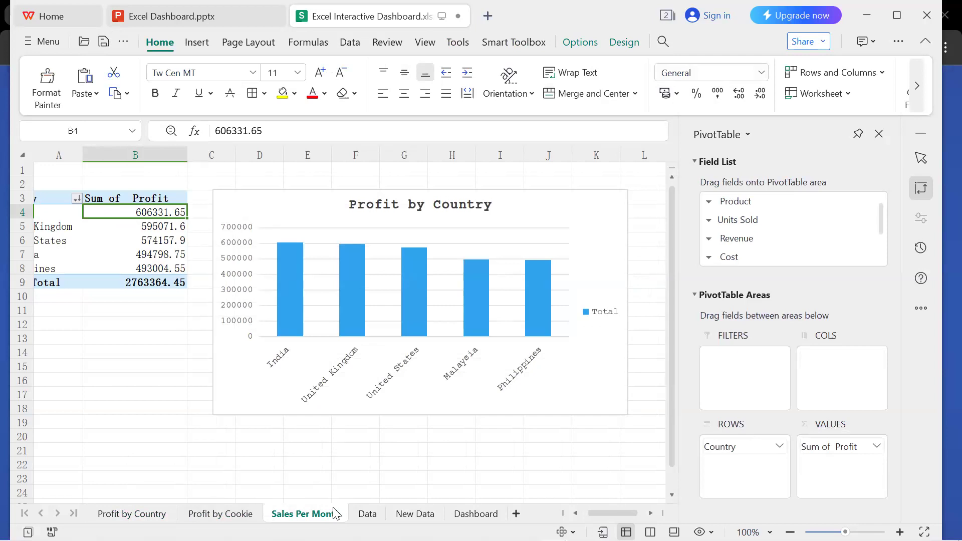
Rename the Sales Per Month sheet, which holds the country profit chart, as "Profit by Countryy".
double_click(334, 514)
text(Profit by Country)
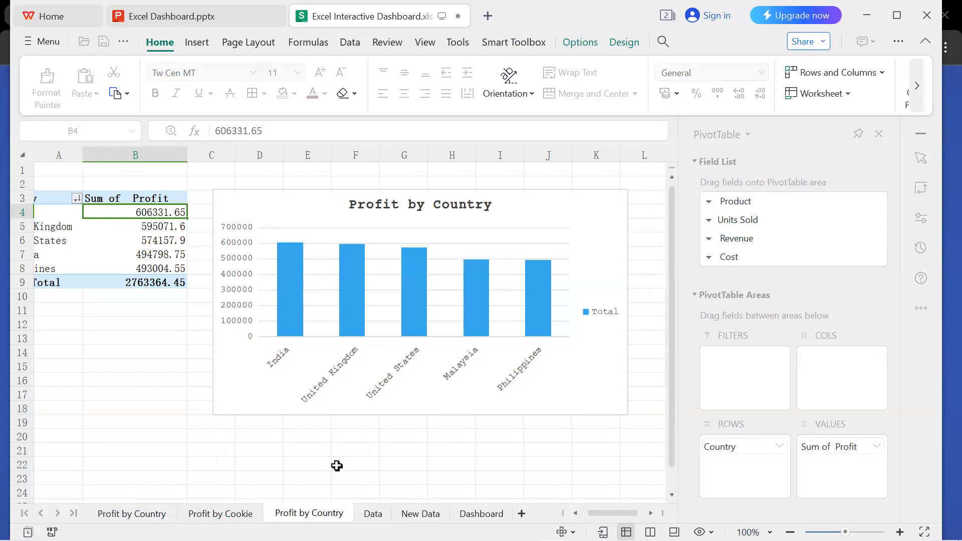
key(Return)
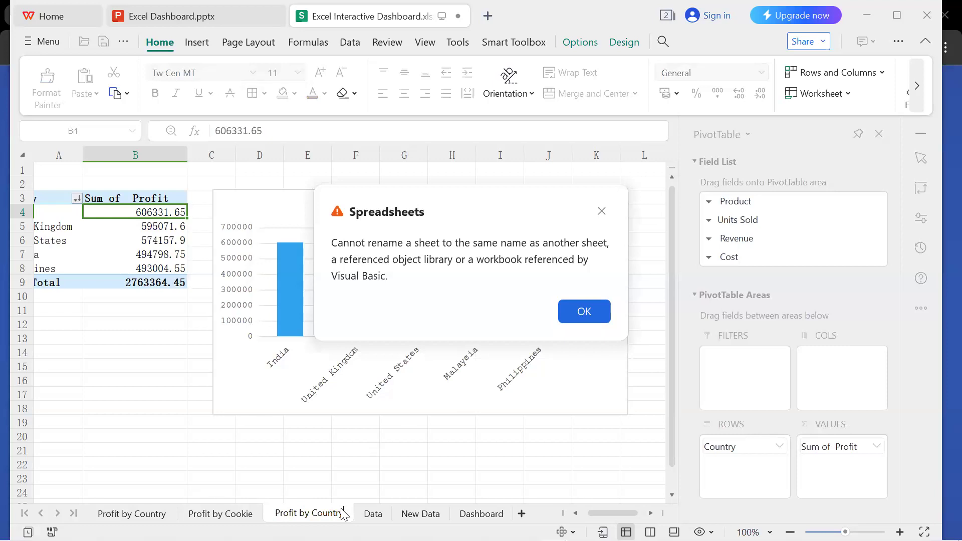
key(Return)
key(Return)
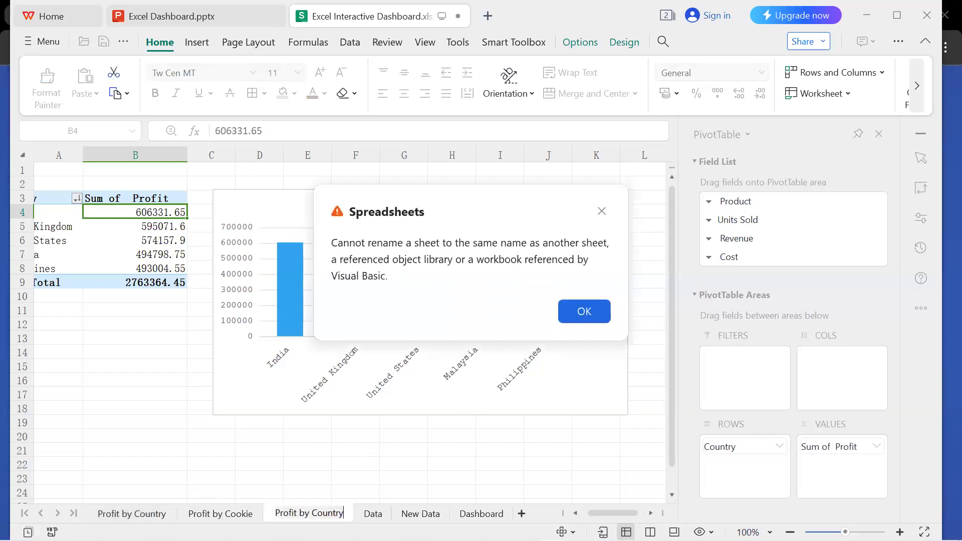
click(585, 312)
click(349, 510)
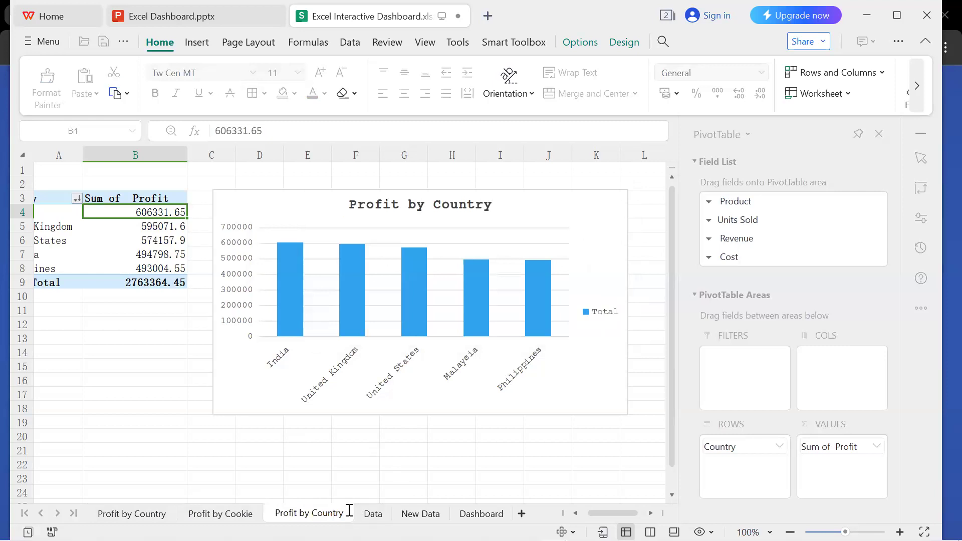
key(Return)
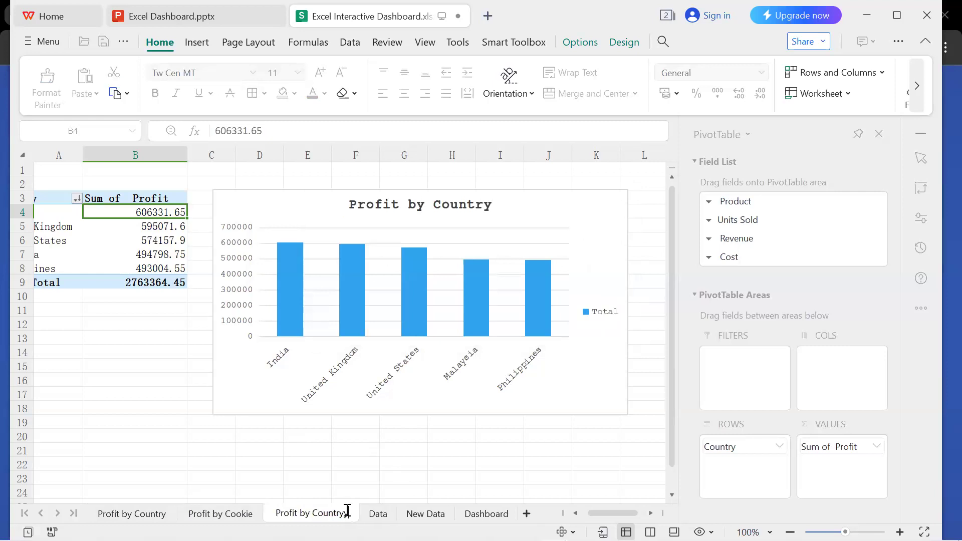
Rename the Profit by Country sheet with the empty PivotTable as "Sales Per Month".
click(145, 514)
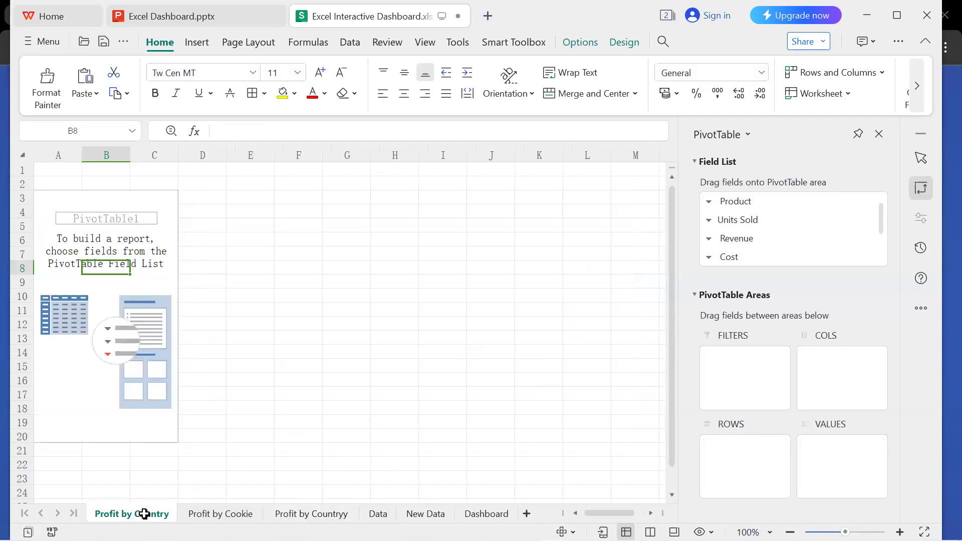
double_click(144, 514)
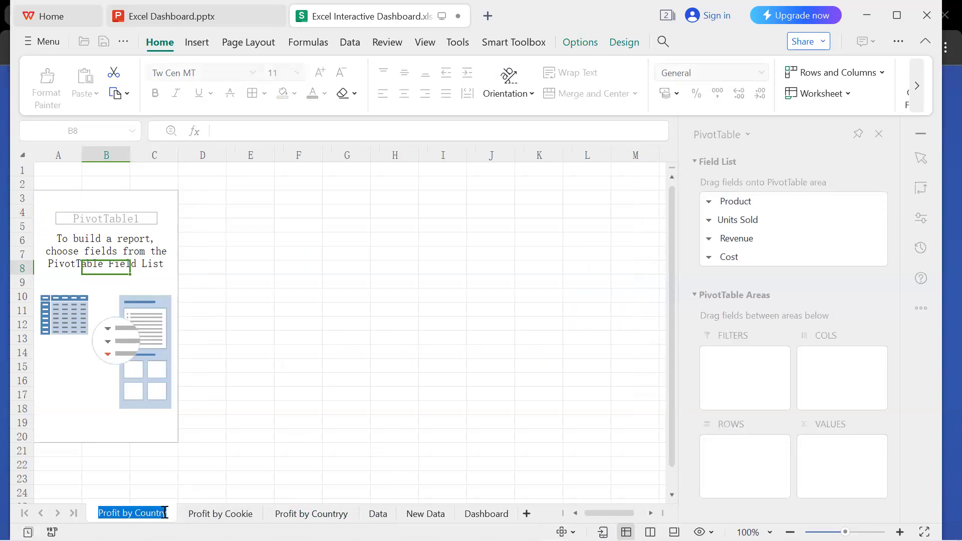
text(Sales)
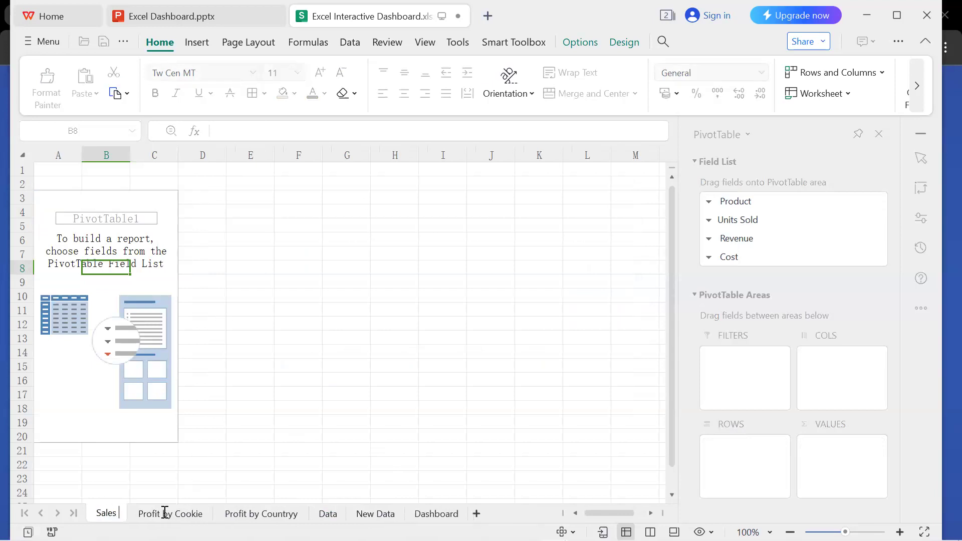
text( Per Month)
key(Return)
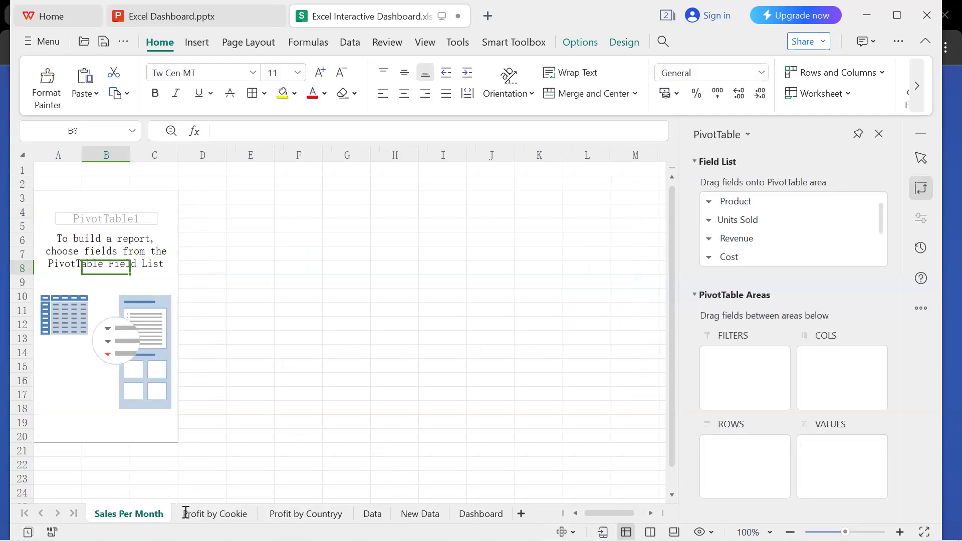
Rename the "Profit by Countryy" sheet as "Profit by Country".
click(295, 510)
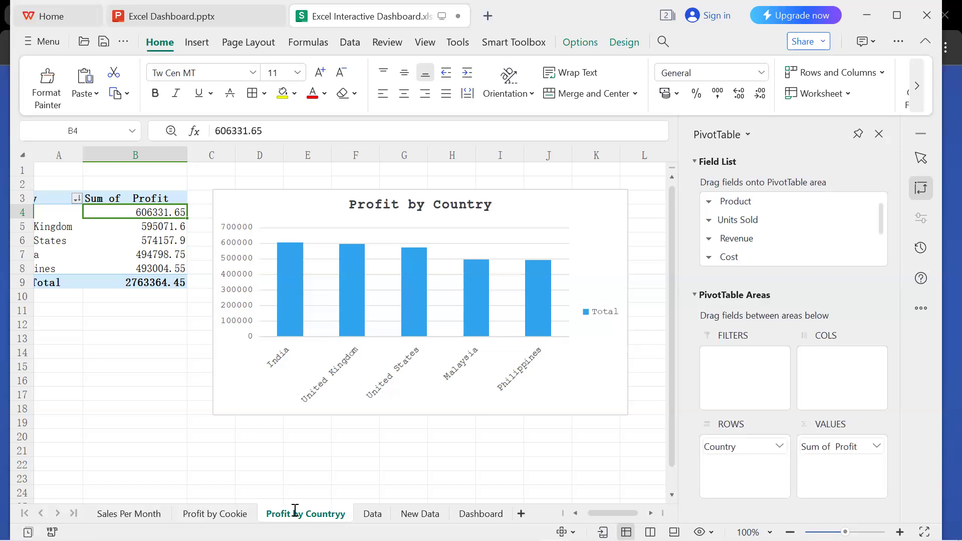
double_click(351, 513)
click(348, 513)
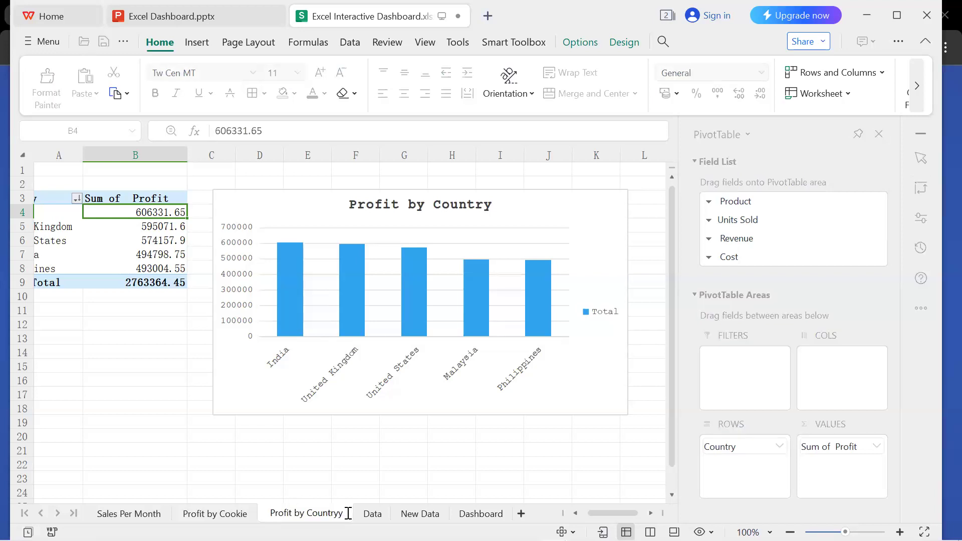
key(BackSpace)
key(Return)
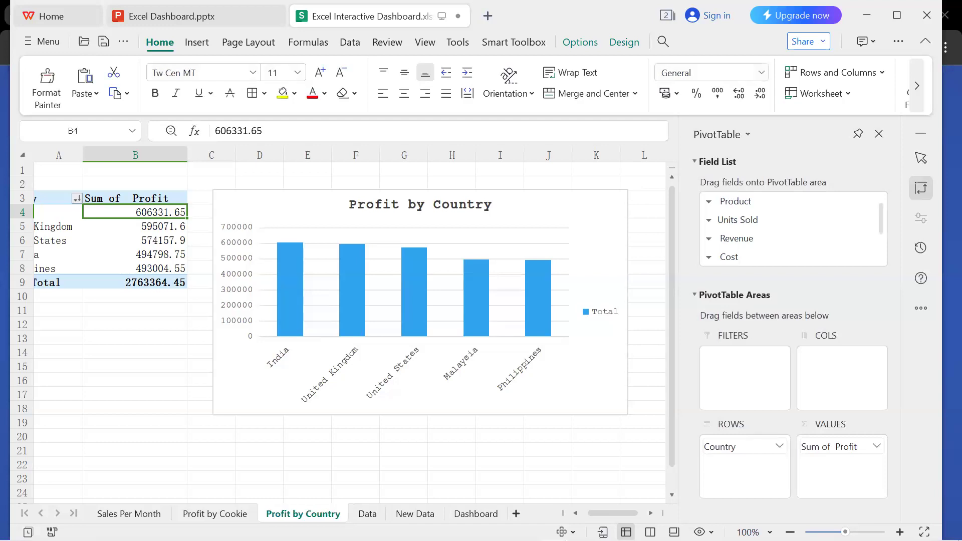
Add Units Sold to the values of the empty PivotTable on the Sales Per Month sheet.
click(160, 513)
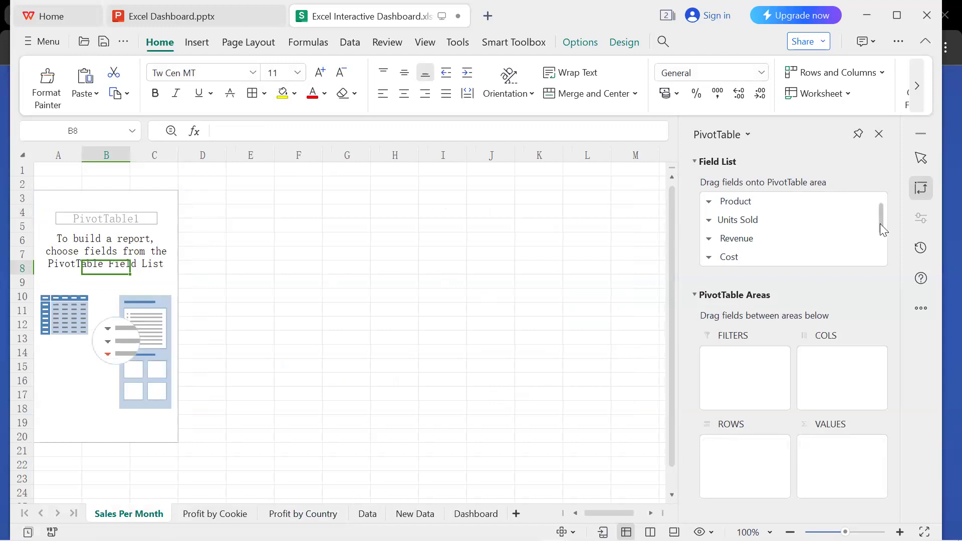
drag(880, 224, 882, 254)
scroll(886, 248, up, 1)
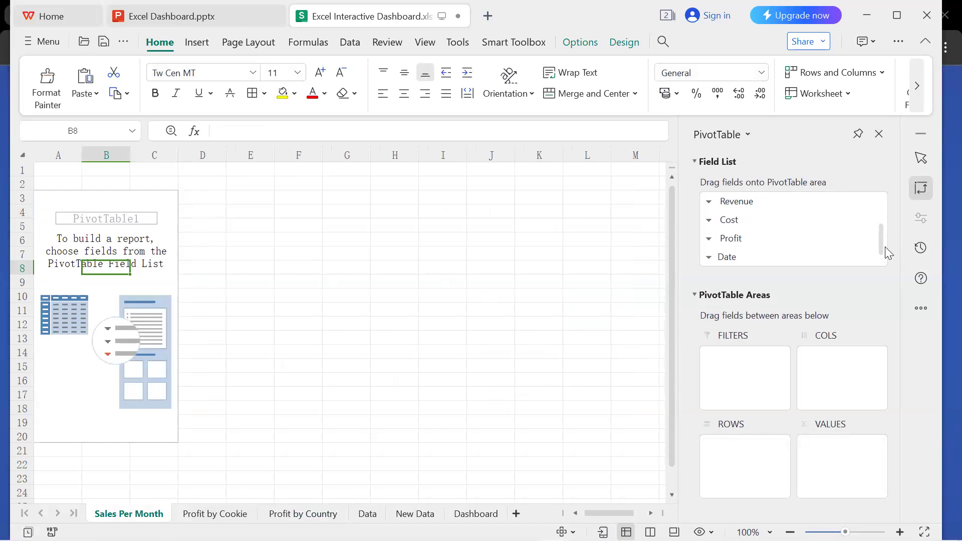
mouse_move(883, 247)
mouse_down()
mouse_move(882, 221)
mouse_move(884, 248)
mouse_up()
drag(881, 240, 878, 207)
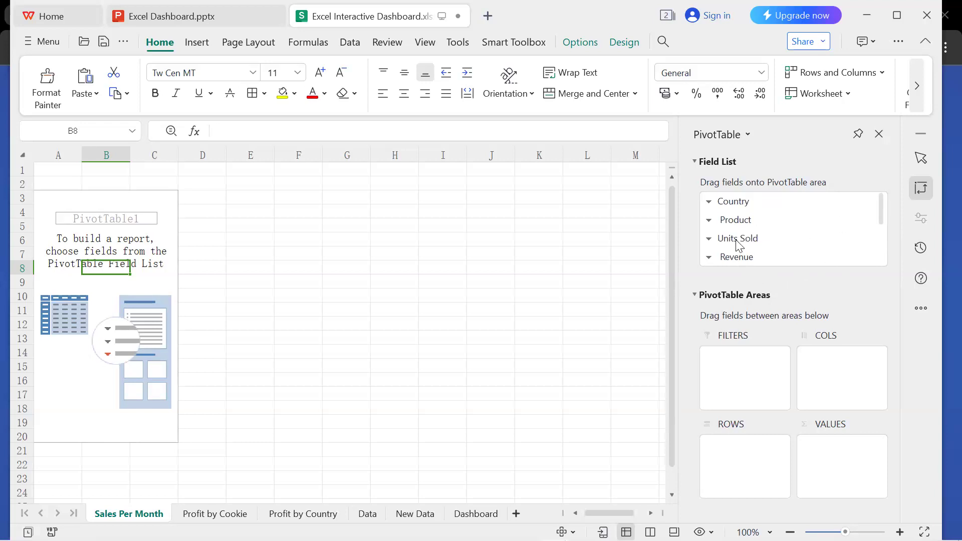
drag(737, 241, 838, 454)
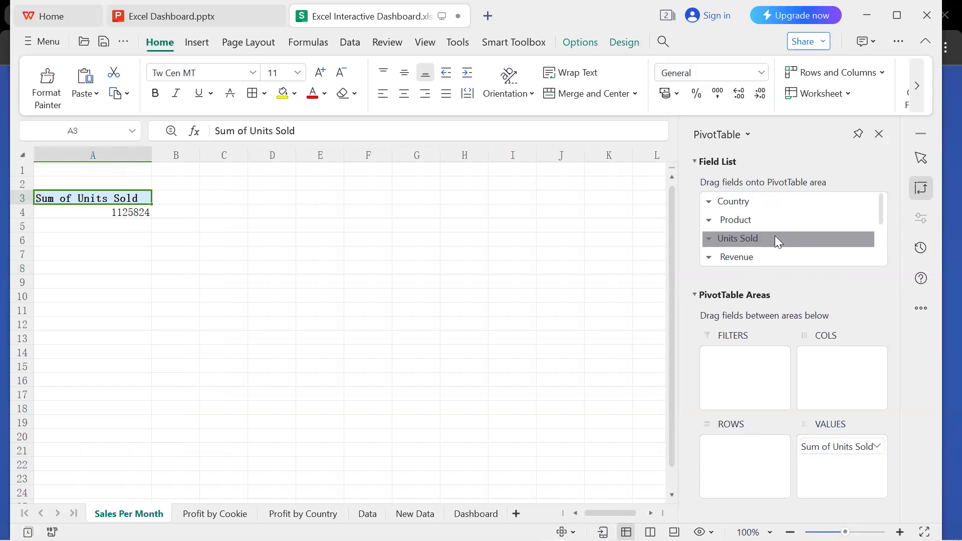
Lay out the Sales Per Month PivotTable with Product as rows and Date as columns.
drag(747, 220, 753, 467)
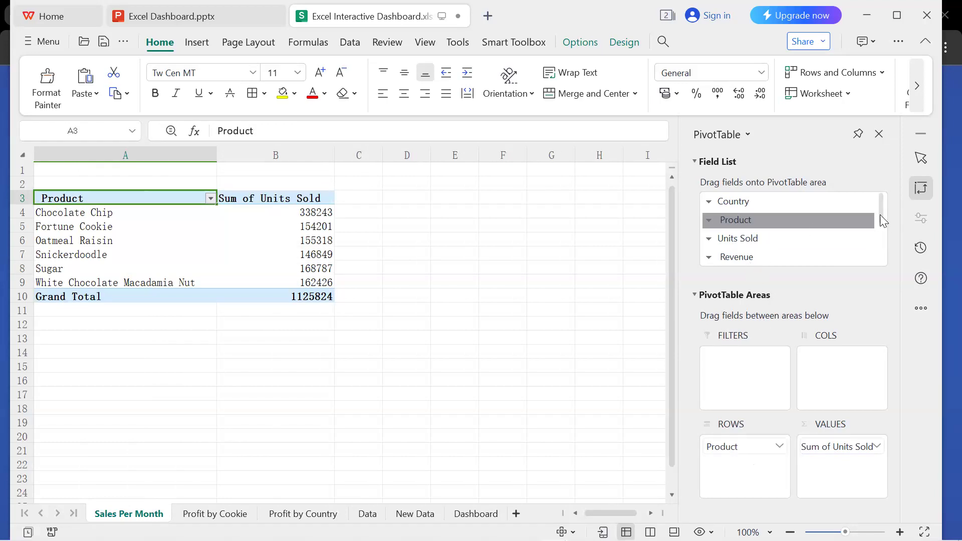
drag(880, 211, 880, 233)
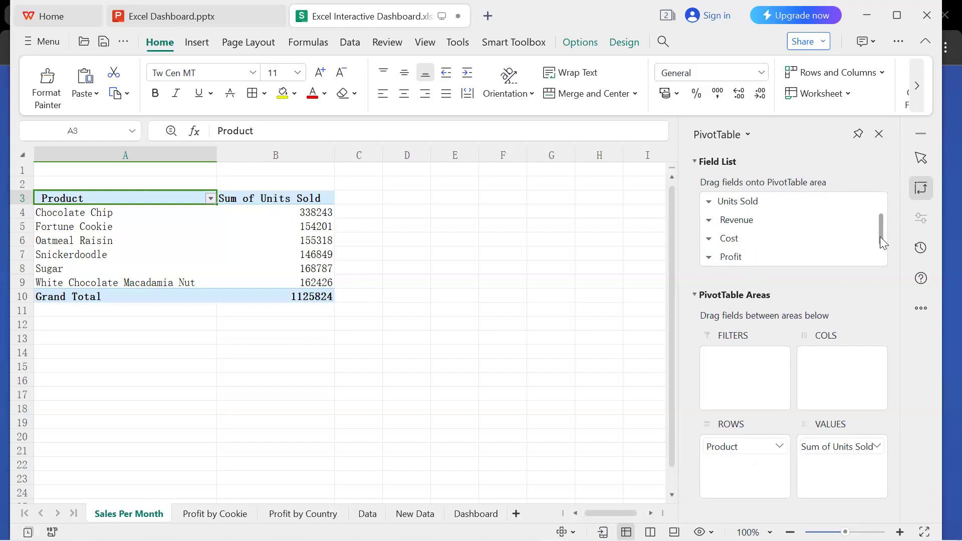
drag(879, 235, 882, 253)
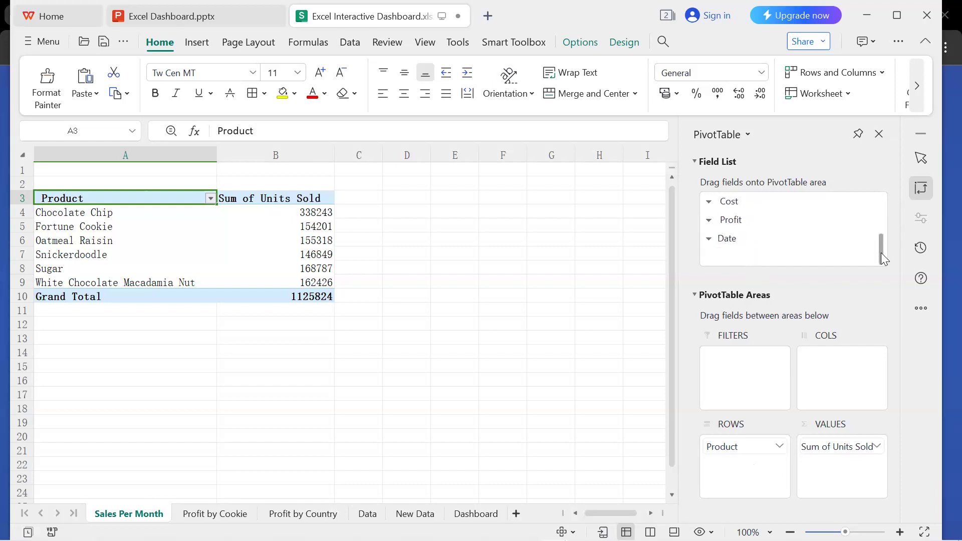
drag(734, 243, 847, 375)
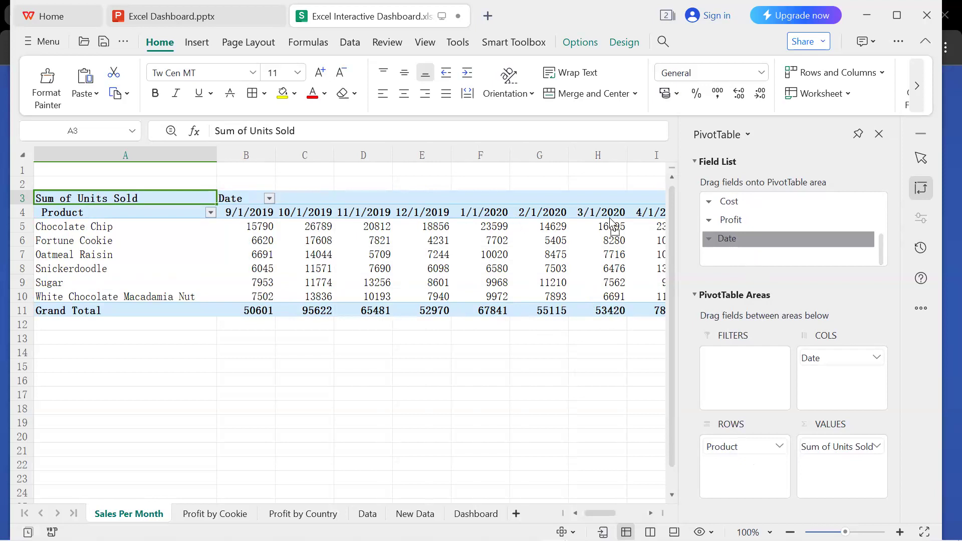
Examine the units sold per product across all date columns of the Sales Per Month PivotTable.
click(641, 514)
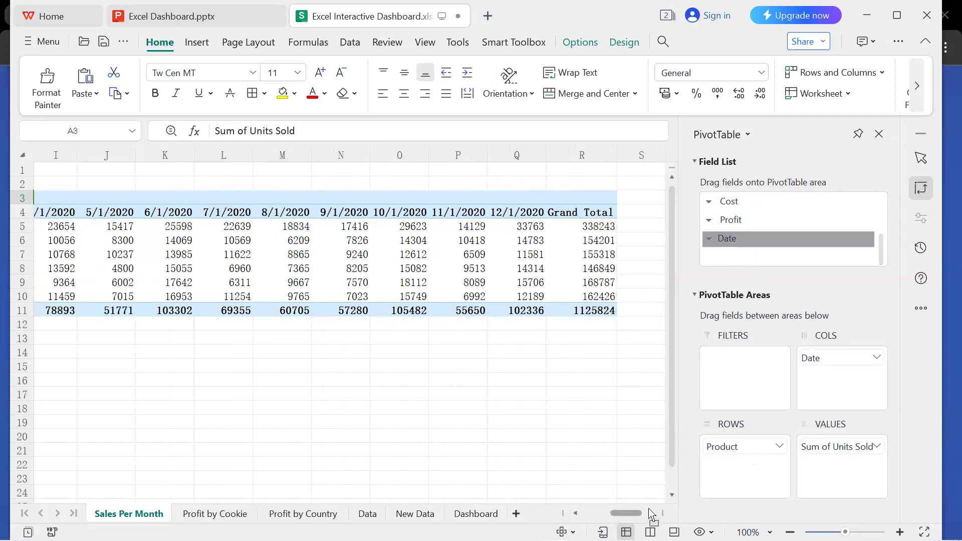
drag(626, 508, 607, 508)
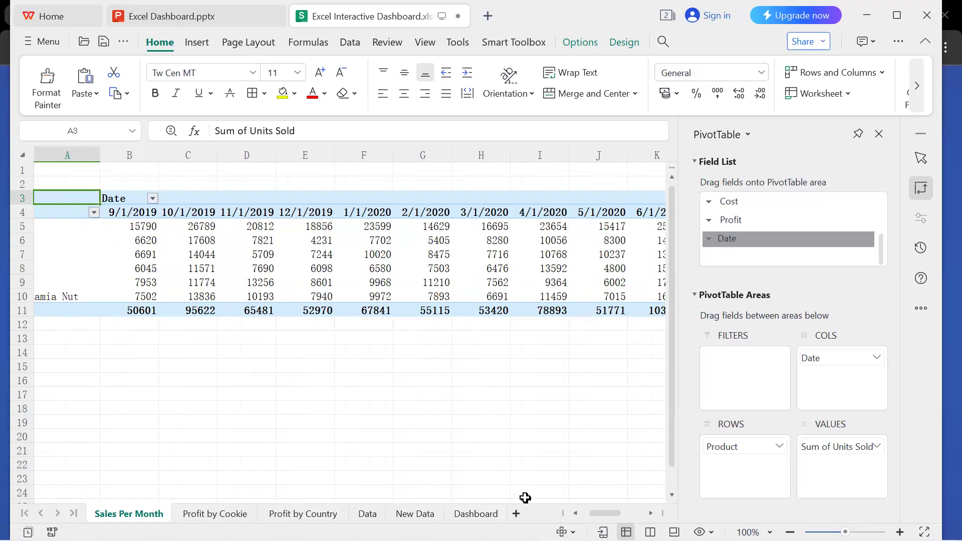
drag(602, 511, 560, 513)
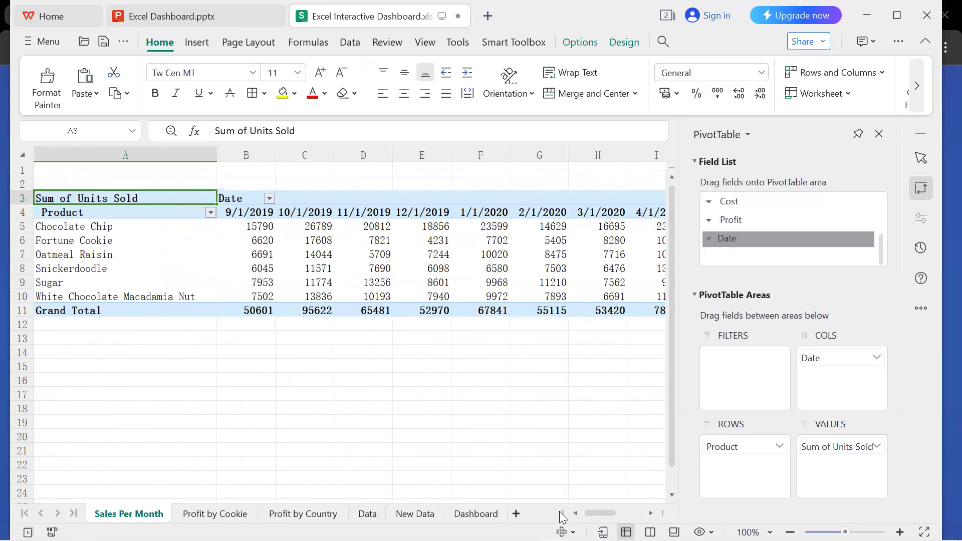
click(307, 421)
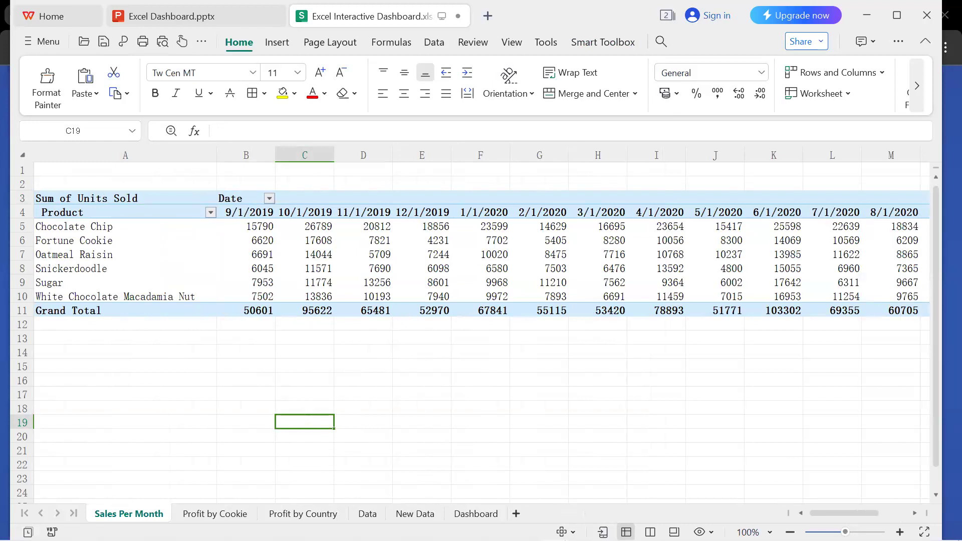
scroll(481, 331, down, 4)
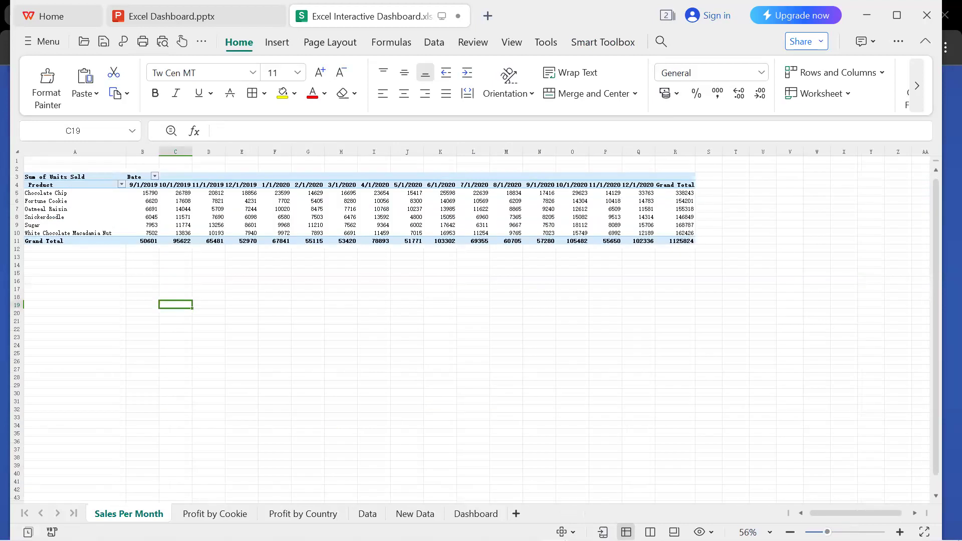
scroll(481, 331, up, 2)
scroll(481, 331, up, 1)
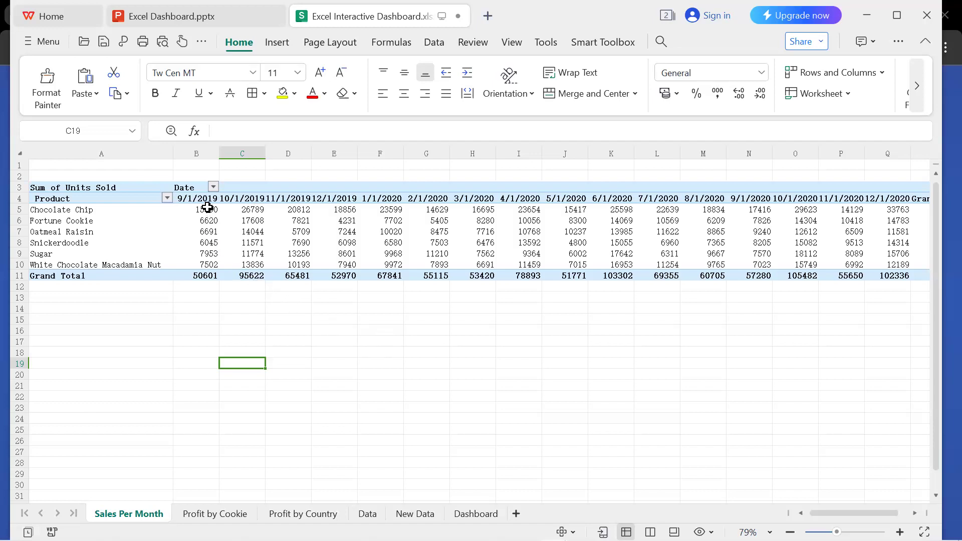
click(233, 217)
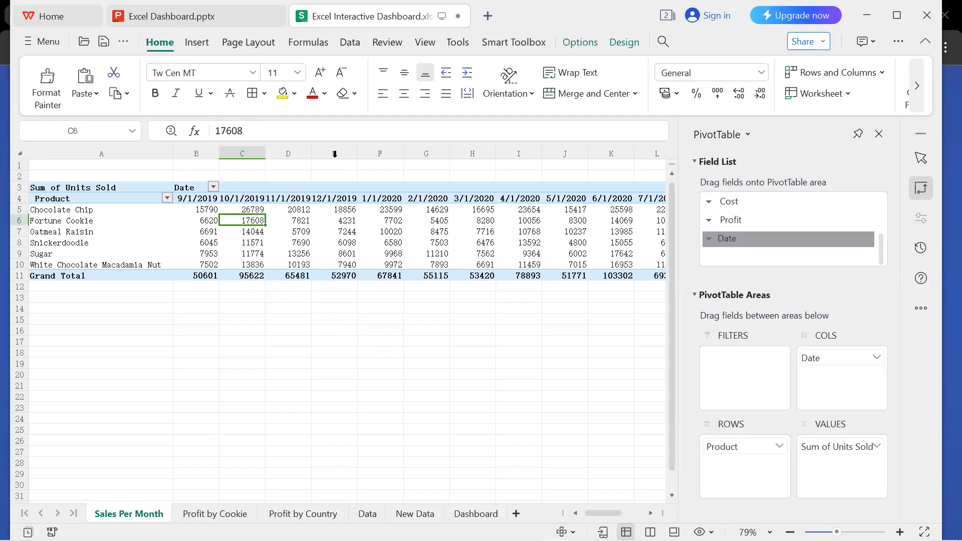
click(140, 340)
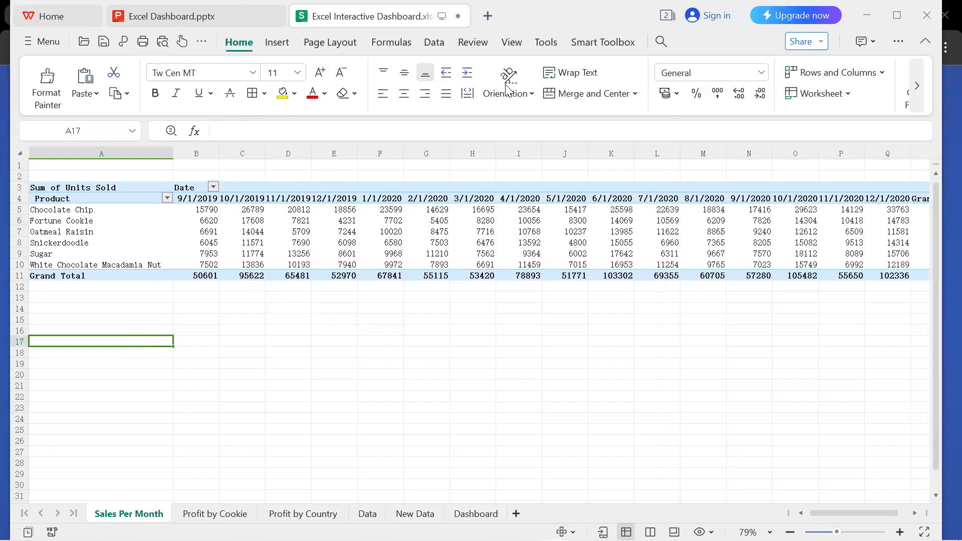
click(283, 42)
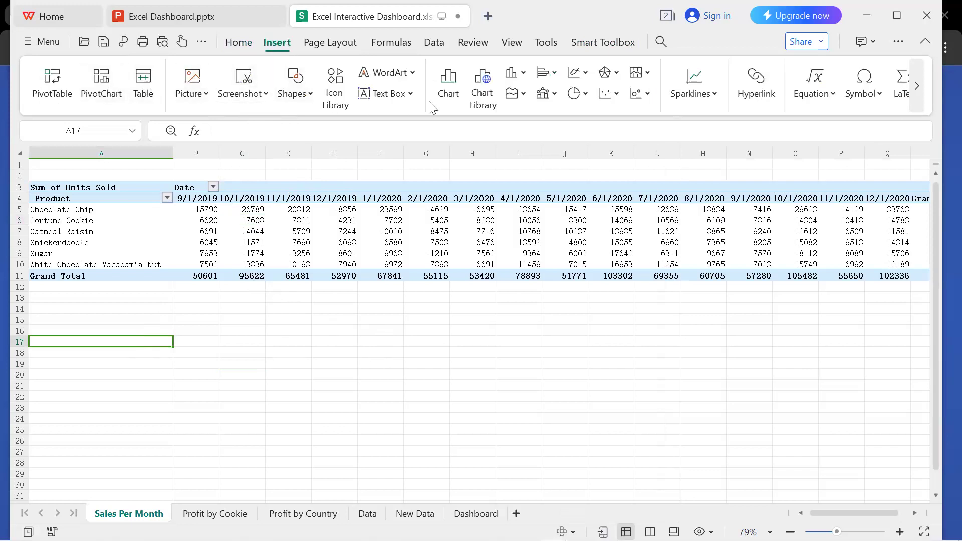
click(116, 78)
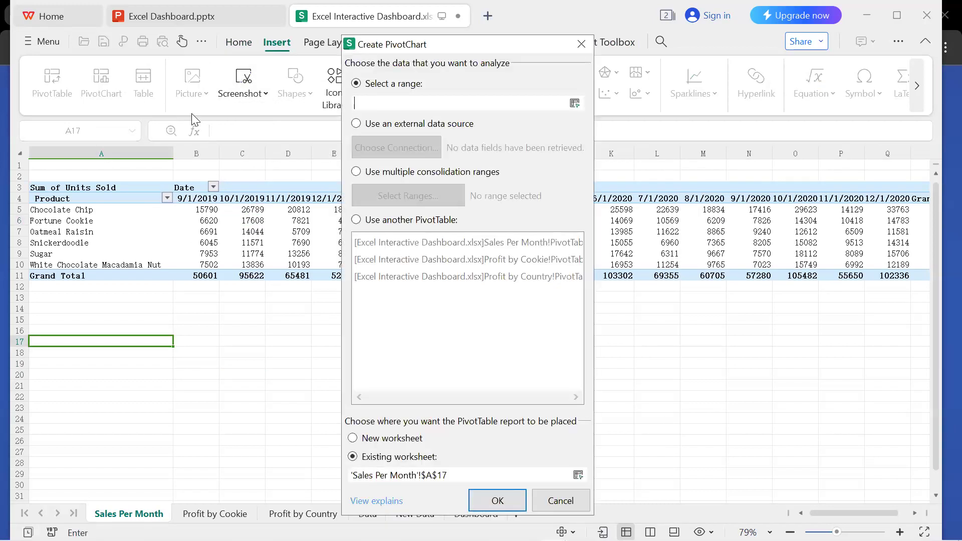
click(582, 46)
click(457, 89)
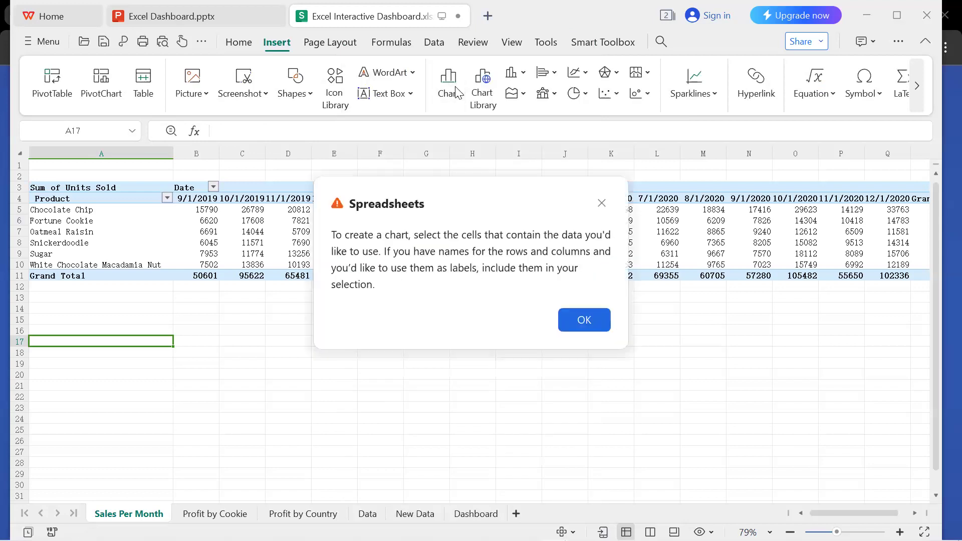
click(585, 321)
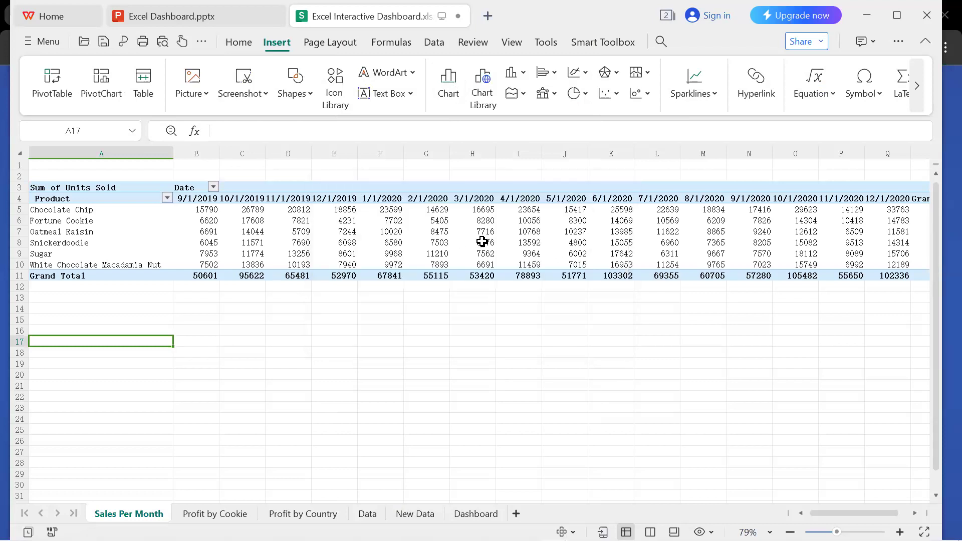
Preview the PivotTable as a Line chart with the dates as series, without inserting it.
click(483, 243)
click(455, 87)
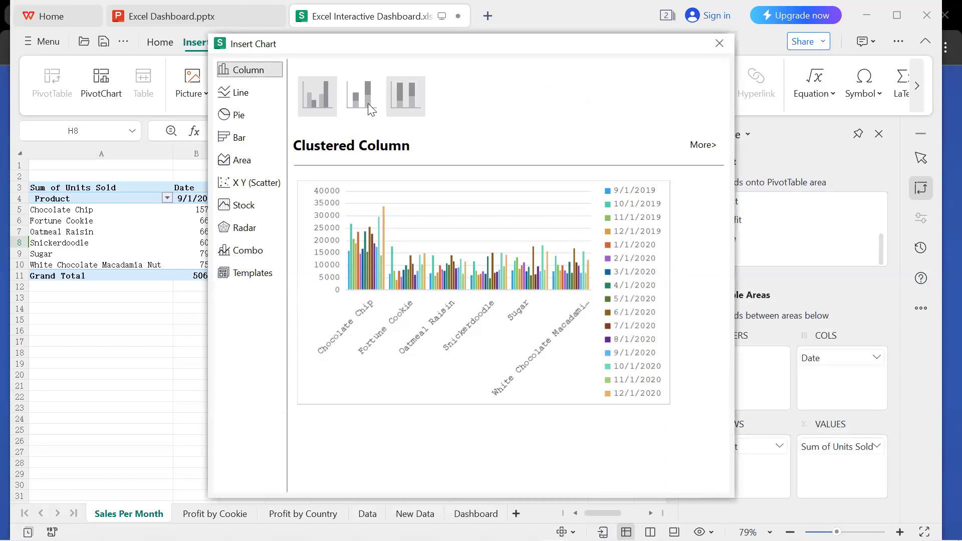
click(246, 100)
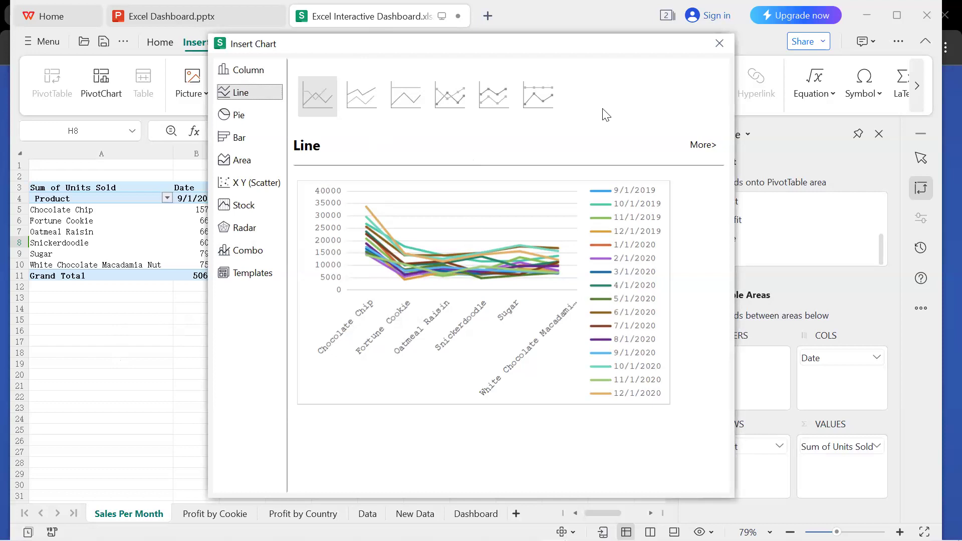
click(723, 47)
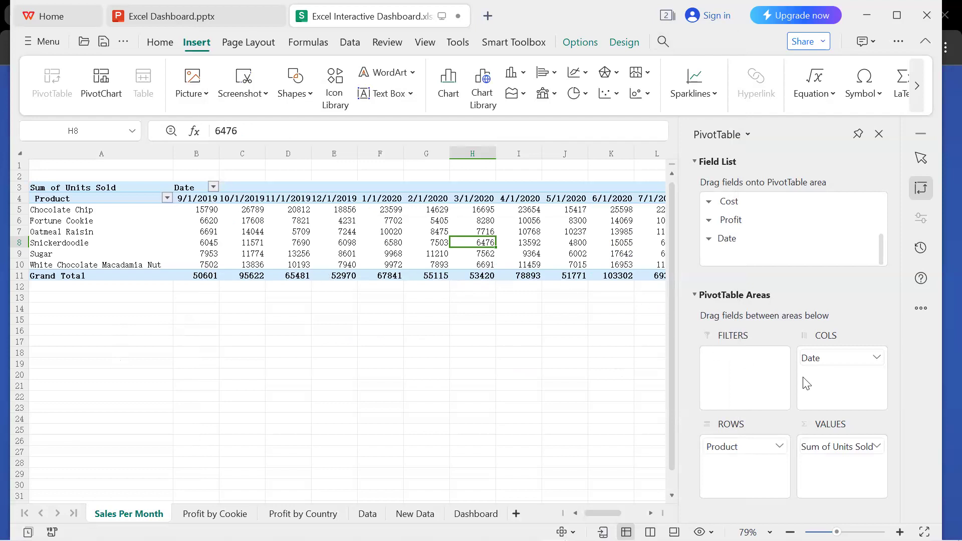
Rearrange the Sales Per Month PivotTable so that Date forms the rows and Product forms the columns.
drag(830, 367, 573, 368)
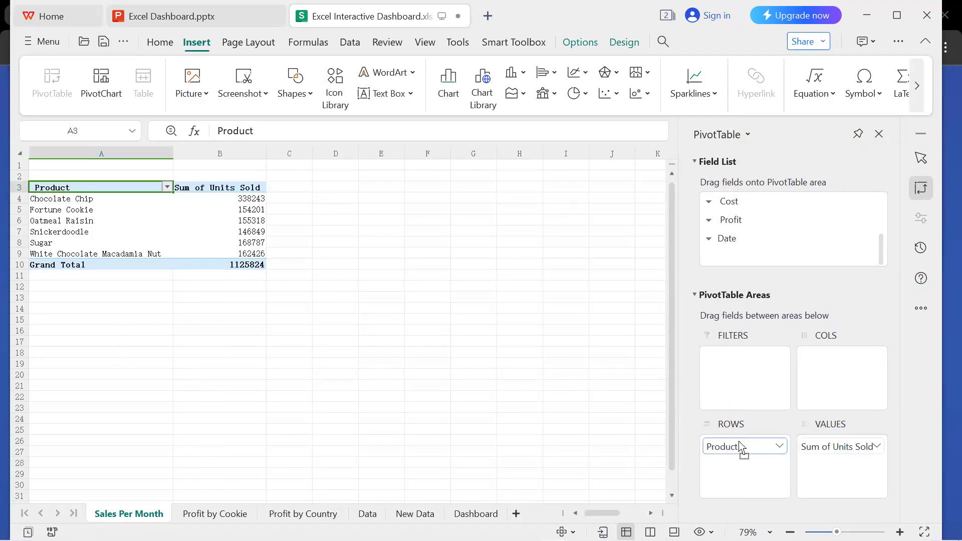
drag(566, 392, 567, 392)
drag(742, 244, 758, 458)
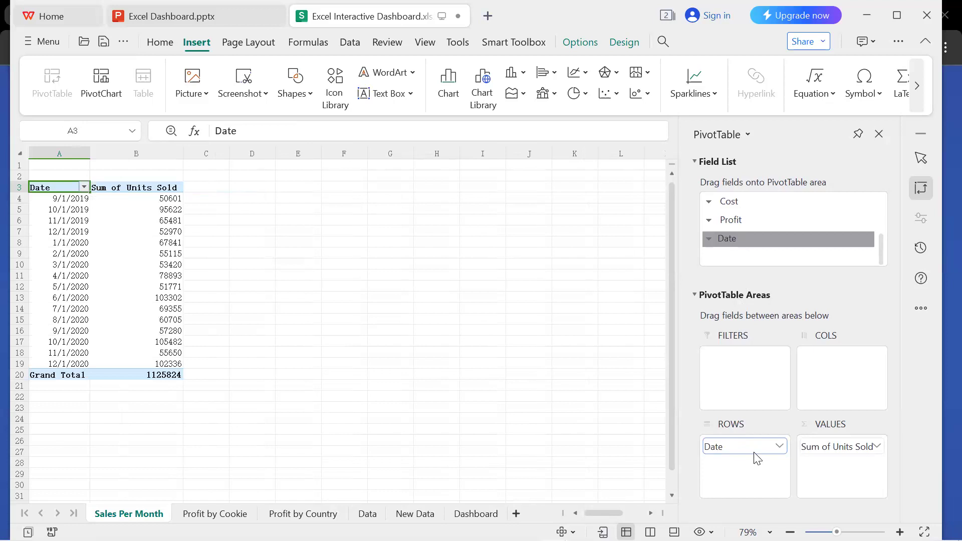
drag(741, 218, 551, 424)
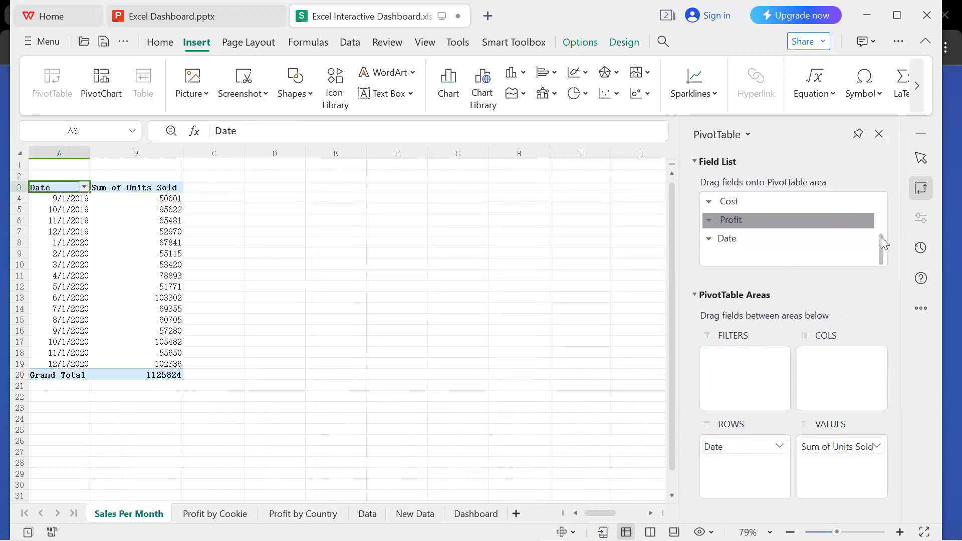
drag(882, 237, 872, 198)
drag(743, 224, 840, 376)
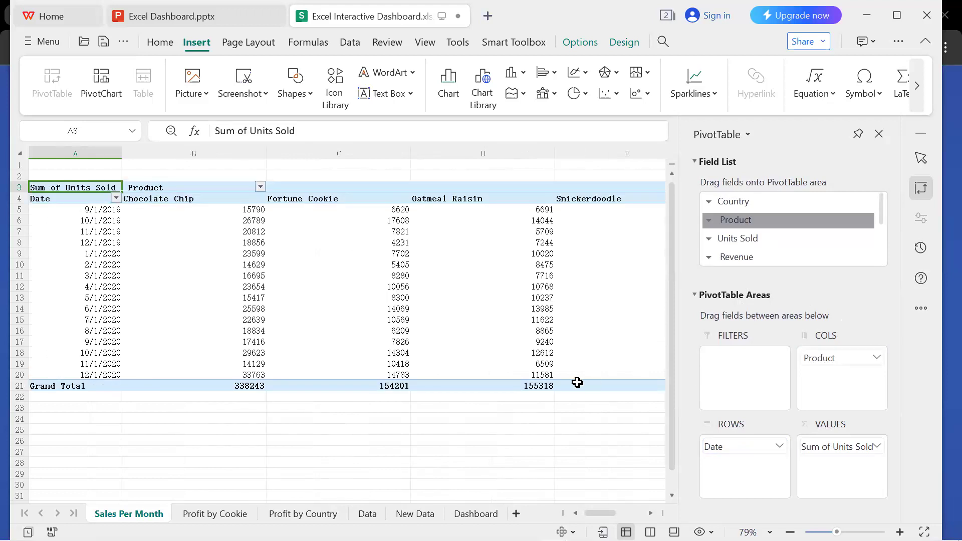
Insert a Line chart of units sold by date for each product and enlarge it to about 3.27 in high by 6.27 in wide.
mouse_move(594, 510)
mouse_down()
mouse_move(655, 507)
mouse_move(576, 517)
mouse_up()
click(457, 77)
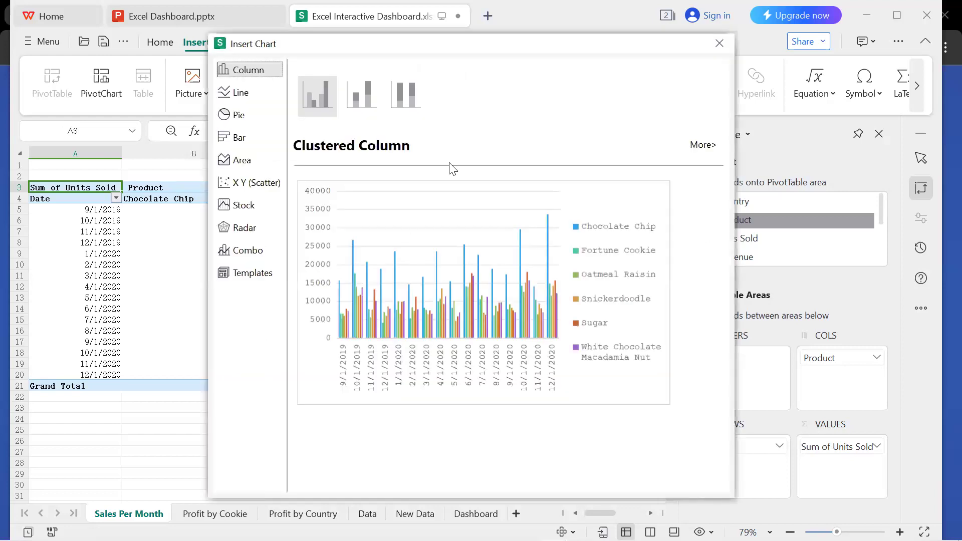
click(238, 100)
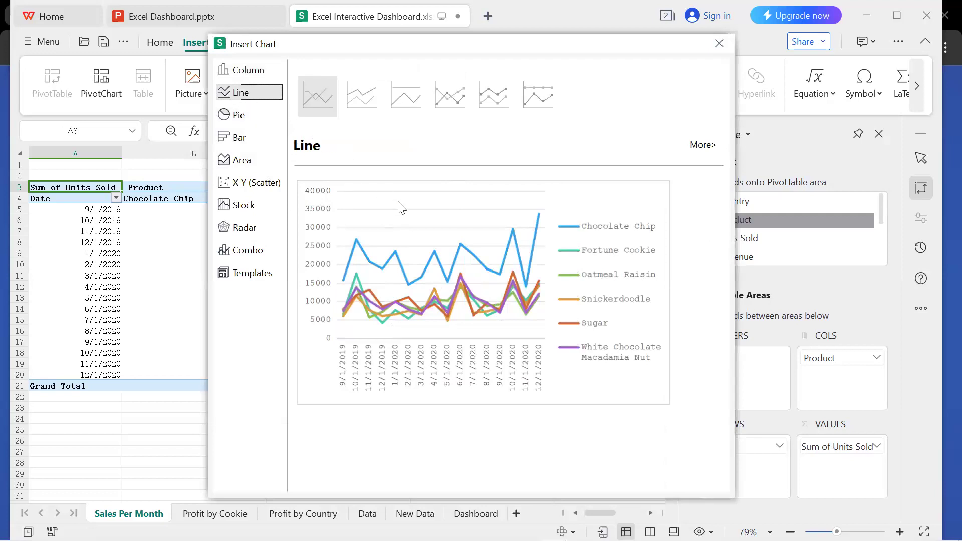
click(531, 316)
drag(505, 416, 563, 432)
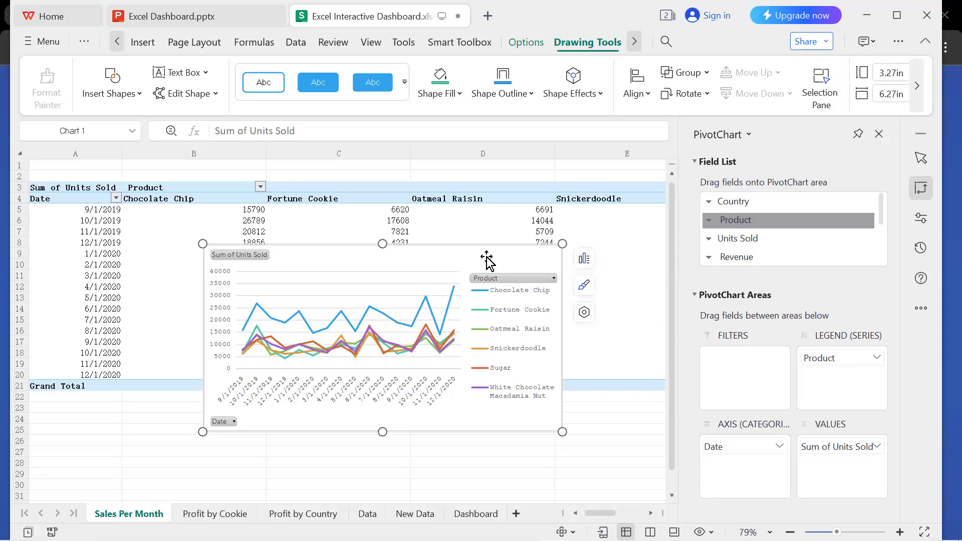
Remove the field buttons from the Sales Per Month line chart.
click(246, 252)
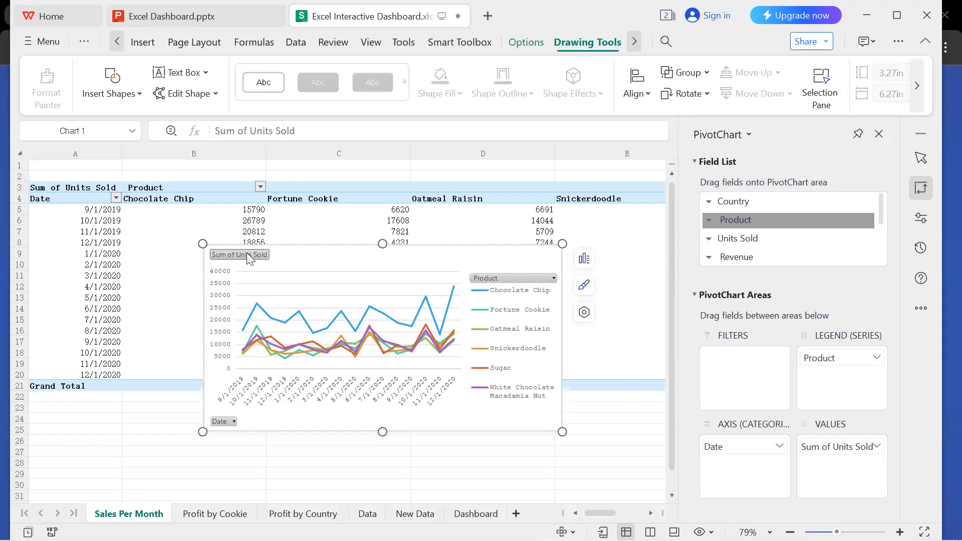
key(Delete)
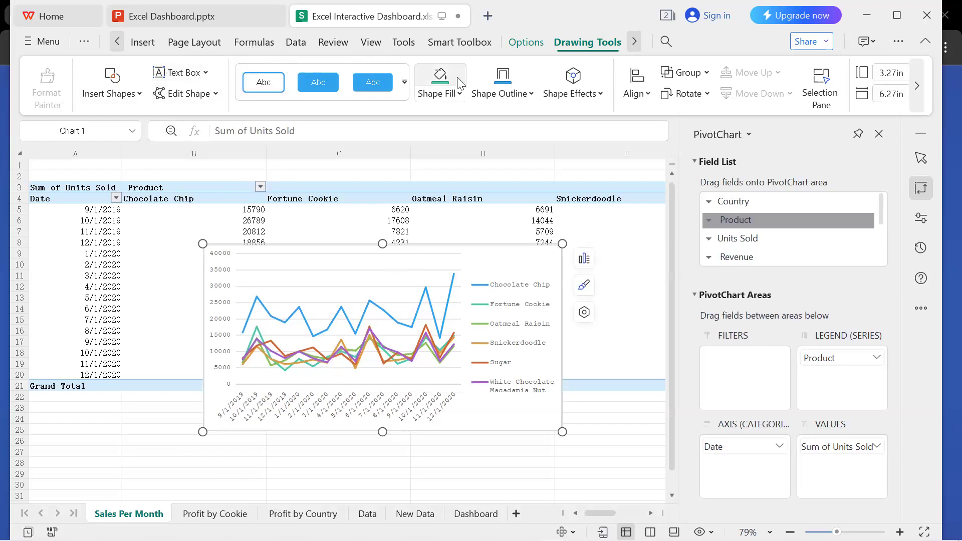
click(531, 48)
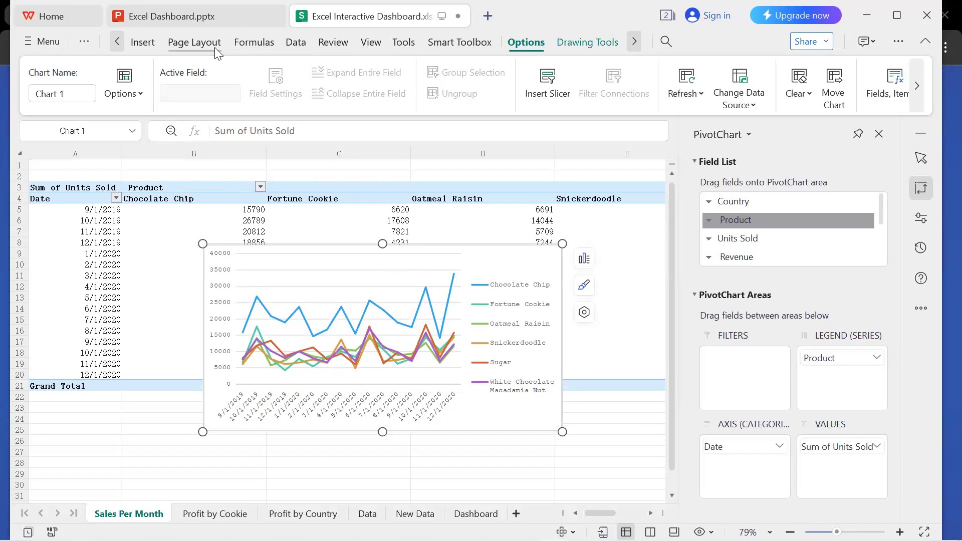
click(145, 46)
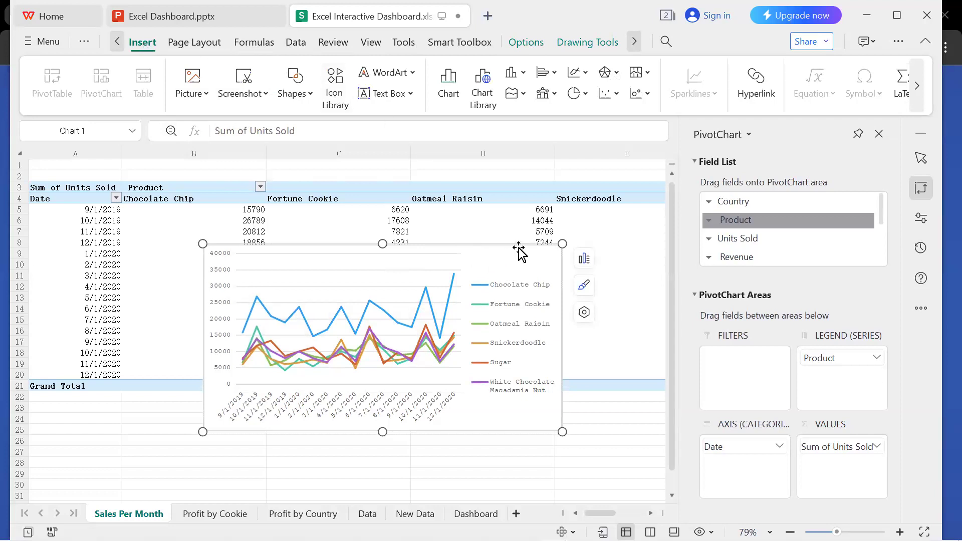
click(576, 45)
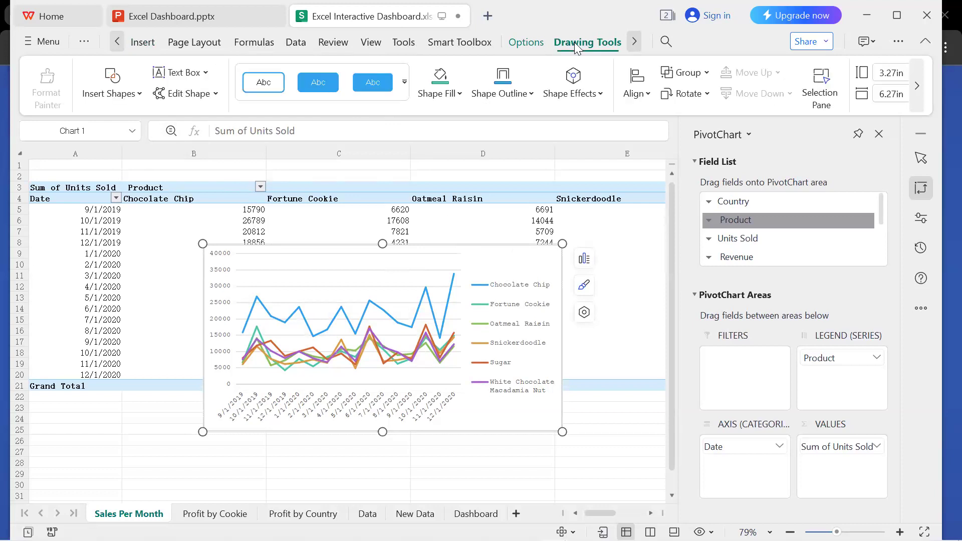
click(537, 44)
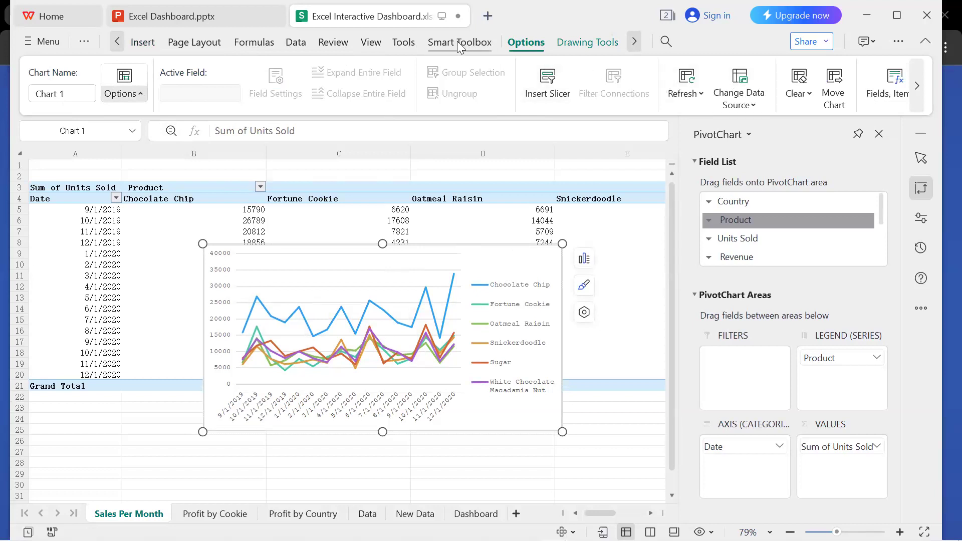
click(404, 43)
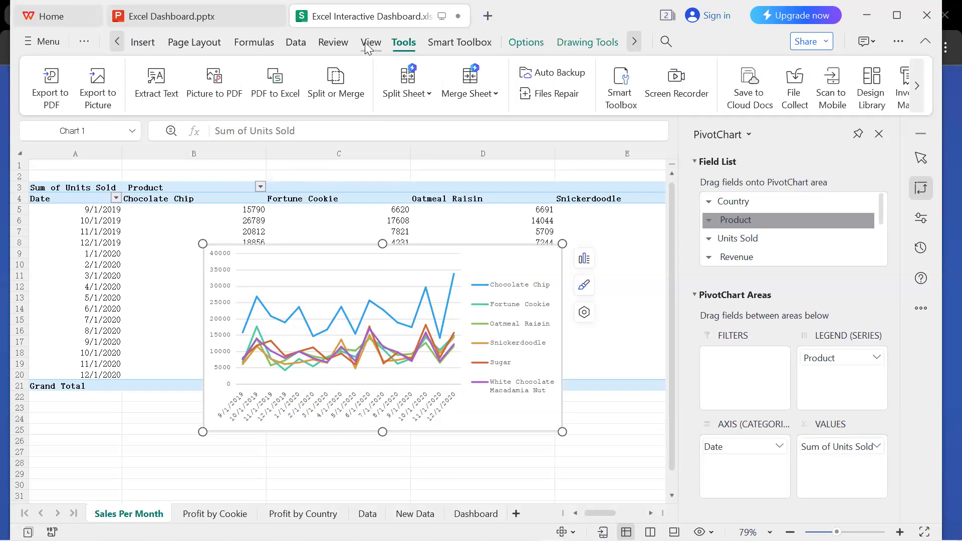
click(369, 44)
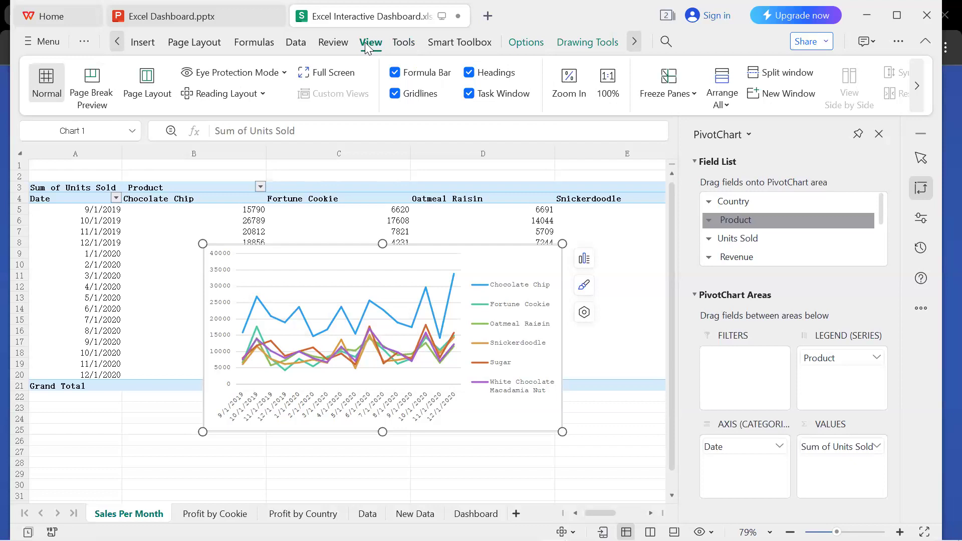
click(471, 44)
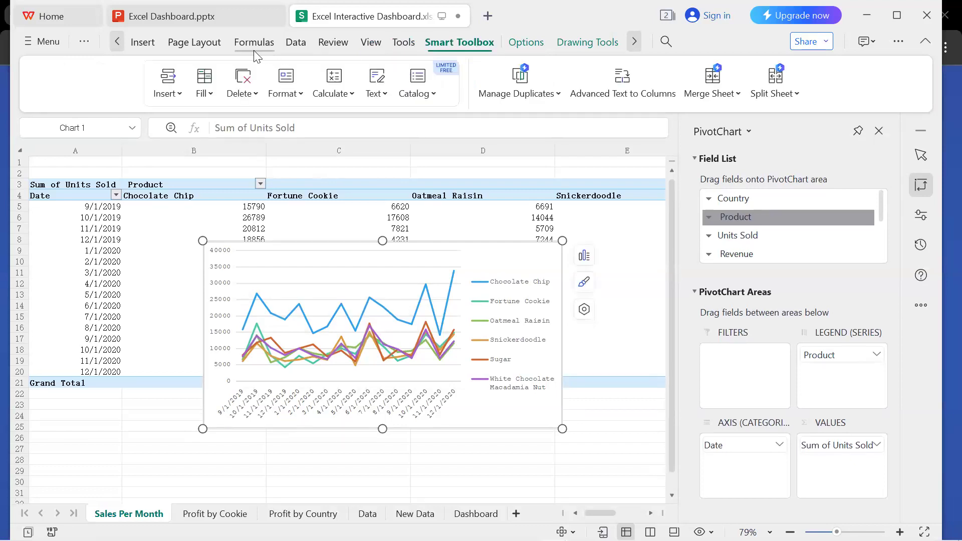
click(203, 43)
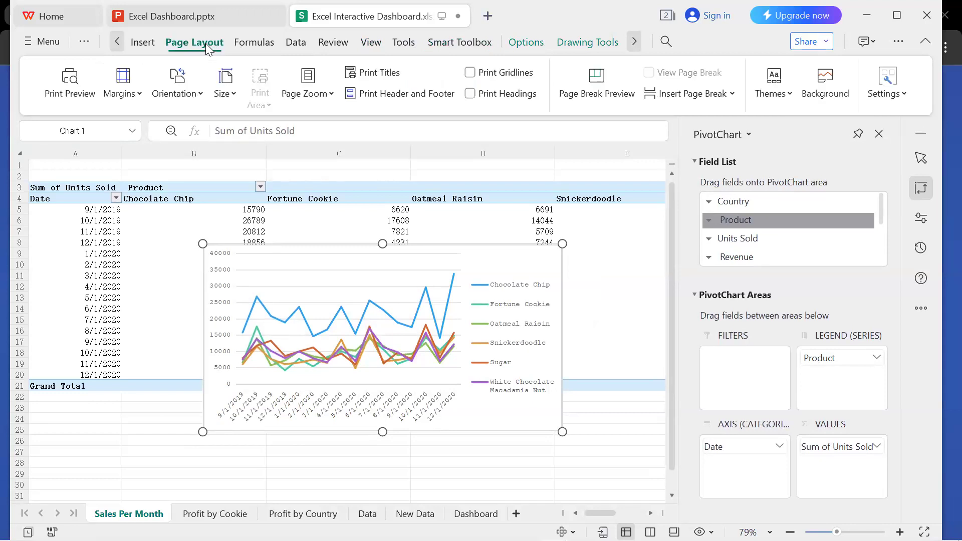
click(145, 41)
click(121, 45)
click(121, 45)
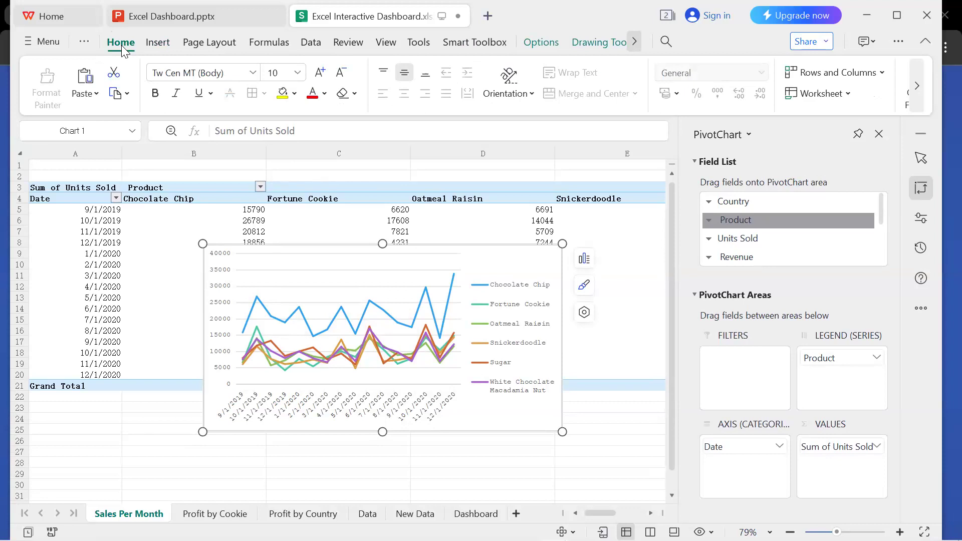
click(501, 267)
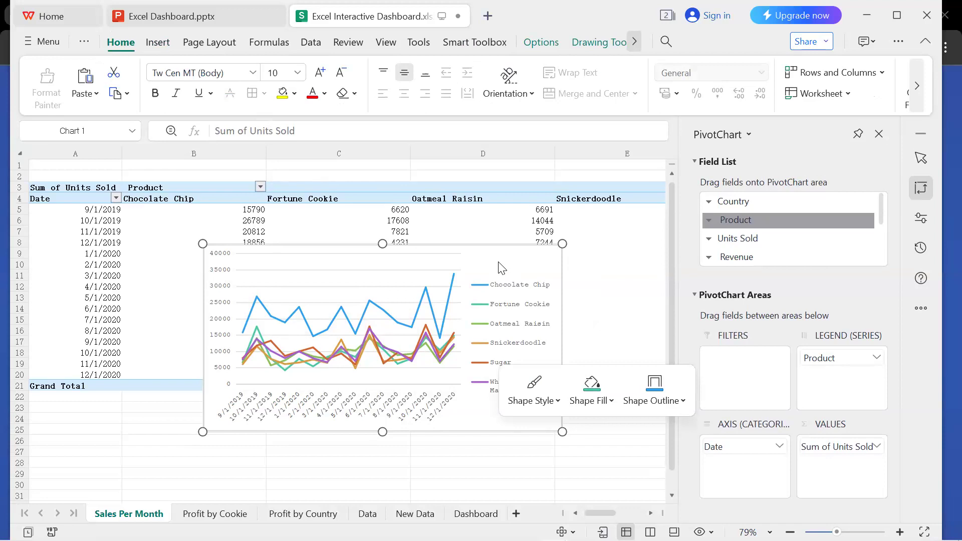
click(655, 278)
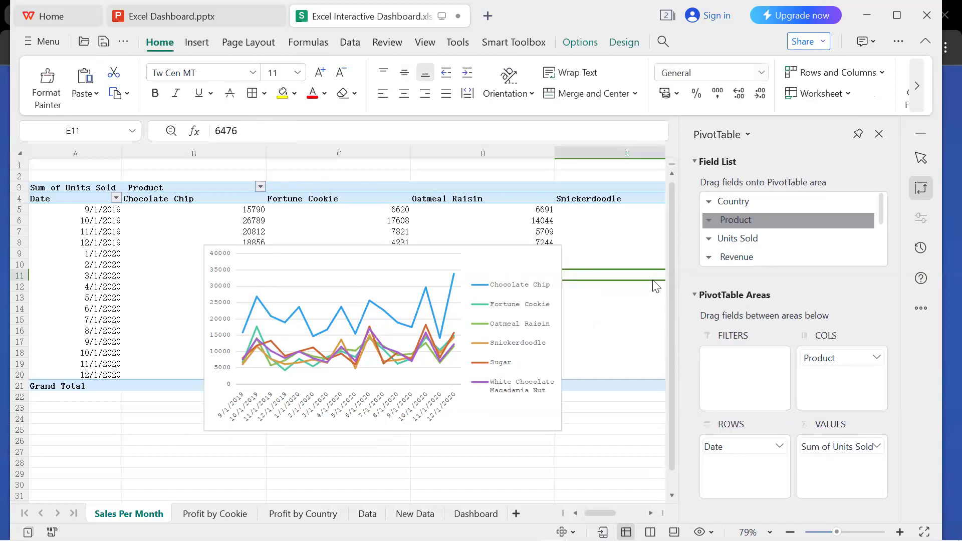
Add a chart title above the plot of the units-sold line chart and set its text to "Sales Per Month".
click(537, 267)
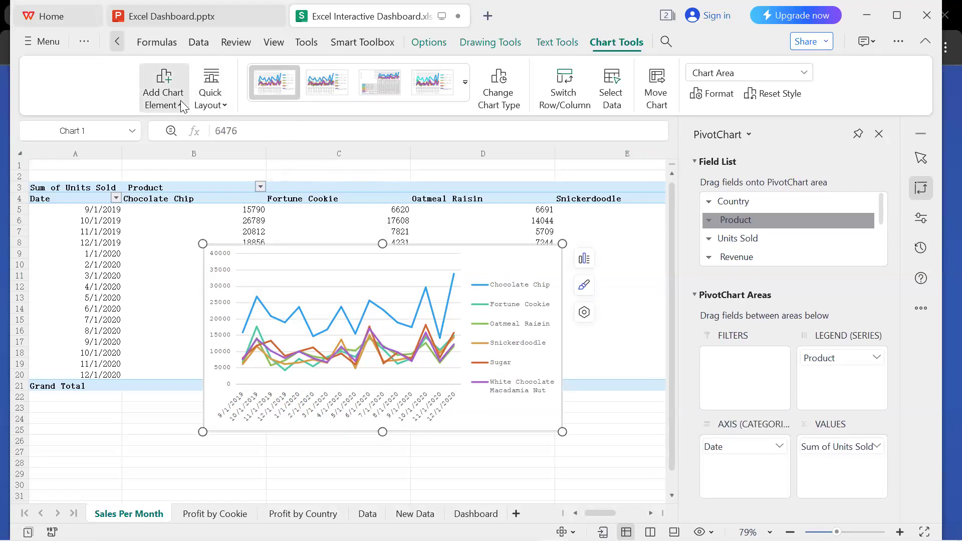
click(339, 221)
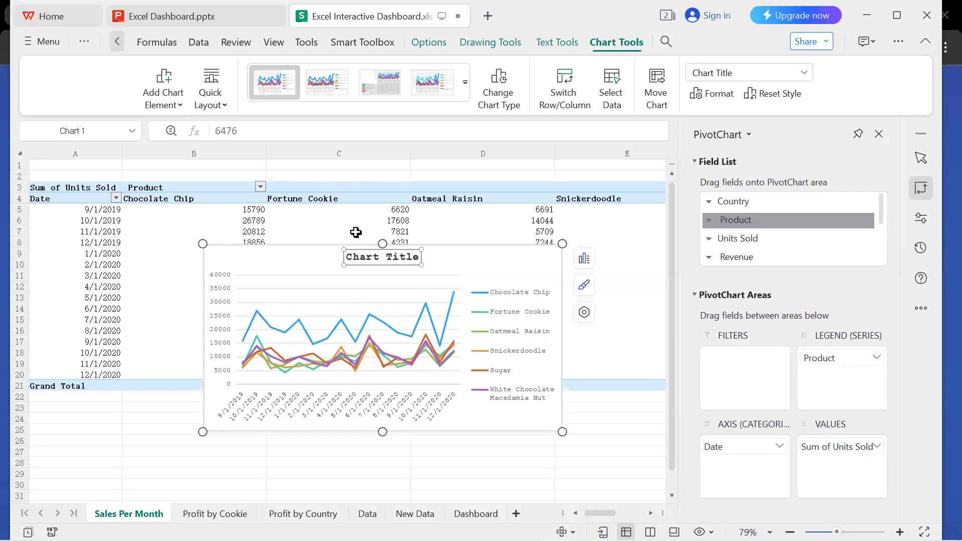
click(415, 258)
double_click(415, 257)
click(415, 257)
key(BackSpace)
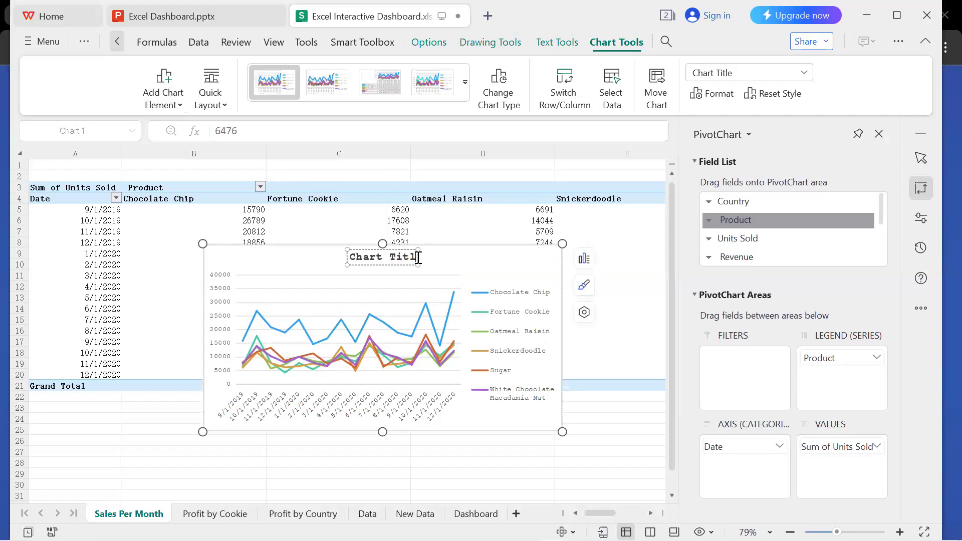
key(BackSpace)
key(BackSpace)
key(BackSpace)
key(BackSpace)
key(BackSpace)
key(BackSpace)
key(BackSpace)
key(BackSpace)
key(BackSpace)
key(BackSpace)
text(Sales)
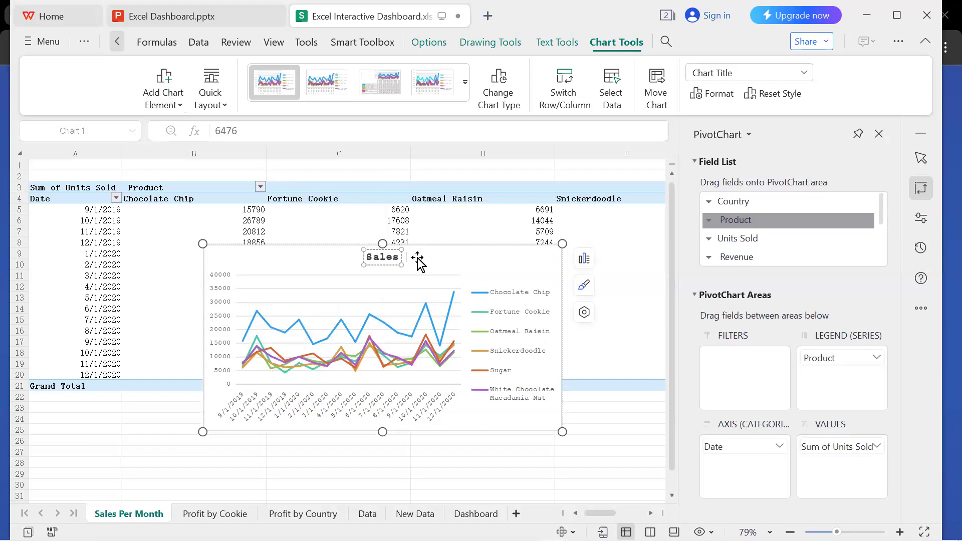
text( Per Mo)
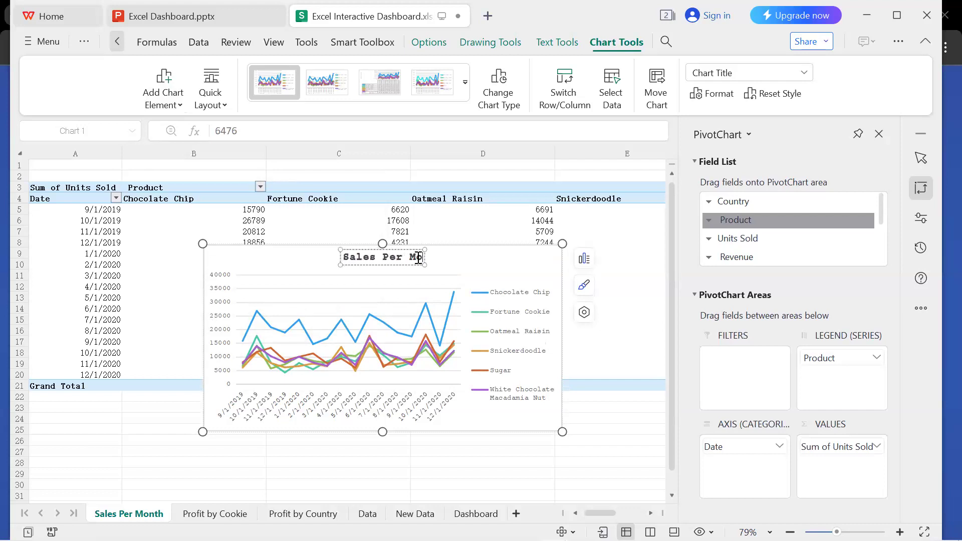
text(nth)
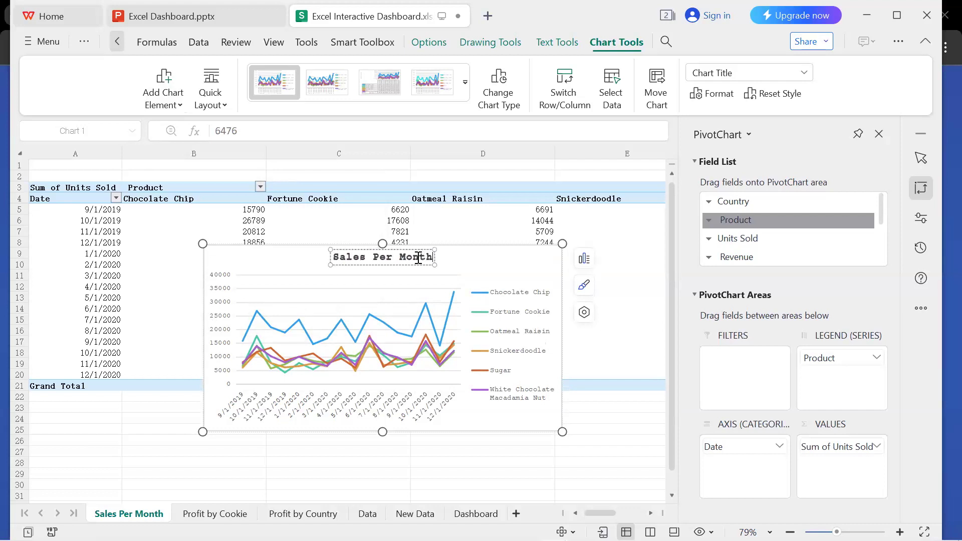
click(482, 275)
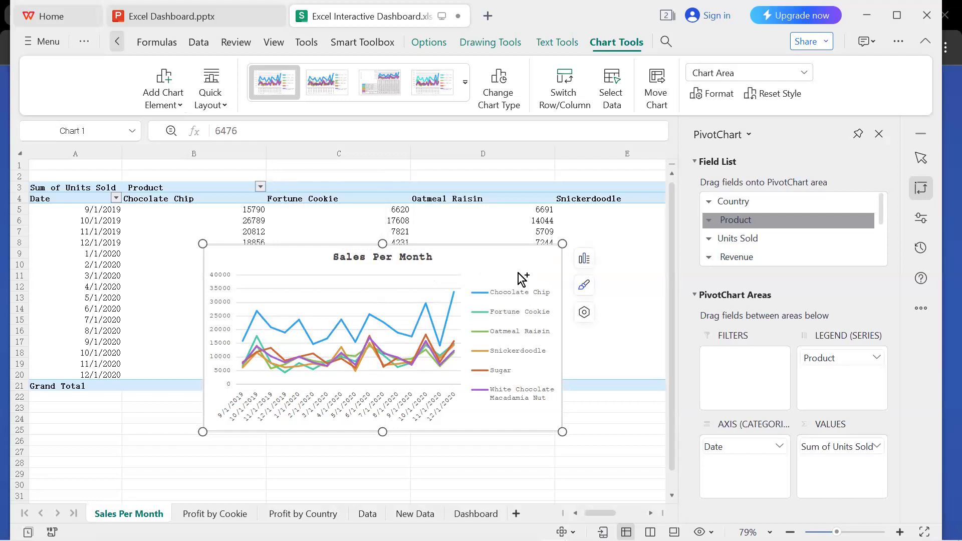
Copy the Sales Per Month chart onto the Dashboard sheet and place it directly below the Profit by Product & Revenue chart.
click(476, 513)
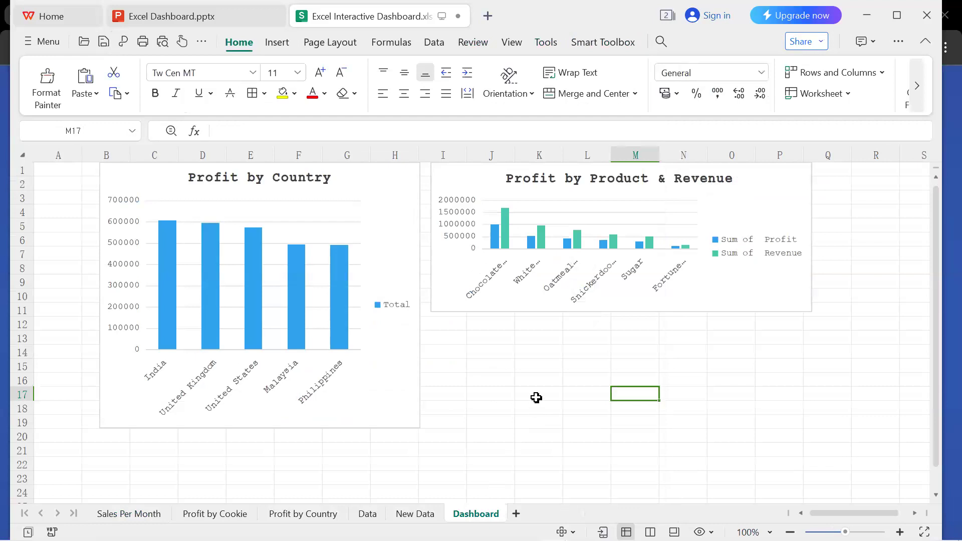
key(ctrl+v)
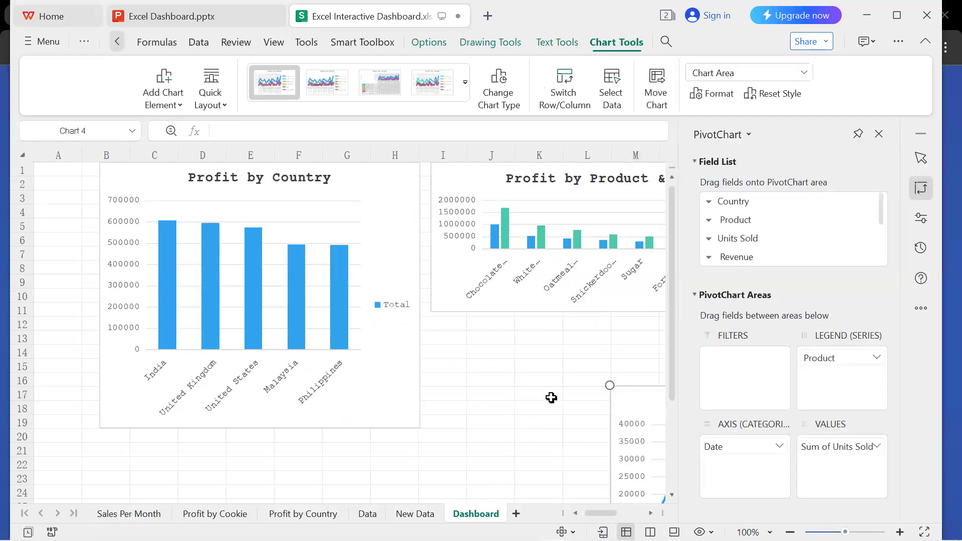
click(879, 133)
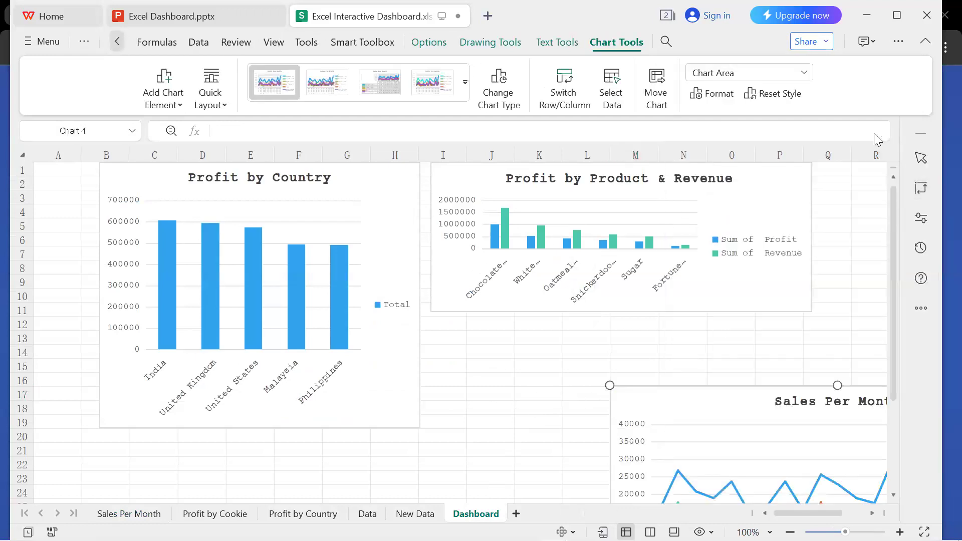
drag(741, 408, 557, 336)
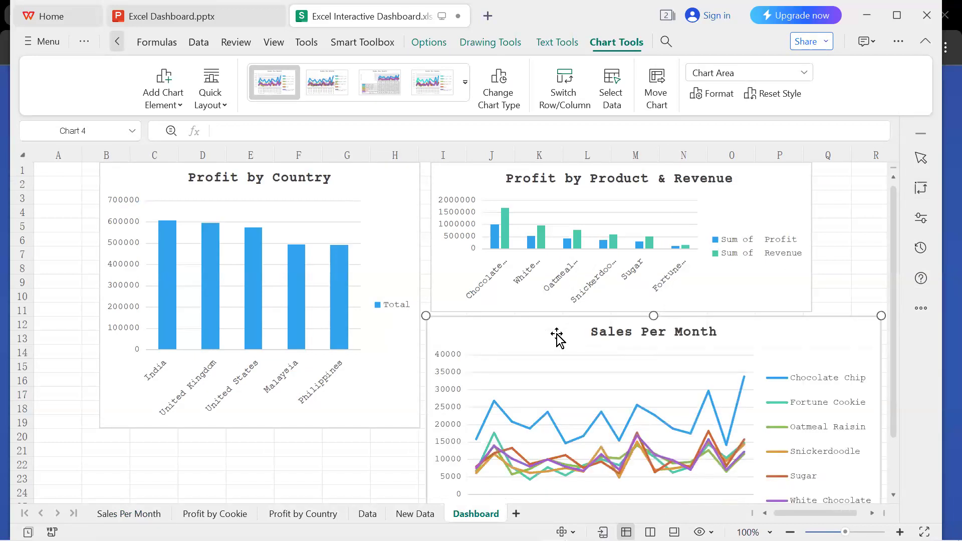
Narrow and shorten the Sales Per Month chart on the Dashboard so it fits beneath the Profit by Product & Revenue chart, down to about row 23.
drag(880, 316, 814, 313)
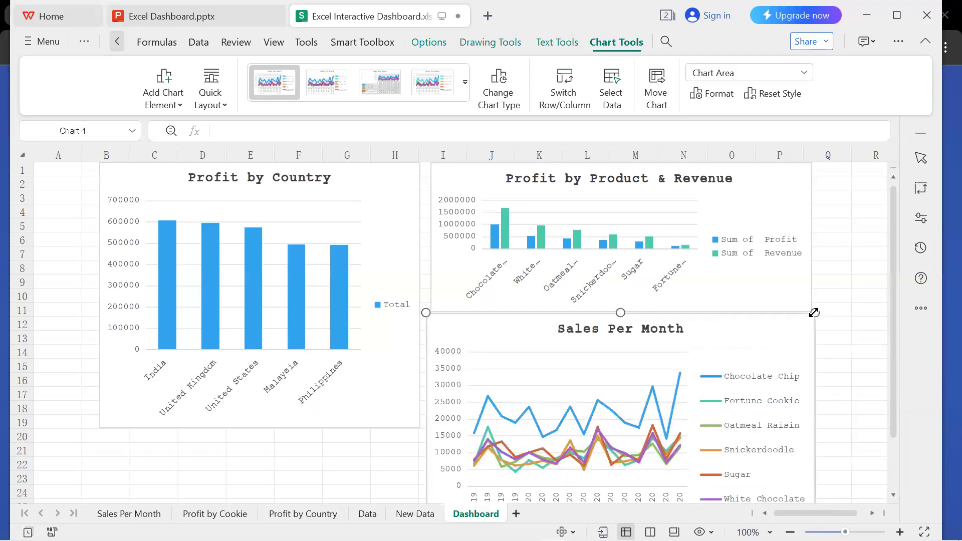
click(400, 464)
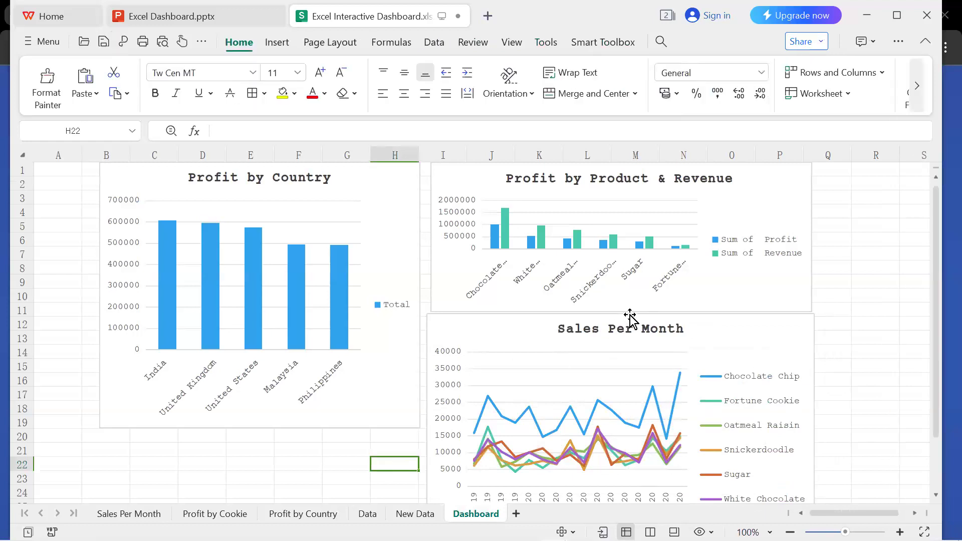
drag(630, 318, 630, 375)
drag(535, 391, 541, 345)
click(880, 134)
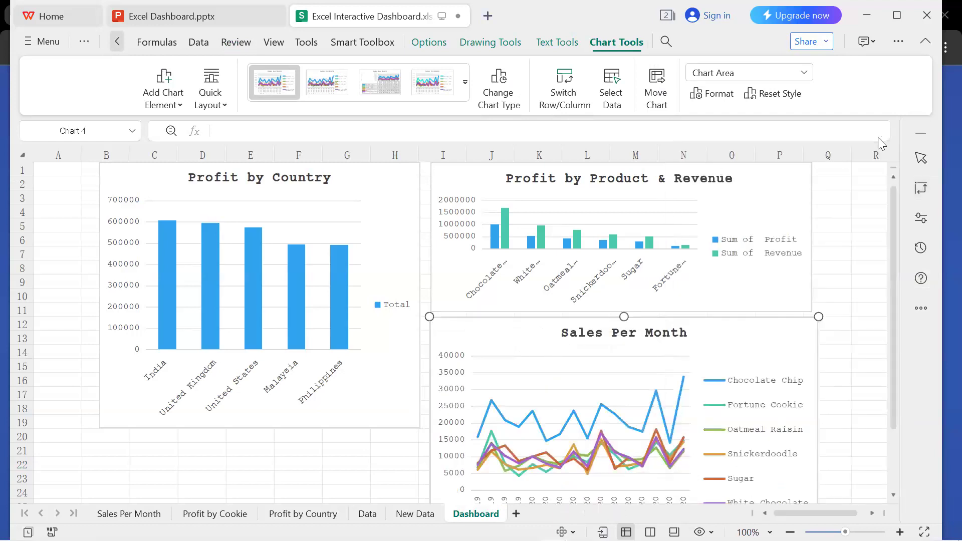
drag(625, 317, 627, 368)
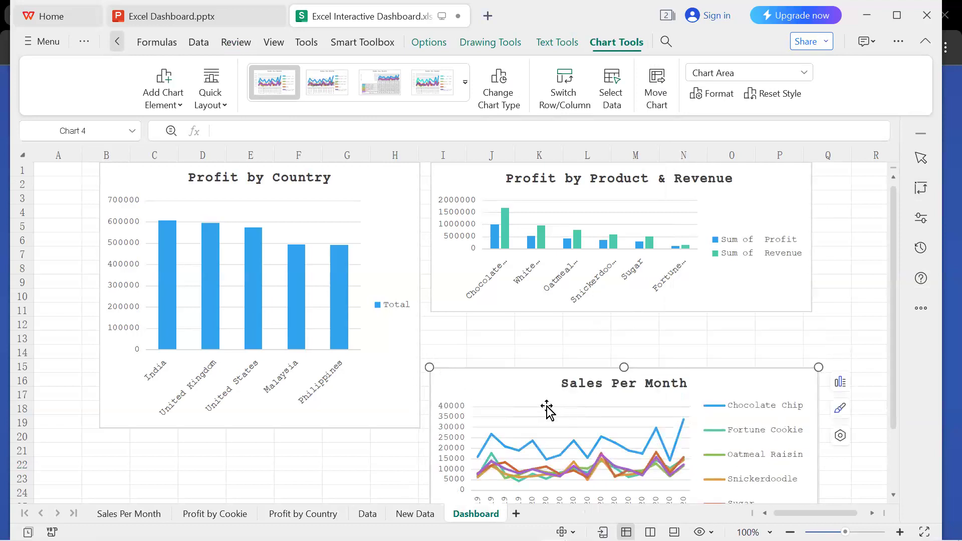
drag(543, 389, 537, 333)
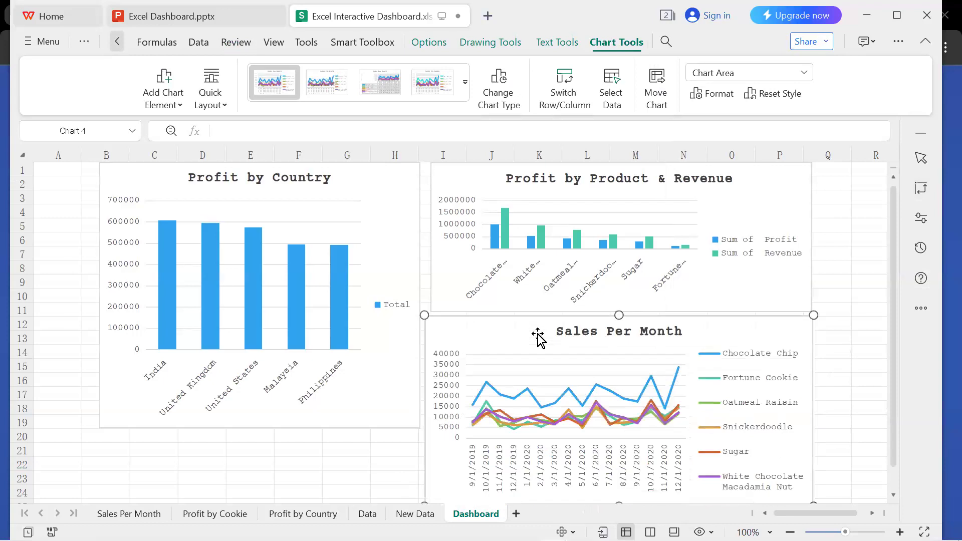
drag(620, 315, 619, 338)
drag(516, 335, 520, 340)
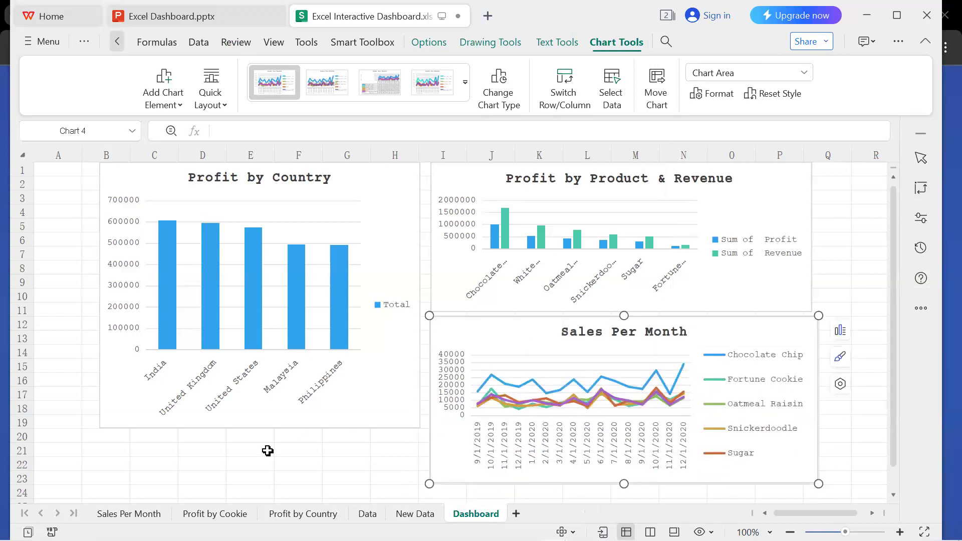
Move the Profit by Country chart down and extend its top edge so it spans from row 1 to about row 23.
click(261, 428)
drag(260, 427, 261, 483)
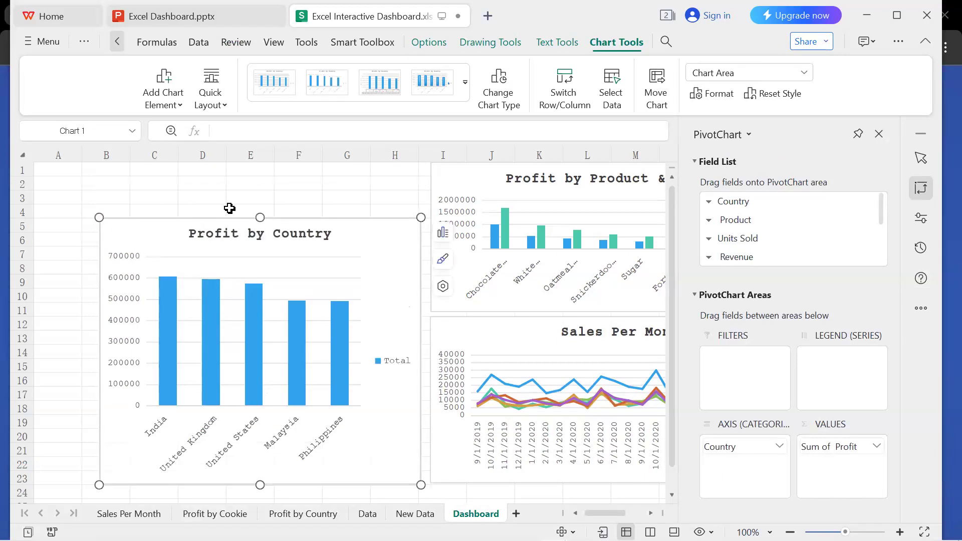
drag(258, 218, 266, 157)
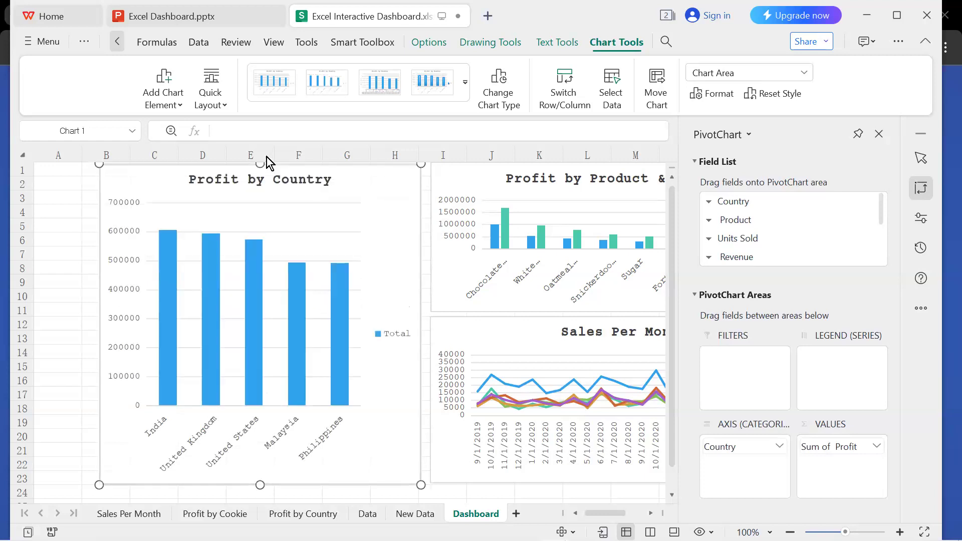
click(67, 288)
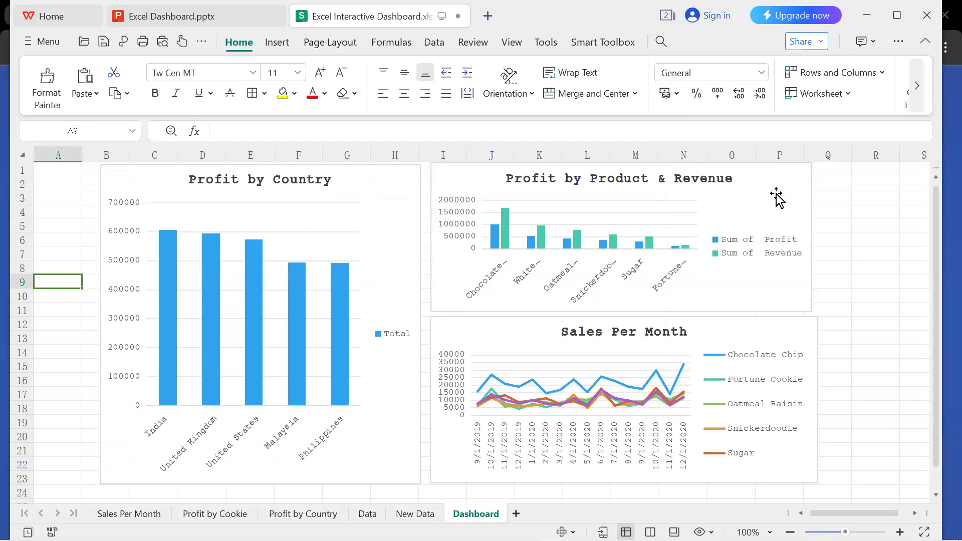
Shift the Profit by Product & Revenue chart about one column to the right, widening the gap beside the Profit by Country chart.
click(780, 199)
click(881, 134)
drag(801, 208, 845, 210)
click(768, 325)
drag(782, 326, 772, 327)
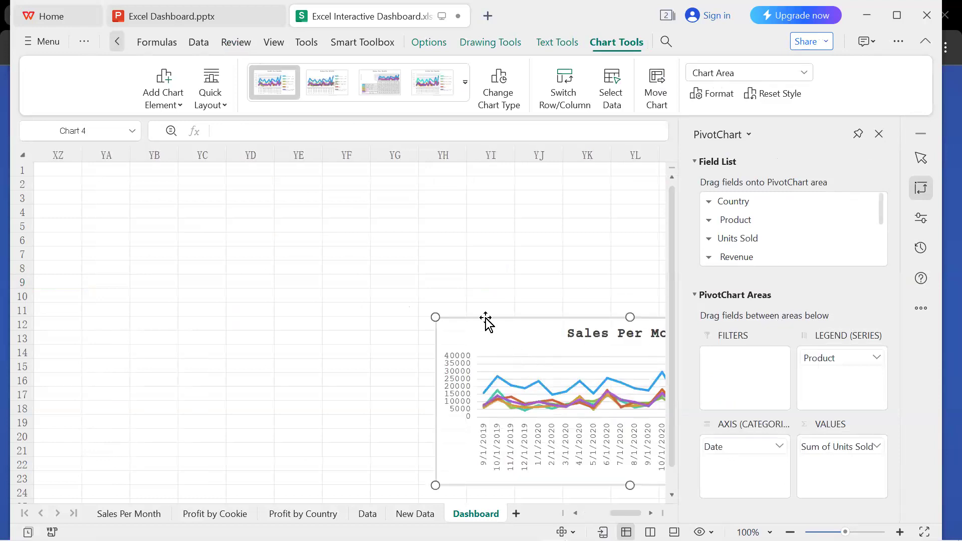
key(ctrl+z)
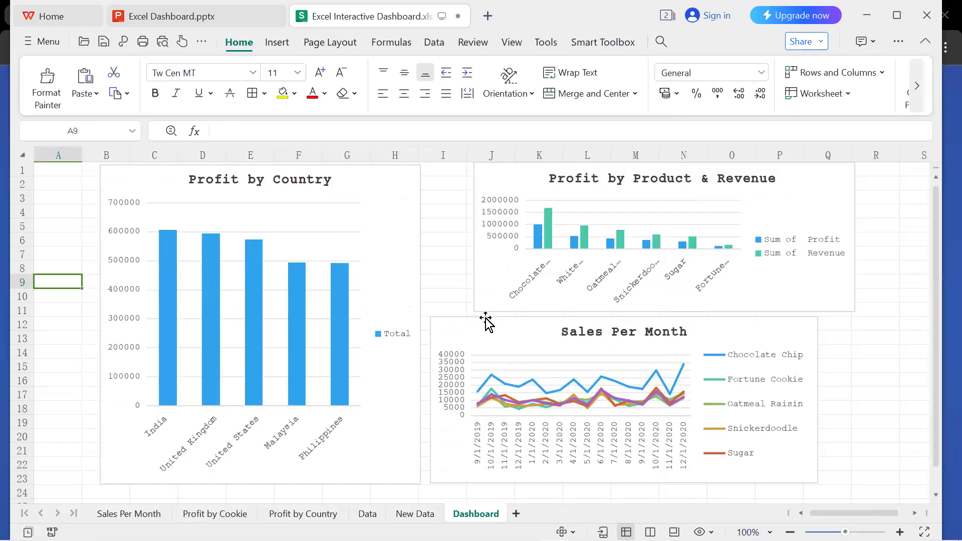
Shift the Sales Per Month chart to the right so its right edge lines up with the Profit by Product & Revenue chart above.
click(720, 327)
click(881, 134)
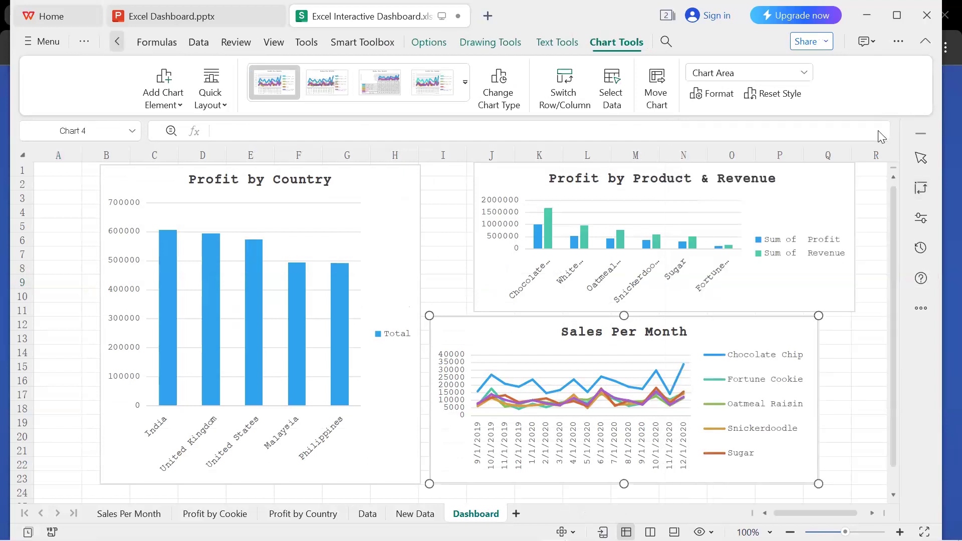
drag(742, 332, 778, 328)
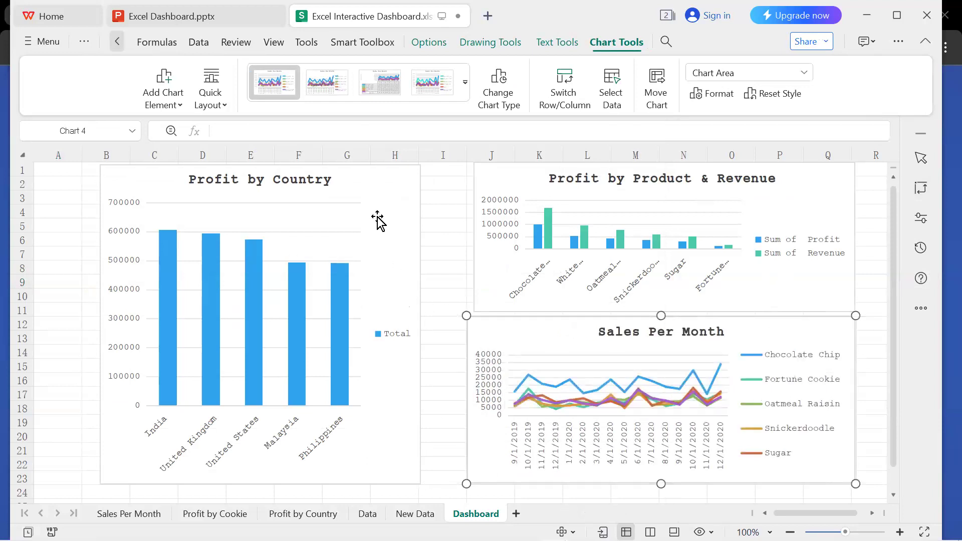
Move the Profit by Country chart about one column to the right so it spans columns C to I, freeing columns A and B.
click(371, 188)
drag(371, 188, 415, 188)
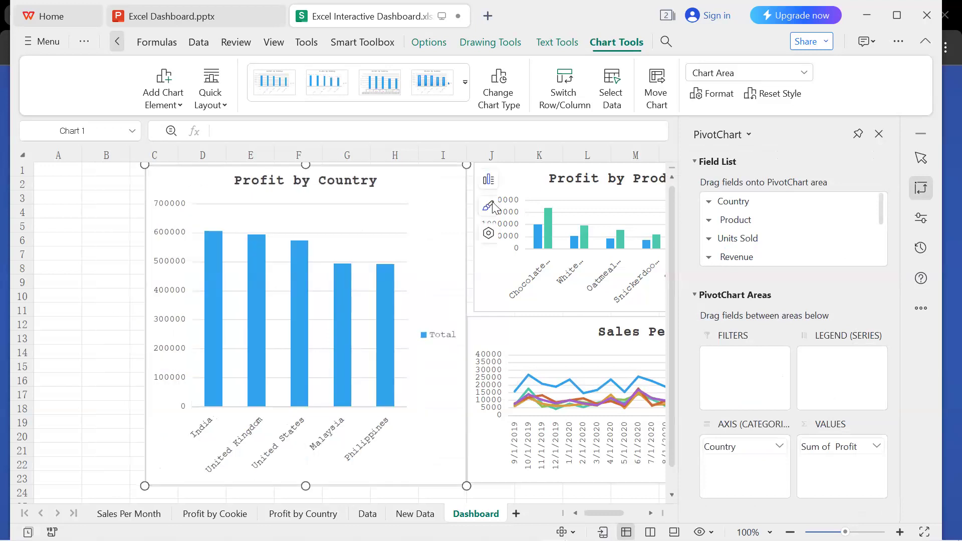
click(882, 134)
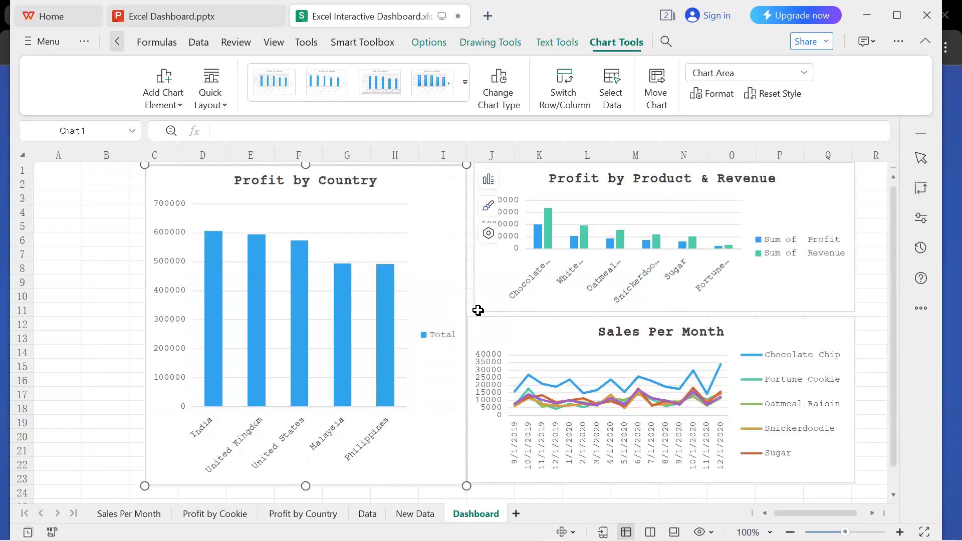
Shift the Sales Per Month chart slightly to the right, leaving a small gap beside the Profit by Country chart.
click(505, 327)
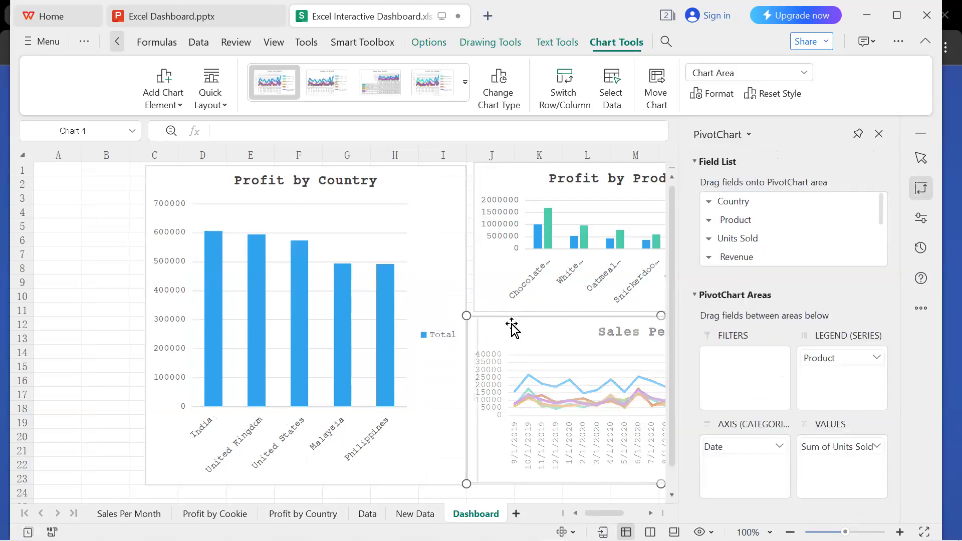
drag(514, 328, 512, 327)
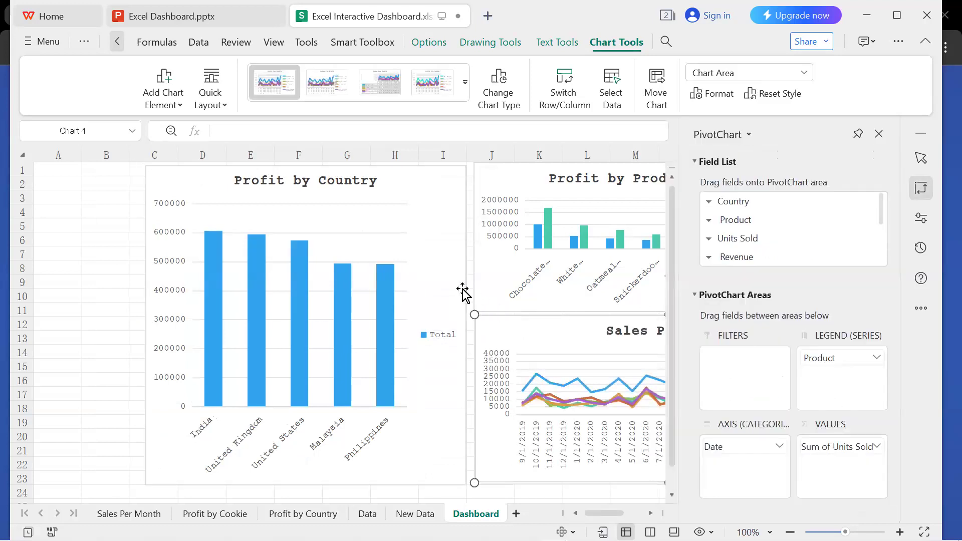
click(879, 134)
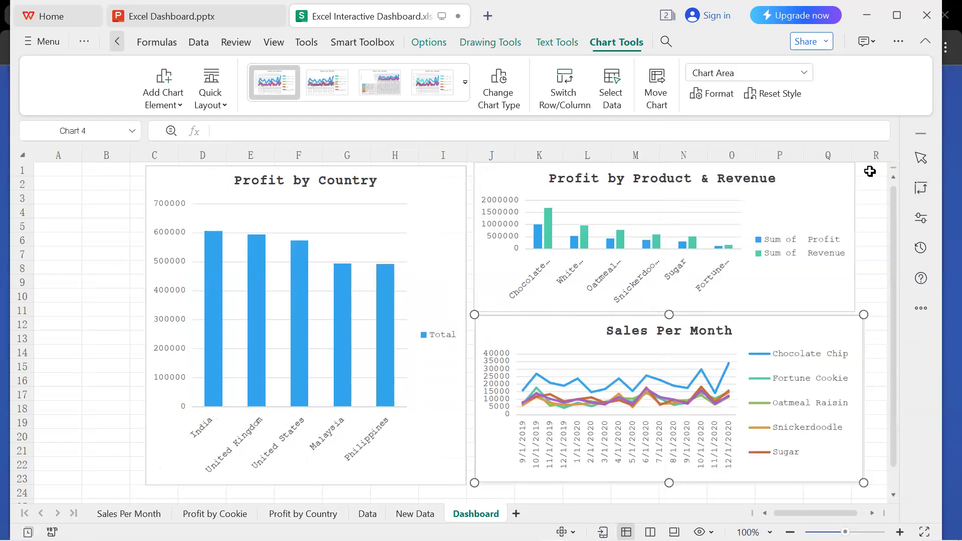
Nudge the Profit by Product & Revenue chart to the right until its left edge lines up with the Sales Per Month chart.
click(855, 278)
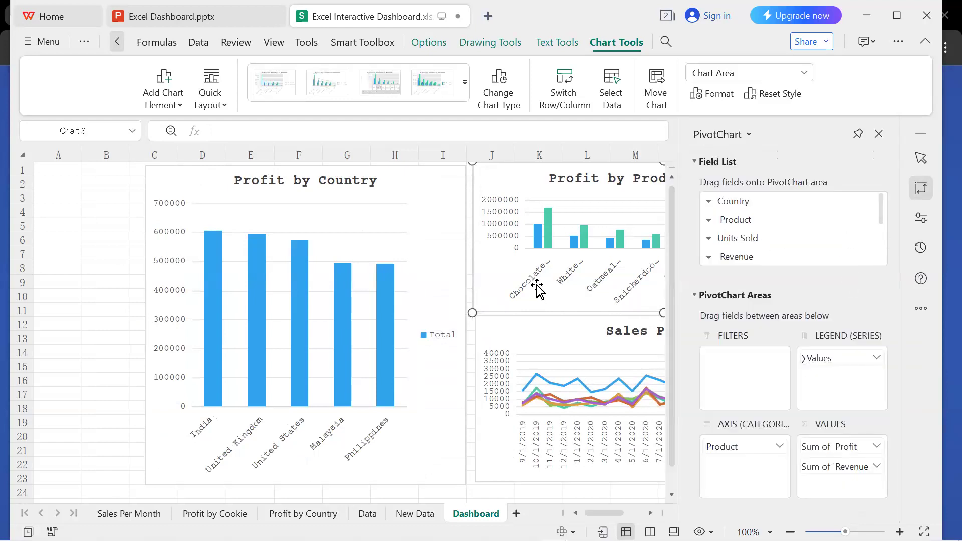
click(880, 134)
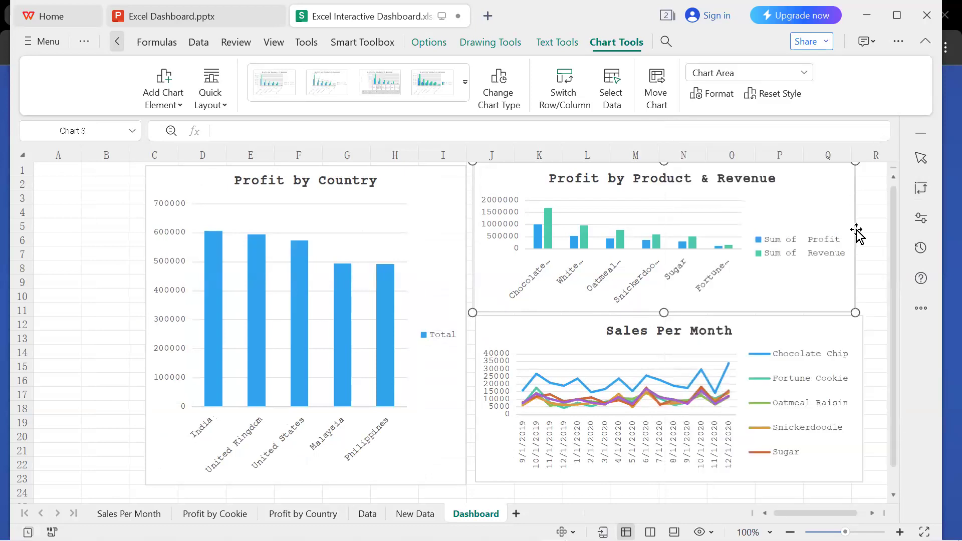
drag(854, 233, 860, 233)
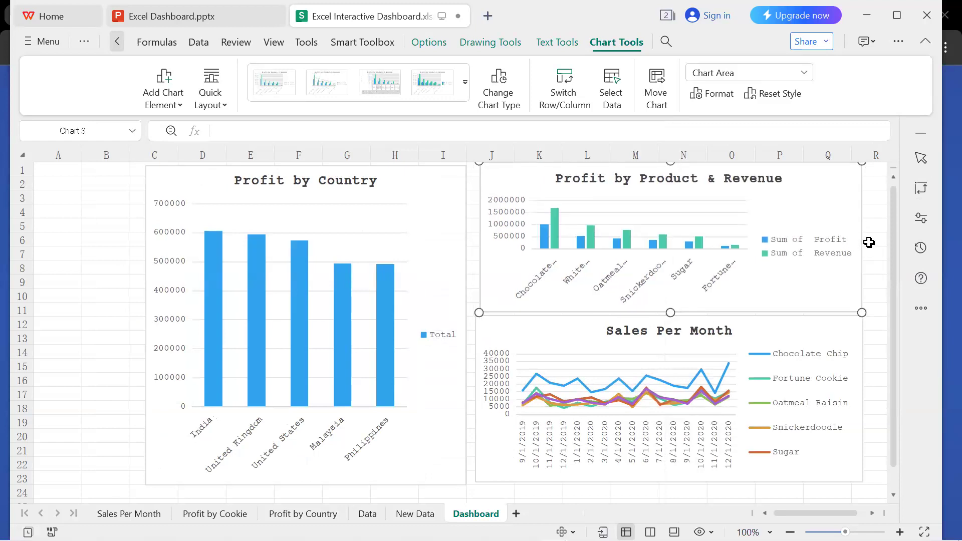
drag(477, 271, 475, 271)
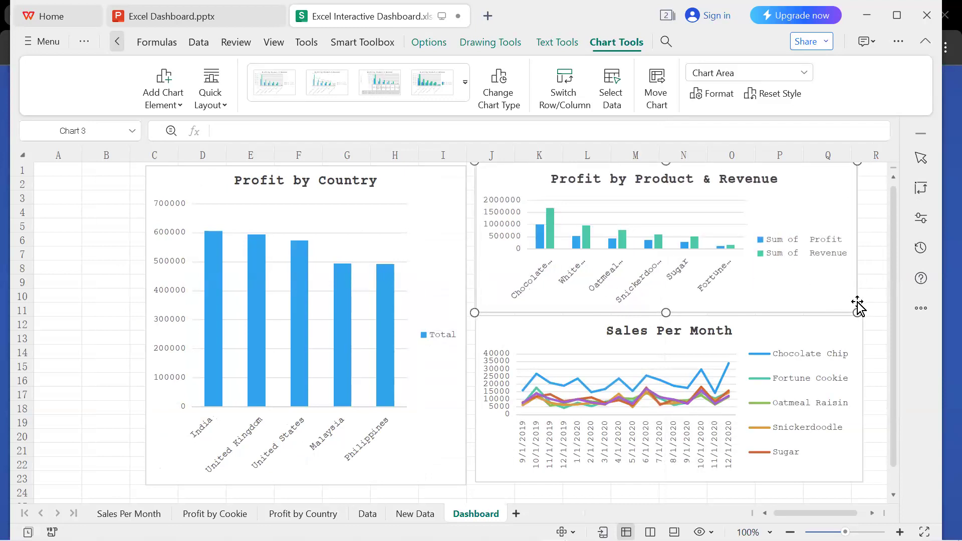
Resize the Sales Per Month chart so its right edge matches the Profit by Product & Revenue chart and its top edge meets that chart.
click(859, 344)
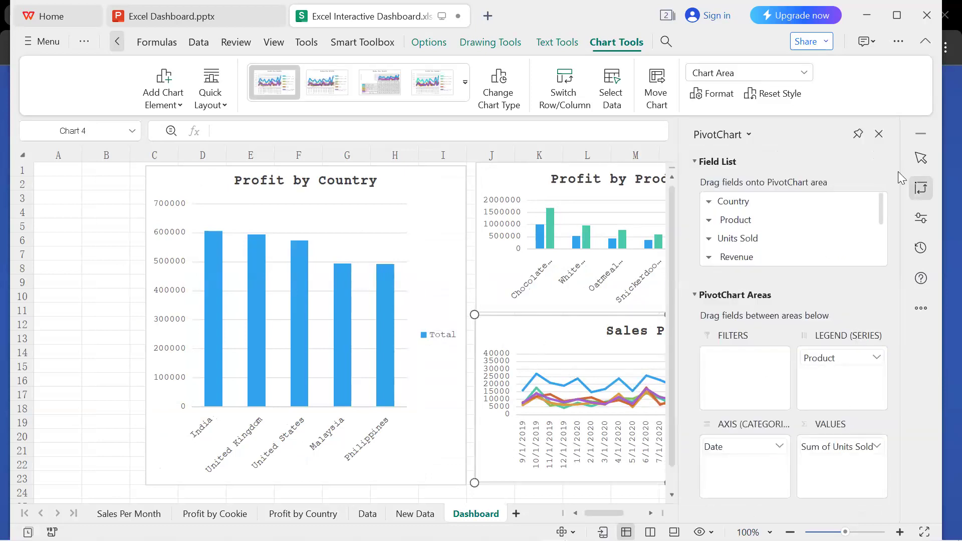
click(879, 134)
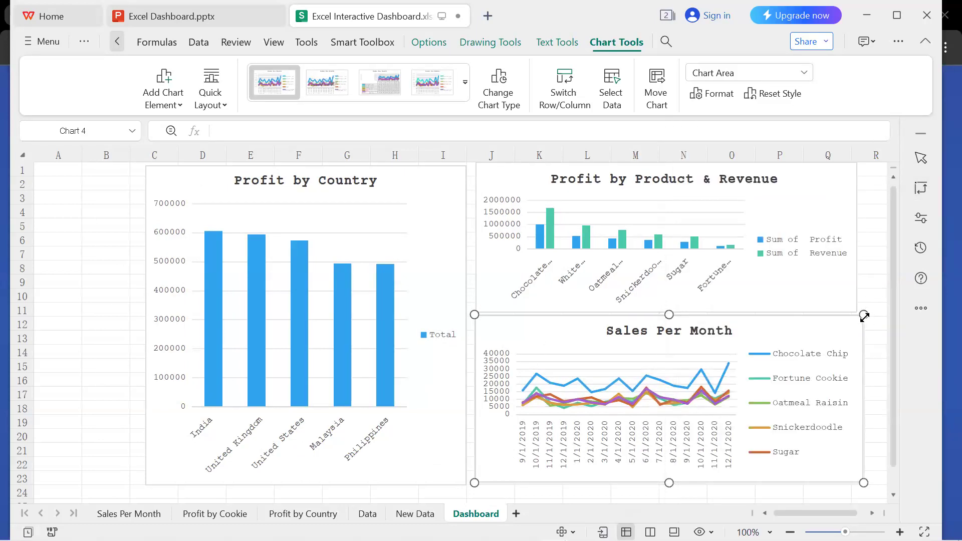
drag(860, 318, 860, 313)
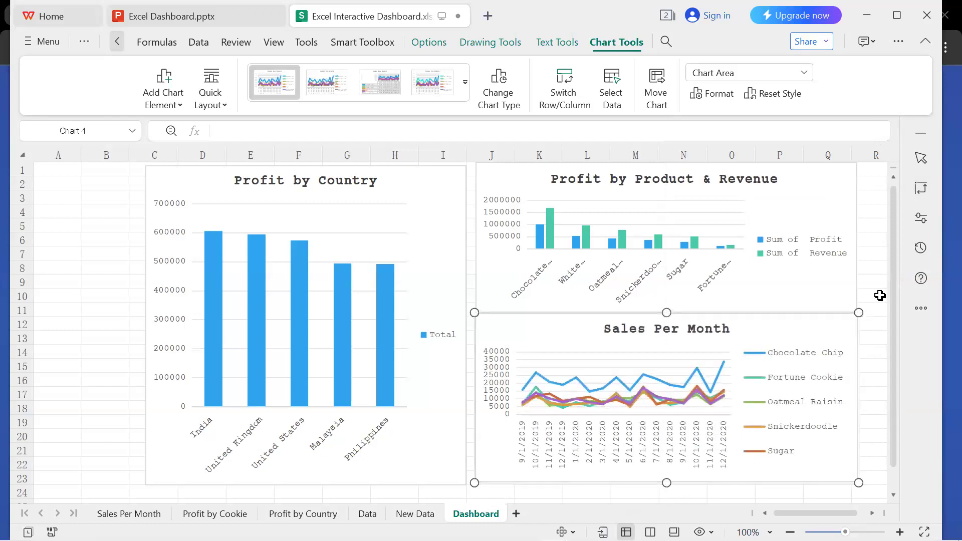
click(880, 296)
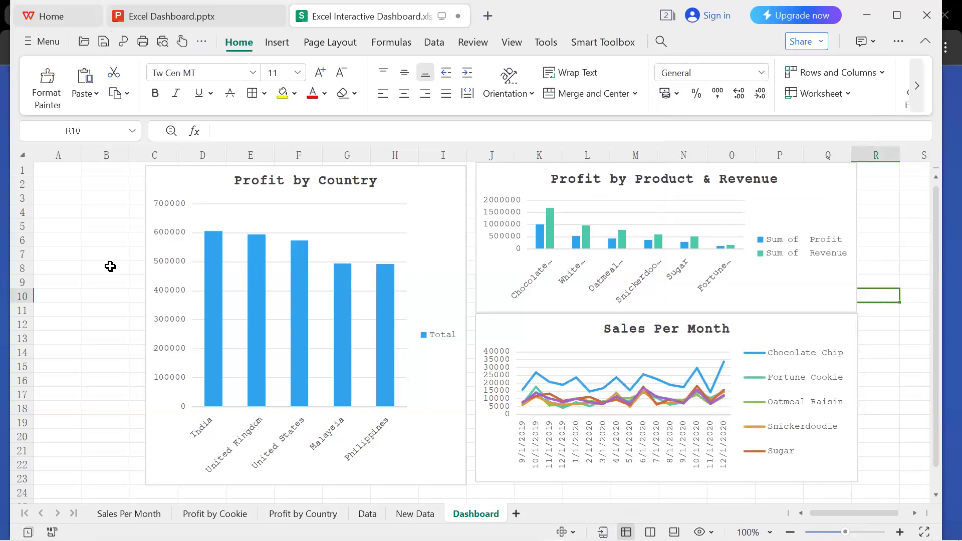
Insert slicers for Country, Product and Date from the Profit by Country chart.
click(434, 196)
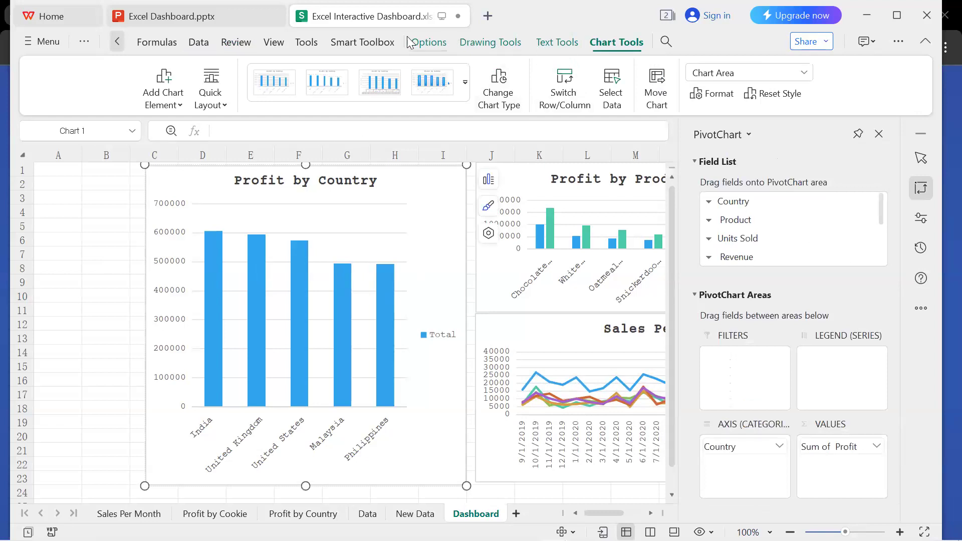
click(542, 42)
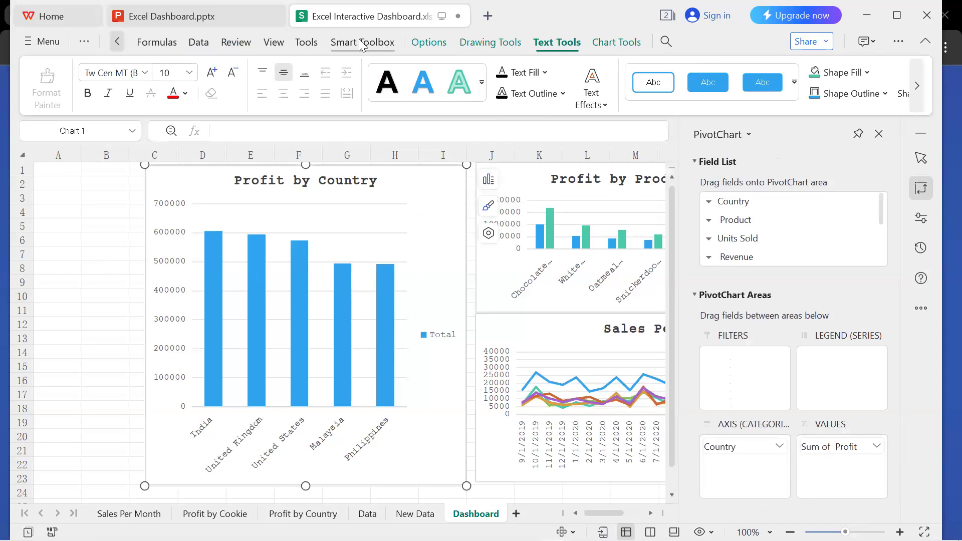
click(601, 44)
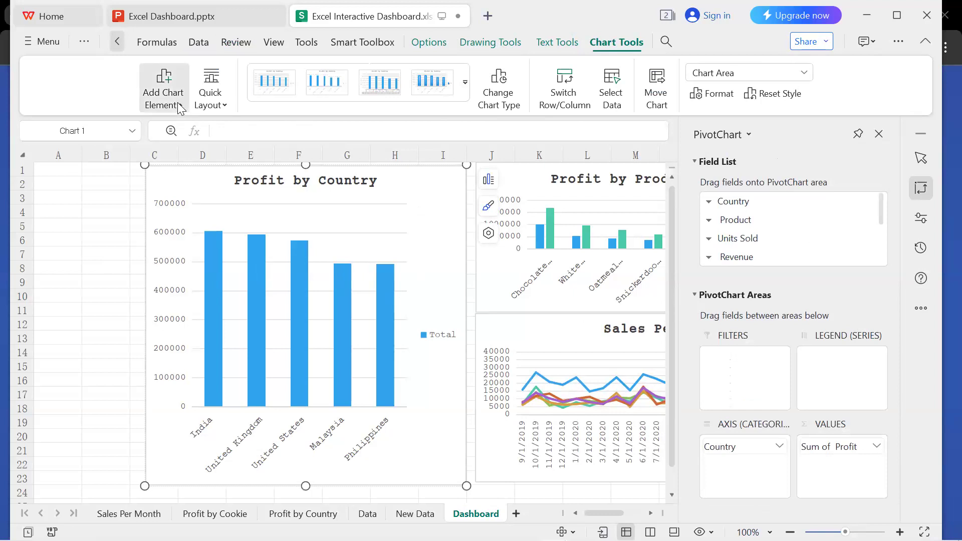
click(439, 42)
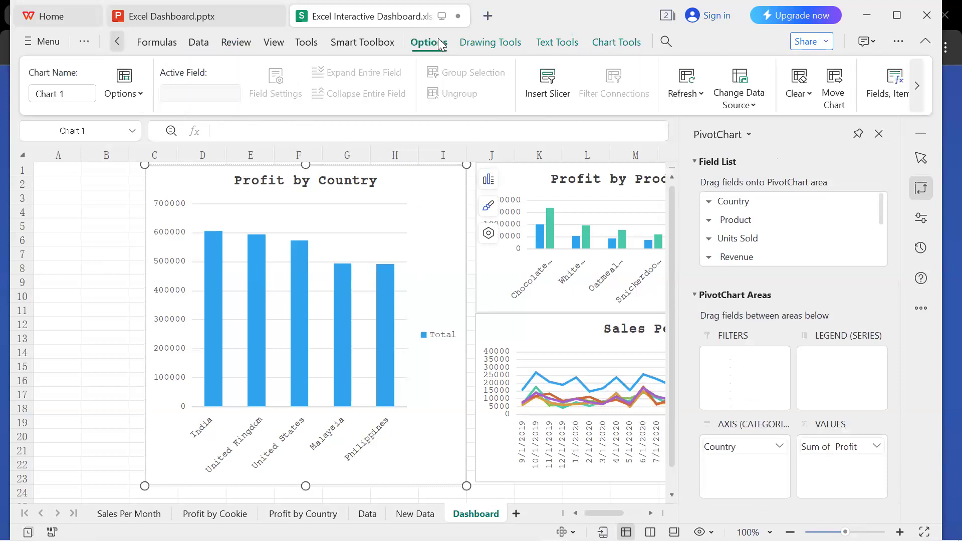
click(552, 84)
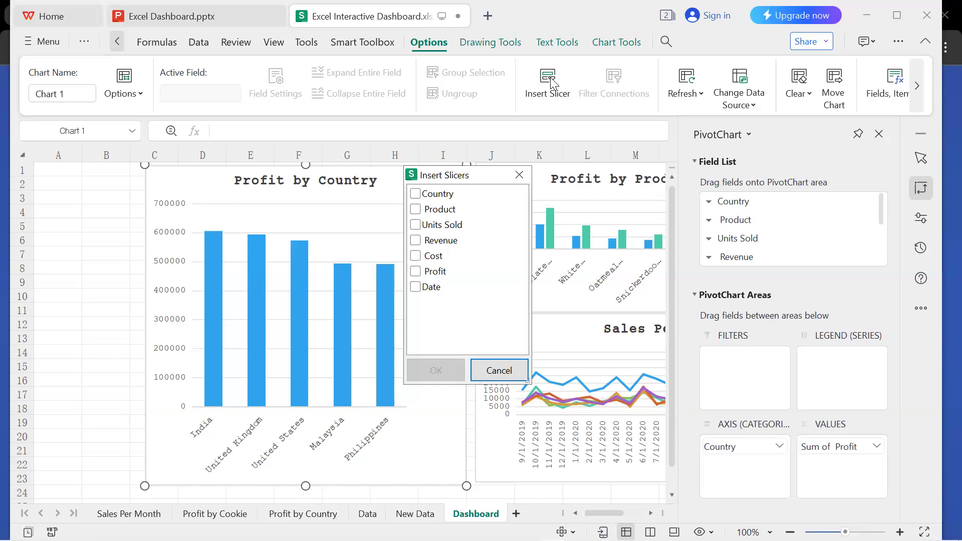
click(416, 194)
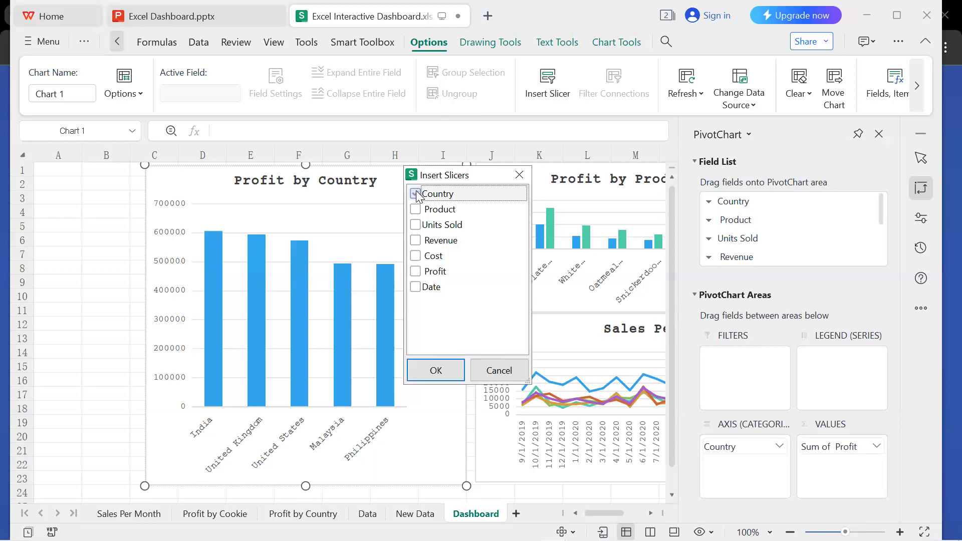
click(418, 211)
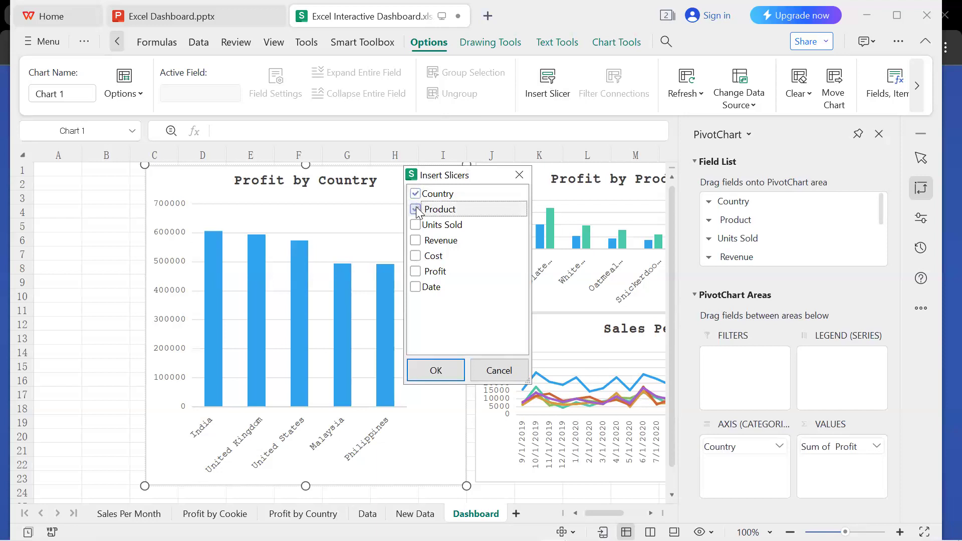
click(414, 290)
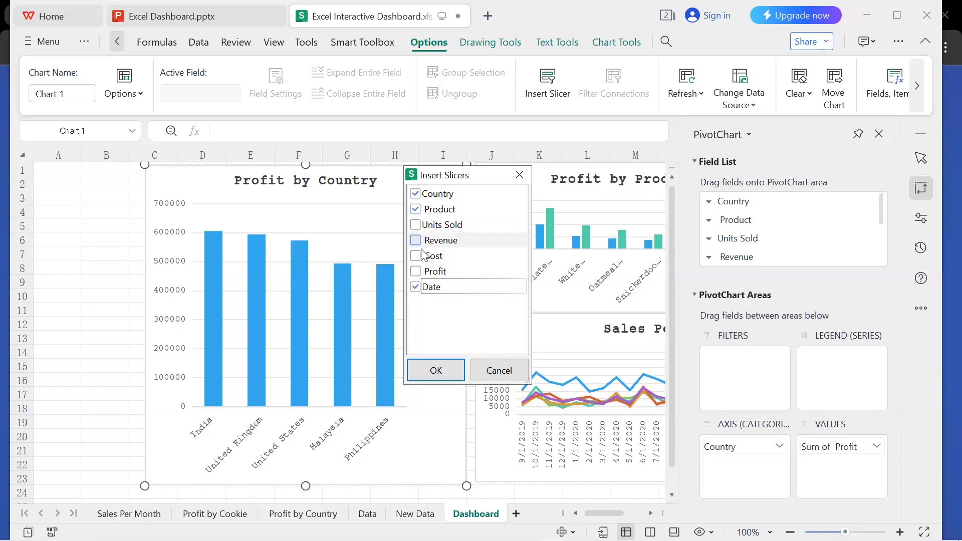
click(434, 361)
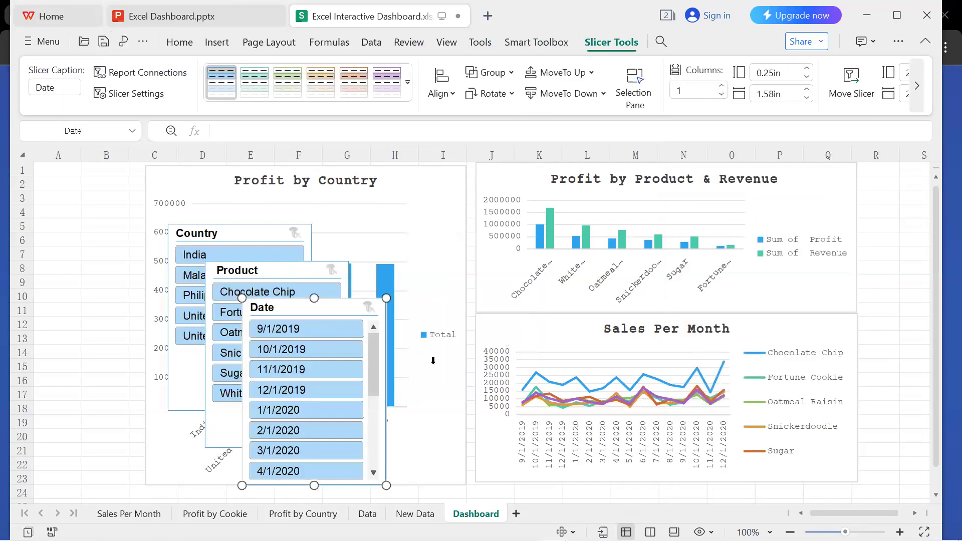
Place the Country slicer over columns A and B at row 1 and narrow it to fit beside the Profit by Country chart.
drag(243, 231, 106, 179)
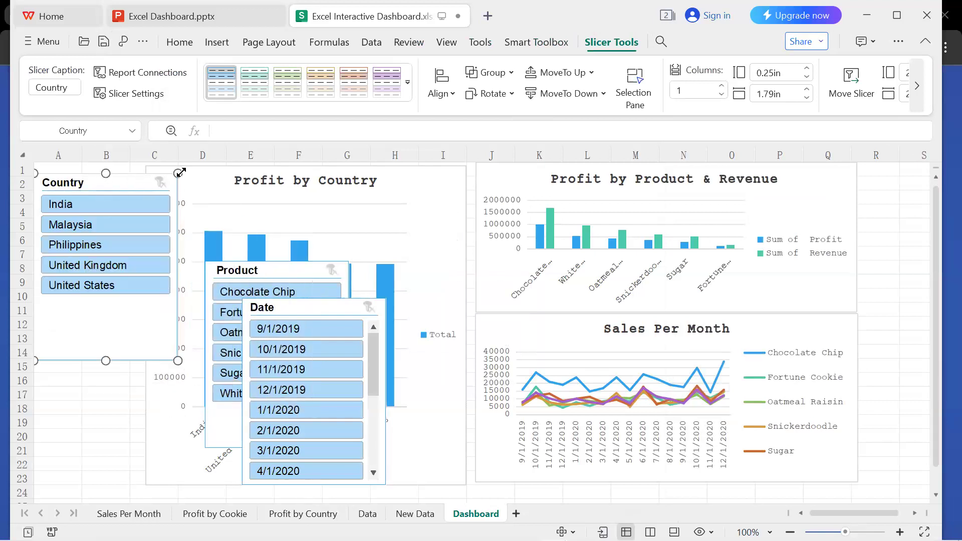
drag(178, 173, 142, 166)
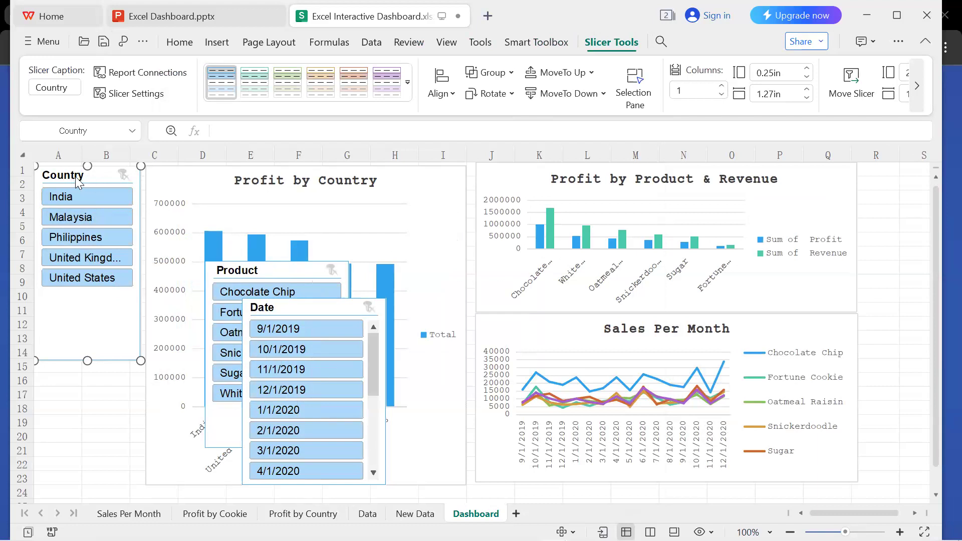
click(147, 73)
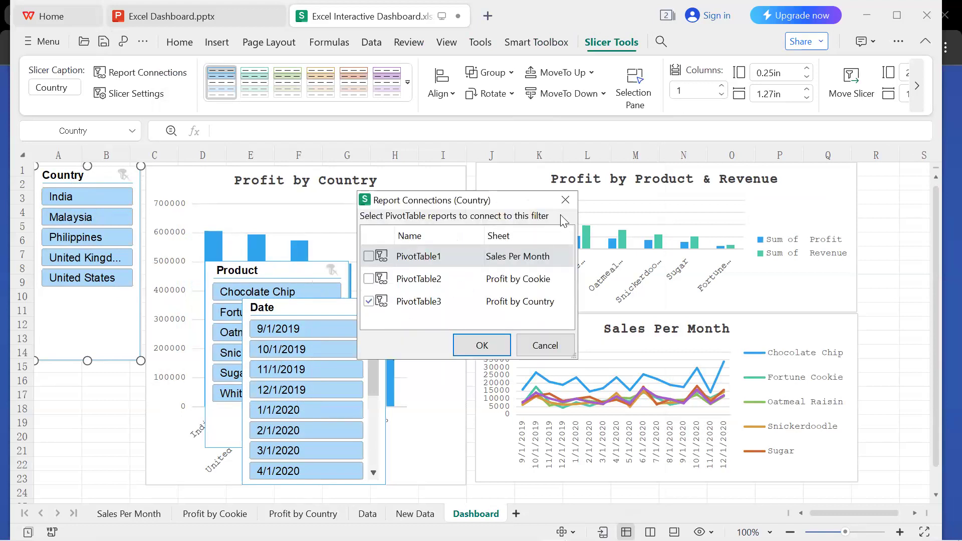
click(566, 201)
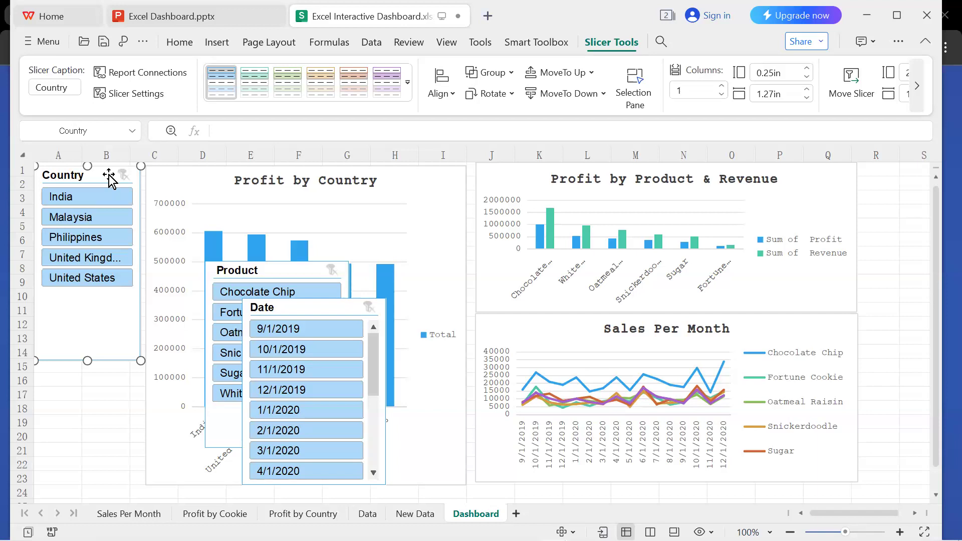
Hide the Country slicer's header and shorten the slicer to end at about row 8.
click(180, 370)
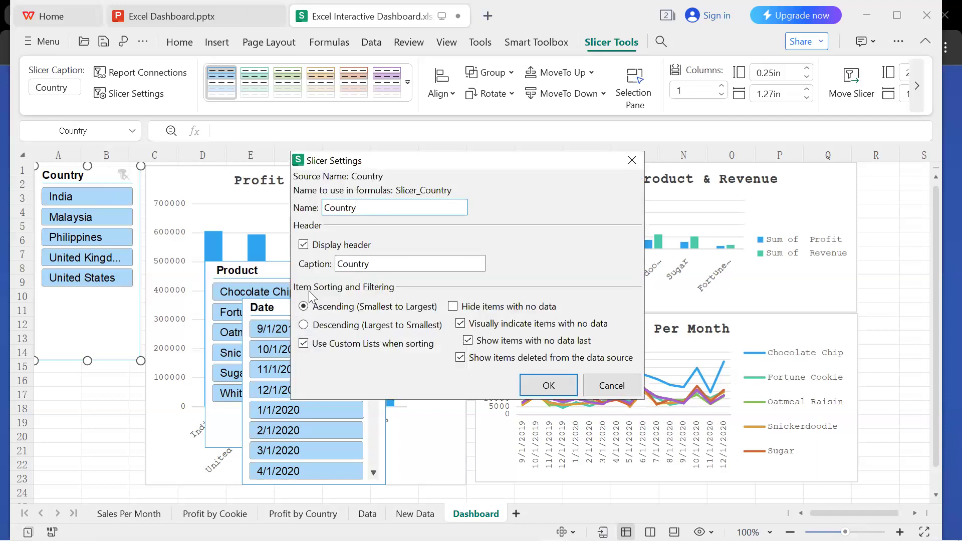
click(305, 245)
click(554, 387)
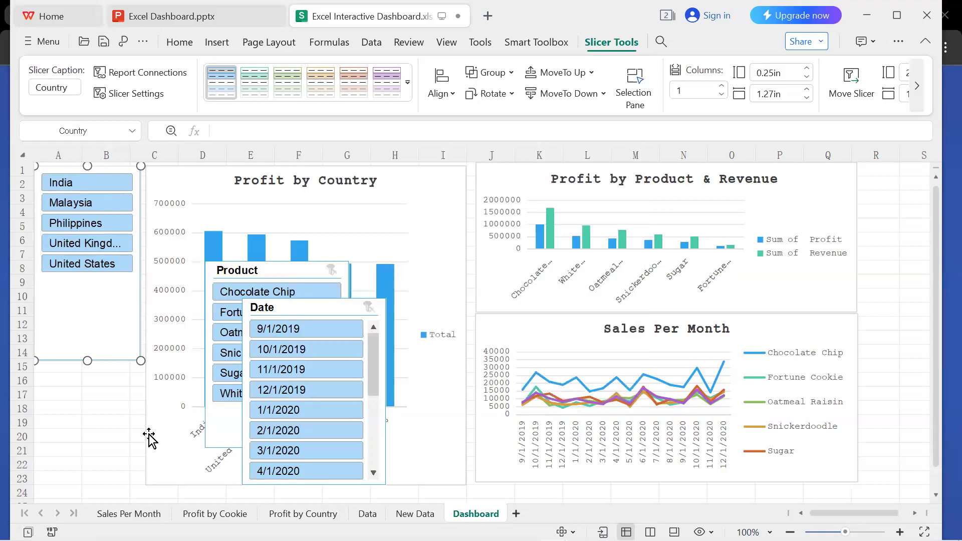
drag(86, 335, 89, 273)
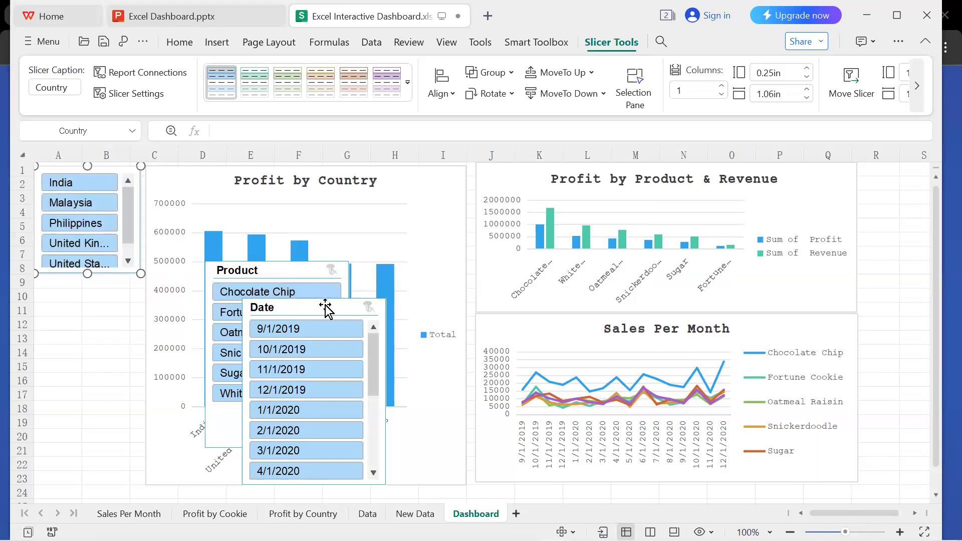
Move the Date slicer off the Product slicer, and place the Product slicer directly below the Country slicer, narrowed to columns A and B.
drag(323, 309, 185, 311)
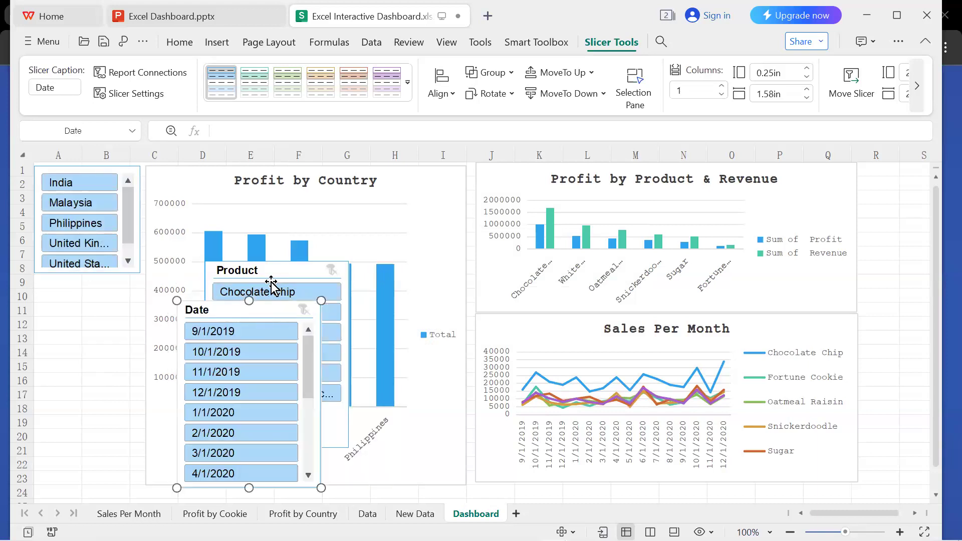
click(271, 273)
drag(271, 274, 101, 289)
drag(177, 277, 138, 277)
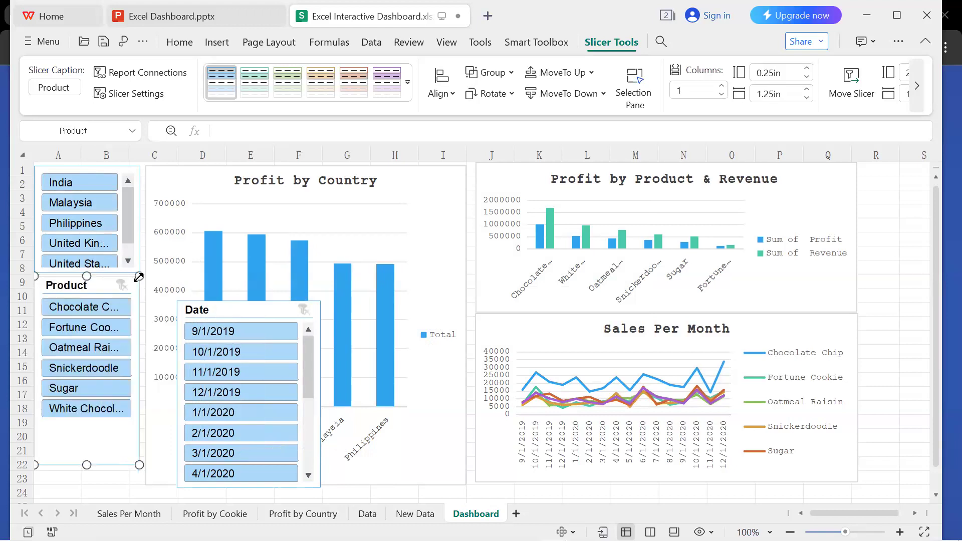
Hide the Product slicer's header and shorten the slicer to end at about row 17.
double_click(107, 288)
click(303, 245)
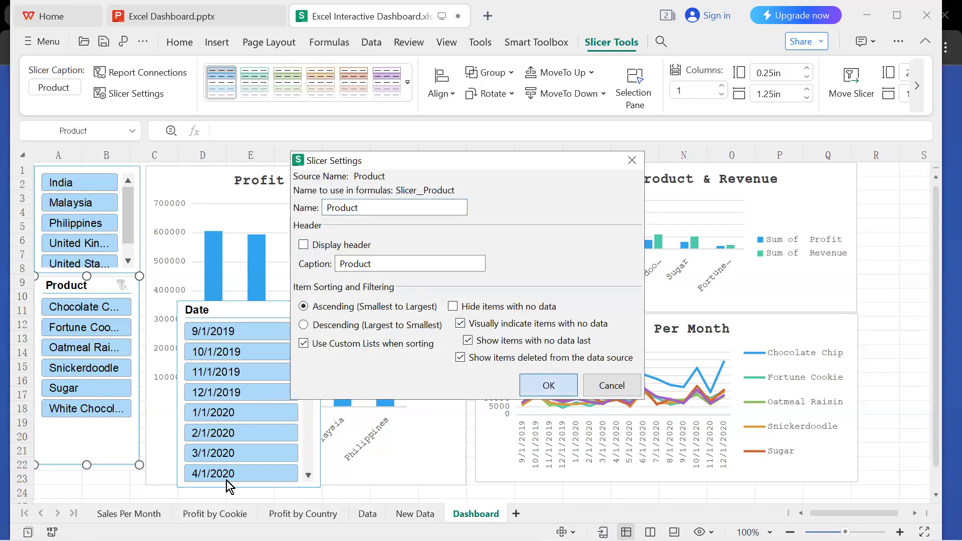
click(537, 384)
drag(85, 463, 85, 406)
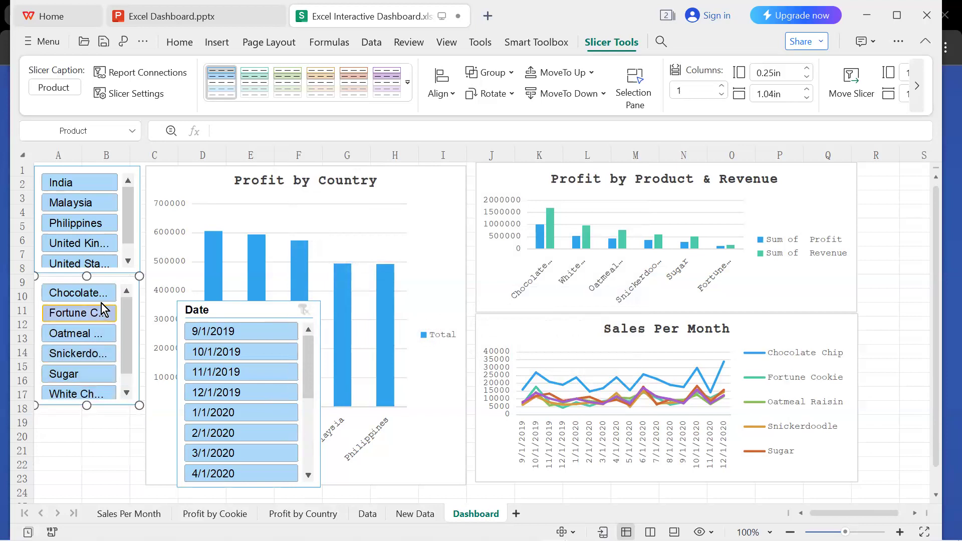
Shrink the Product slicer from its top-right corner and reduce the Country slicer to a similar width, ending at about row 7.
drag(140, 276, 131, 287)
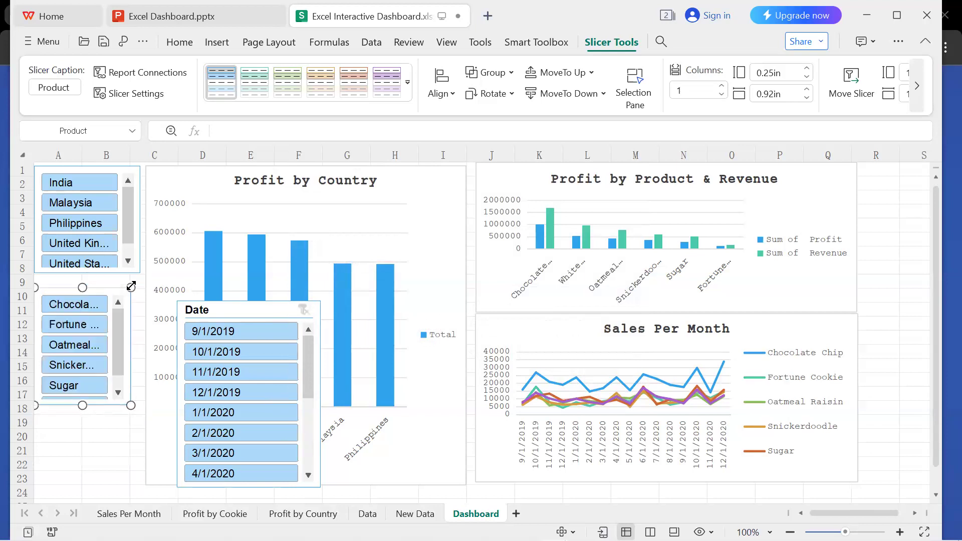
click(118, 173)
drag(141, 166, 99, 166)
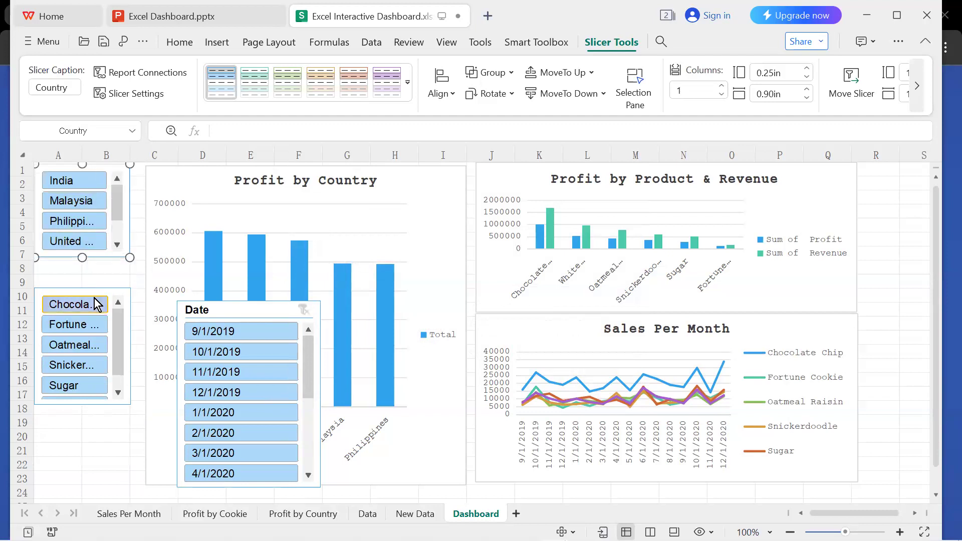
Place the Product slicer directly below the Country slicer and hide the Date slicer's header.
drag(91, 291, 87, 258)
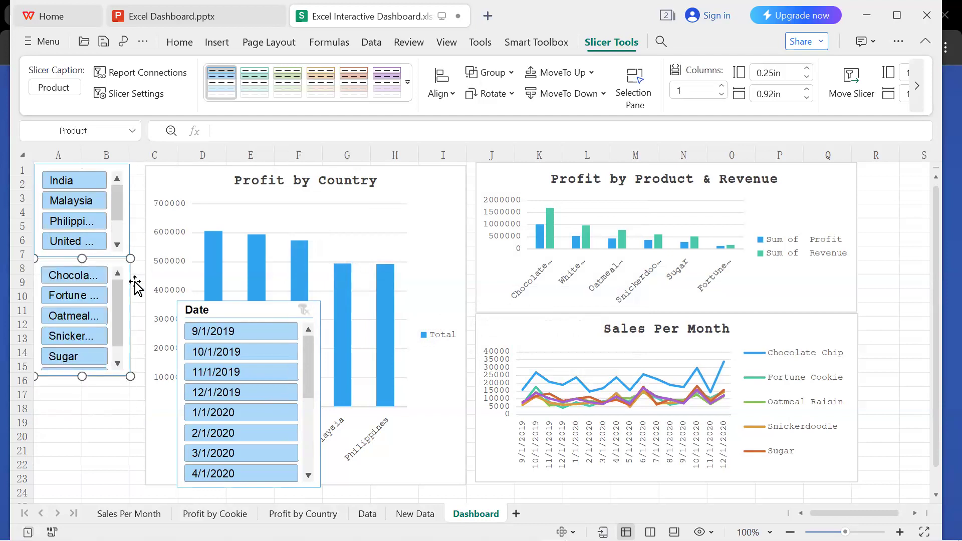
click(260, 311)
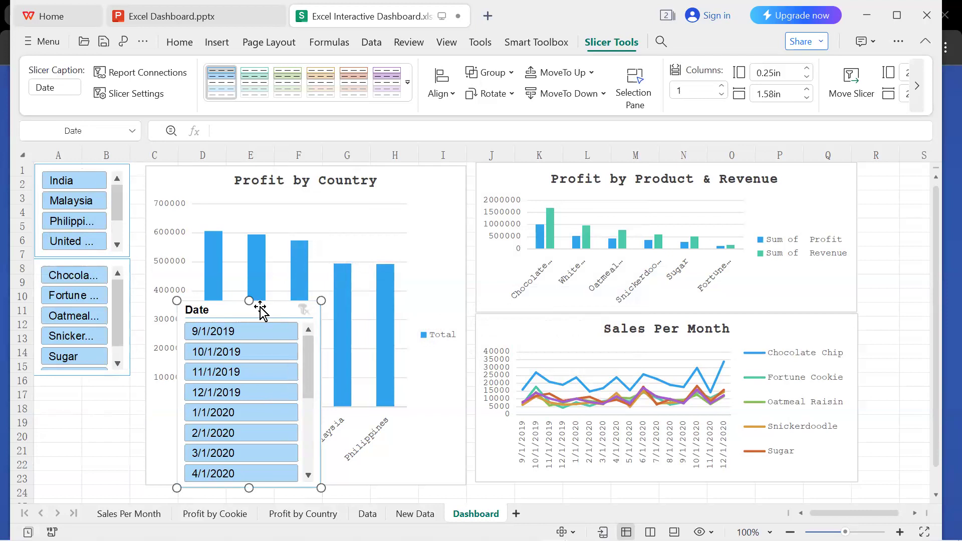
click(374, 287)
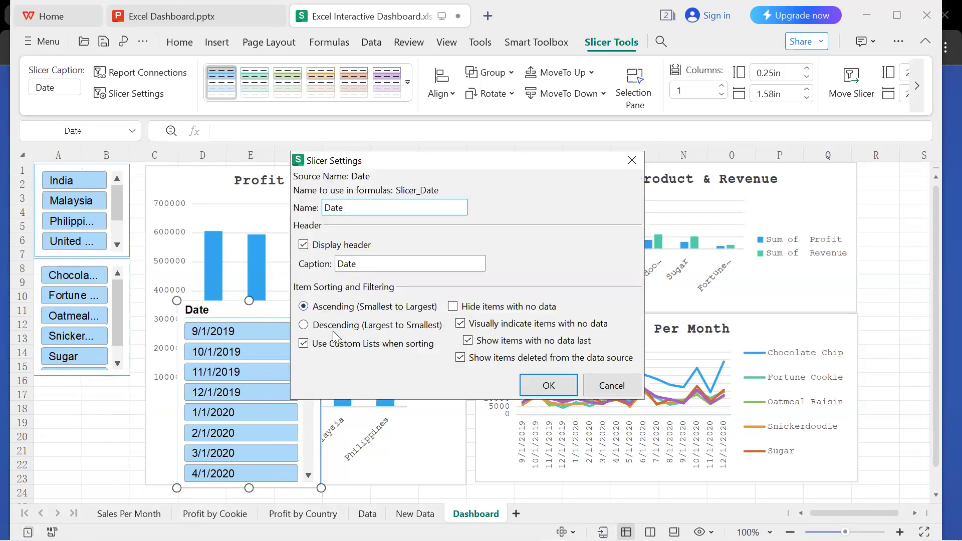
click(304, 246)
click(563, 381)
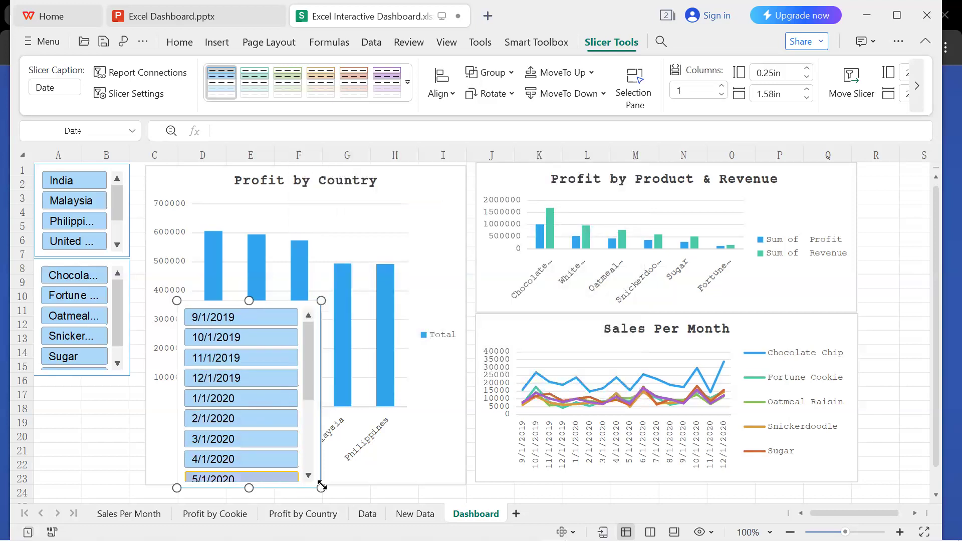
Shrink the Date slicer to the width of columns A and B and place it below the Product slicer, ending at about row 23.
drag(321, 488, 276, 453)
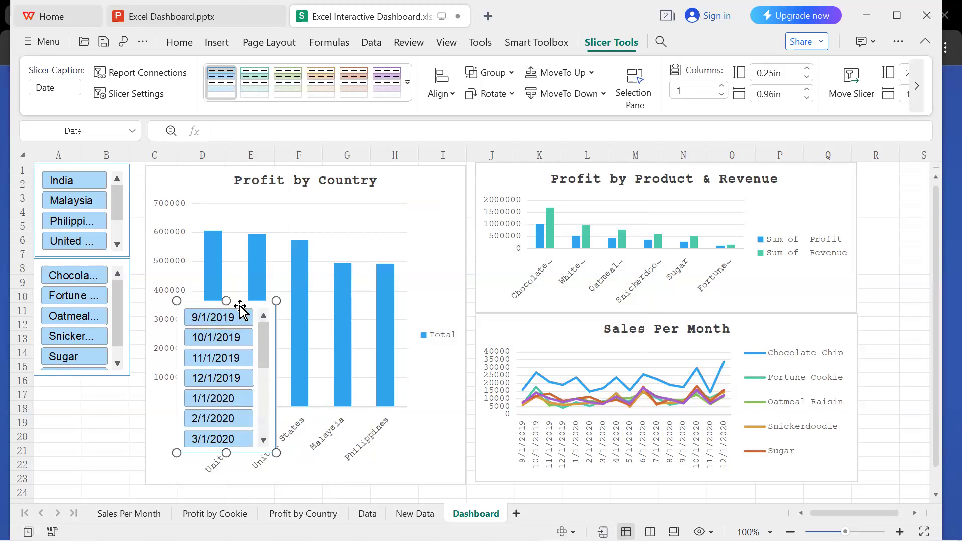
drag(224, 314, 97, 366)
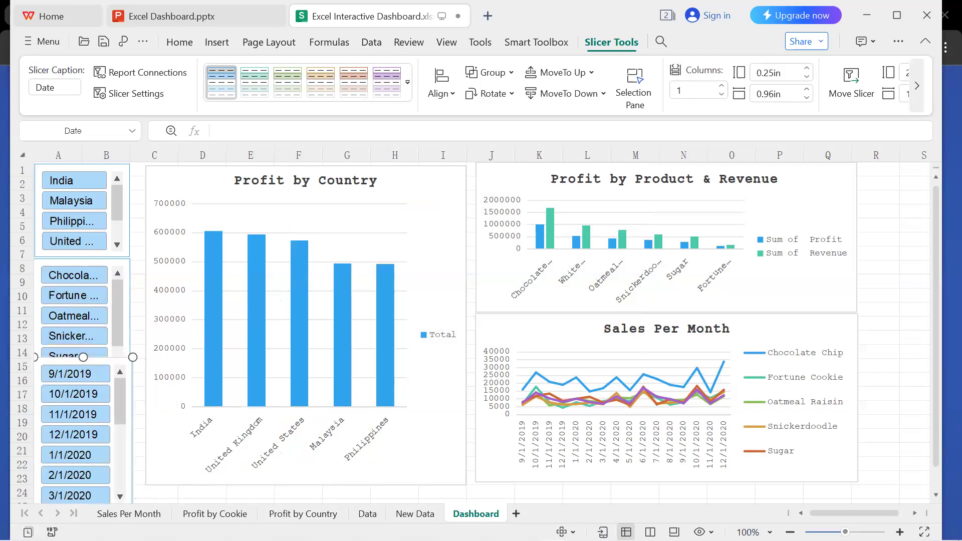
click(838, 532)
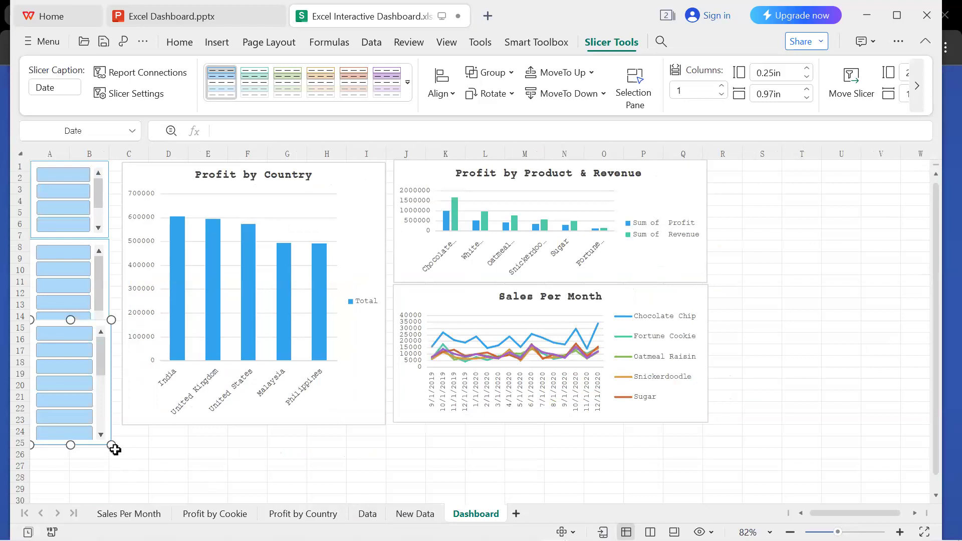
drag(112, 445, 113, 425)
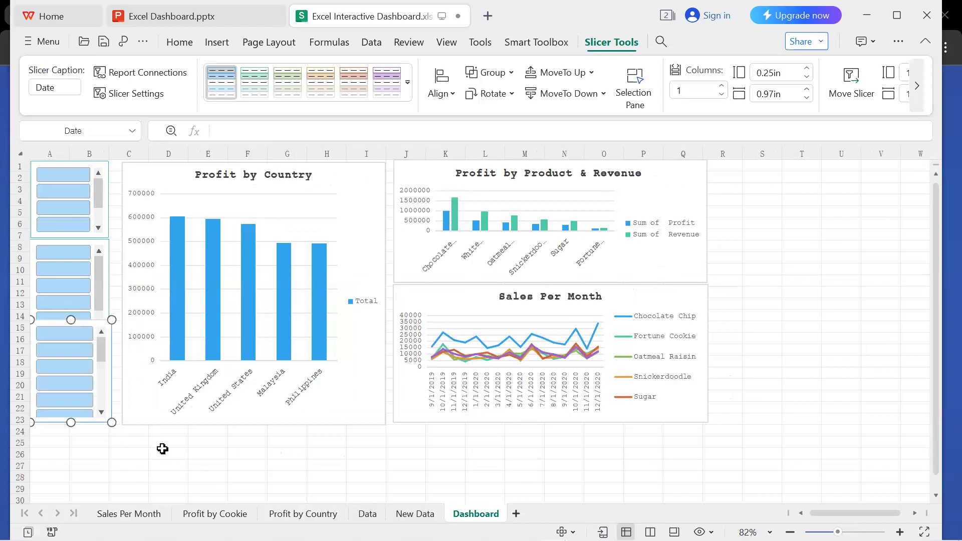
Shorten the Product slicer to end at about row 14 and fit the Date slicer directly beneath it, ending at about row 23.
drag(81, 326, 81, 352)
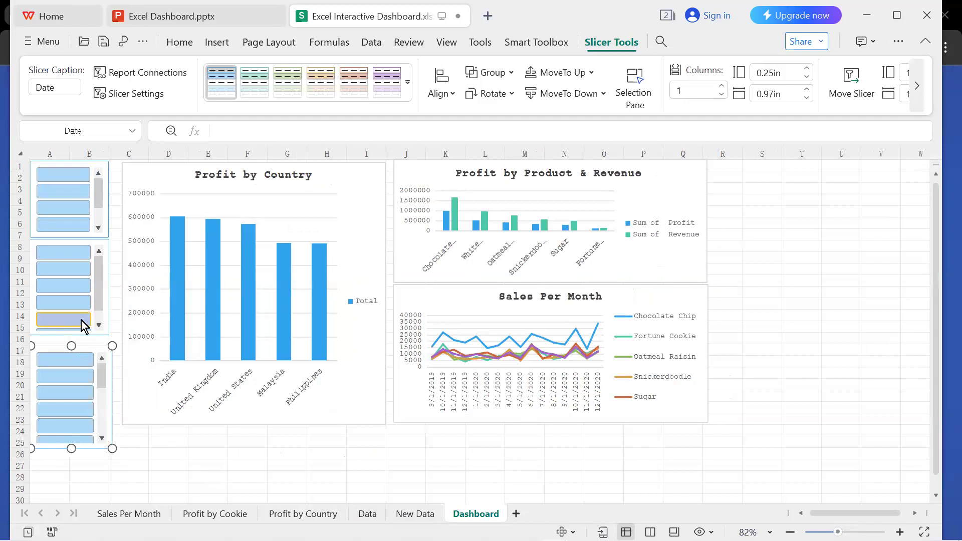
click(89, 243)
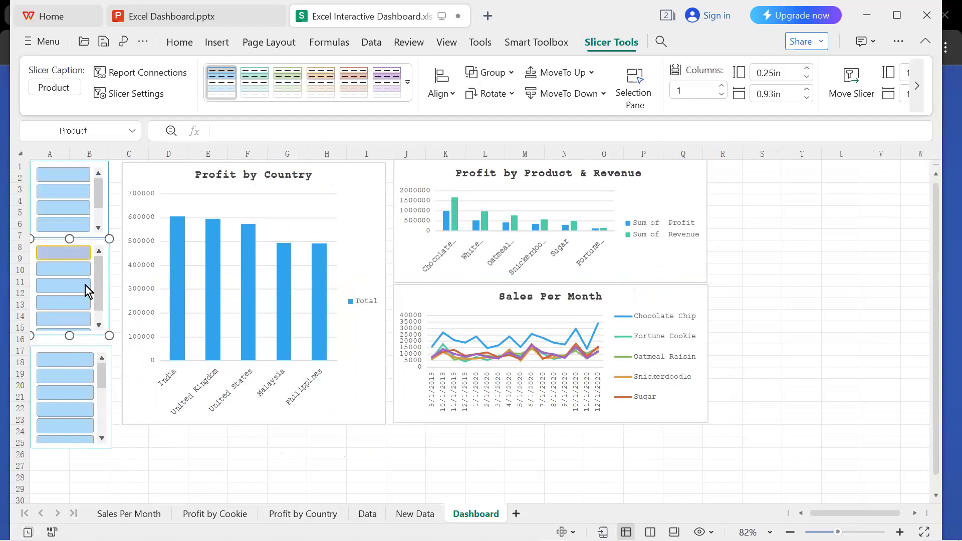
drag(71, 336, 70, 329)
click(77, 346)
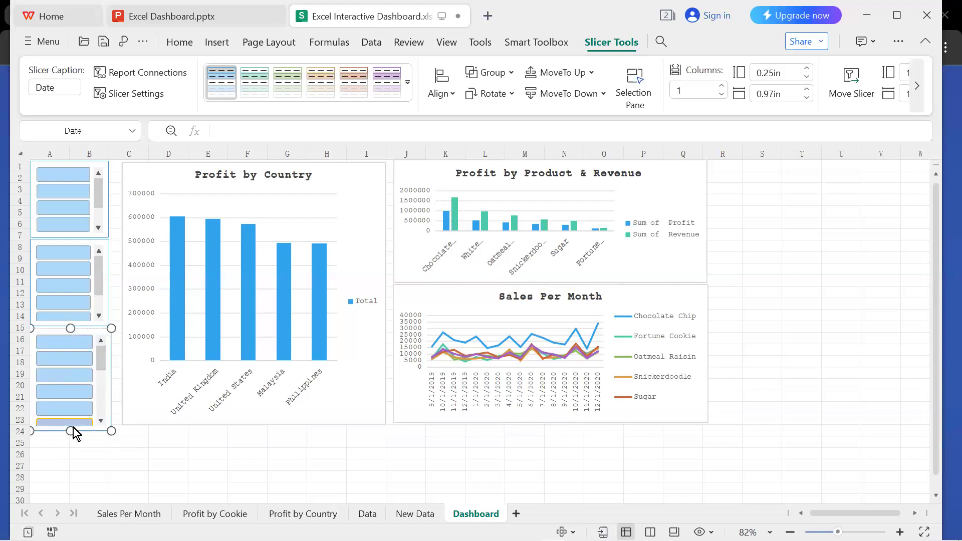
drag(72, 431, 72, 425)
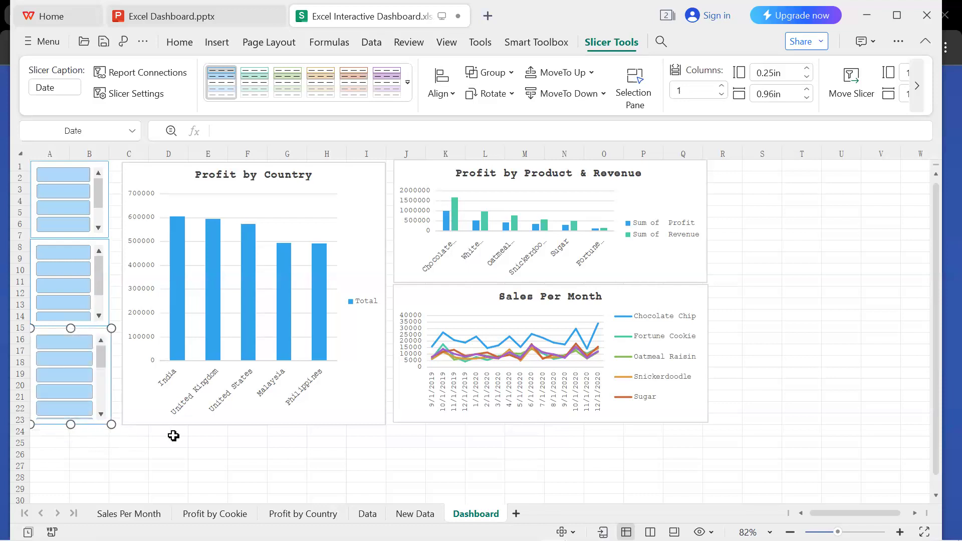
Filter the Profit by Country chart to India and 9/1/2019 with the Country and Date slicers.
click(358, 204)
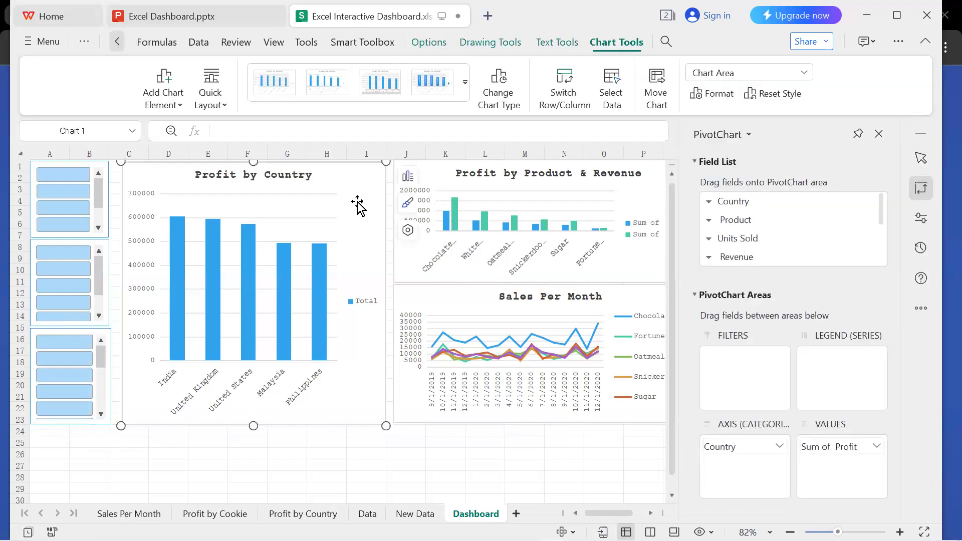
click(71, 179)
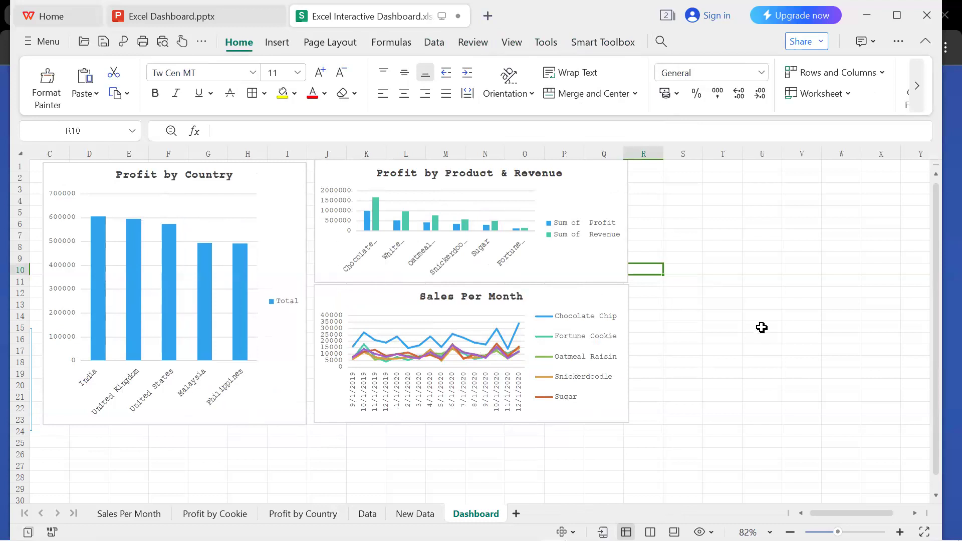
scroll(762, 328, left, 1)
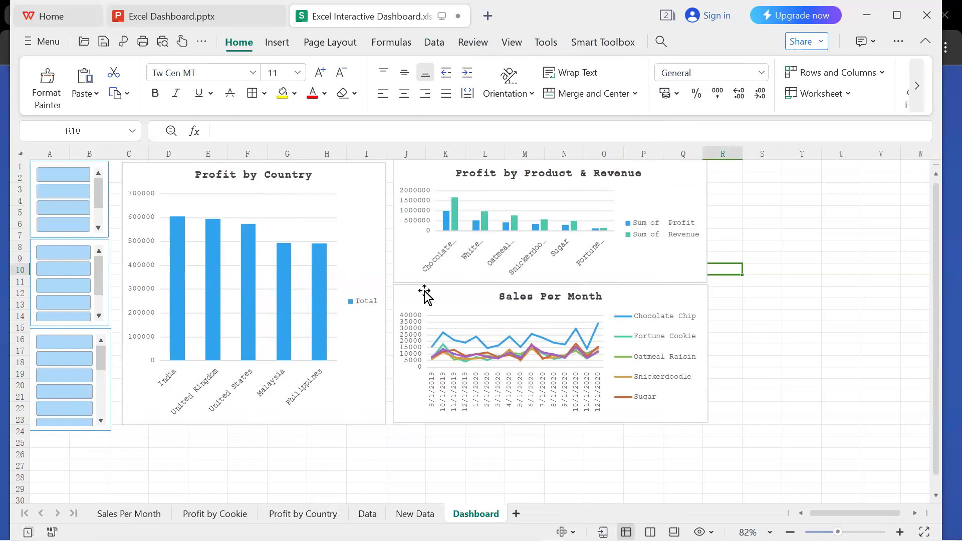
click(109, 173)
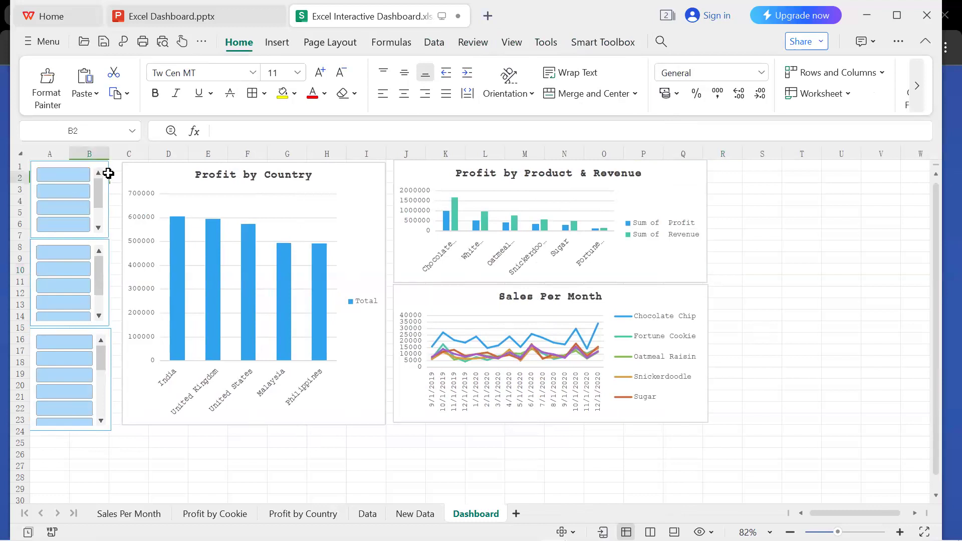
click(66, 176)
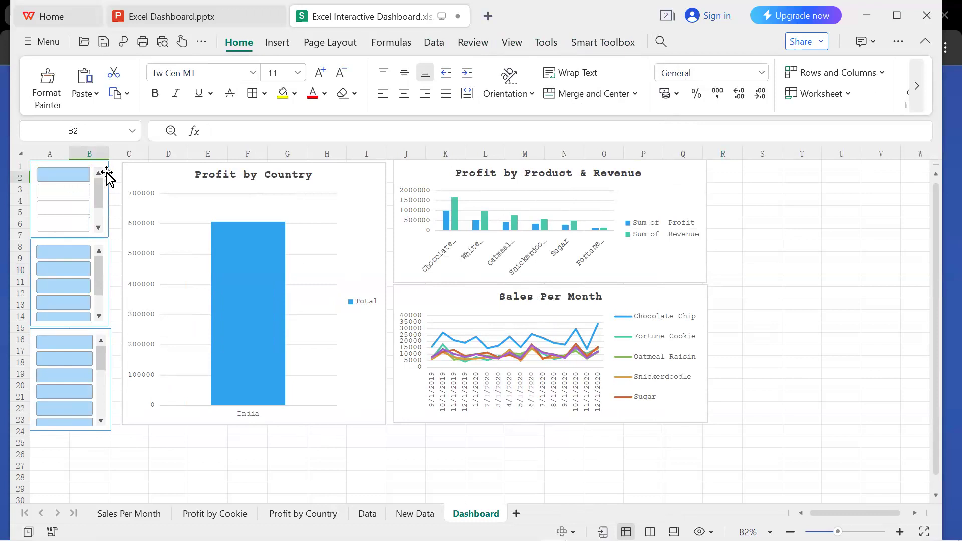
click(66, 342)
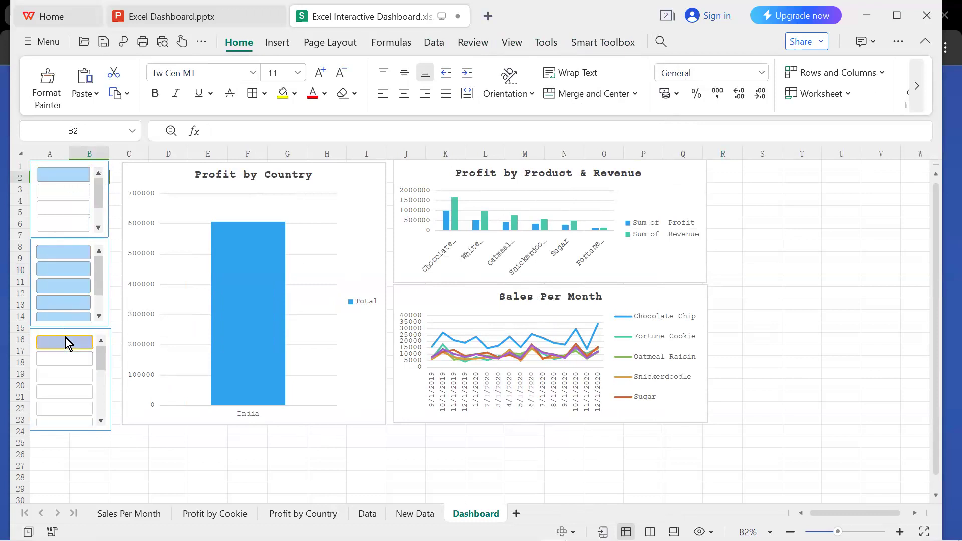
Move the Date slicer down to about row 19 and enlarge the Product slicer to end at about row 17.
drag(67, 336, 67, 374)
click(108, 325)
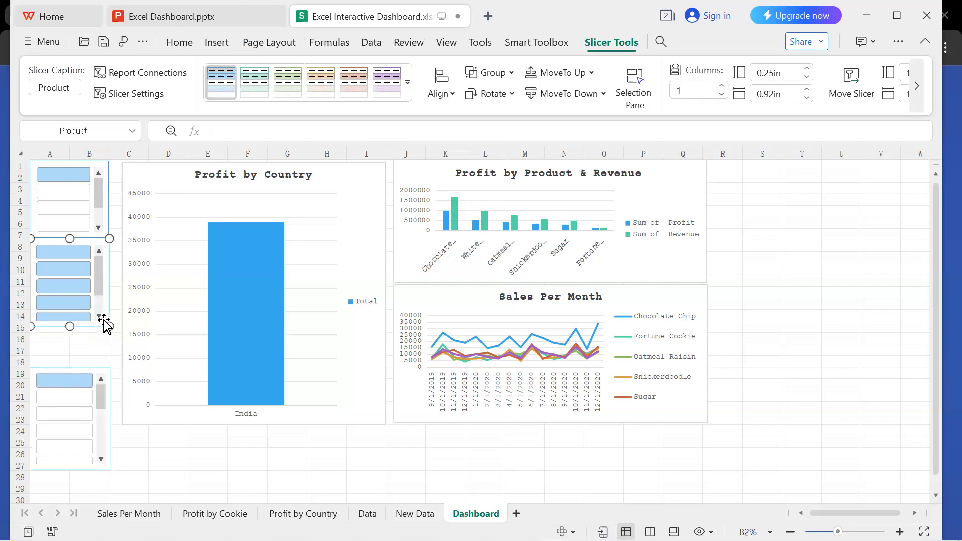
drag(108, 326, 149, 412)
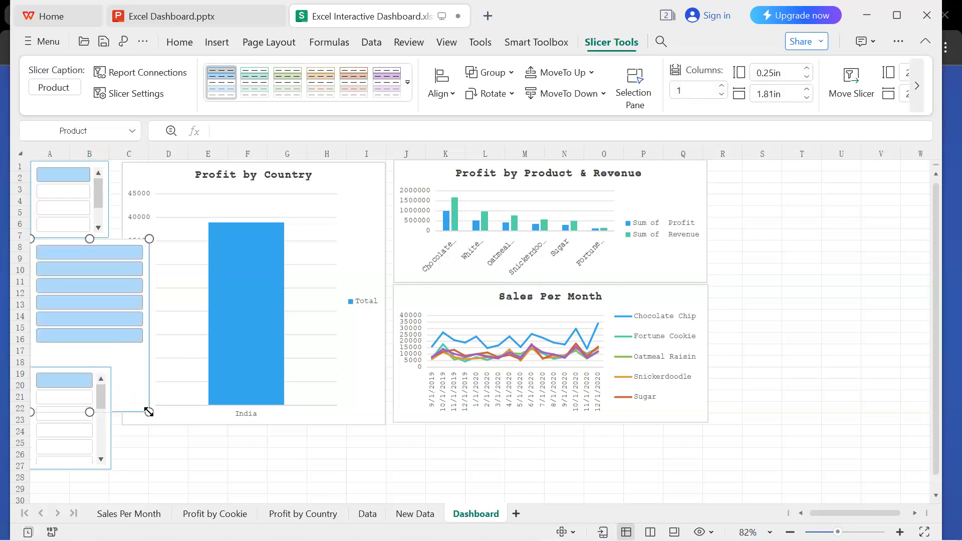
key(ctrl+z)
key(ctrl+z)
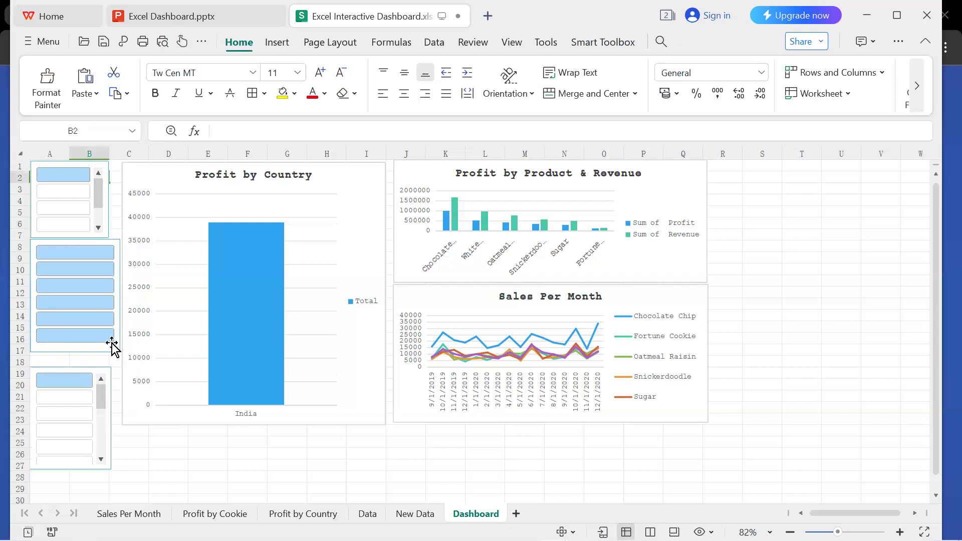
Check the Product slicer's settings and leave its header hidden.
click(99, 245)
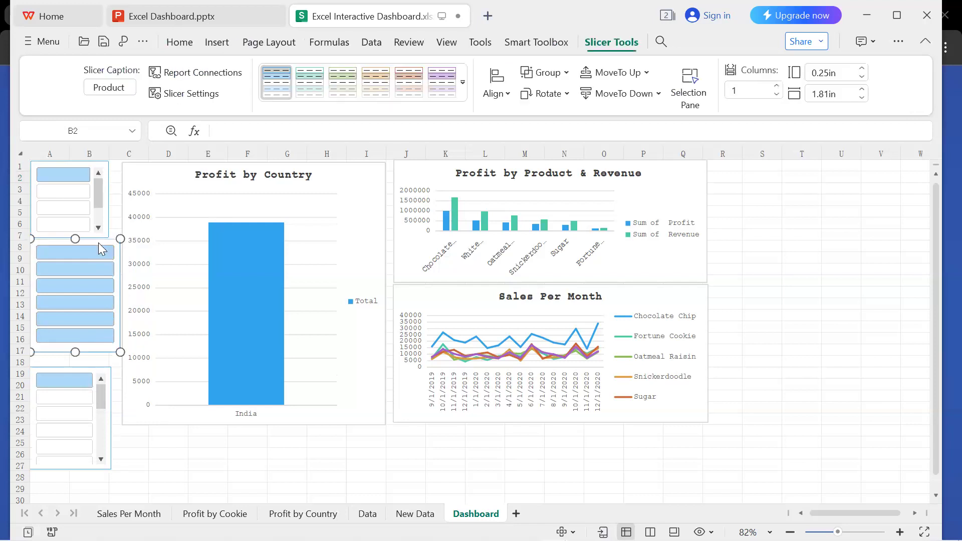
click(177, 366)
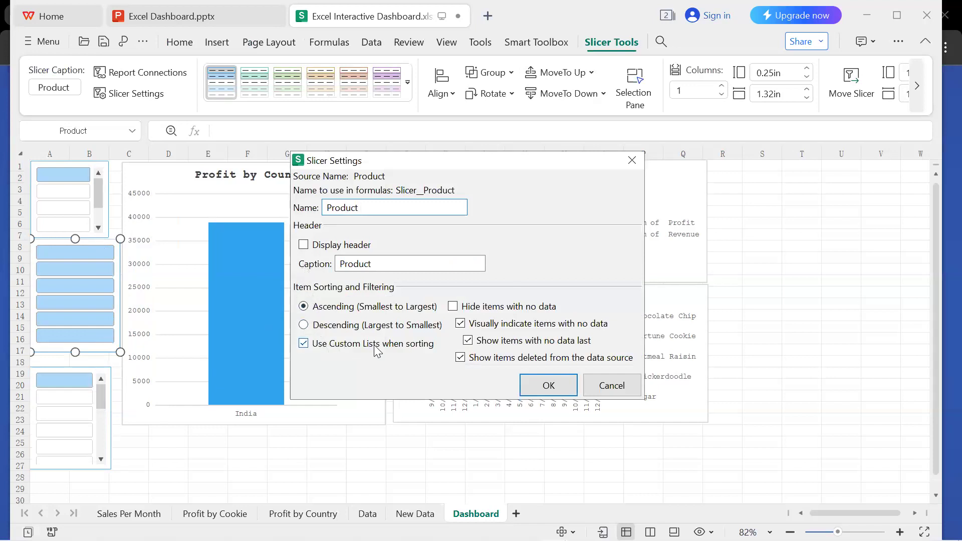
click(548, 387)
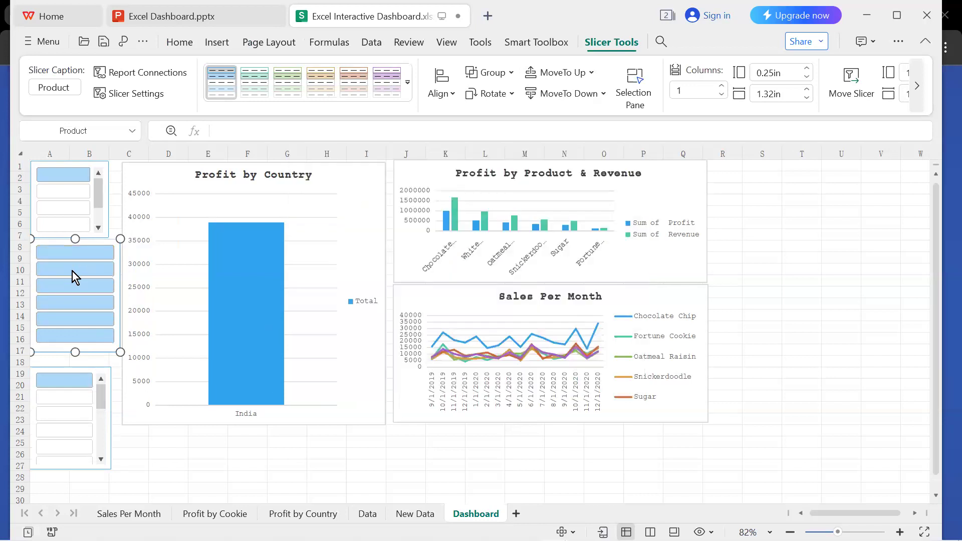
Switch the Country slicer's filter to Malaysia and back to India.
click(51, 191)
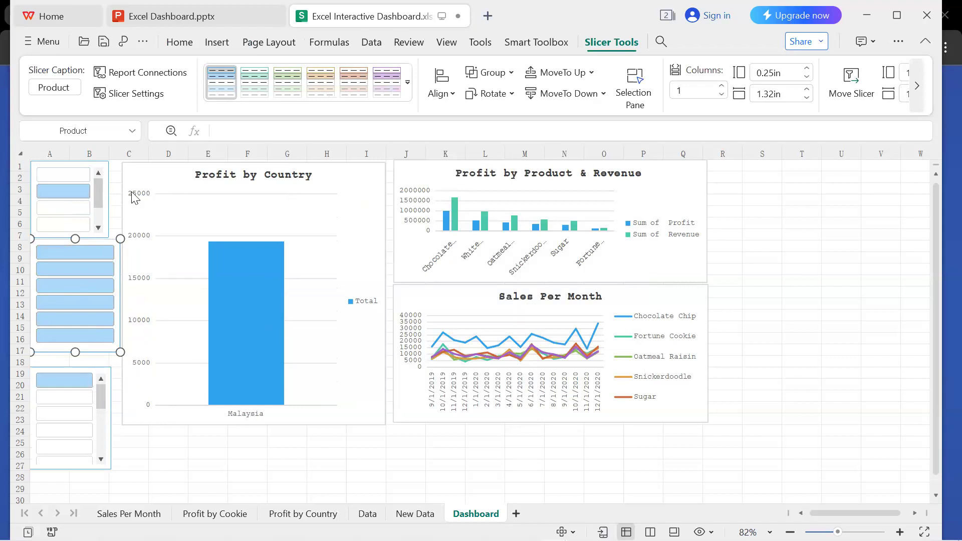
click(68, 174)
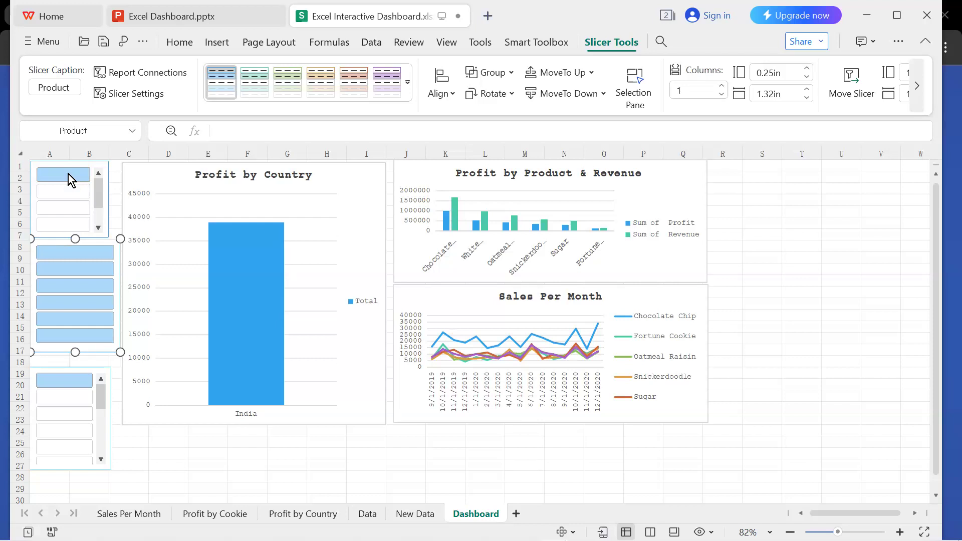
Delete the Country, Product and Date slicers from the dashboard.
click(69, 174)
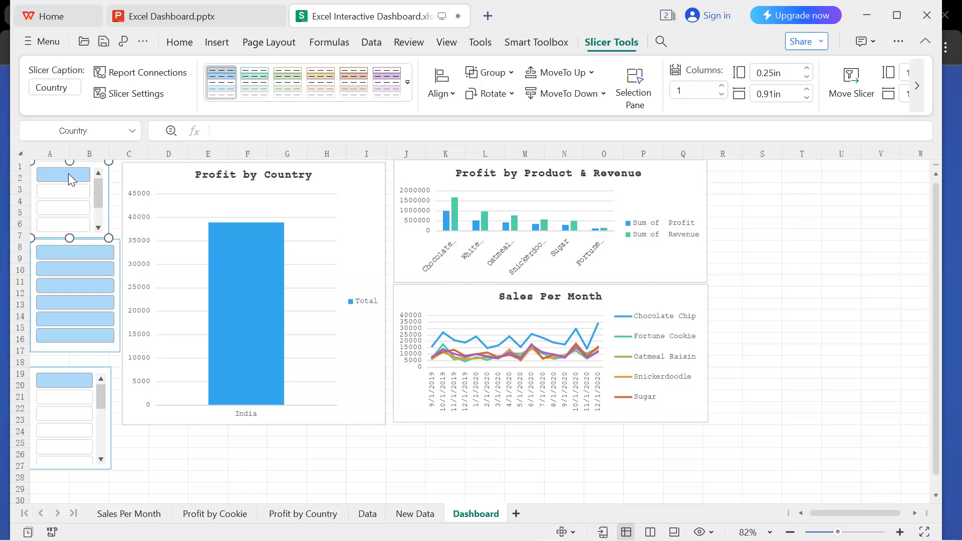
key(Delete)
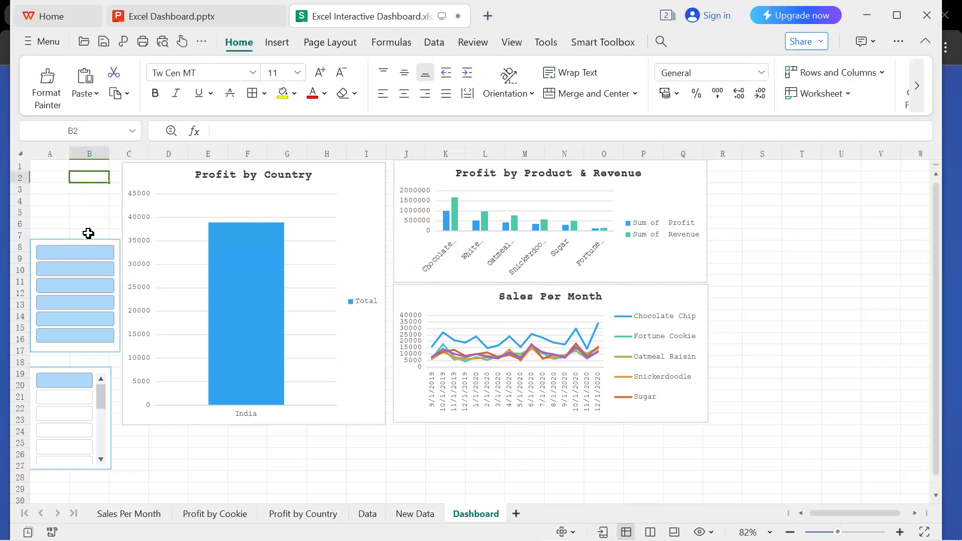
click(89, 249)
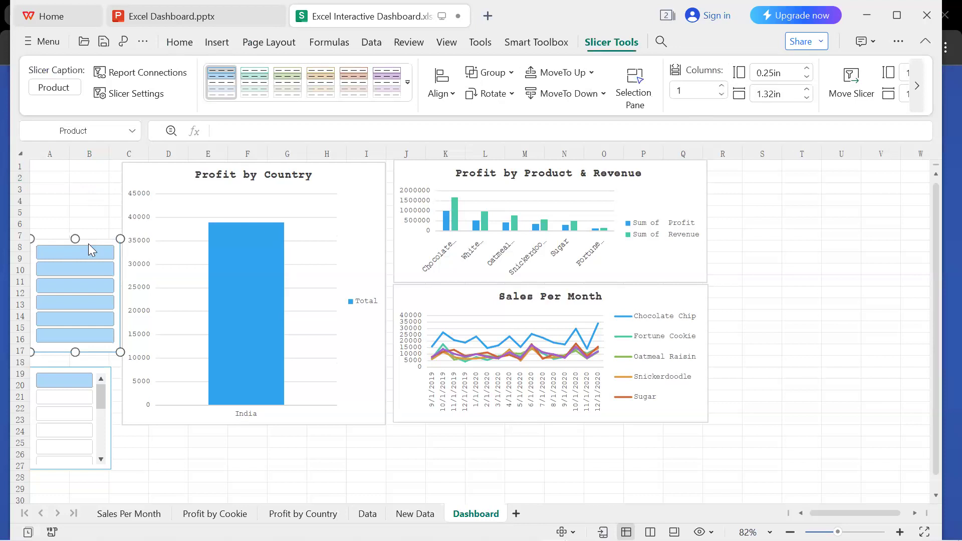
key(Delete)
click(70, 373)
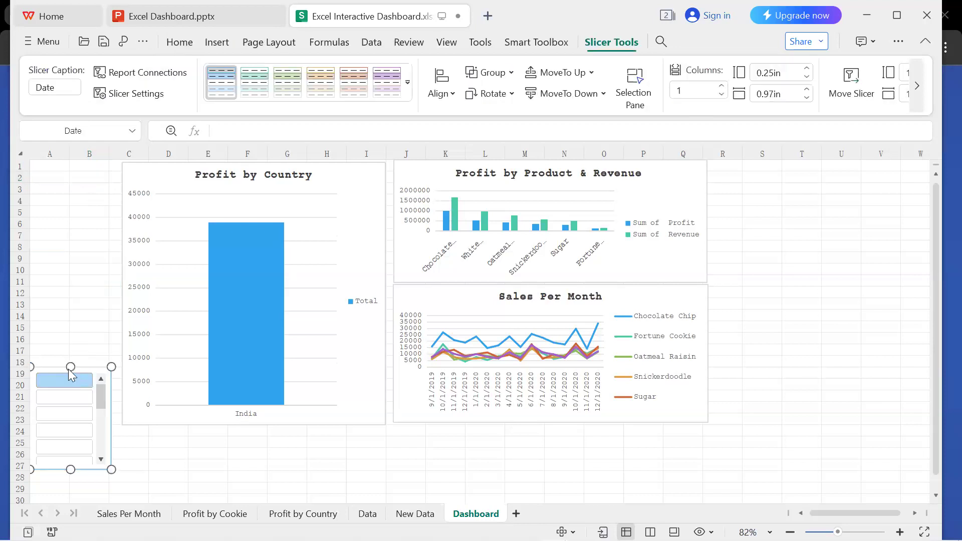
key(Delete)
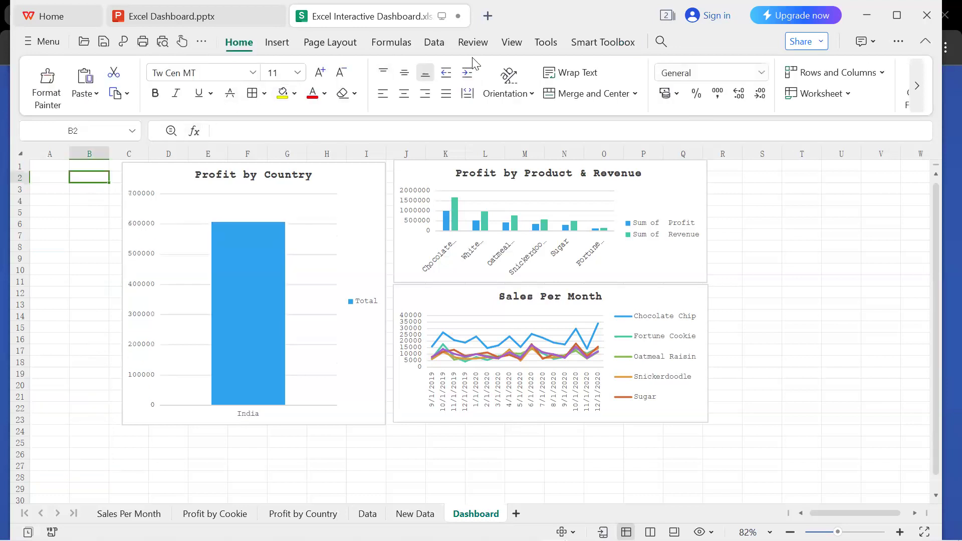
Insert Country, Product and Date slicers for the Profit by Country chart.
click(346, 234)
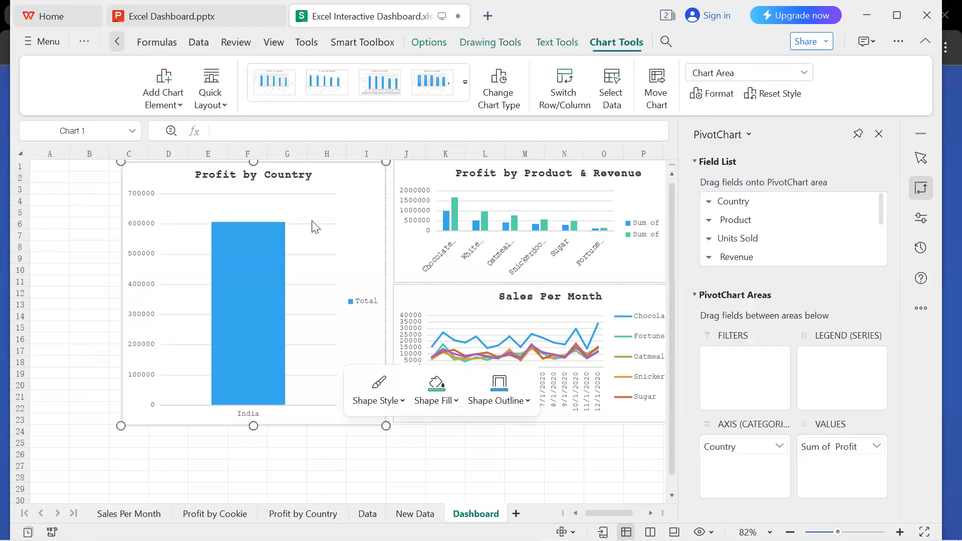
click(312, 219)
click(372, 221)
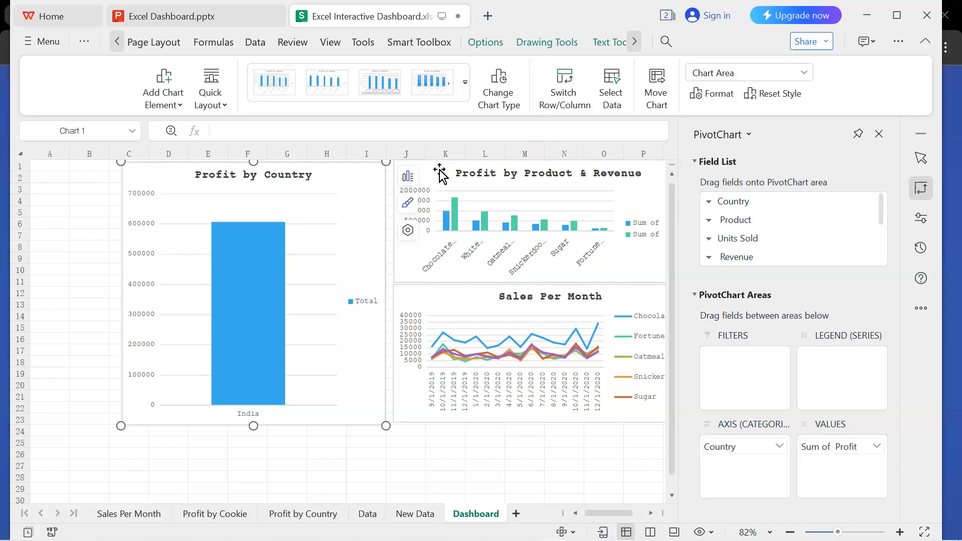
click(480, 43)
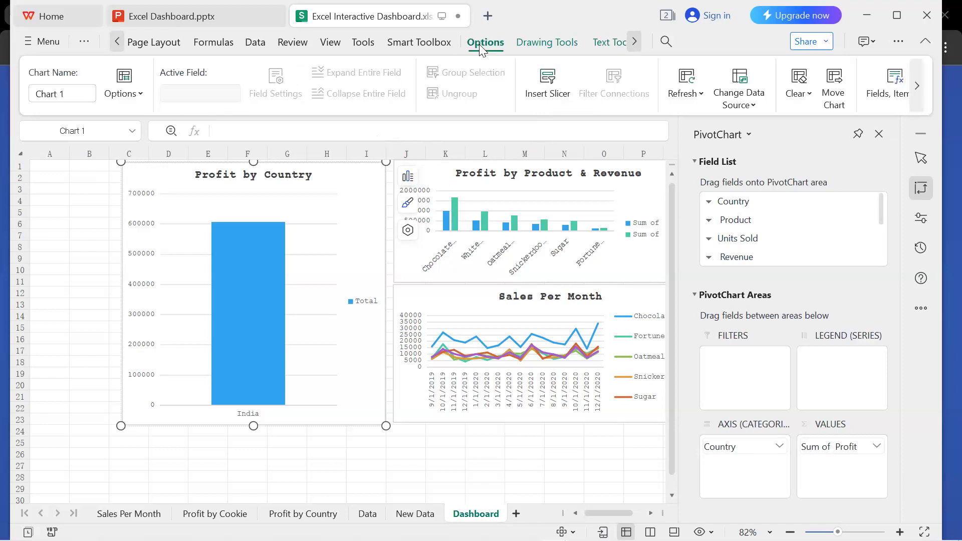
click(552, 92)
click(416, 194)
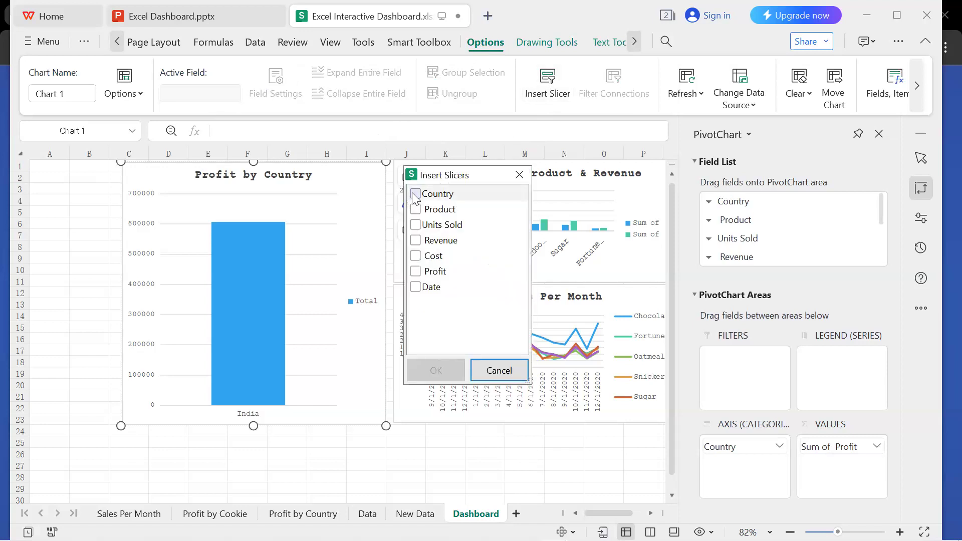
click(417, 210)
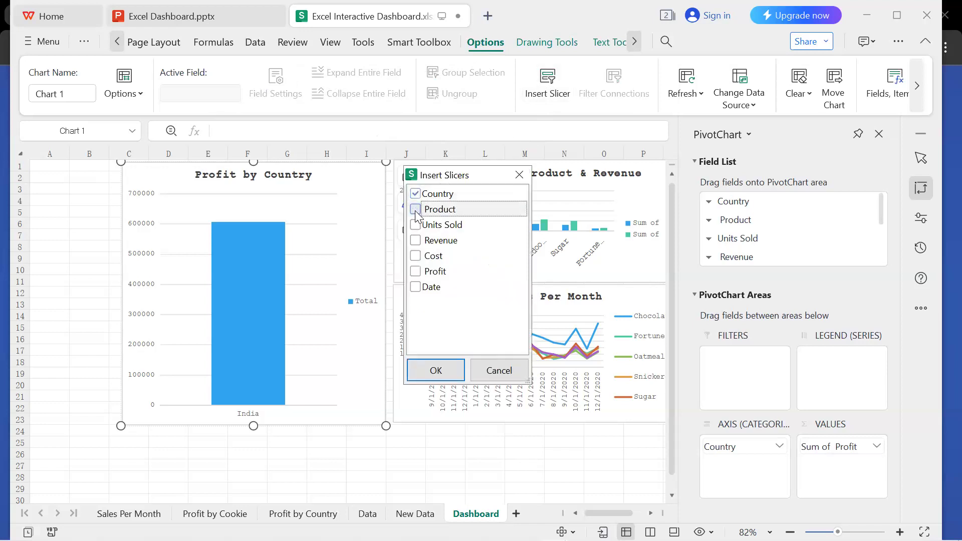
click(416, 287)
click(435, 371)
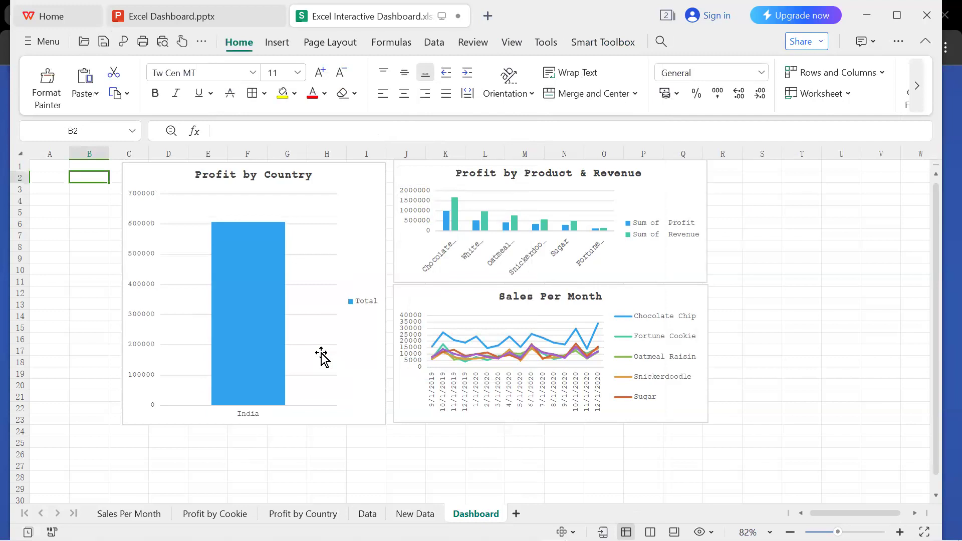
Undo the deletion, filtering and layout changes of the Country, Product and Date slicers back to their full-size versions with headers.
key(ctrl+z)
key(ctrl+z)
key(ctrl+z)
key(ctrl+z)
key(ctrl+z)
key(ctrl+z)
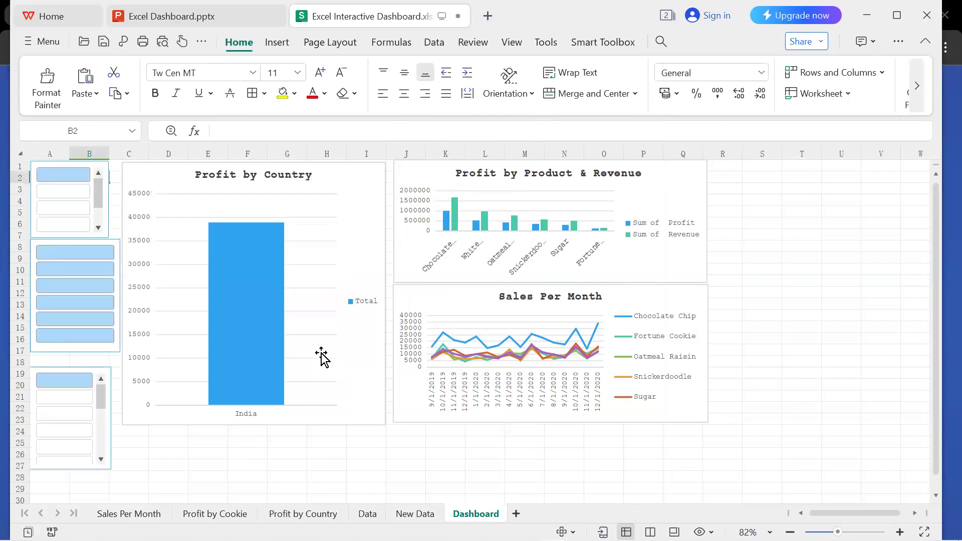
key(ctrl+z)
key(ctrl+z)
key(ctrl+z)
key(ctrl+z)
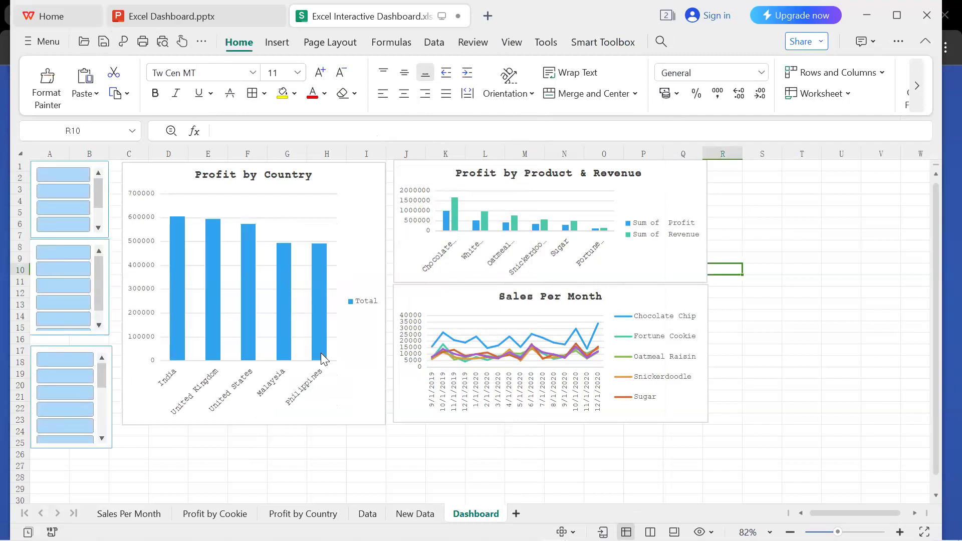
key(ctrl+z)
key(ctrl+z)
key(ctrl+z)
key(ctrl+z)
key(ctrl+z)
key(ctrl+z)
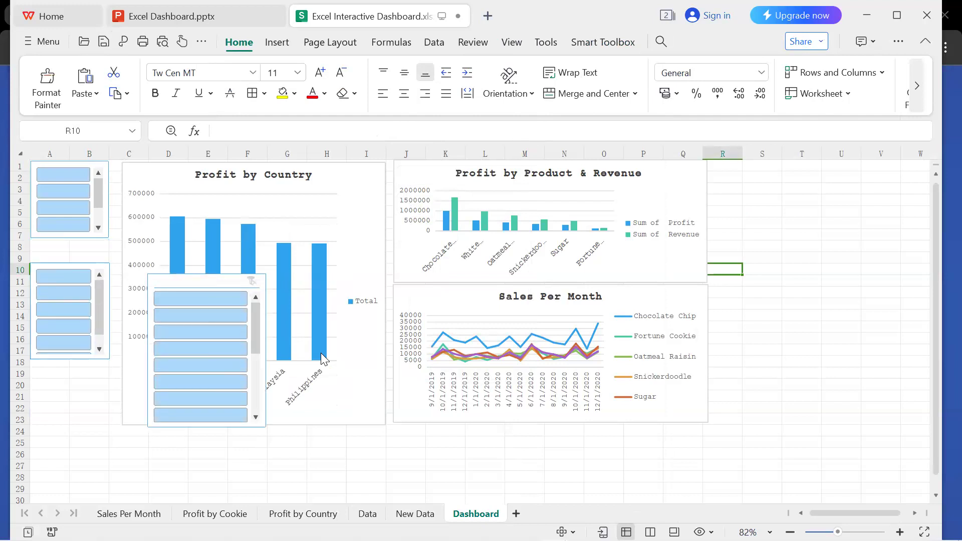
key(ctrl+z)
key(ctrl+z)
key(ctrl+z)
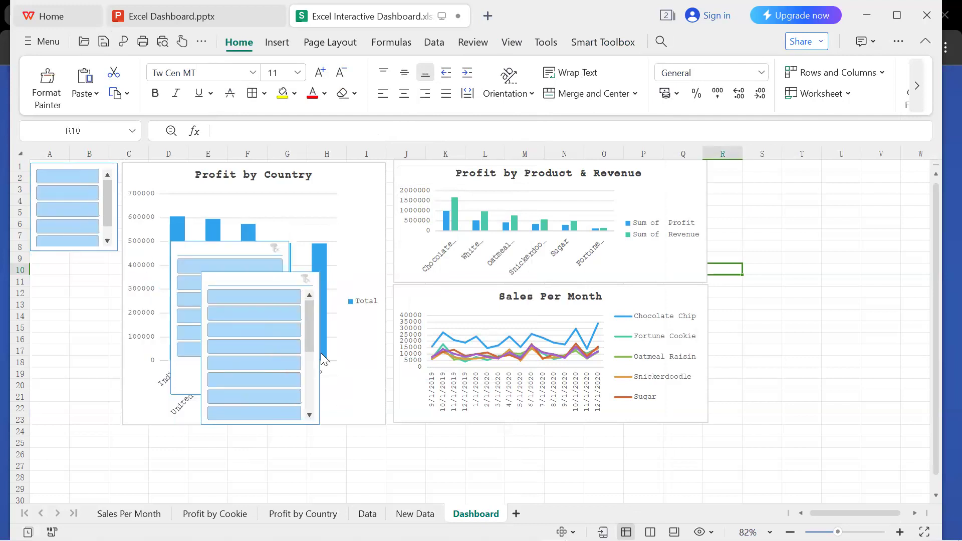
key(ctrl+z)
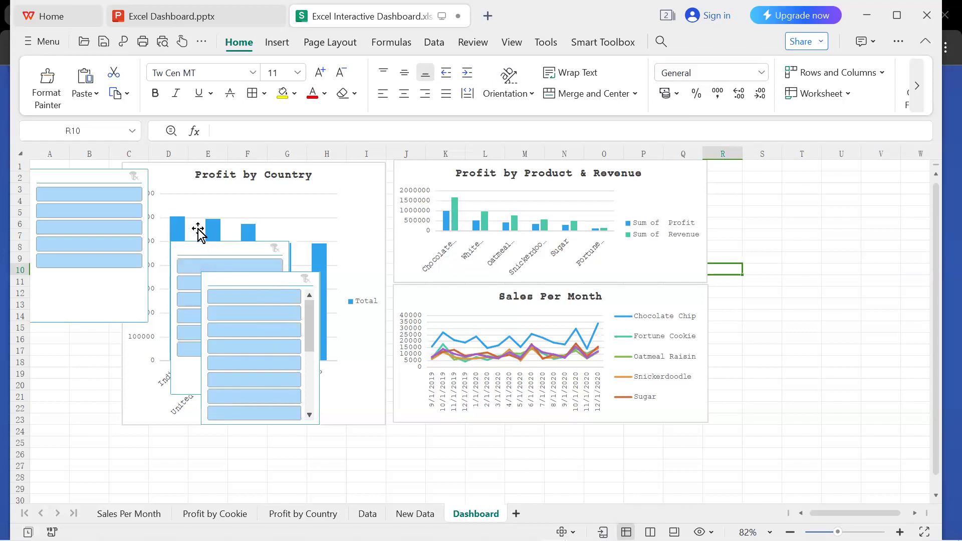
Turn off the header display of the Country slicer in its slicer settings.
click(109, 183)
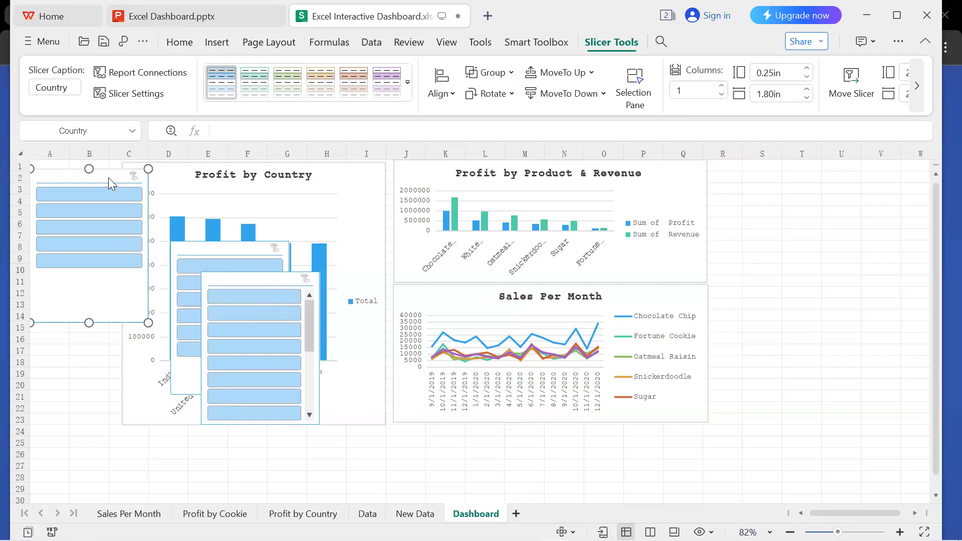
click(173, 369)
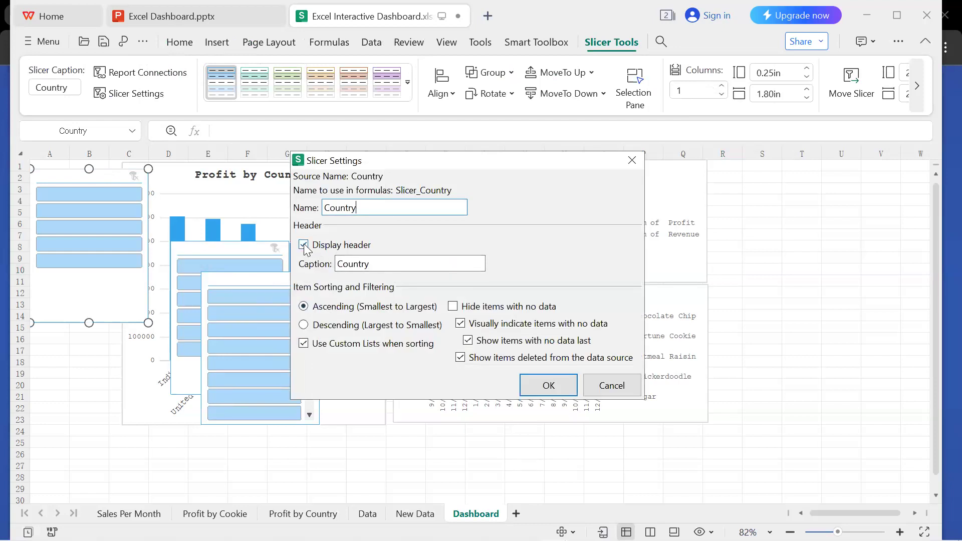
click(304, 245)
click(546, 383)
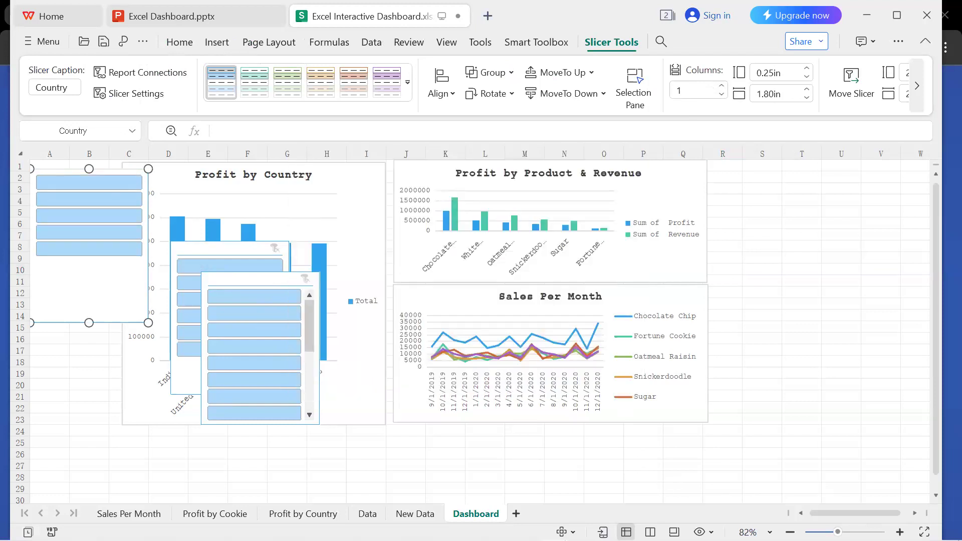
Shrink the Country slicer to fit columns A–B beside the Profit by Country chart, from row 1 to about row 8.
scroll(479, 331, up, 1)
scroll(480, 331, down, 4)
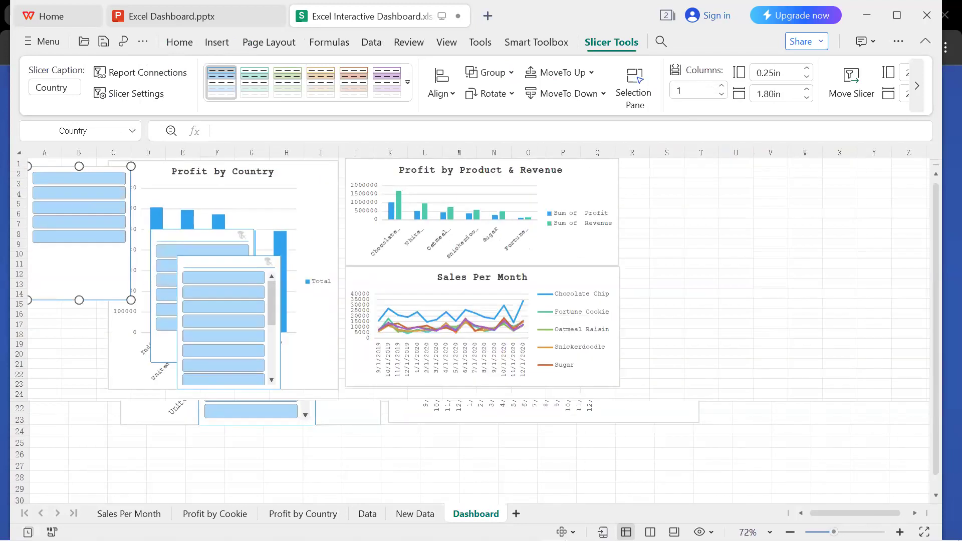
scroll(480, 331, up, 1)
scroll(479, 331, down, 2)
scroll(480, 331, up, 1)
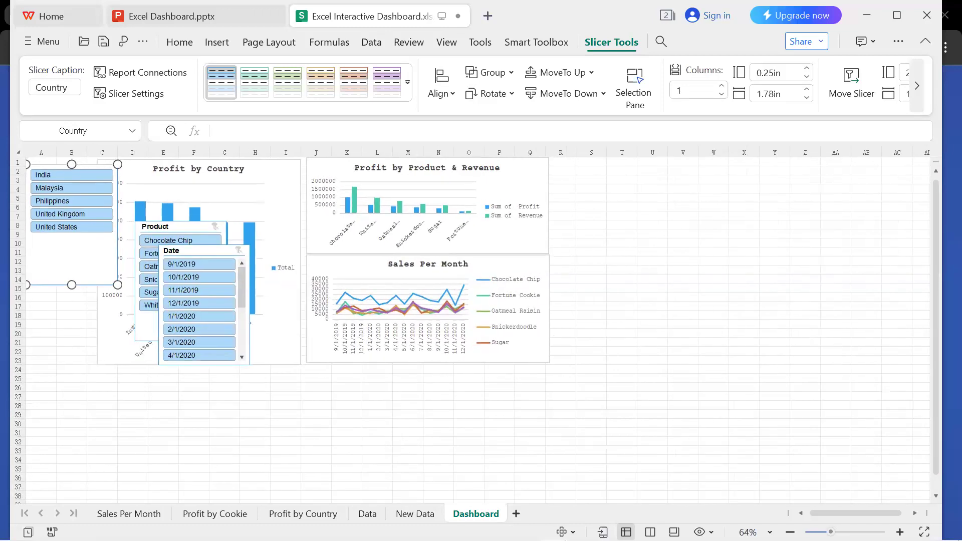
scroll(479, 331, up, 1)
scroll(480, 331, up, 1)
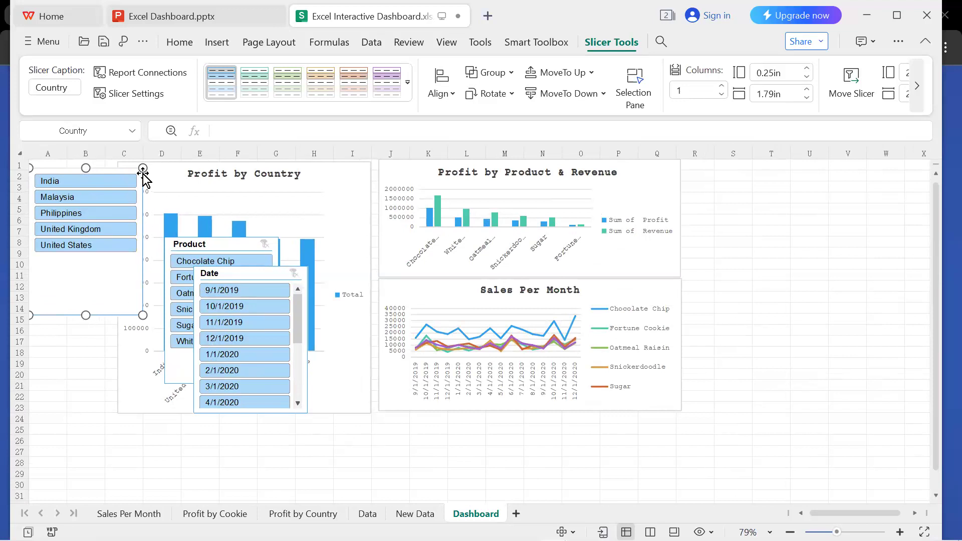
drag(142, 168, 71, 159)
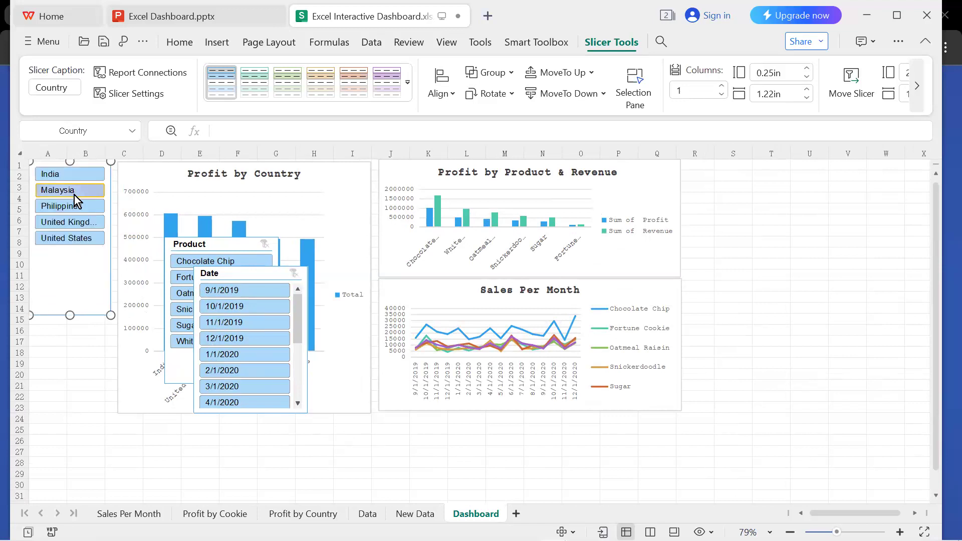
drag(69, 316, 68, 247)
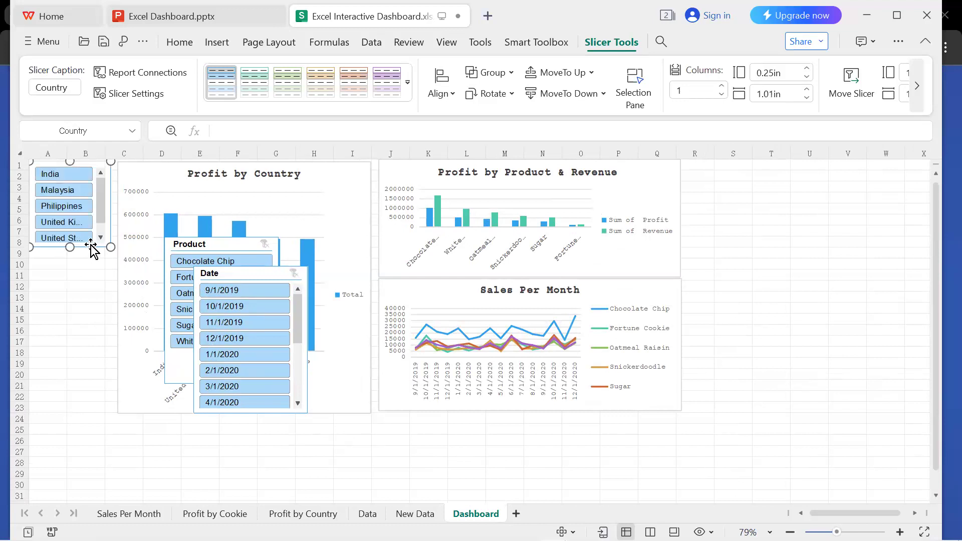
Hide the Product slicer's header and fit the slicer directly below the Country slicer in columns A–B, ending at about row 17.
click(239, 248)
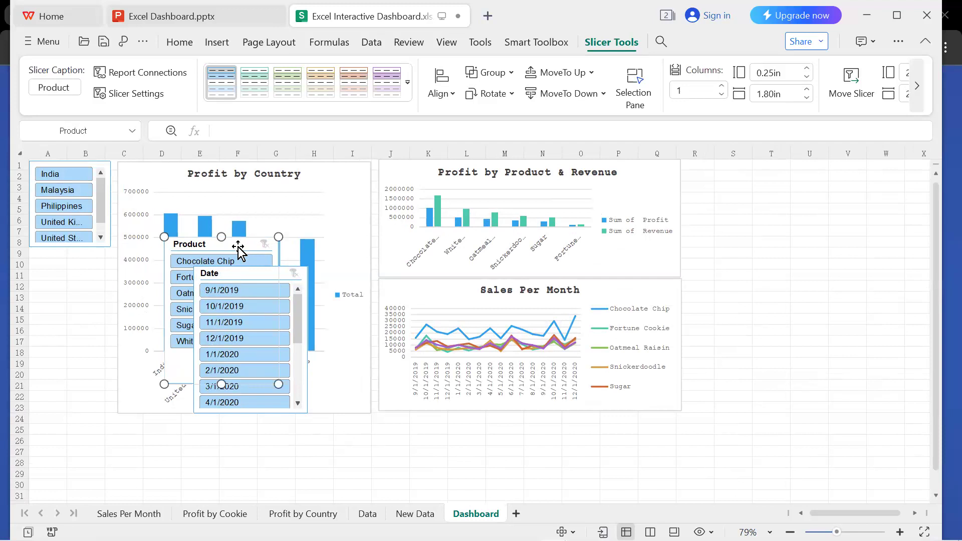
click(349, 362)
click(307, 246)
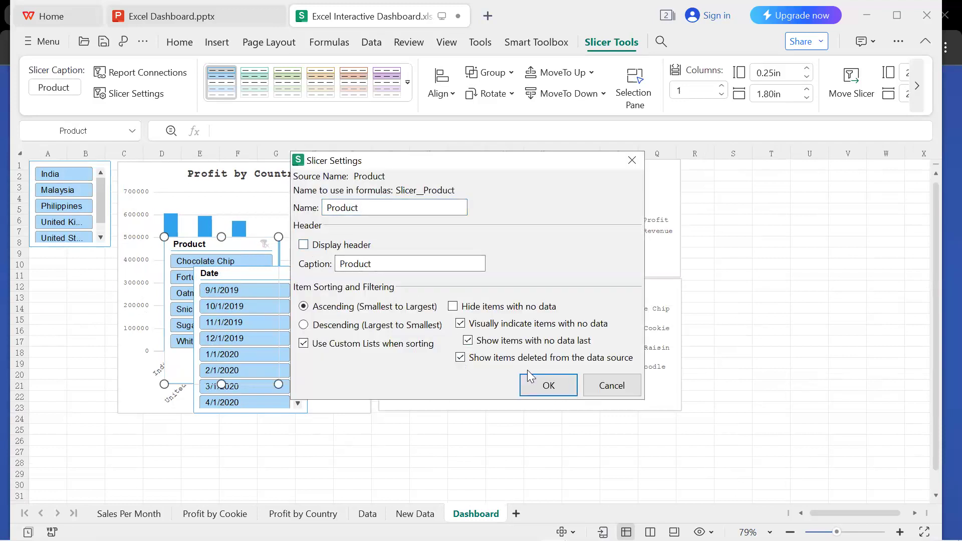
click(548, 385)
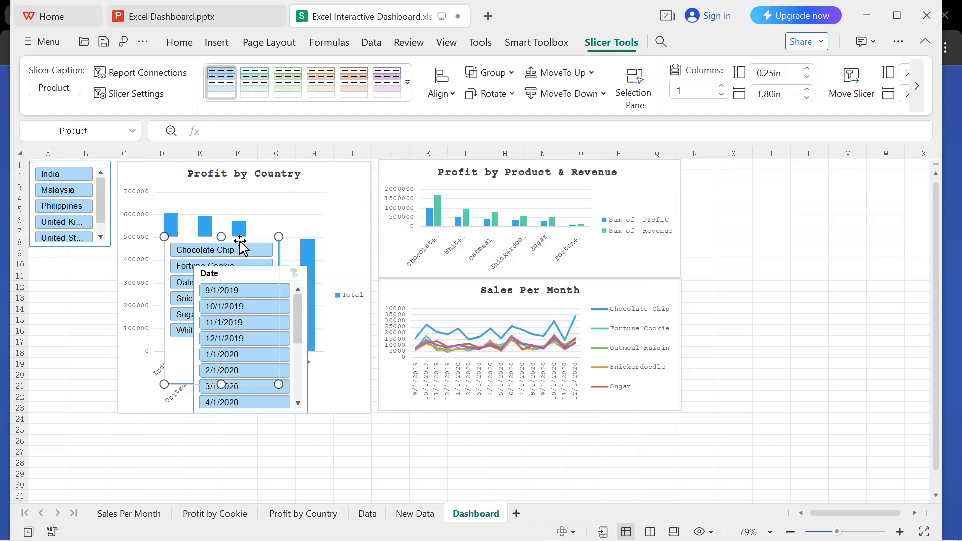
drag(242, 247, 110, 258)
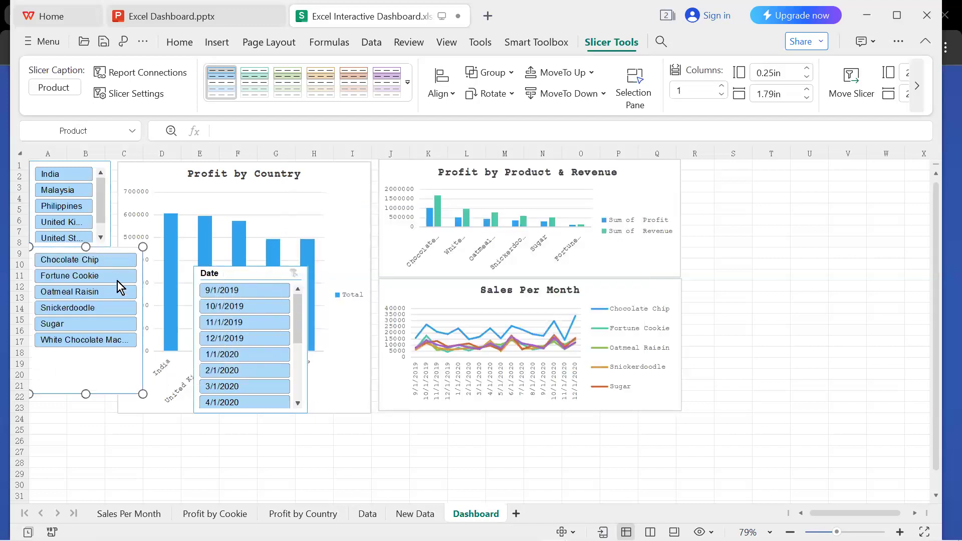
drag(144, 397, 69, 350)
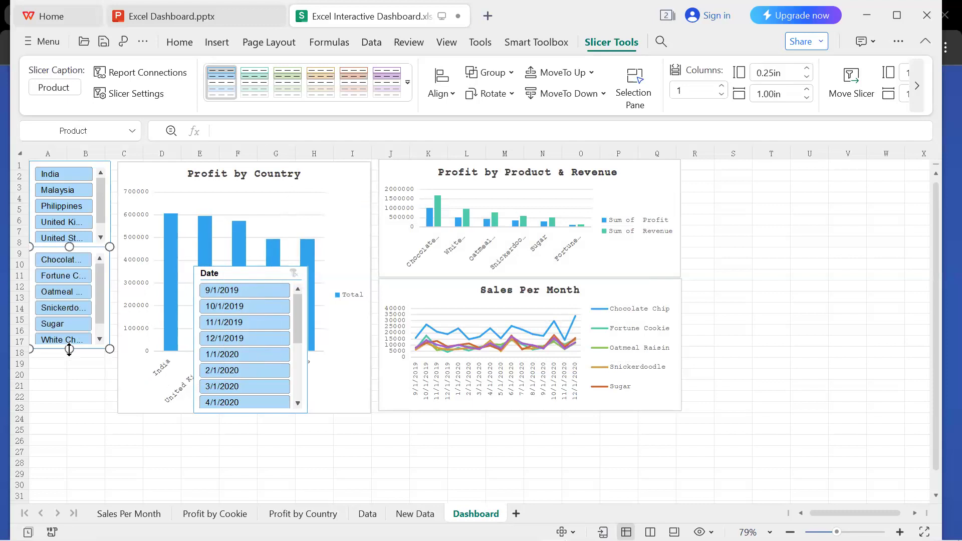
Hide the Date slicer's header and fit the slicer into columns A–B from about row 17 to row 23.
click(260, 274)
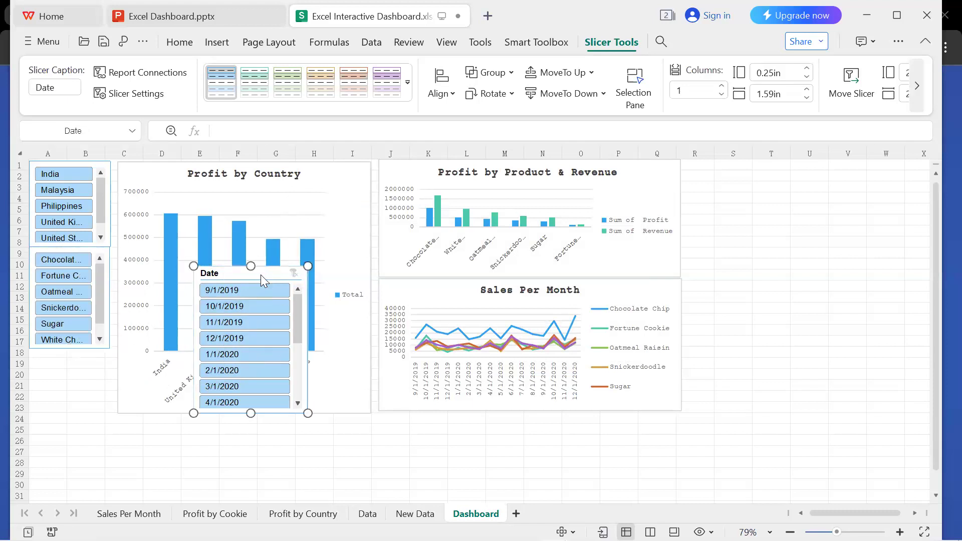
click(368, 286)
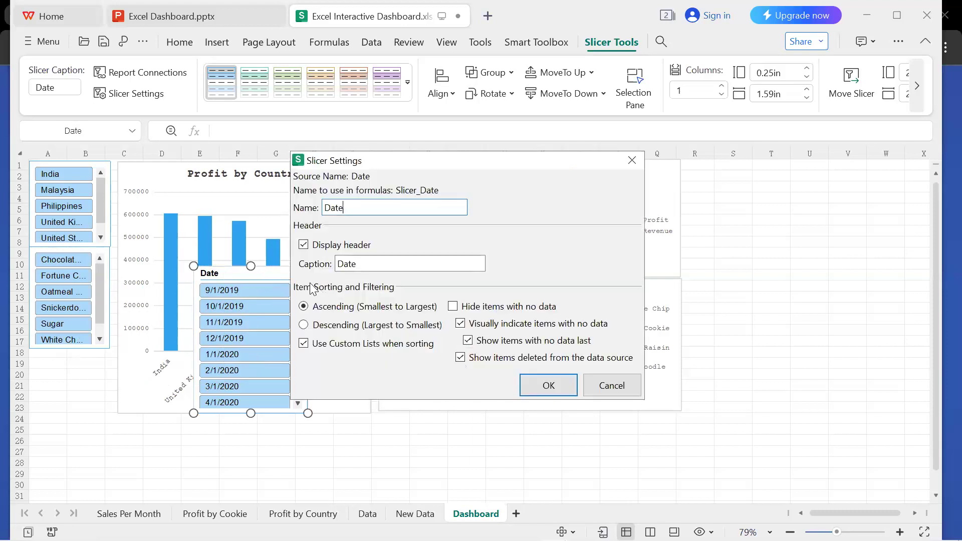
click(303, 249)
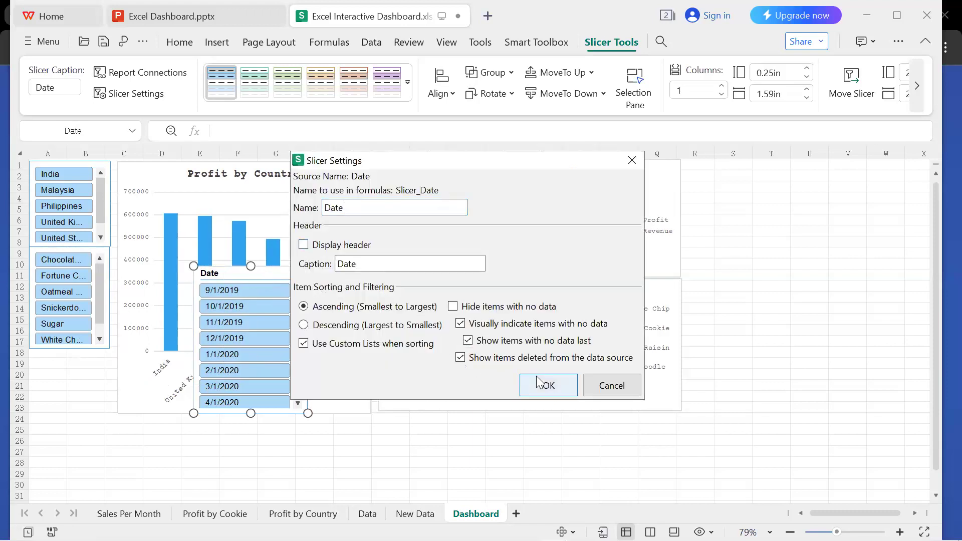
key(Return)
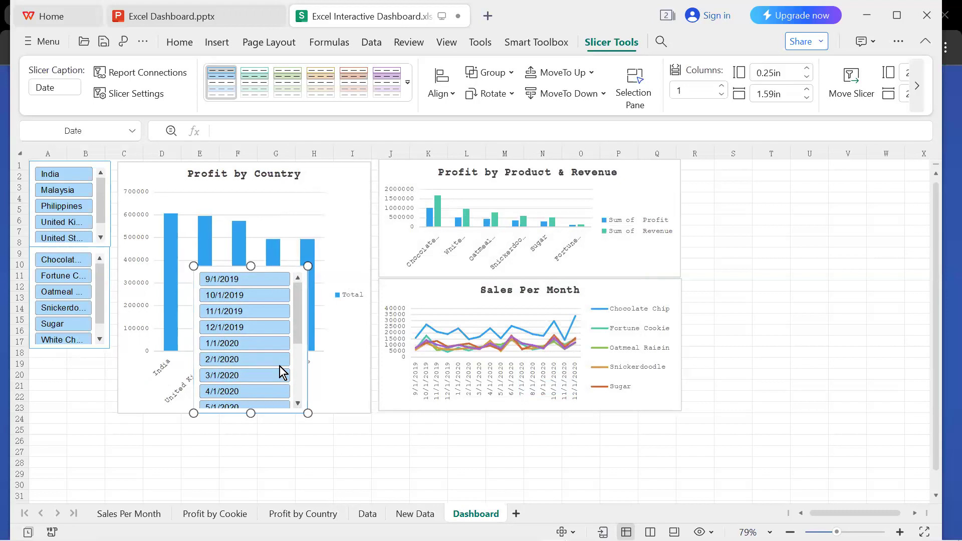
drag(253, 270, 86, 339)
drag(142, 332, 110, 336)
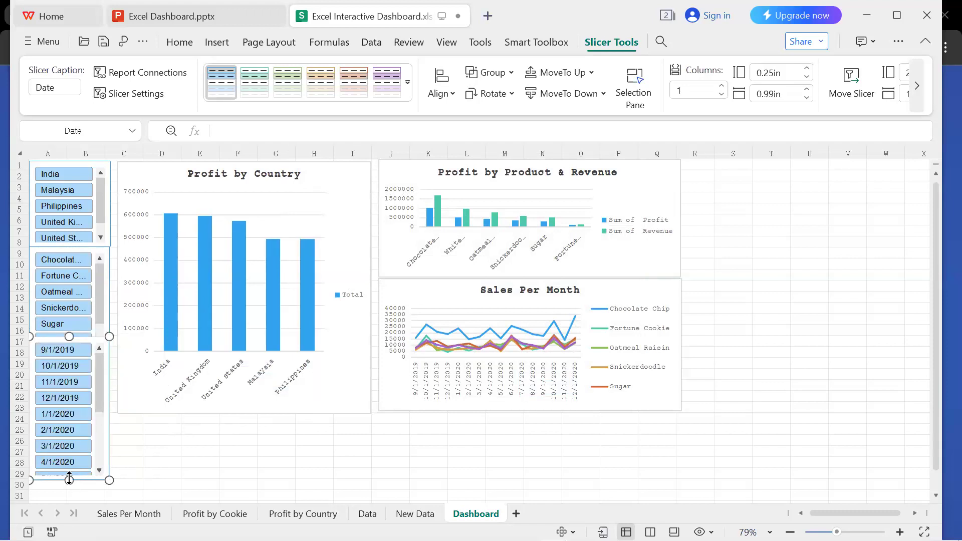
drag(70, 471, 79, 413)
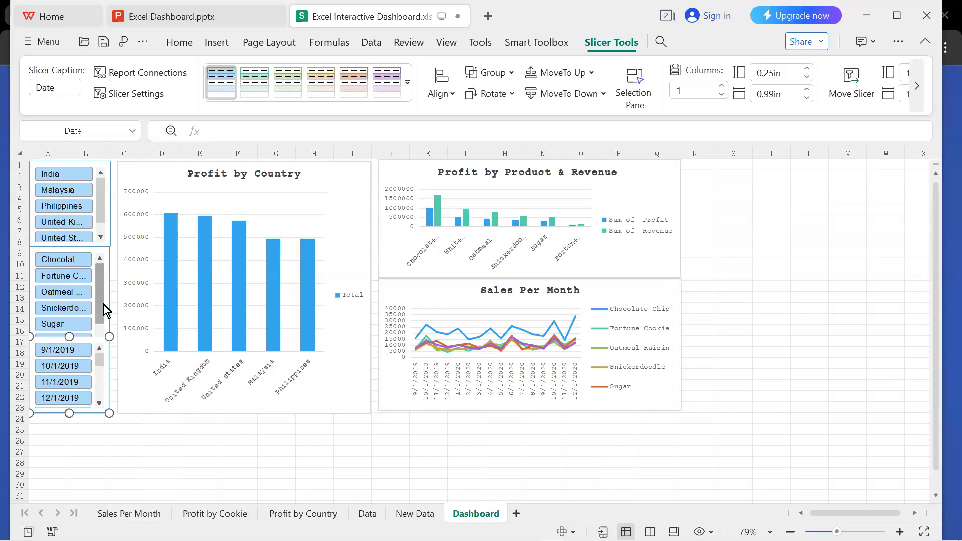
Shorten the Product slicer and shift it slightly down between the Country and Date slicers, ending at about row 16.
click(87, 249)
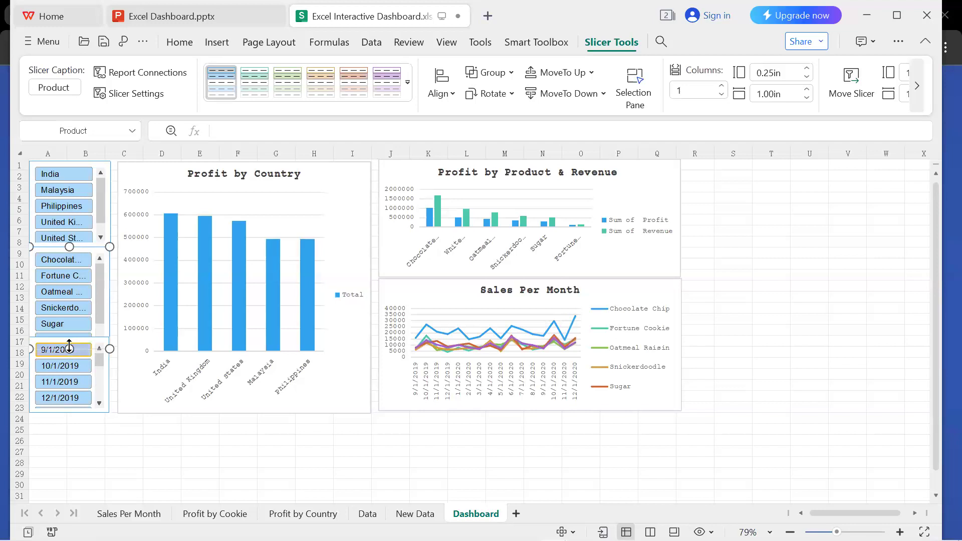
click(74, 321)
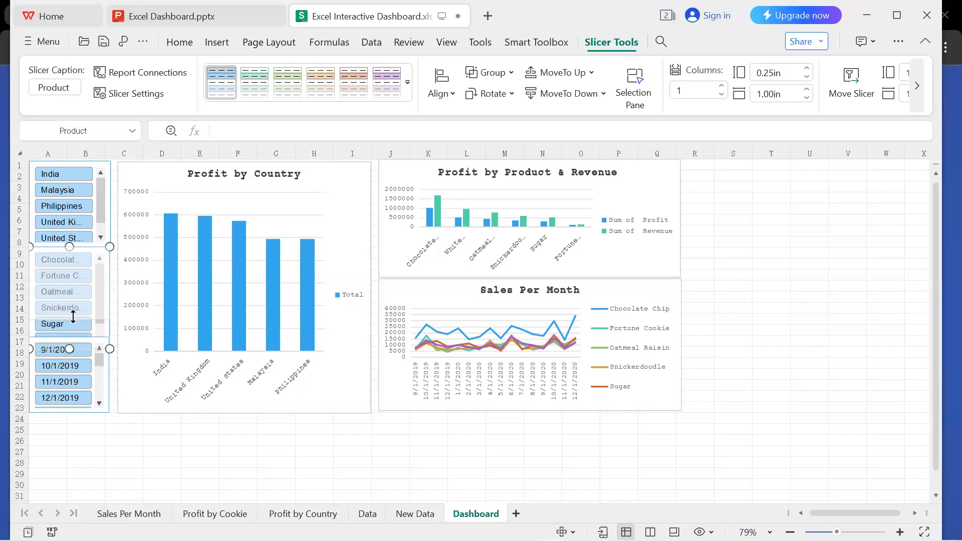
drag(73, 317, 73, 317)
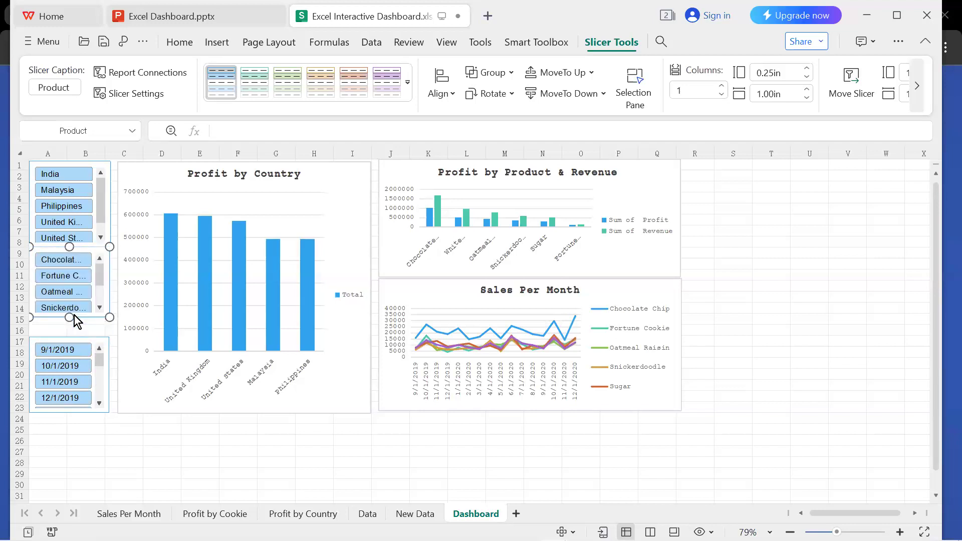
drag(69, 320, 69, 326)
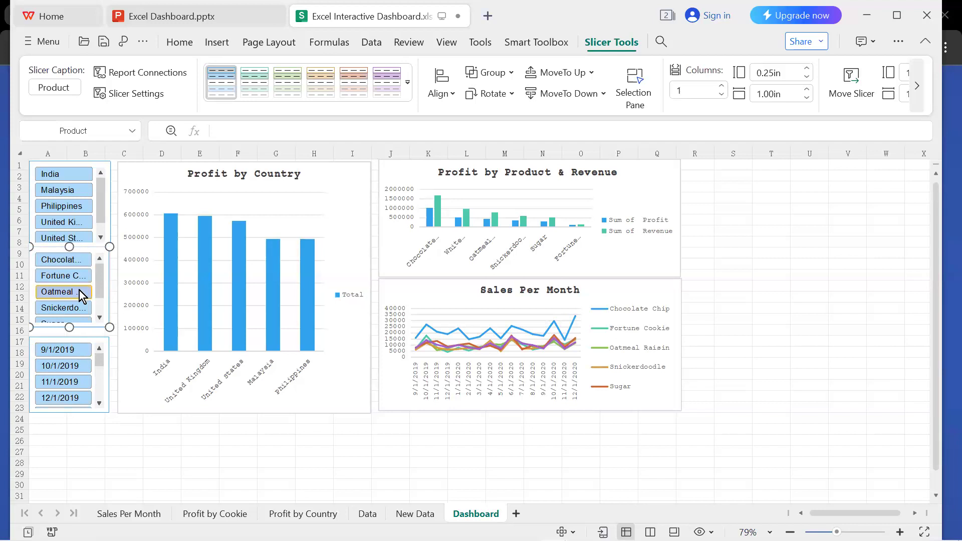
drag(79, 249, 81, 255)
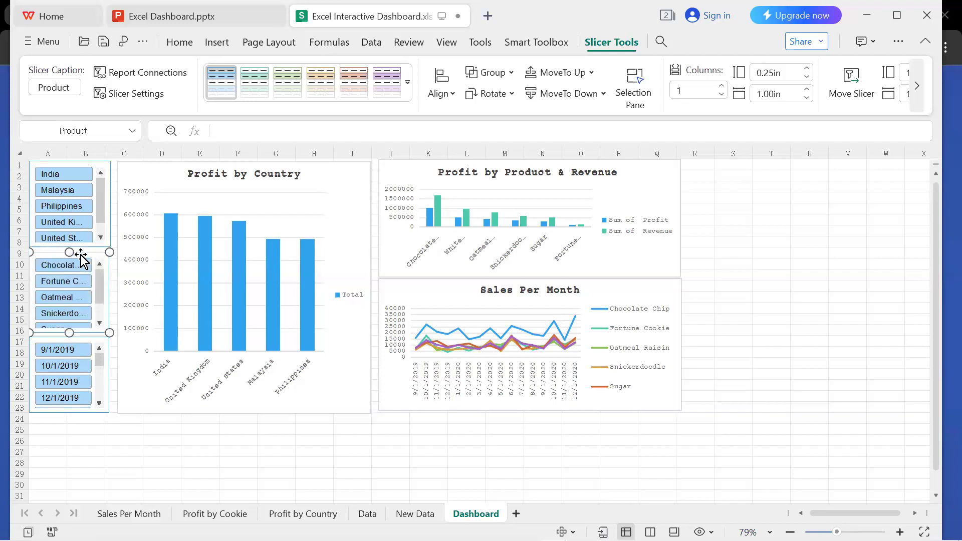
Try the Product slicer by filtering to Chocolate Chip and to Fortune Cookie.
click(122, 430)
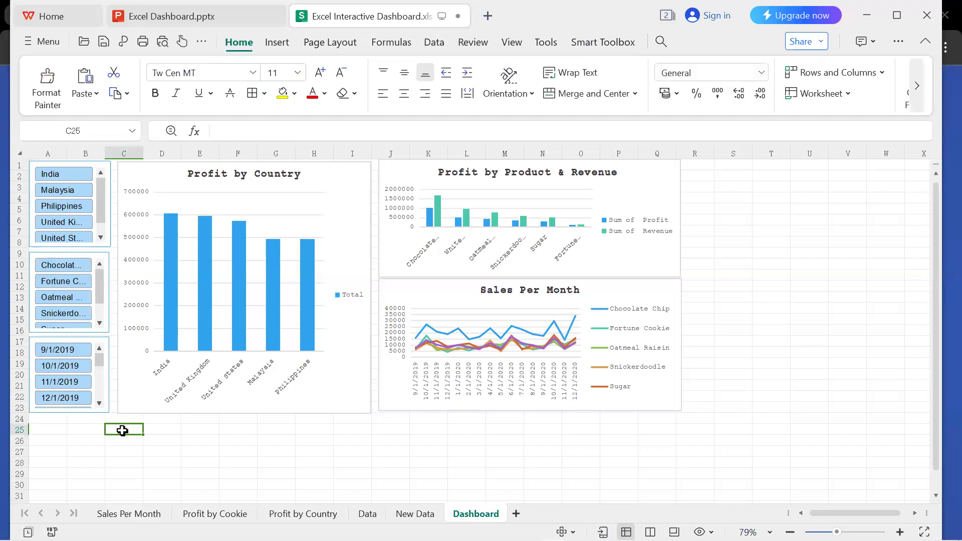
click(345, 193)
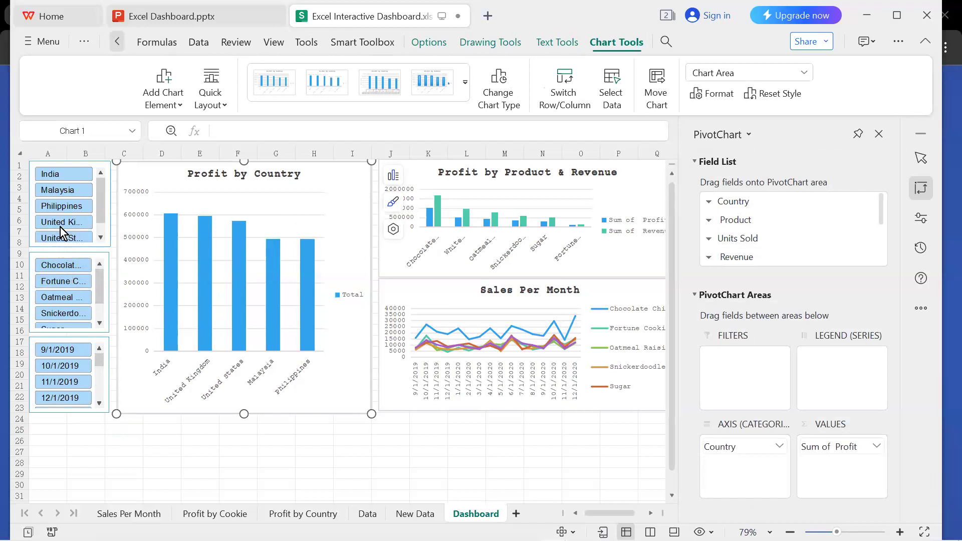
click(64, 265)
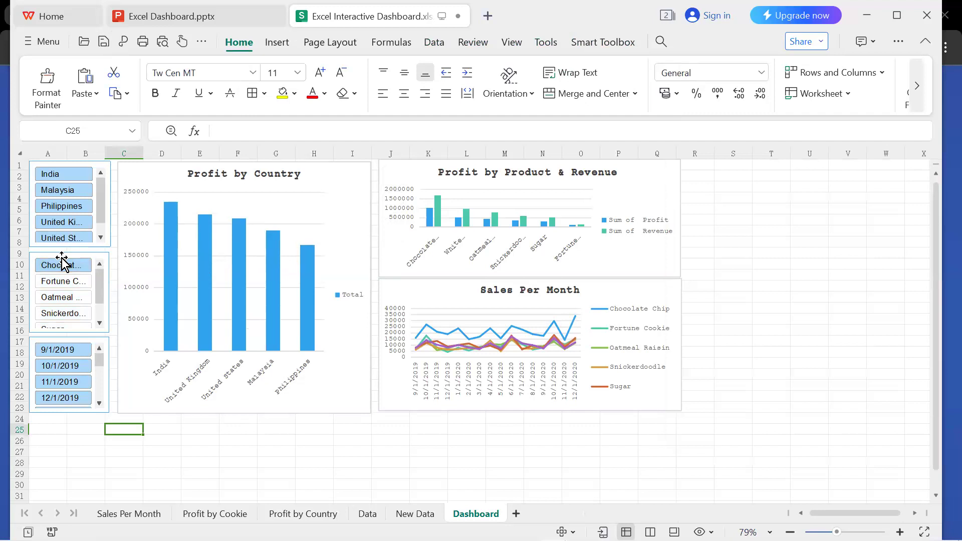
click(64, 282)
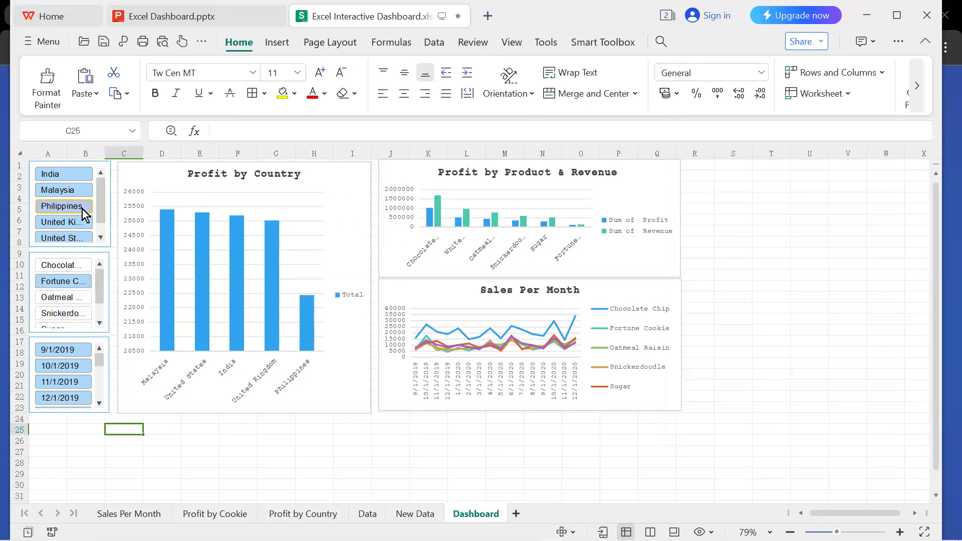
Connect the Country slicer to the Profit by Cookie and Sales Per Month PivotTables as well.
click(86, 182)
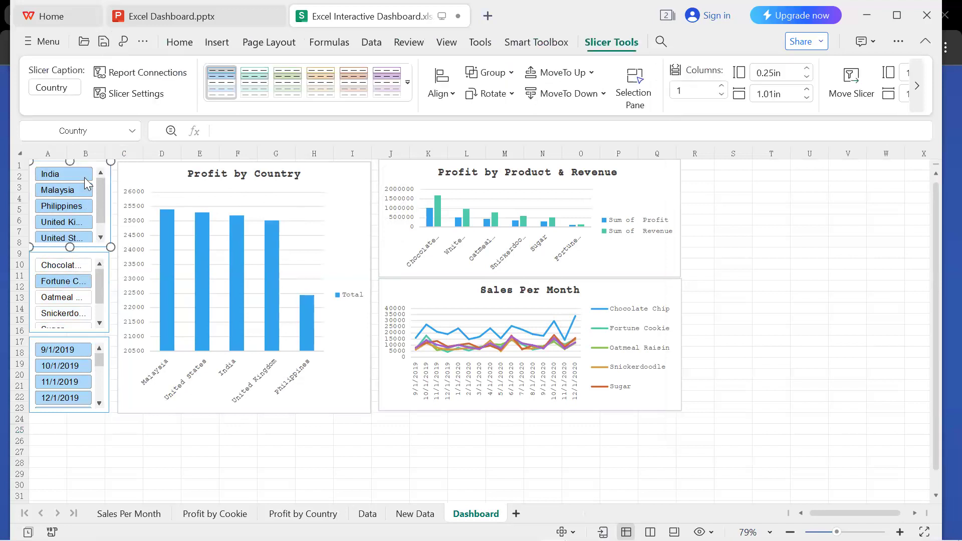
click(147, 73)
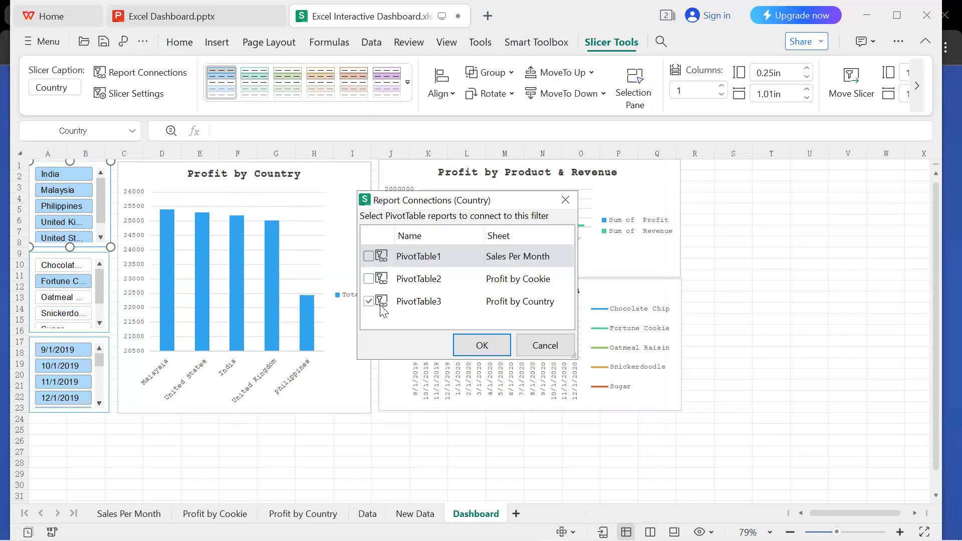
click(369, 279)
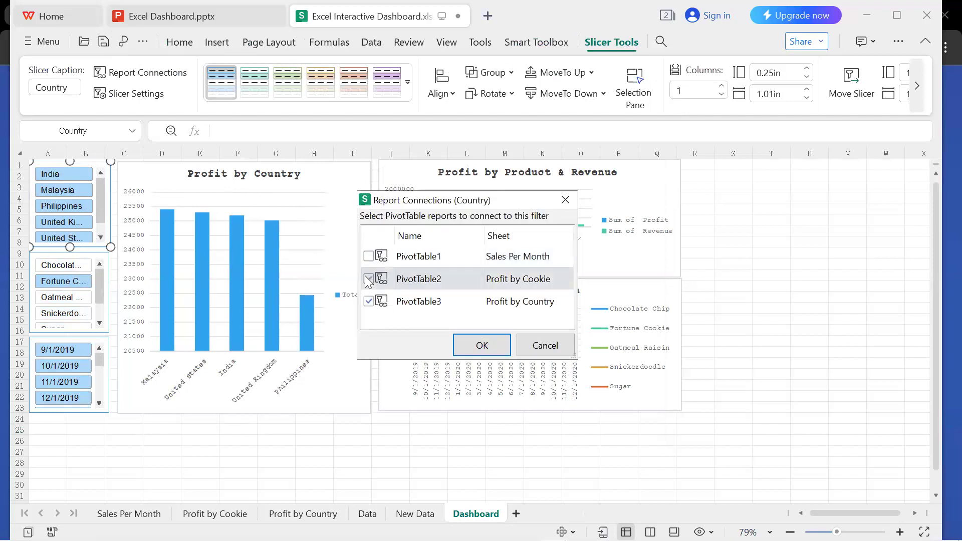
click(369, 257)
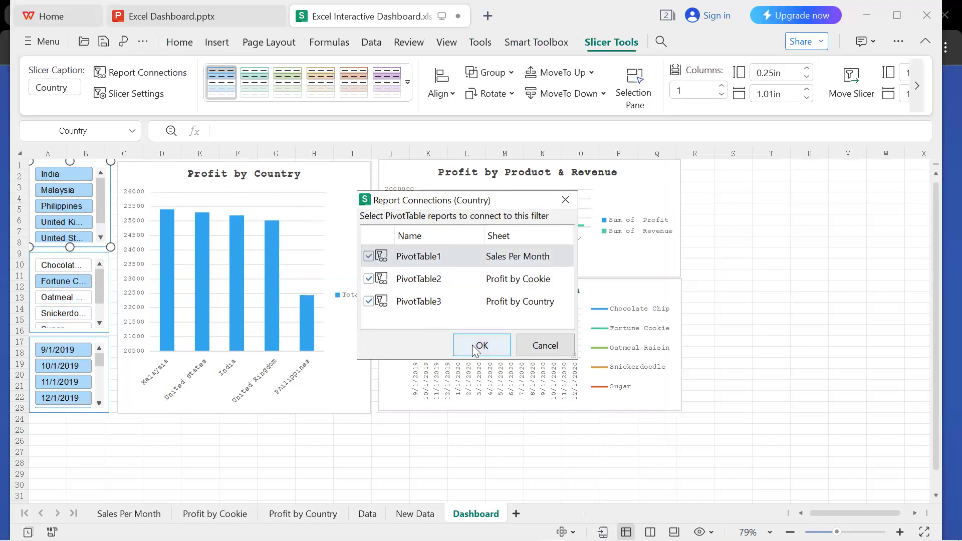
click(476, 349)
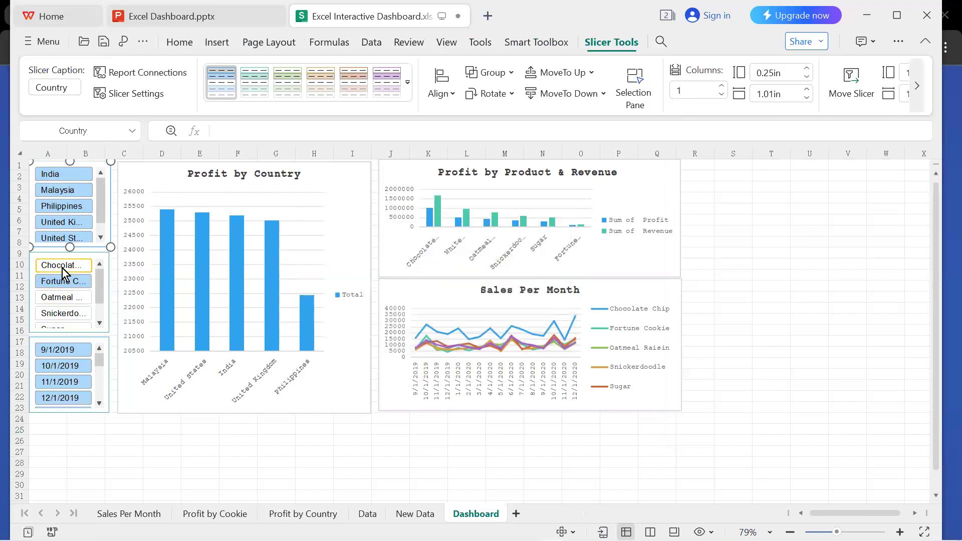
Try different Country and Product slicer filters on the charts, ending with Malaysia and Fortune Cookie.
click(59, 191)
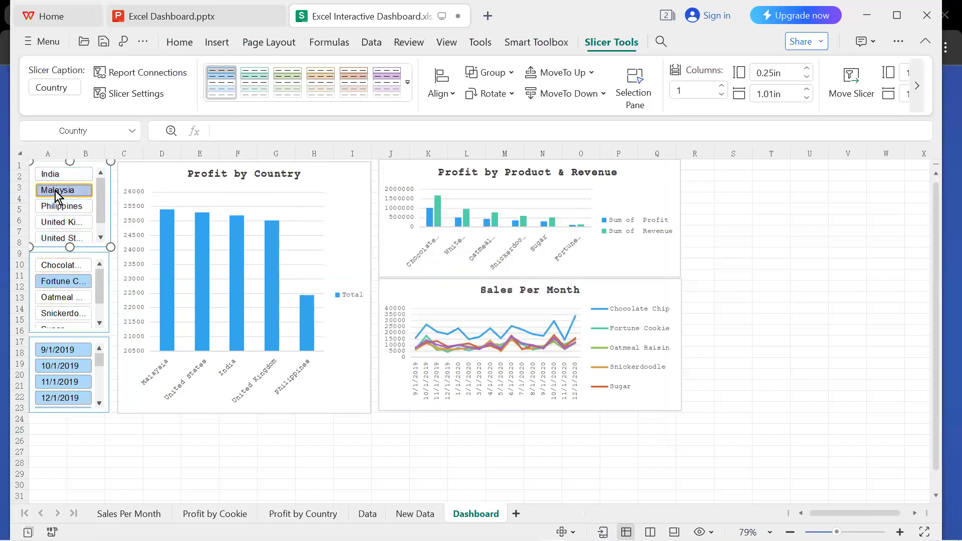
click(65, 298)
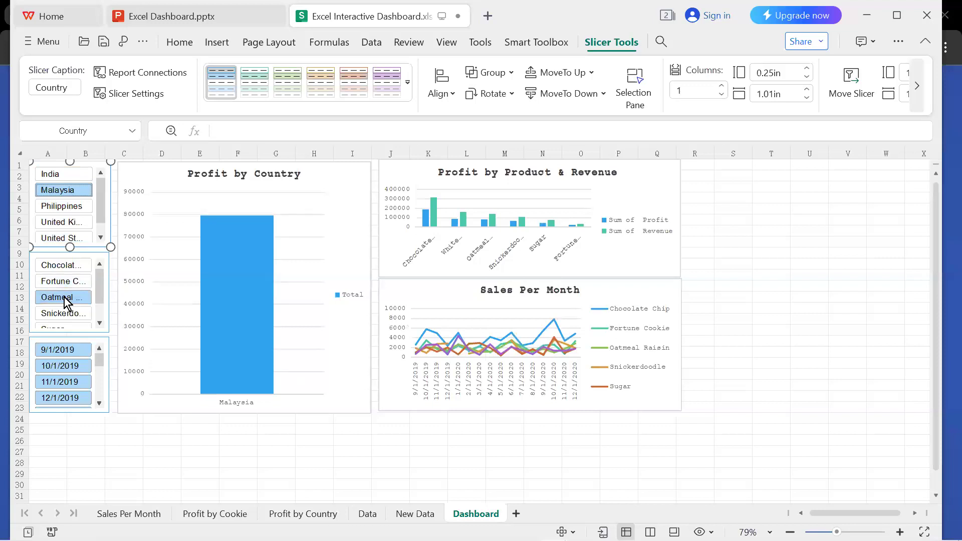
click(72, 207)
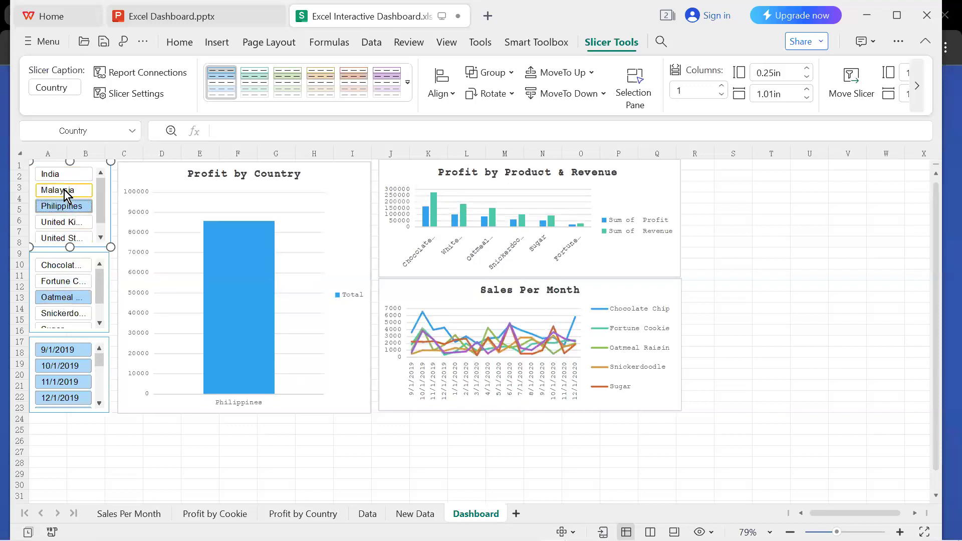
click(65, 191)
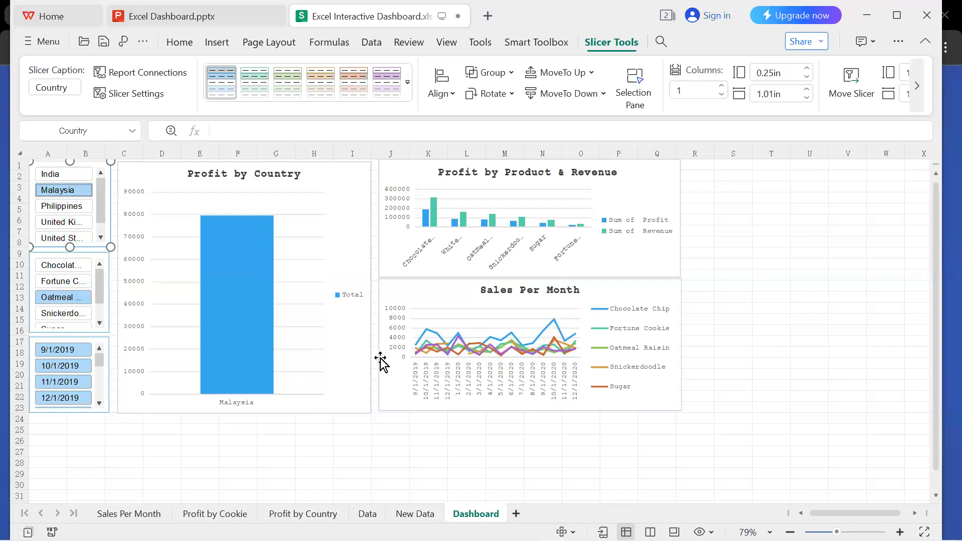
click(74, 267)
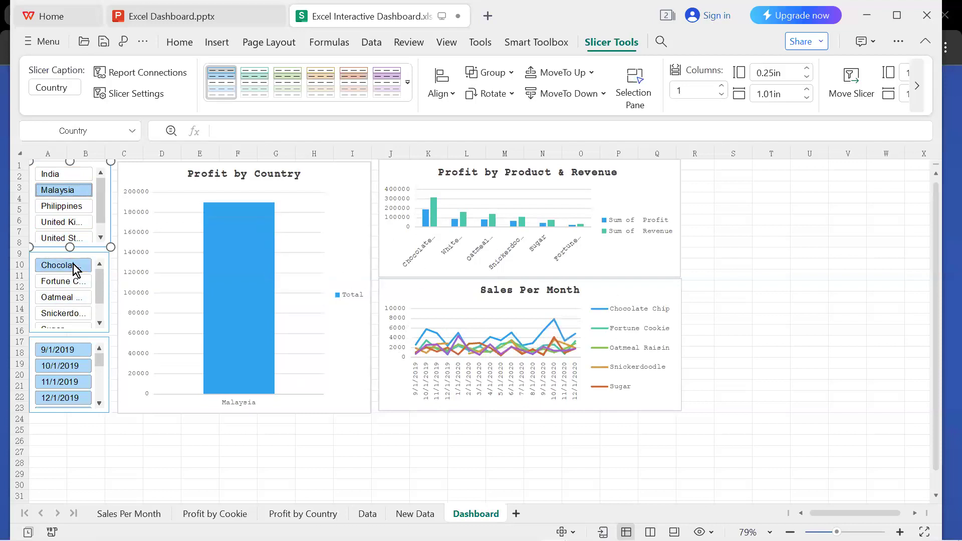
click(73, 281)
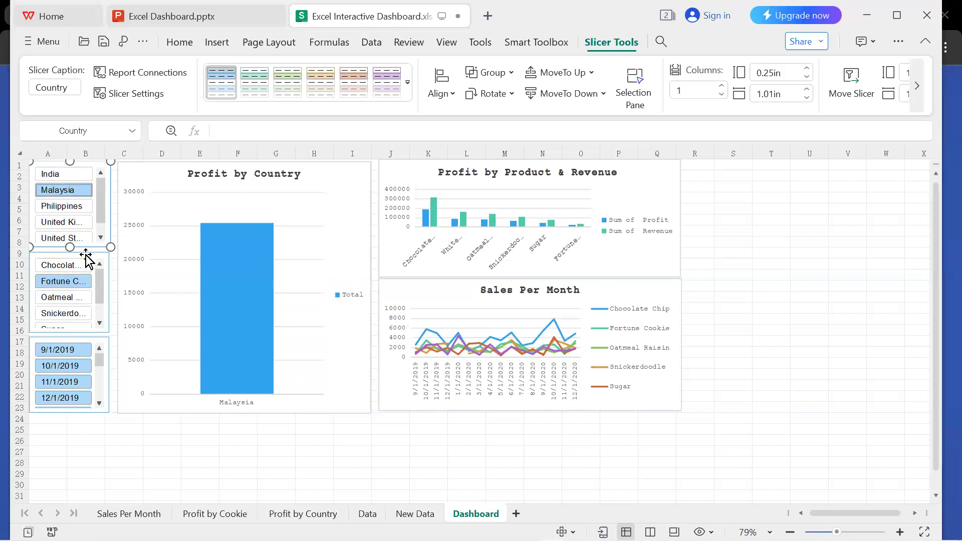
Connect the Product slicer to PivotTable2 (Profit by Cookie) and PivotTable1 (Sales Per Month) too.
click(86, 258)
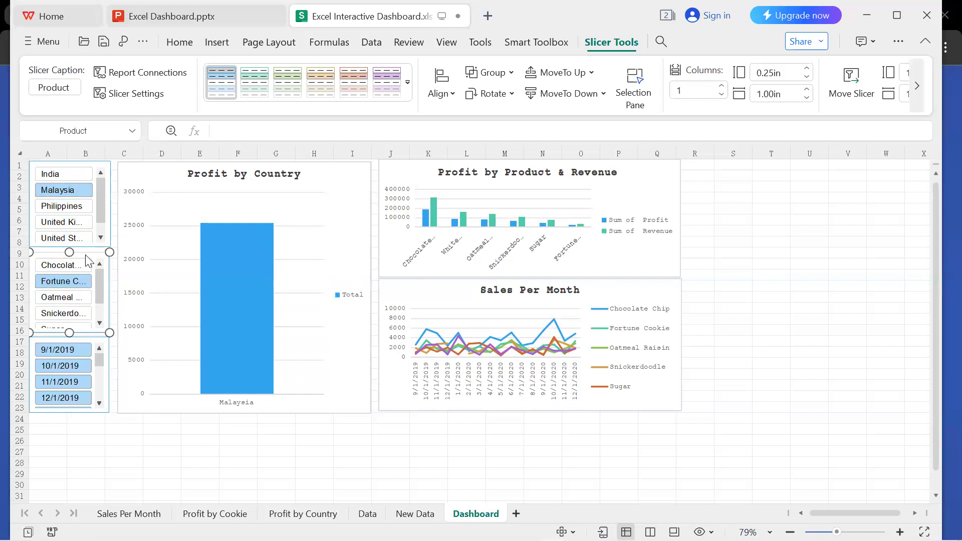
click(140, 73)
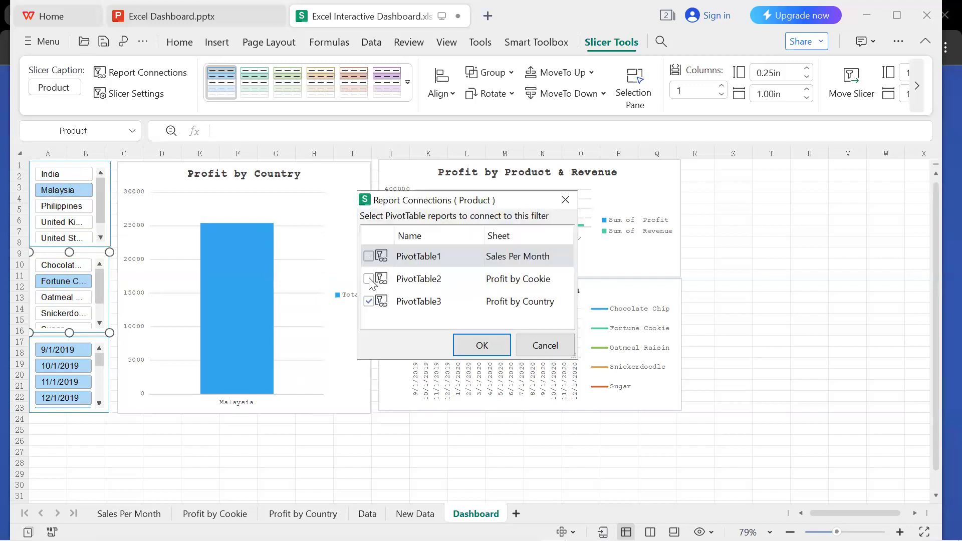
click(369, 279)
click(369, 257)
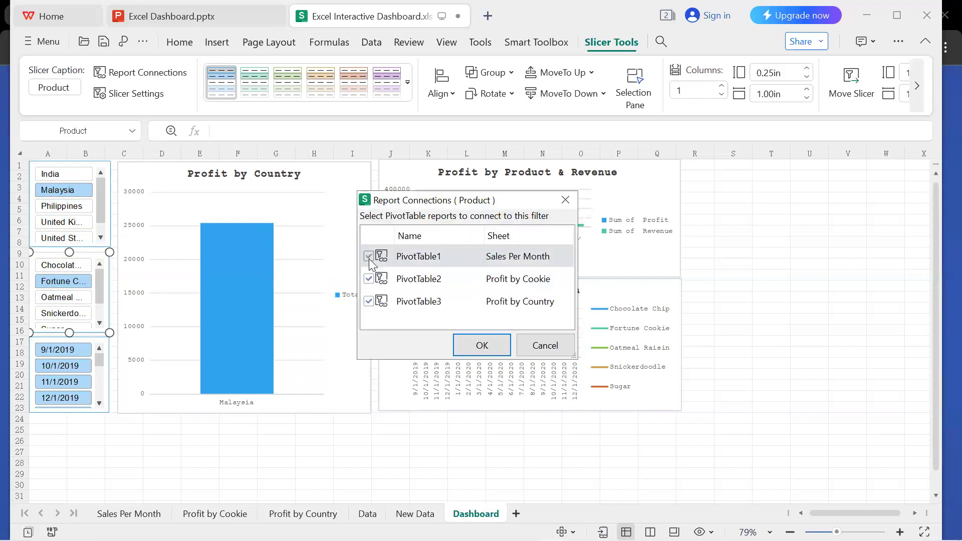
click(482, 347)
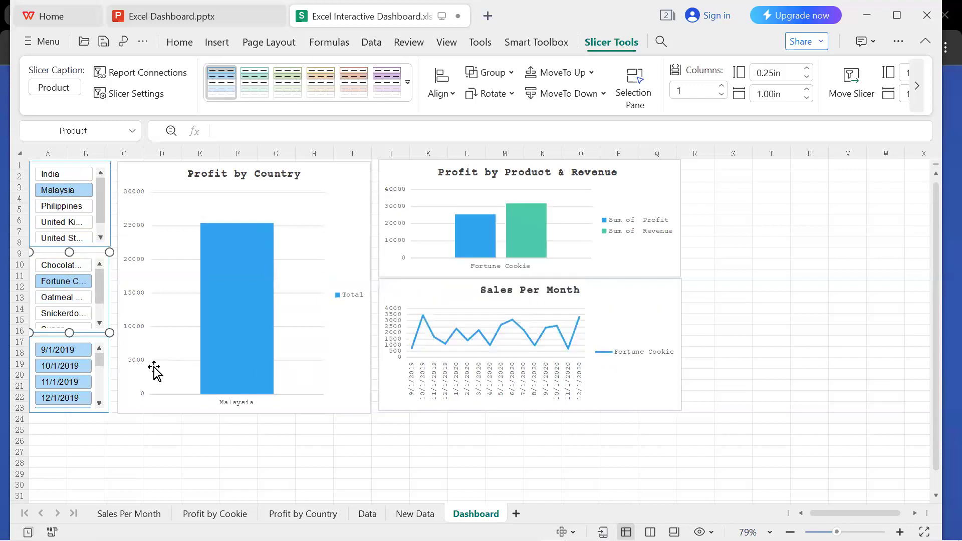
Link the Date slicer to PivotTable1 (Sales Per Month) and PivotTable2 (Profit by Cookie) in addition to PivotTable3.
click(85, 344)
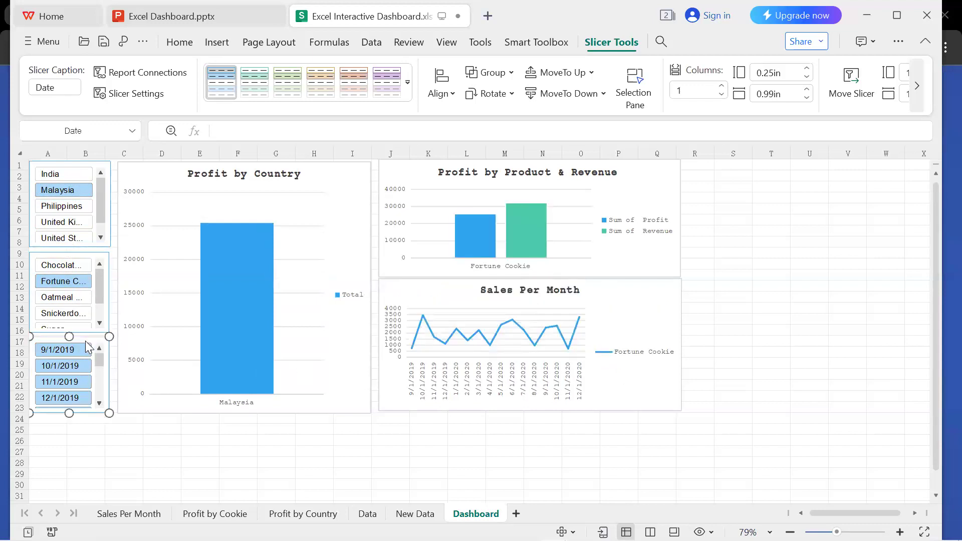
click(150, 74)
click(367, 257)
click(369, 279)
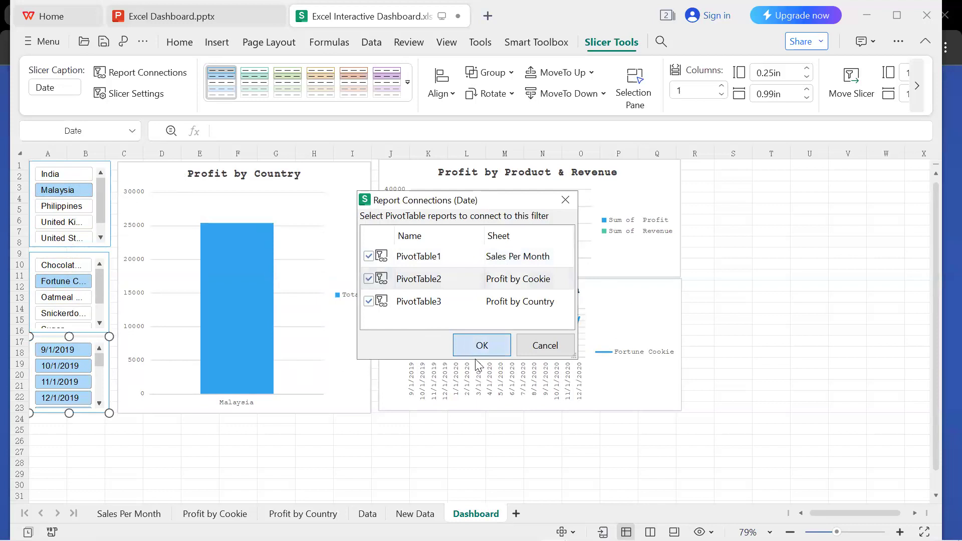
click(476, 347)
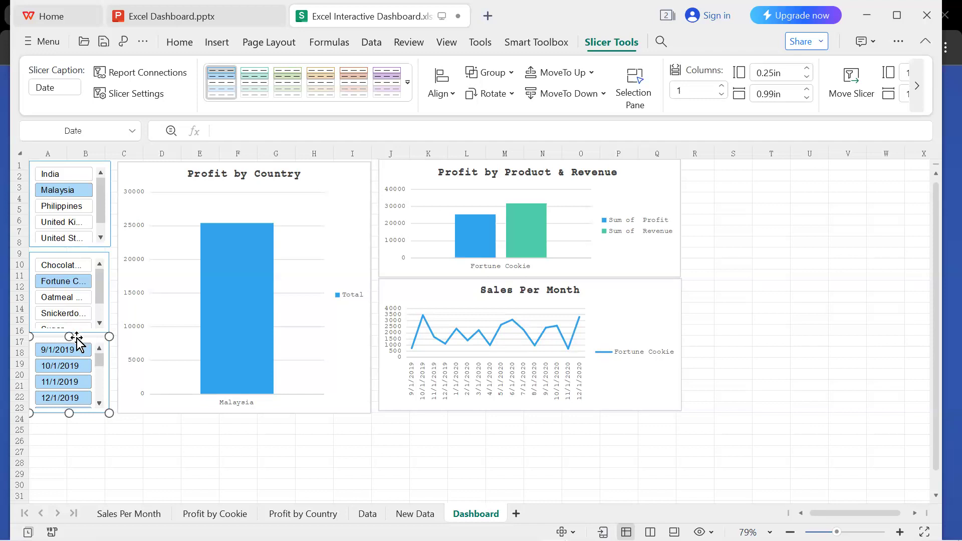
Shorten the Product slicer slightly so it ends at about row 15, above the Date slicer.
click(75, 253)
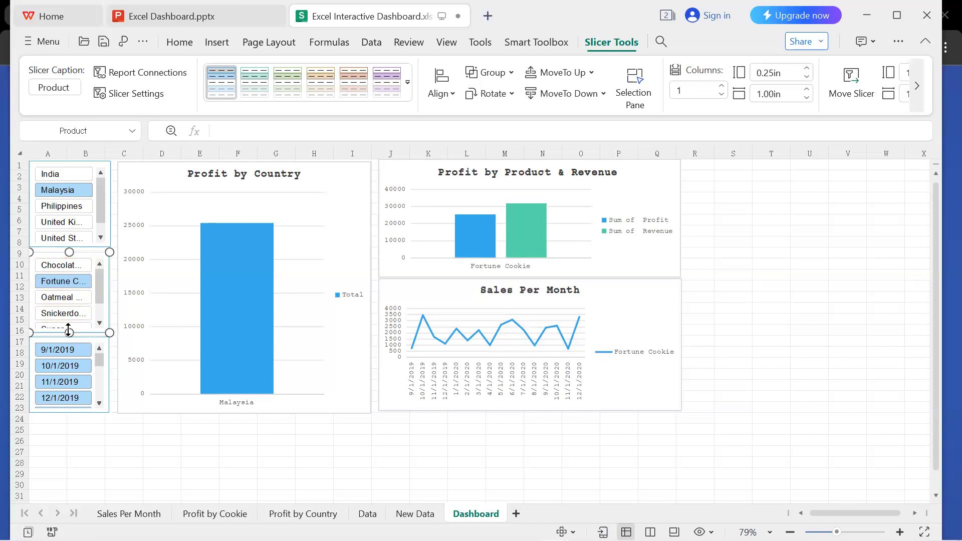
drag(69, 332, 69, 327)
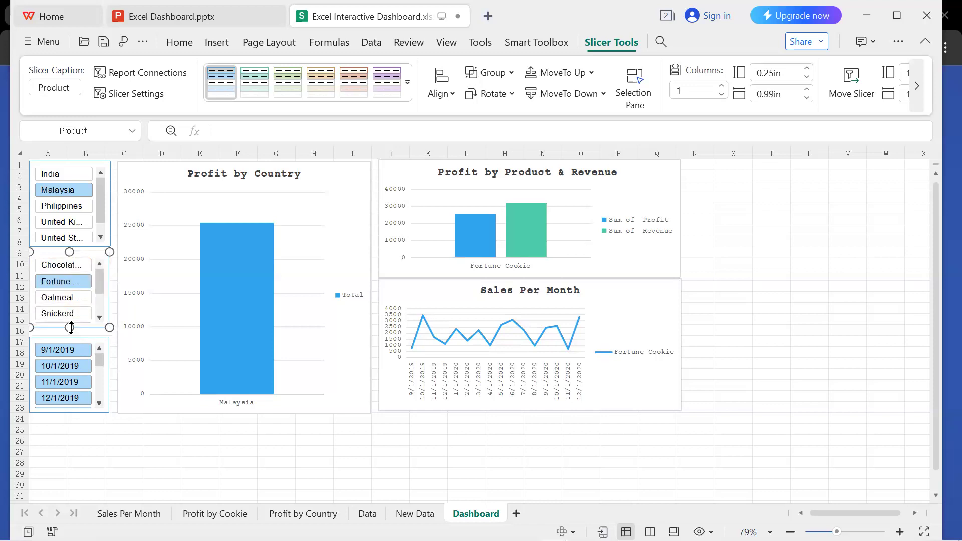
click(80, 427)
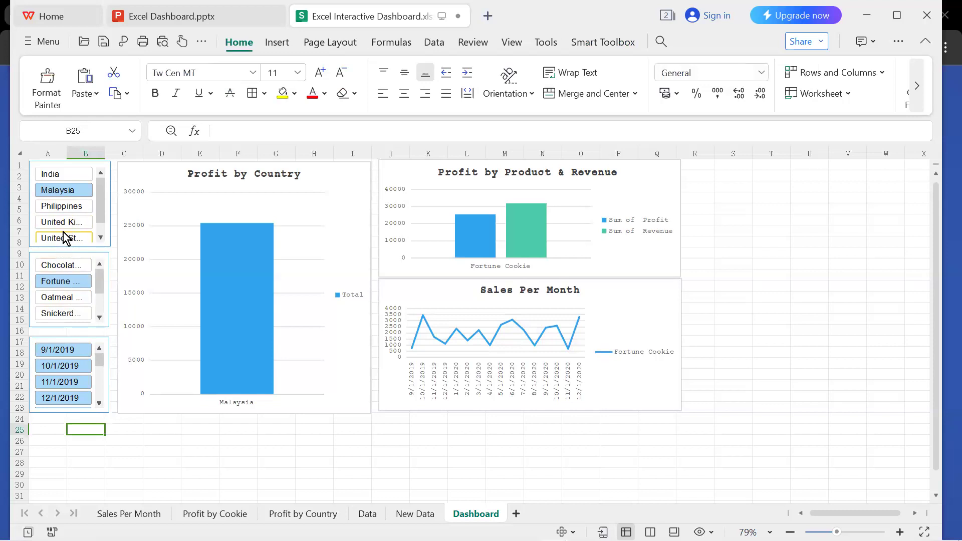
Filter the dashboard to India, Malaysia and Philippines for the products Oatmeal Raisin, Sugar and White Chocolate Macadamia Nut.
ctrl+click(64, 176)
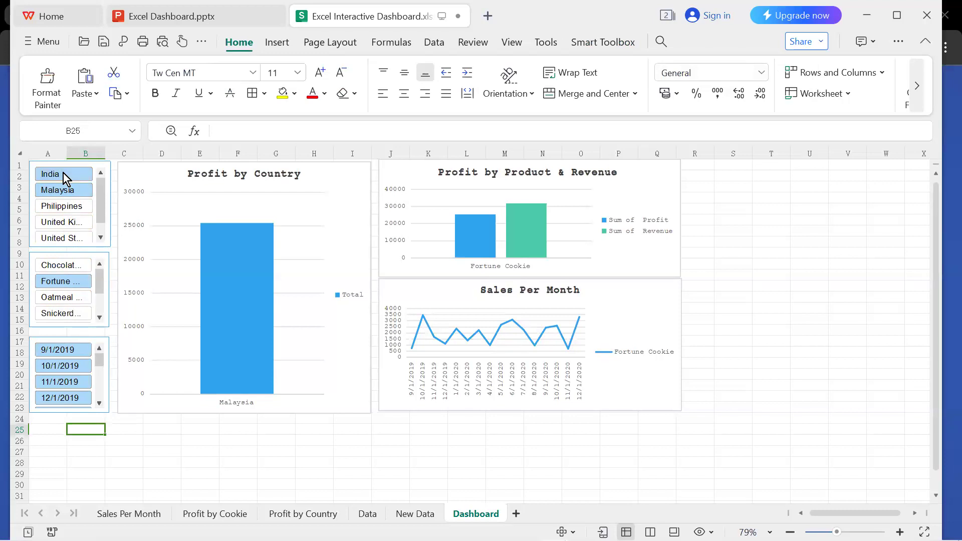
ctrl+click(65, 207)
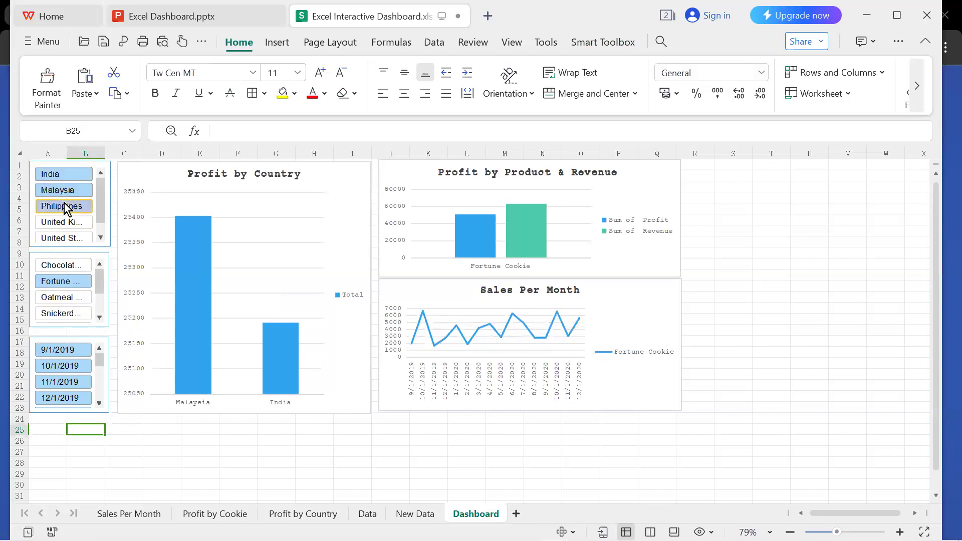
click(64, 300)
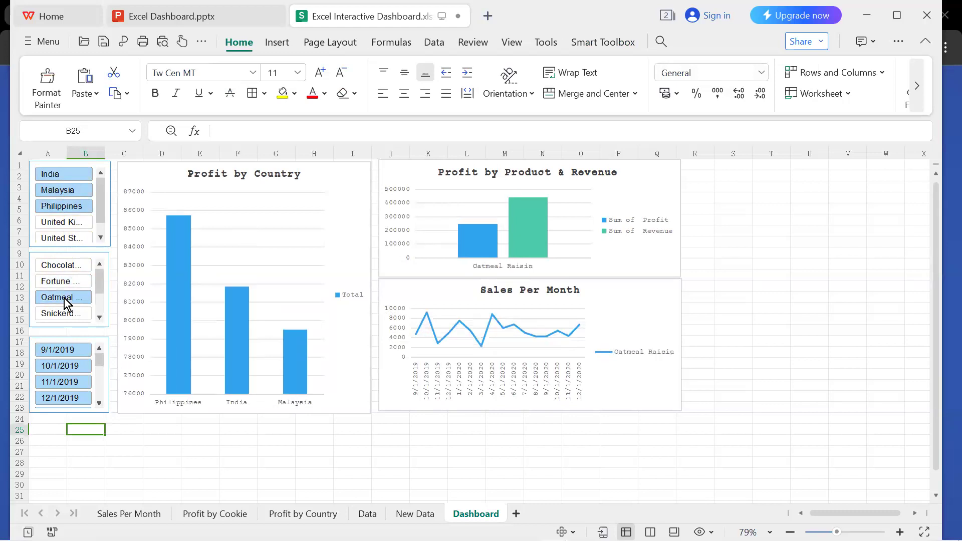
click(100, 318)
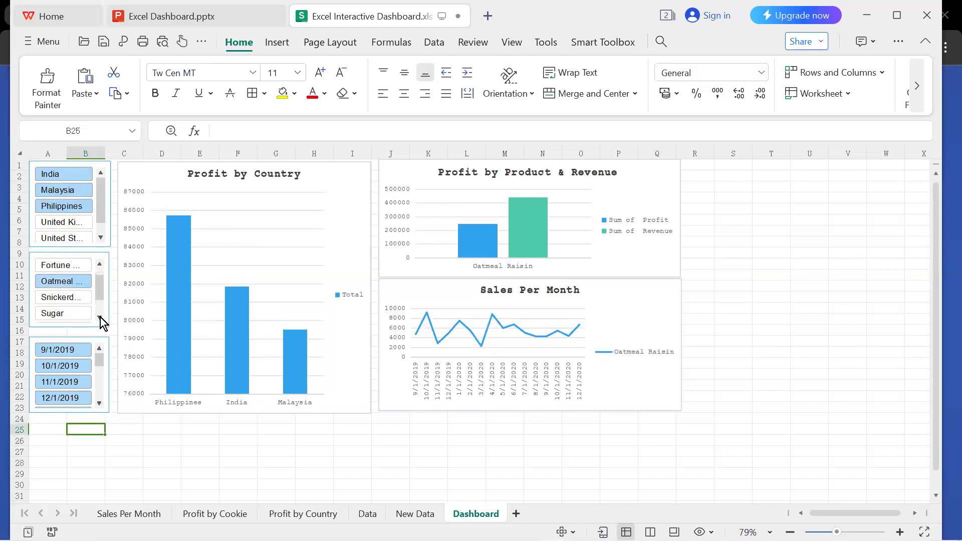
ctrl+click(70, 313)
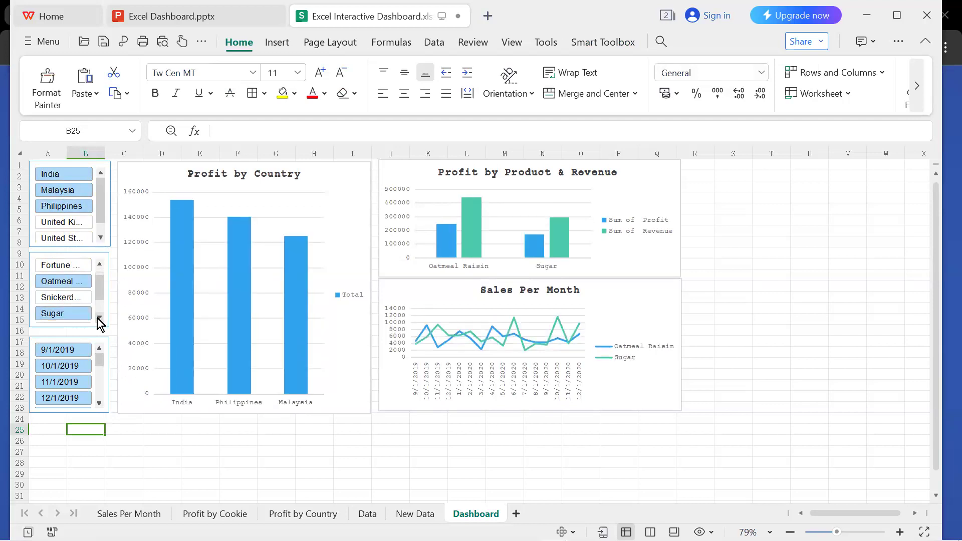
click(99, 317)
ctrl+click(64, 315)
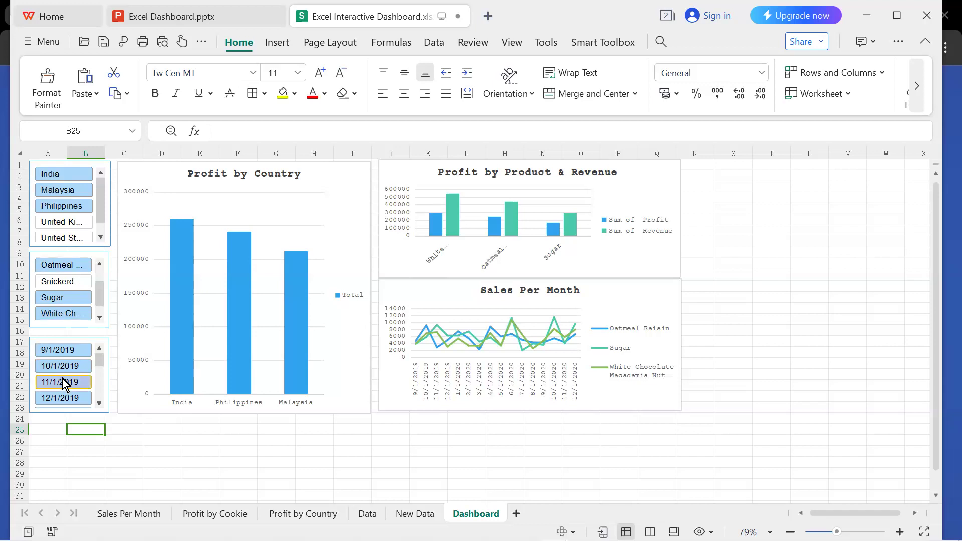
Filter the Date slicer to the months 9/1/2019, 10/1/2019, 11/1/2019 and 12/1/2019.
click(69, 351)
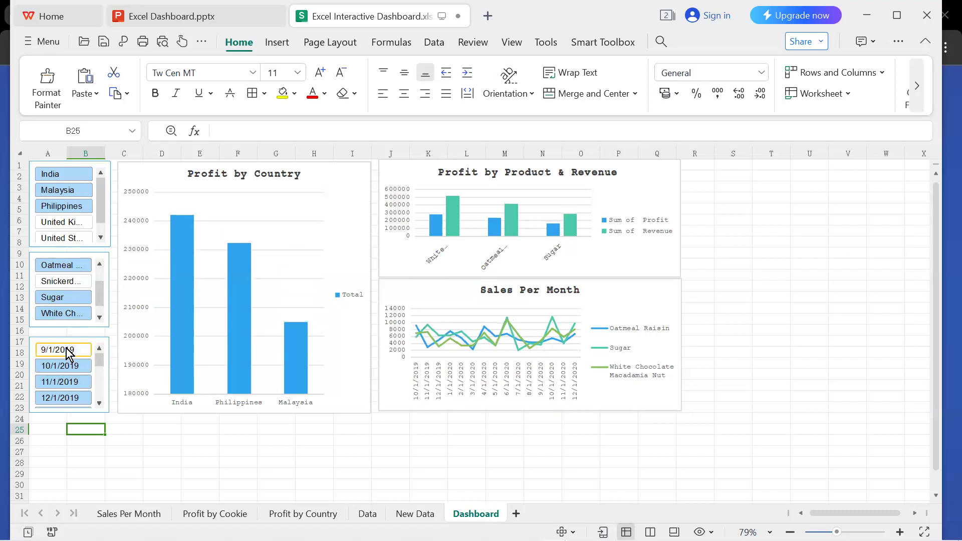
click(72, 366)
click(70, 382)
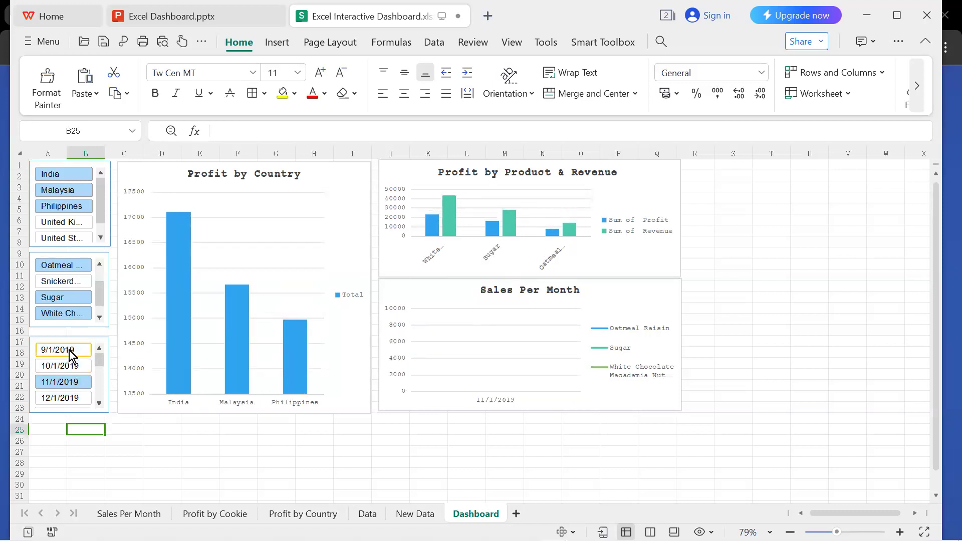
click(71, 350)
click(72, 367)
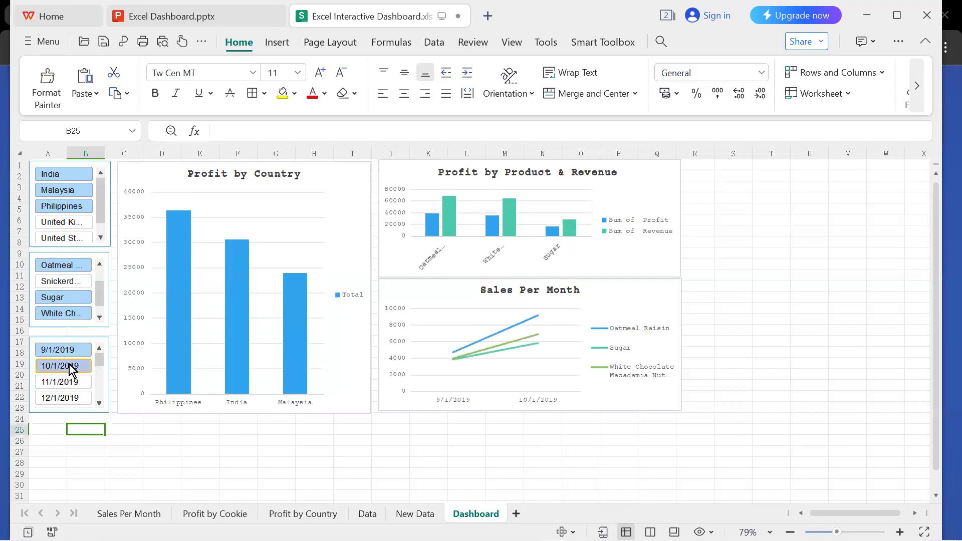
click(70, 382)
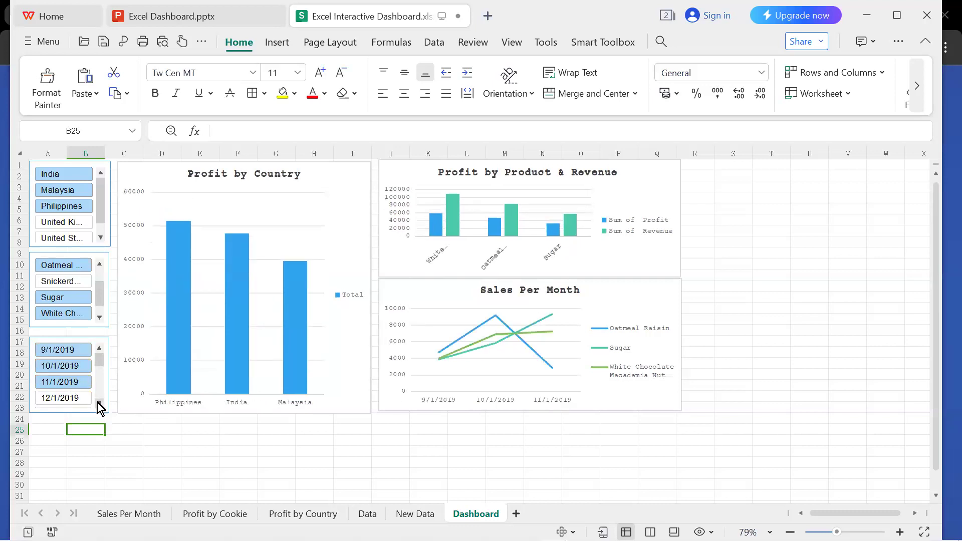
click(99, 403)
click(76, 383)
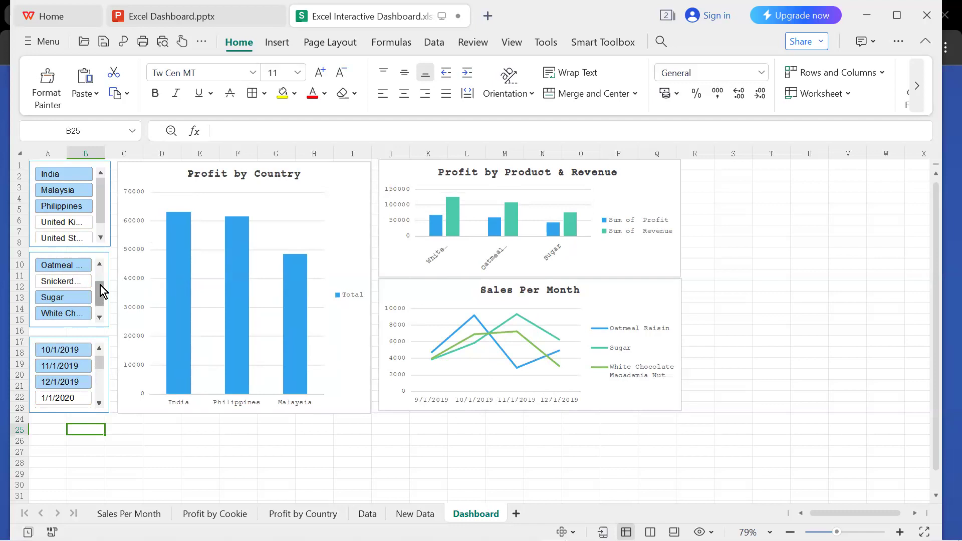
click(53, 93)
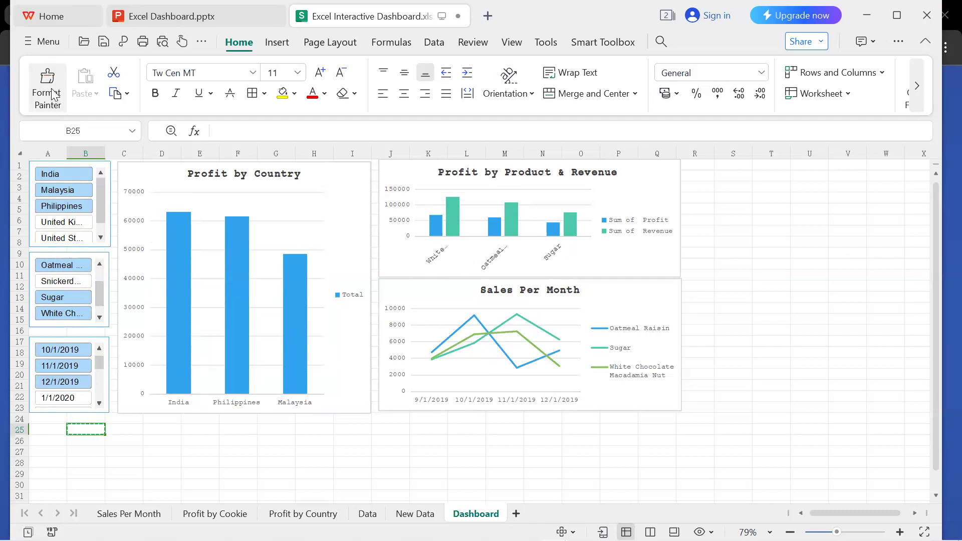
click(54, 94)
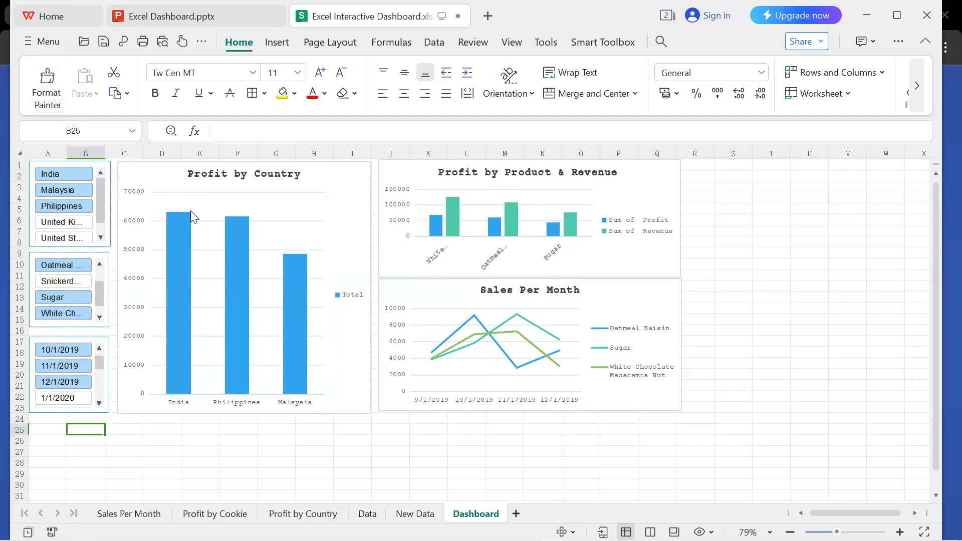
click(349, 189)
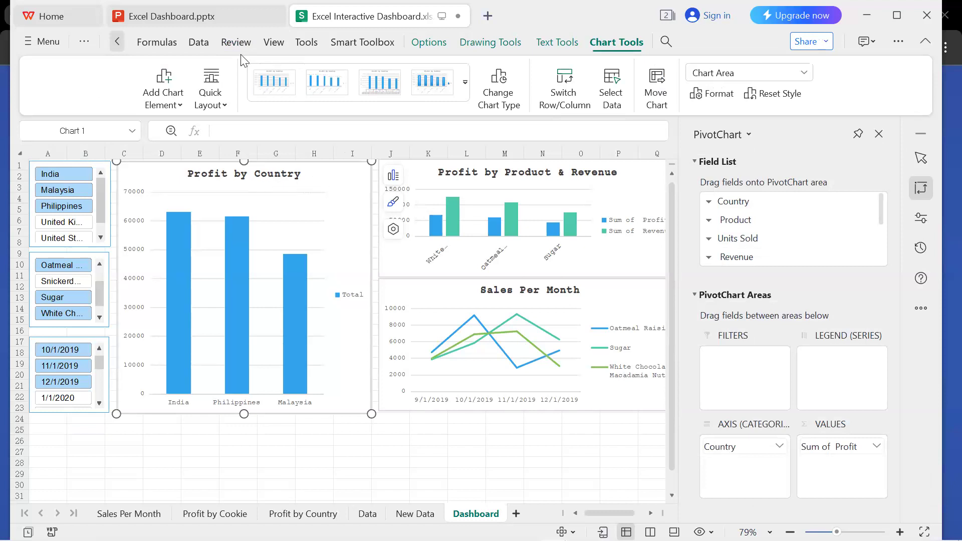
Filter the Country slicer to India only.
click(118, 42)
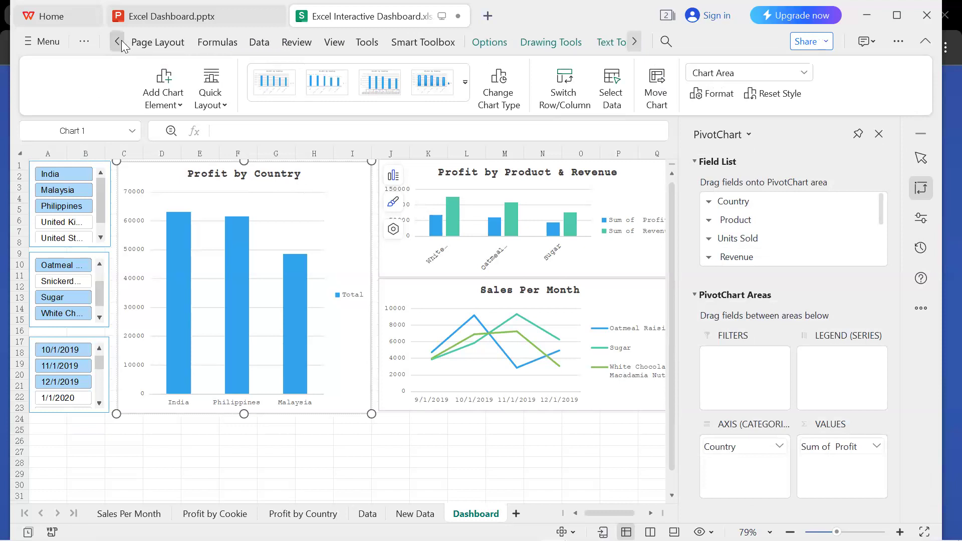
click(118, 42)
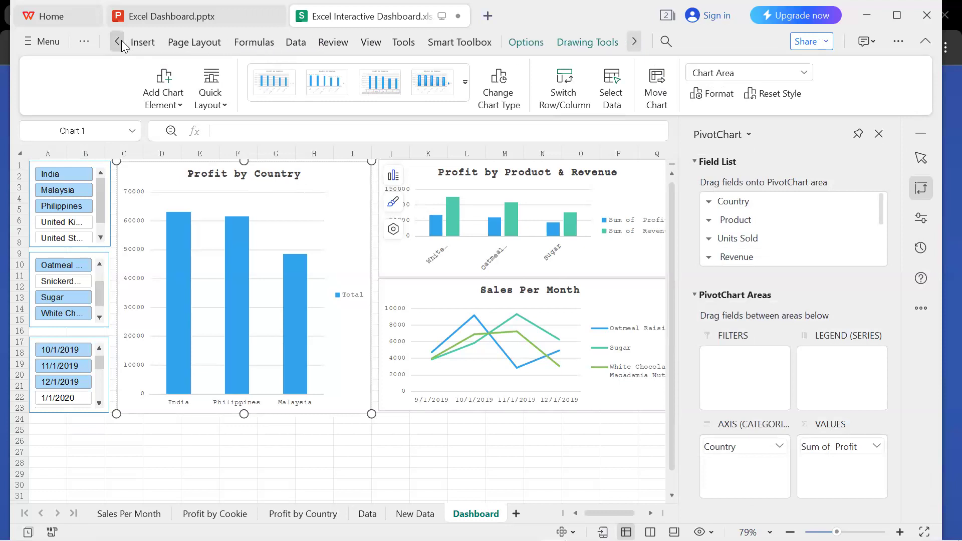
click(122, 42)
click(132, 42)
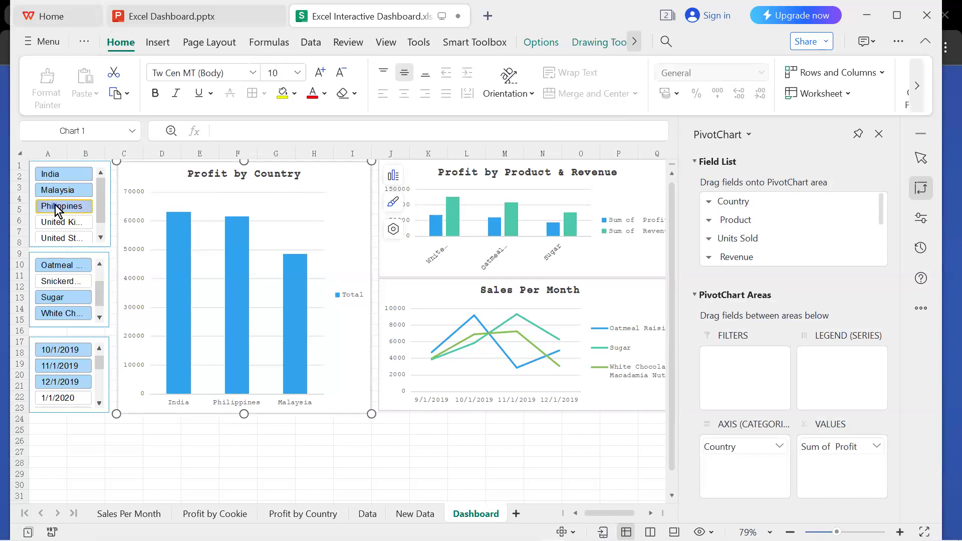
click(51, 175)
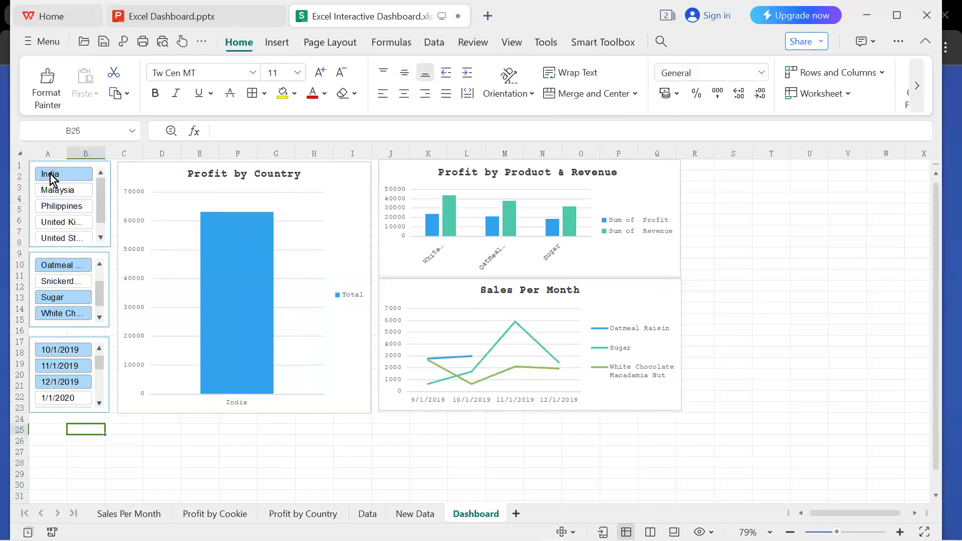
click(295, 94)
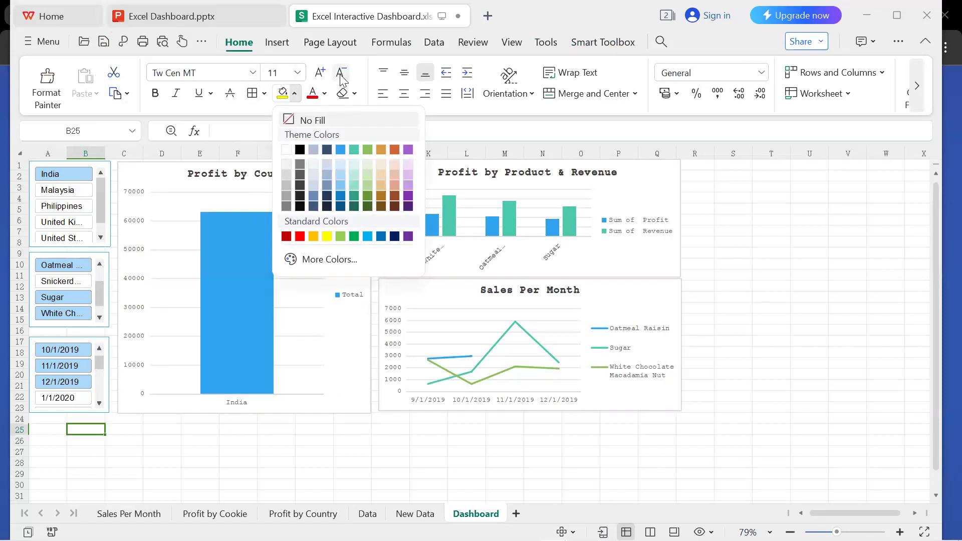
click(272, 44)
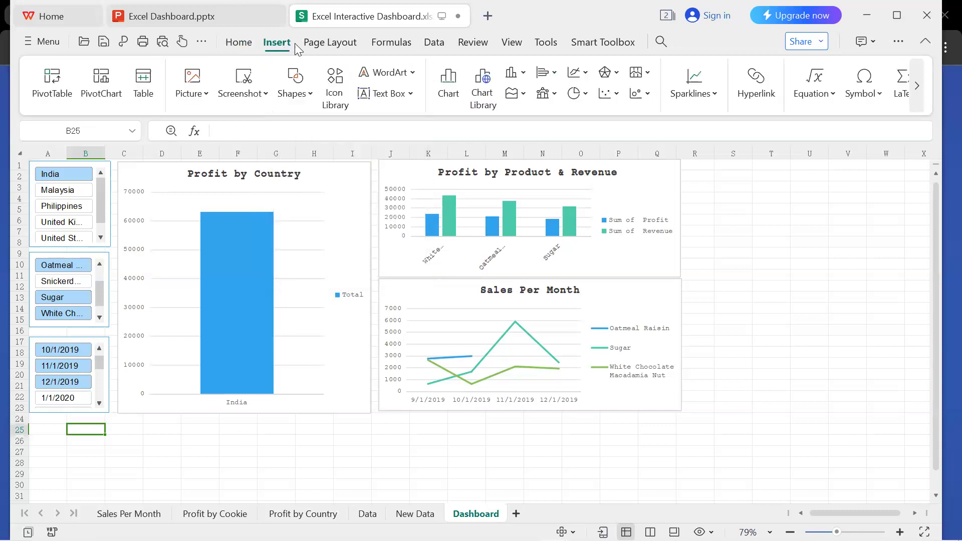
click(351, 46)
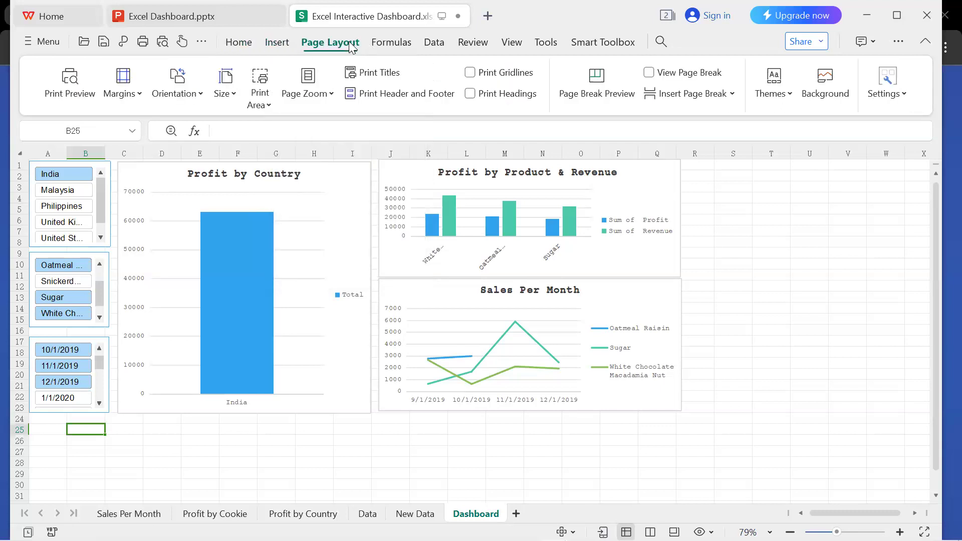
click(395, 46)
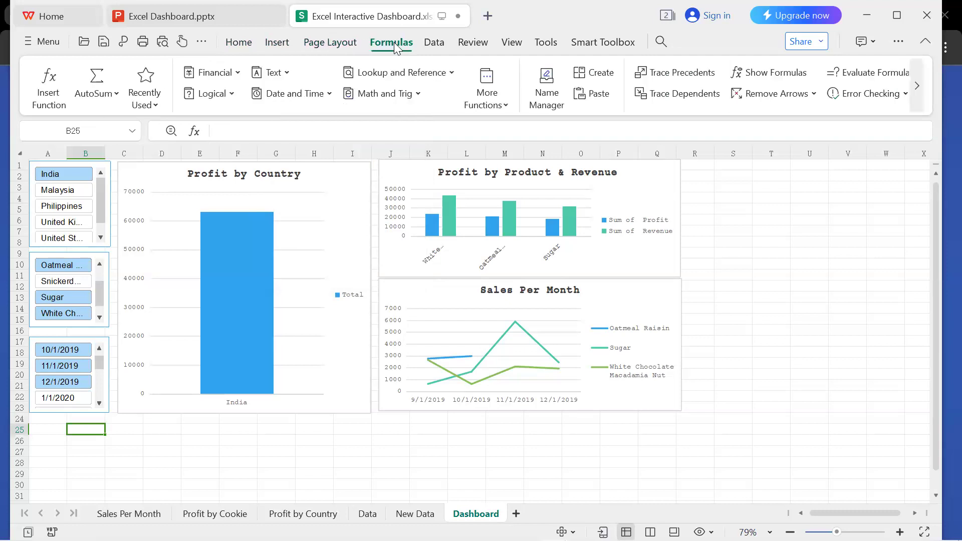
Try out green, green-and-teal and grey-and-brown workbook themes on the dashboard.
click(347, 42)
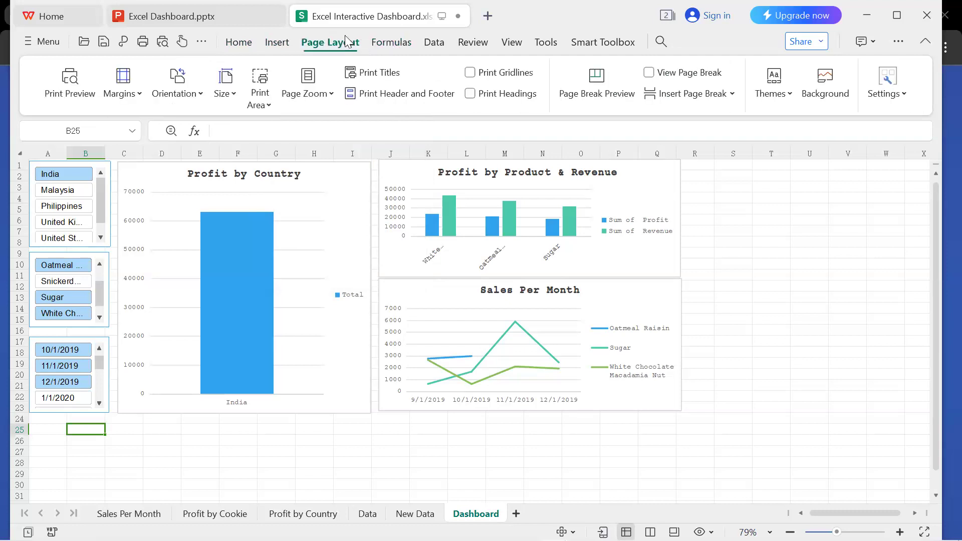
click(787, 93)
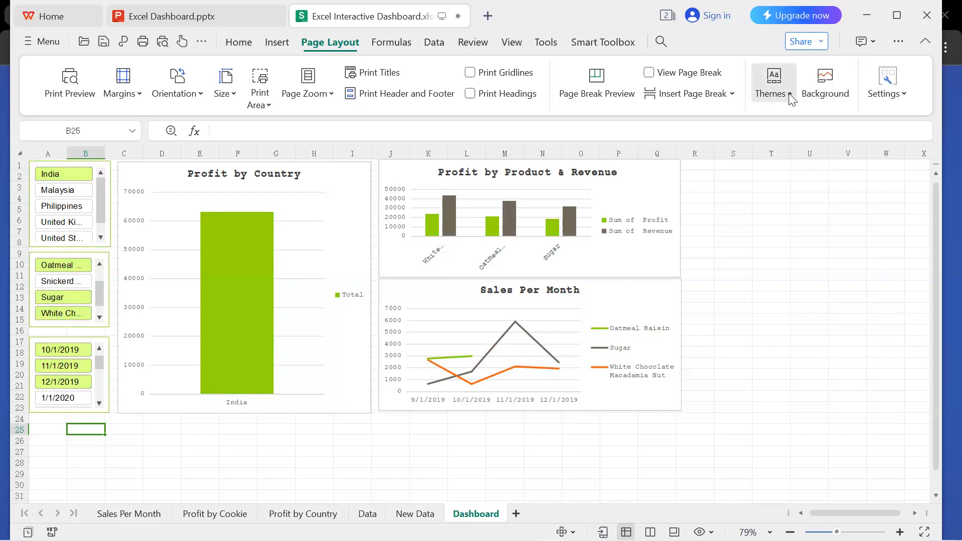
click(715, 123)
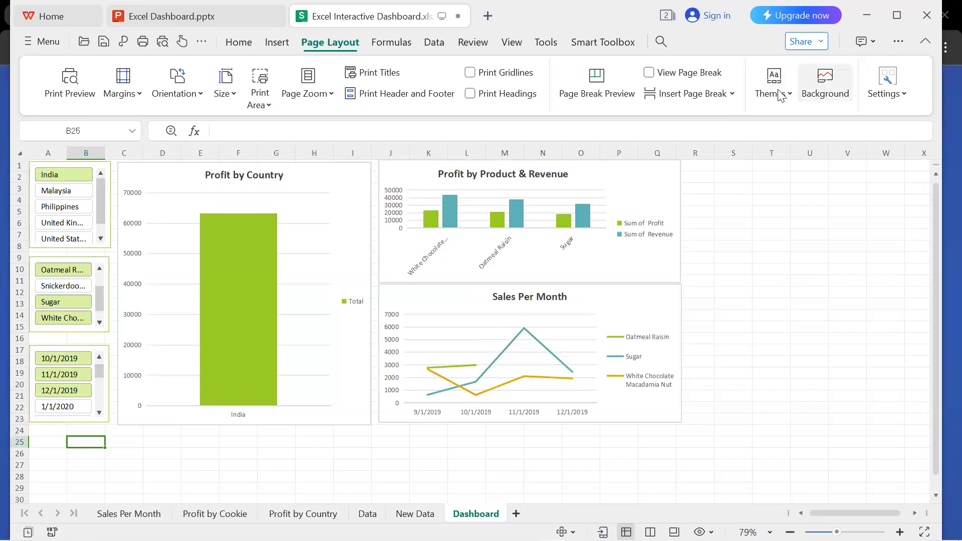
click(793, 100)
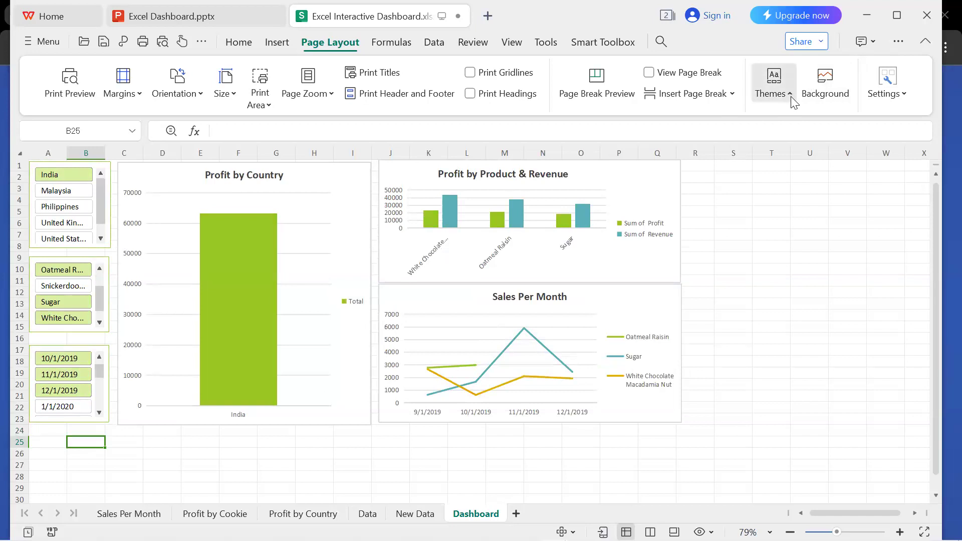
click(792, 98)
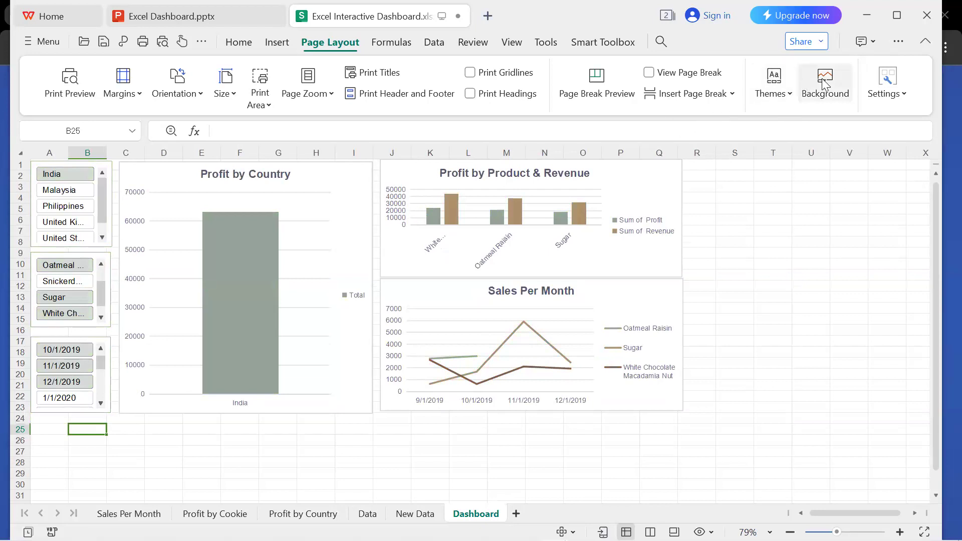
Apply the workbook theme with blue, orange and grey chart colors to the dashboard.
click(793, 100)
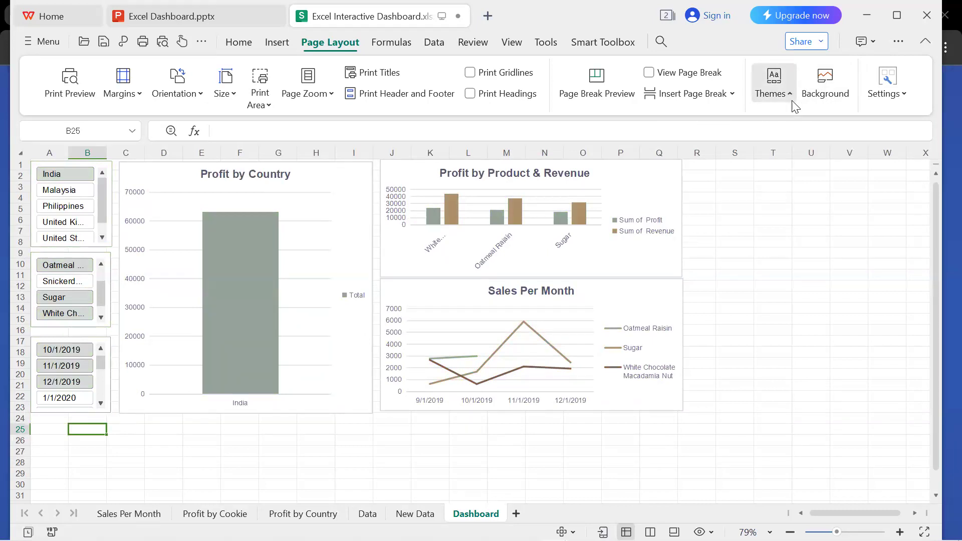
click(791, 96)
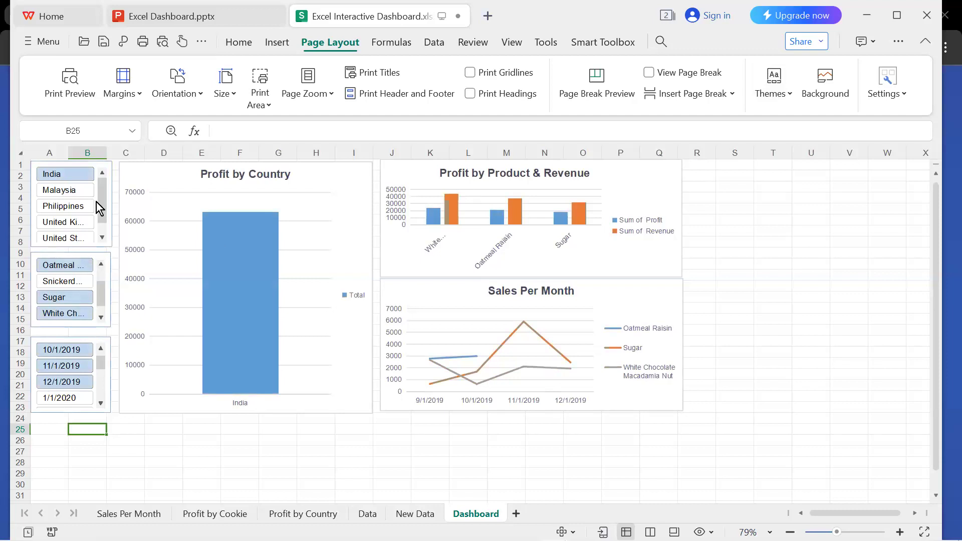
Filter the Country slicer to Malaysia, India and Philippines.
click(78, 176)
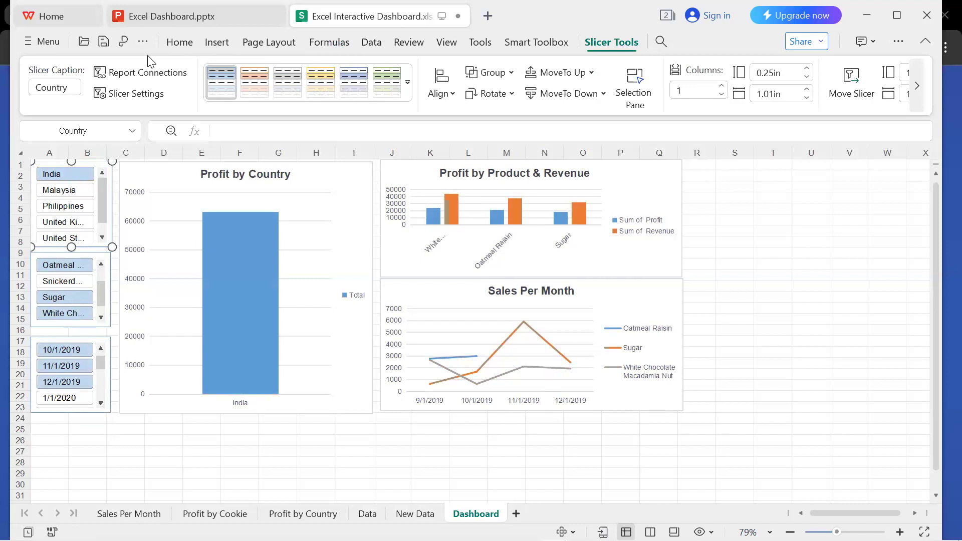
click(75, 193)
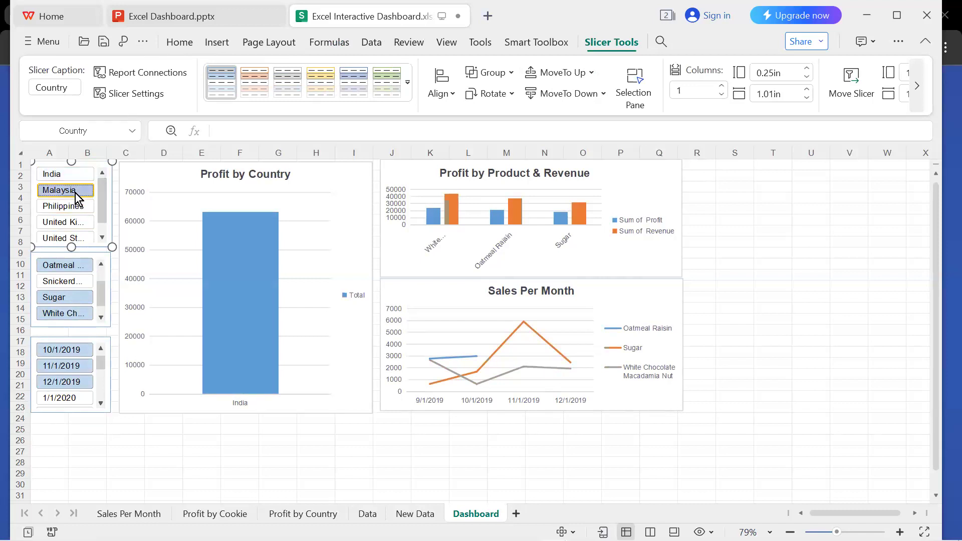
ctrl+click(76, 176)
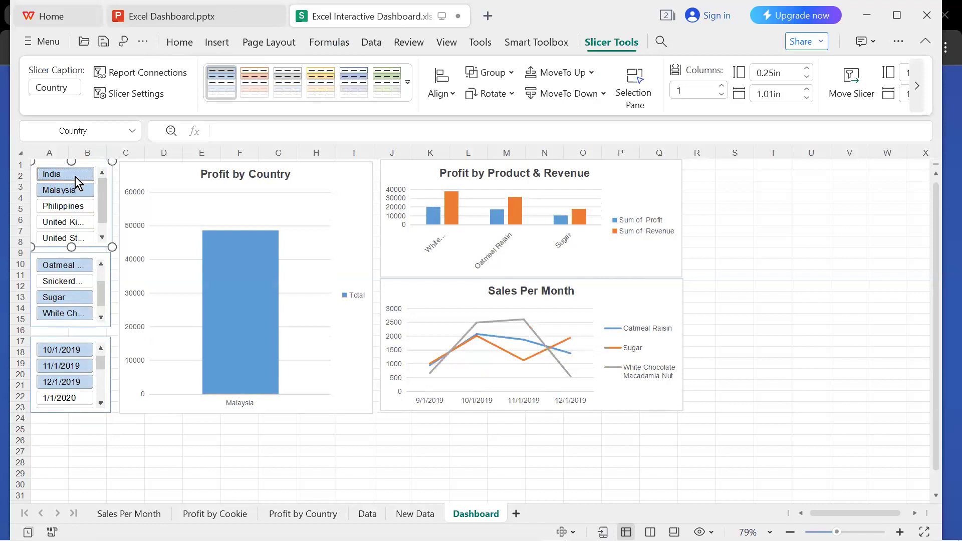
ctrl+click(79, 206)
Select all five countries in the Country slicer: India, Malaysia, Philippines, United Kingdom and United States.
click(83, 226)
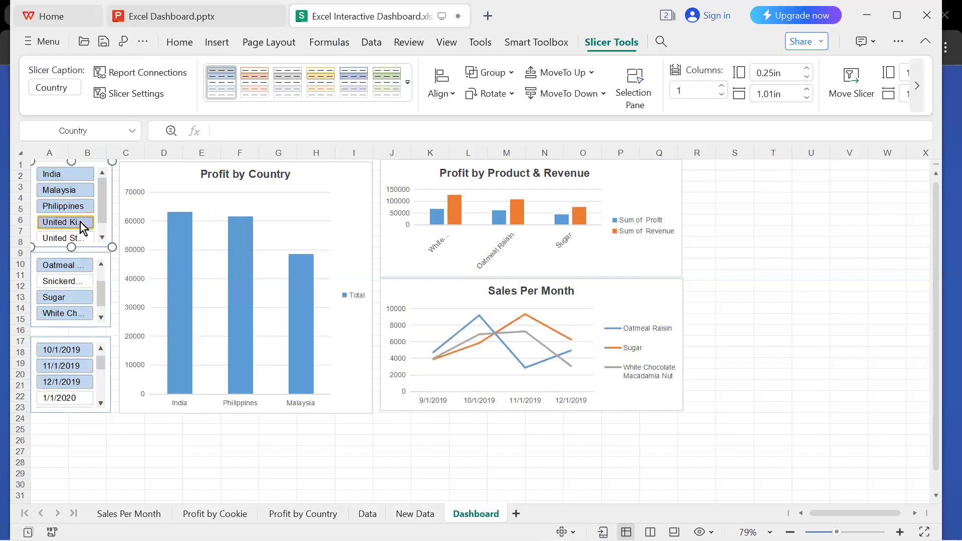
ctrl+click(72, 176)
ctrl+click(74, 191)
ctrl+click(75, 202)
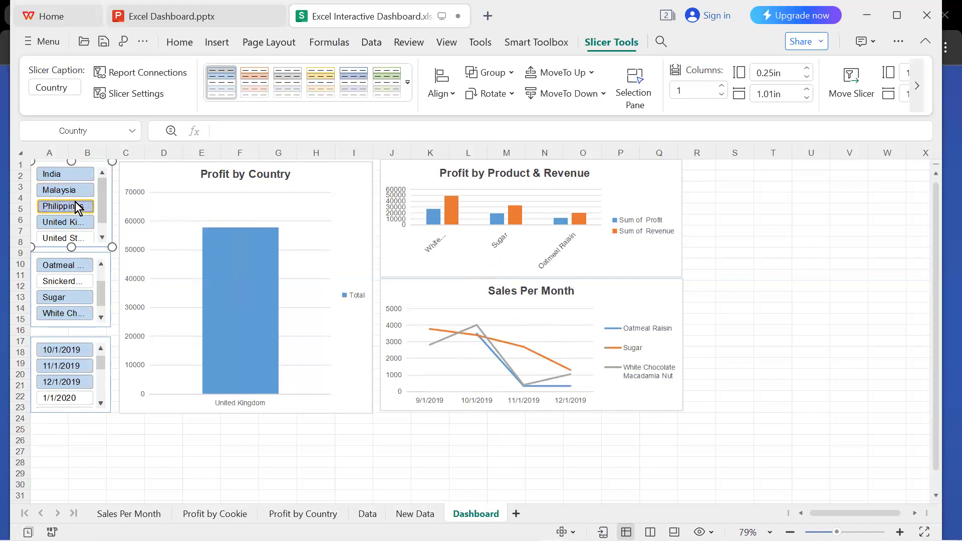
click(103, 235)
ctrl+click(86, 224)
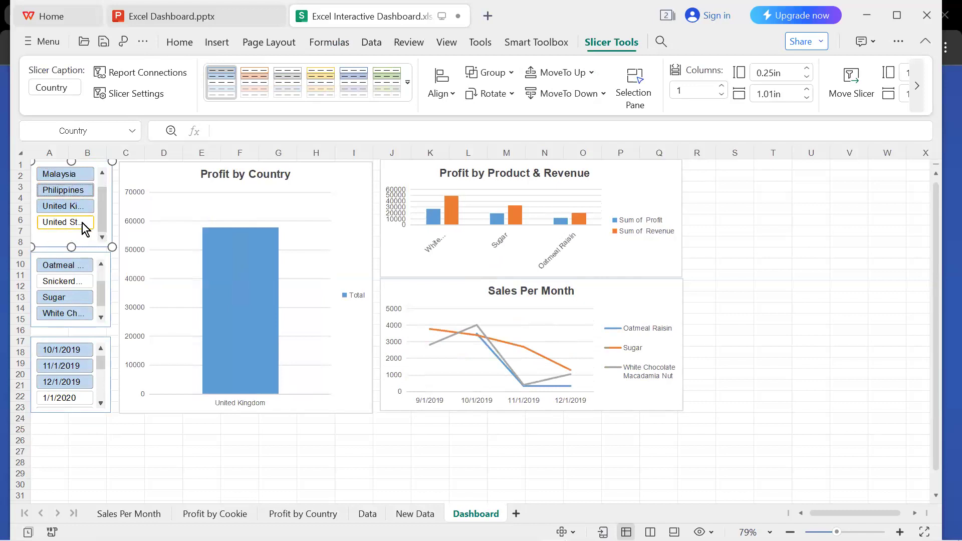
click(103, 173)
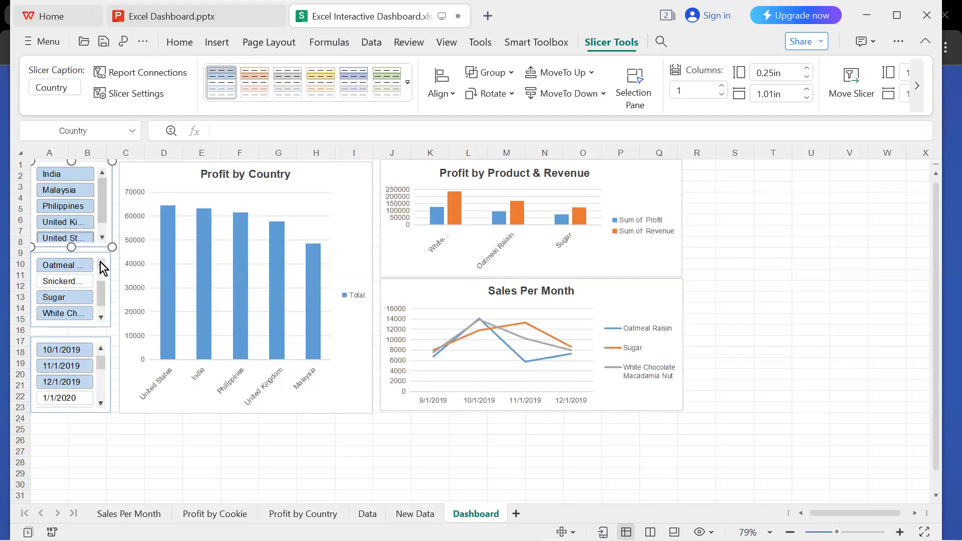
double_click(102, 237)
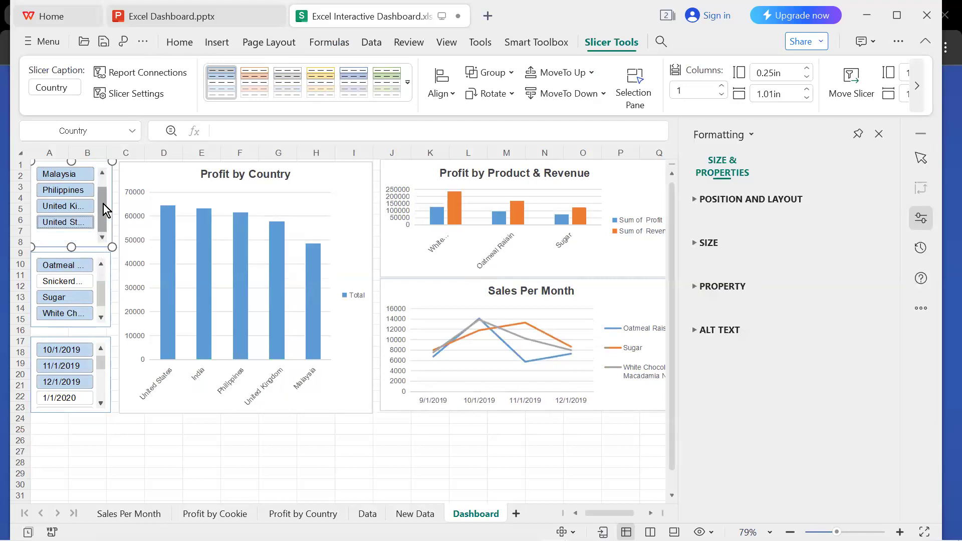
drag(103, 203, 103, 185)
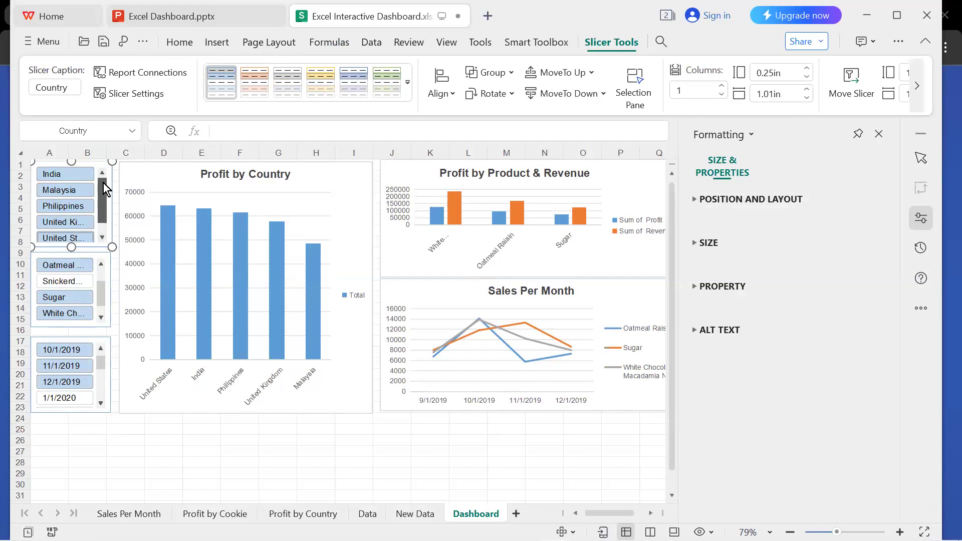
Add Snickerdoodle and Fortune Cookie to the products selected in the Product slicer.
click(87, 280)
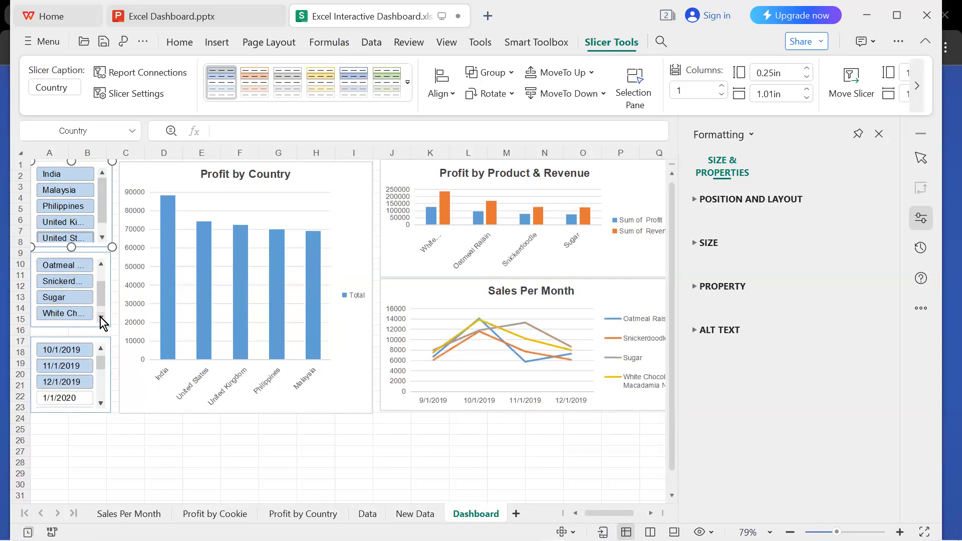
click(100, 318)
click(102, 266)
click(102, 266)
click(81, 265)
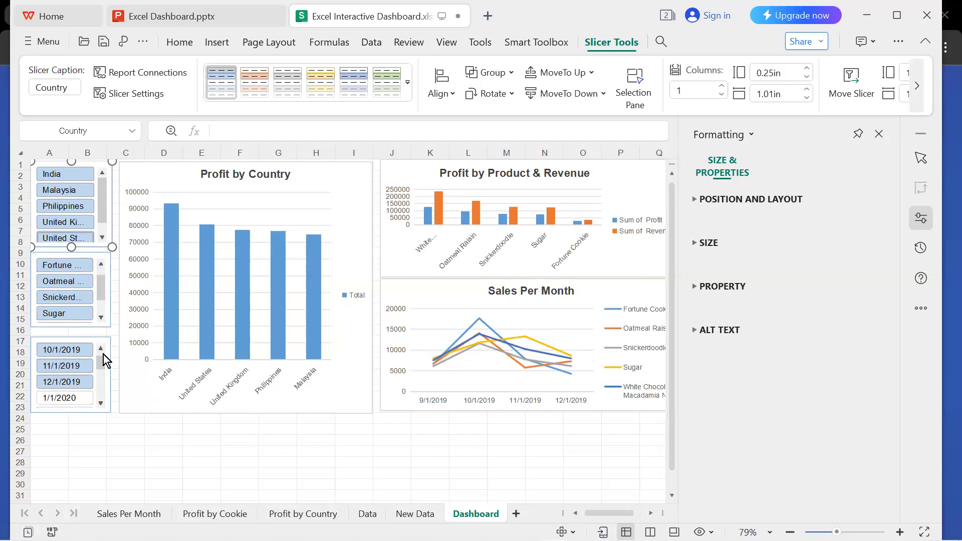
Test the Date slicer with 12/1/2019 alone, with 10/1/2019 through 12/1/2019, and with 1/1/2020 alone.
click(92, 380)
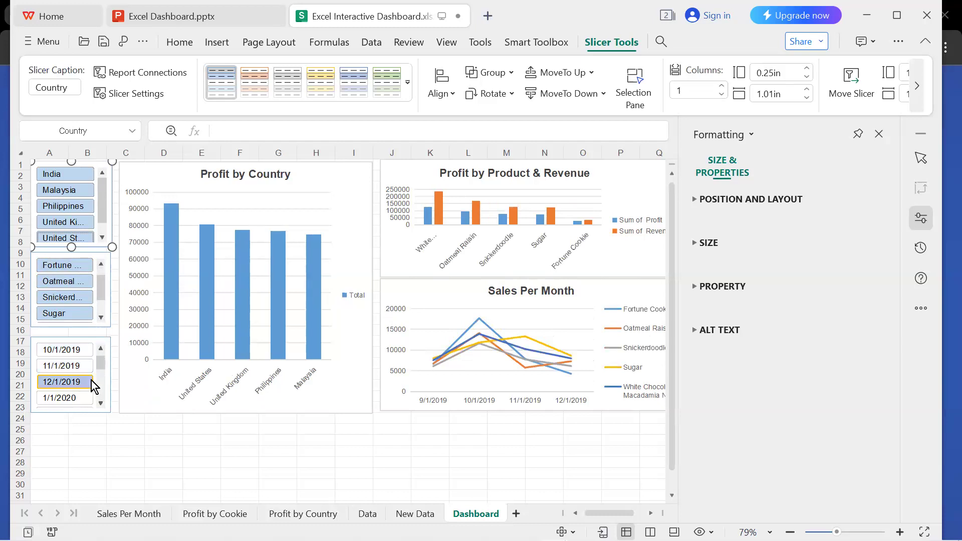
click(80, 349)
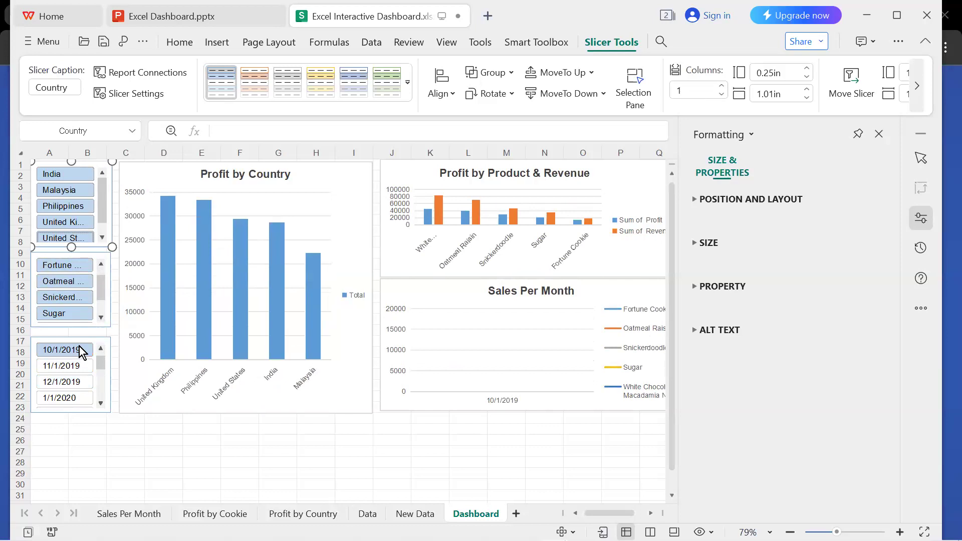
ctrl+click(78, 360)
ctrl+click(75, 377)
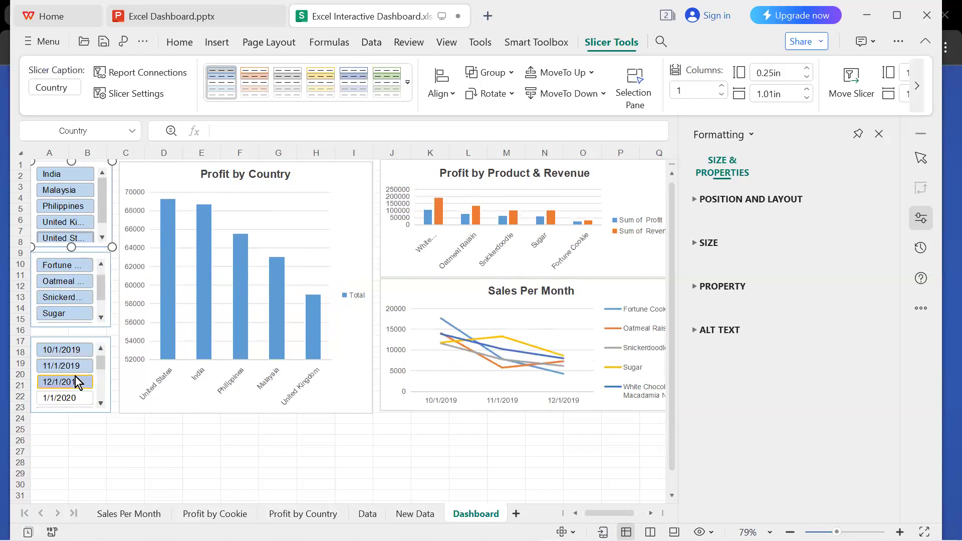
scroll(80, 383, down, 1)
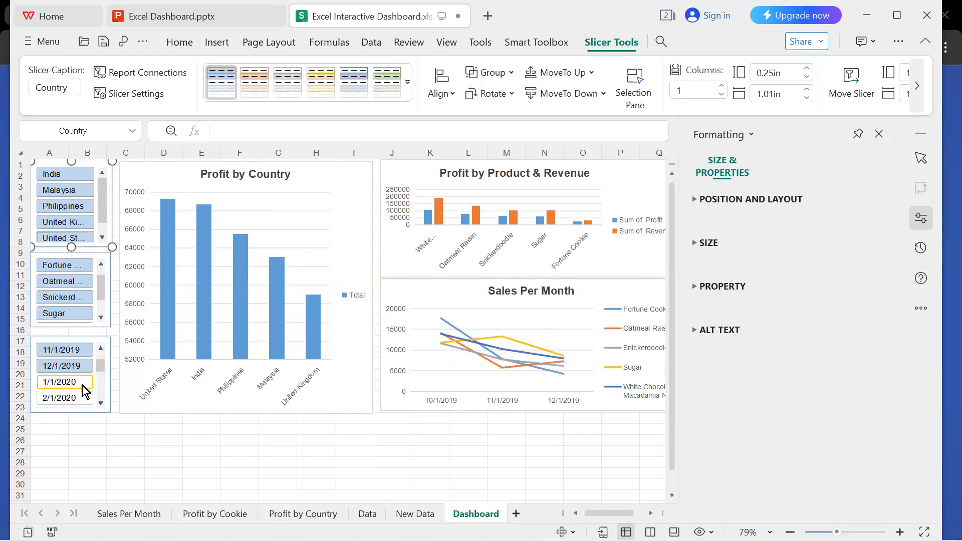
click(82, 386)
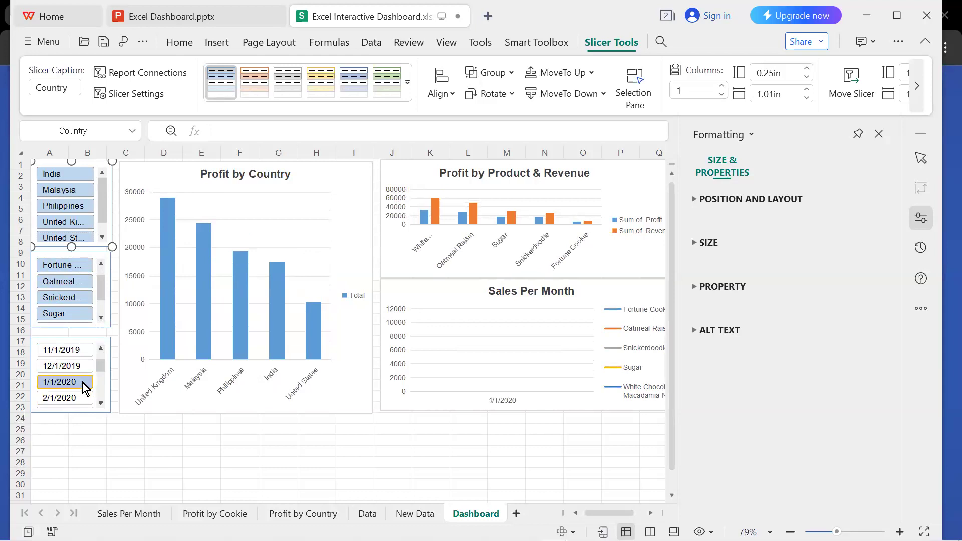
Filter the Date slicer to 11/1/2019 and 12/1/2019, and dismiss the slicer's formatting options.
click(79, 351)
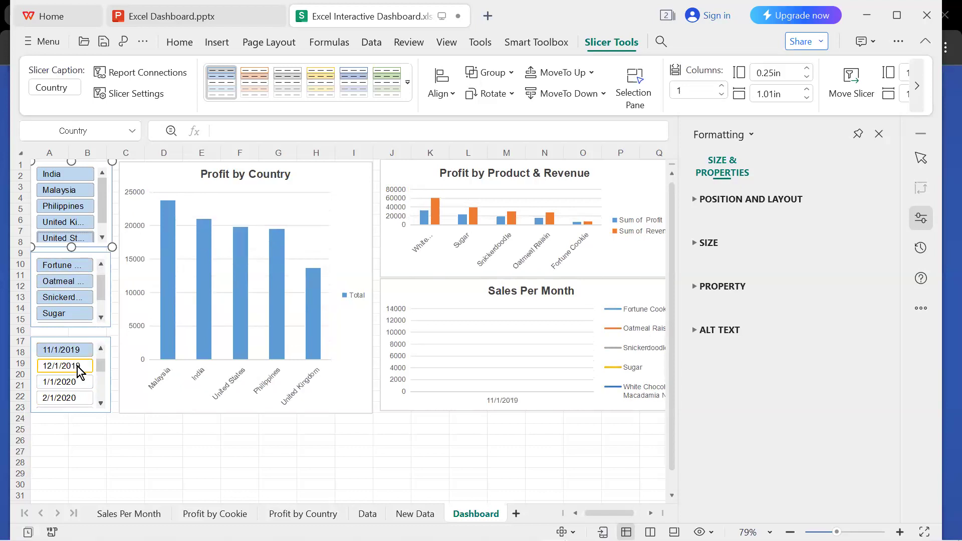
ctrl+click(78, 365)
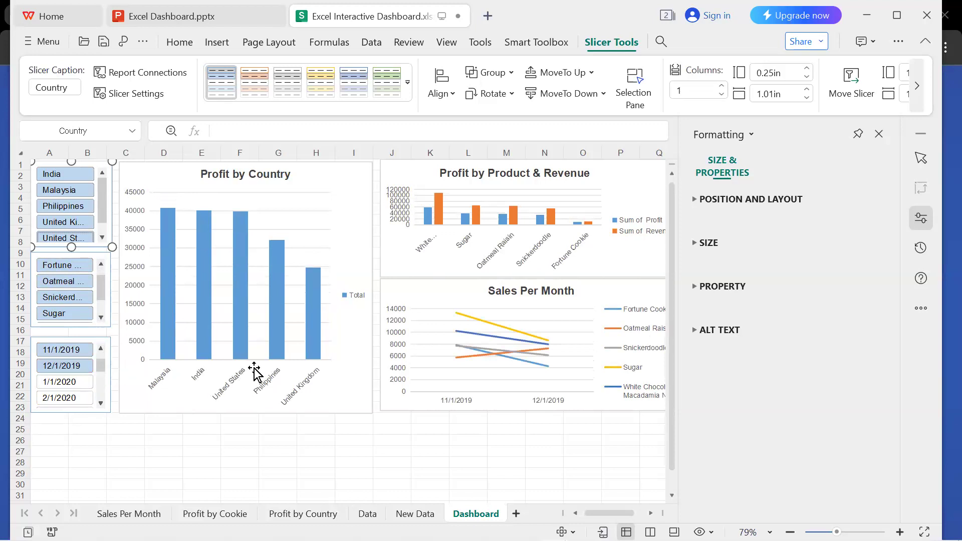
click(383, 421)
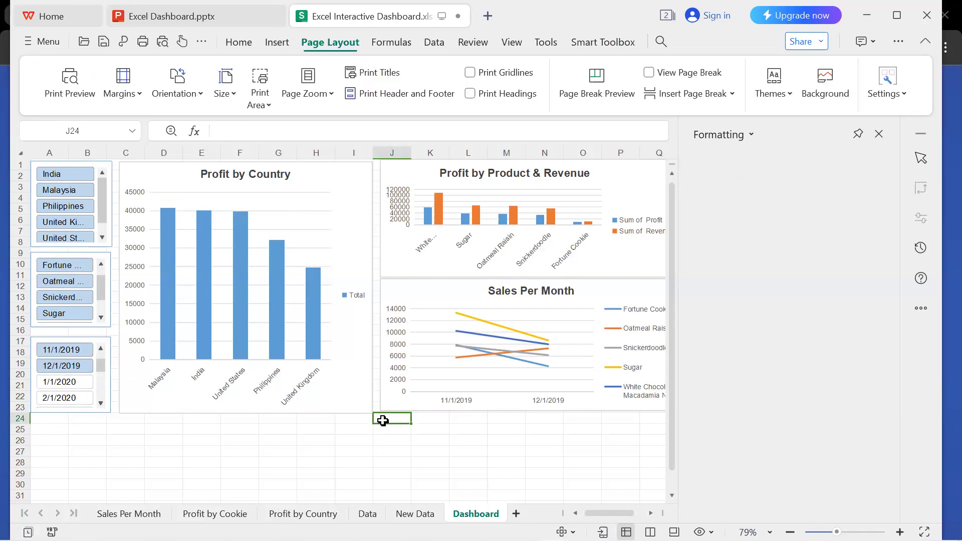
click(877, 134)
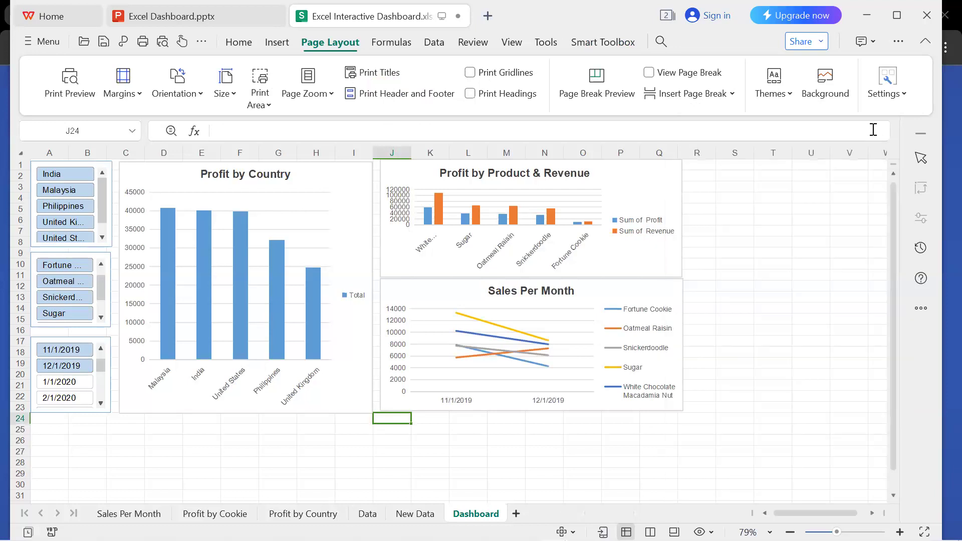
Hide the gridlines on the Dashboard sheet so only the slicers and charts stand out.
click(755, 221)
click(737, 211)
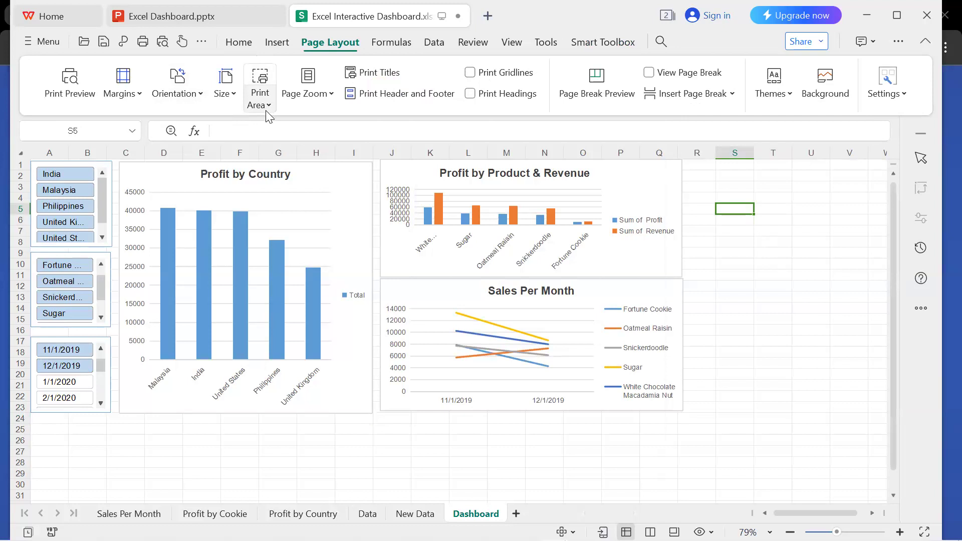
click(238, 43)
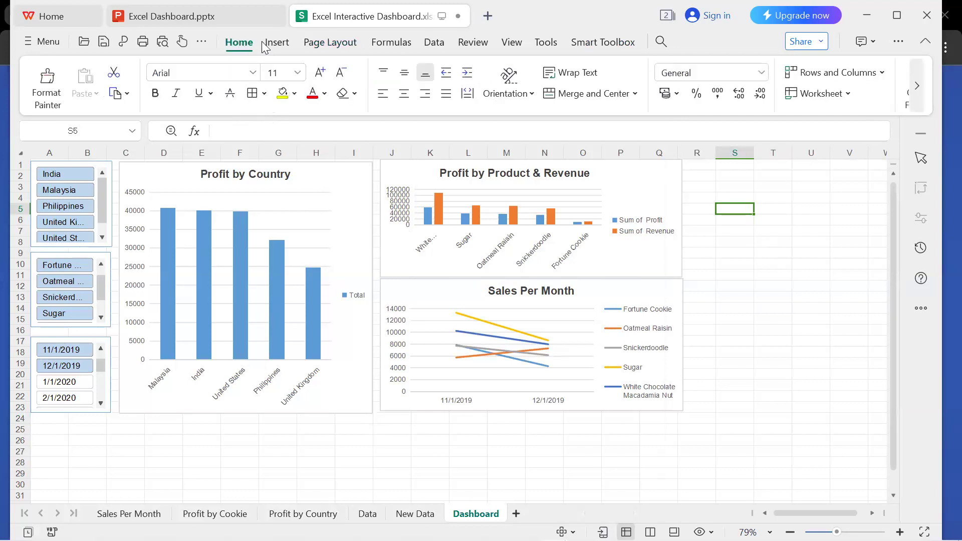
click(278, 44)
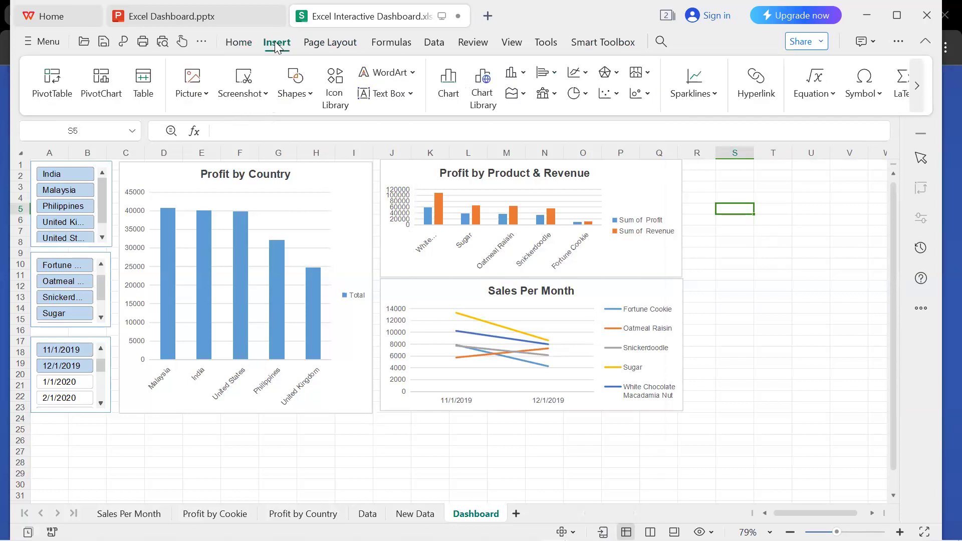
click(514, 44)
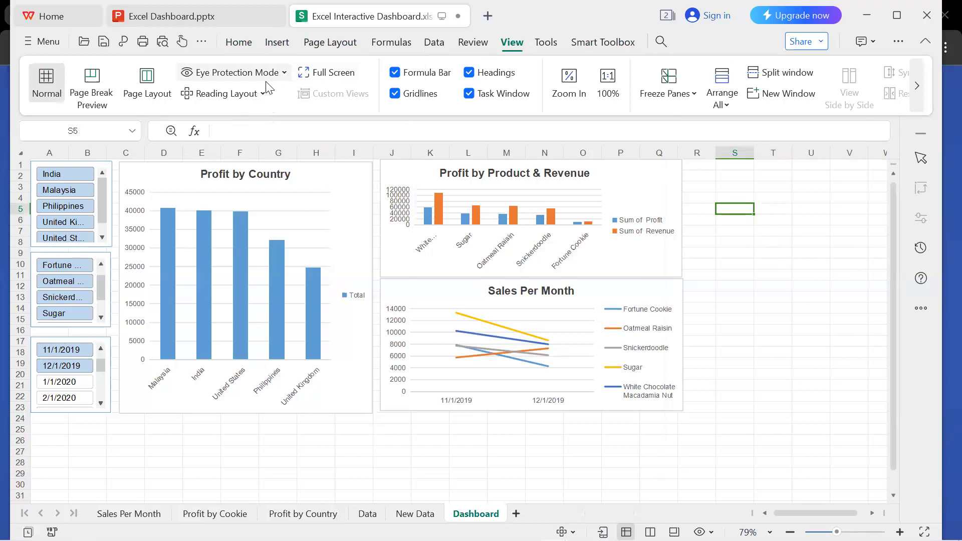
click(396, 95)
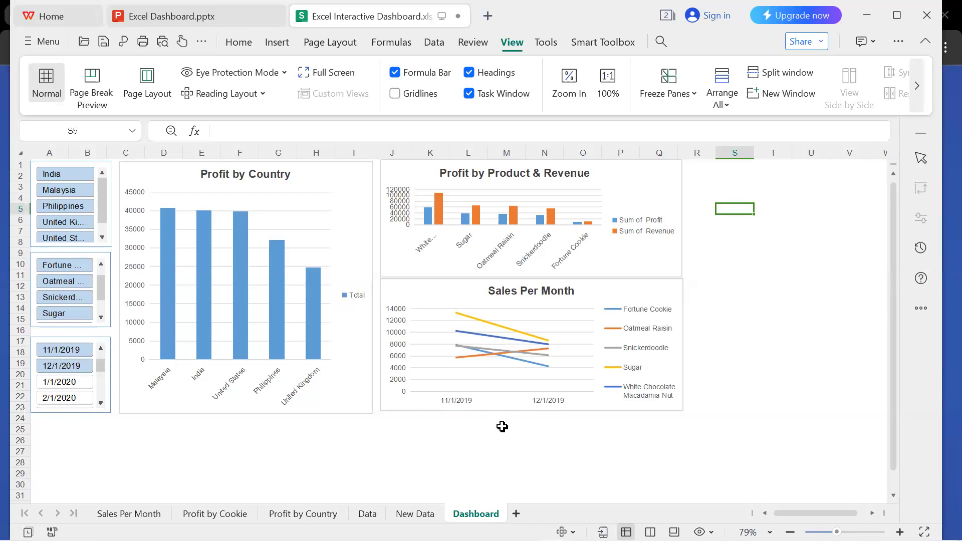
Examine the workbook's link-sharing options for edit and view-only access, and close them without creating a link.
click(811, 46)
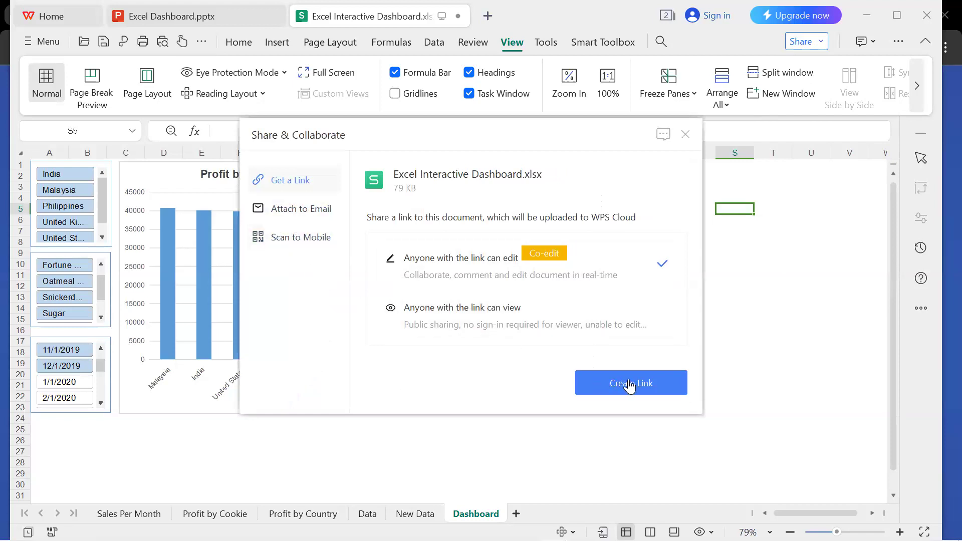
click(520, 311)
click(494, 272)
click(686, 136)
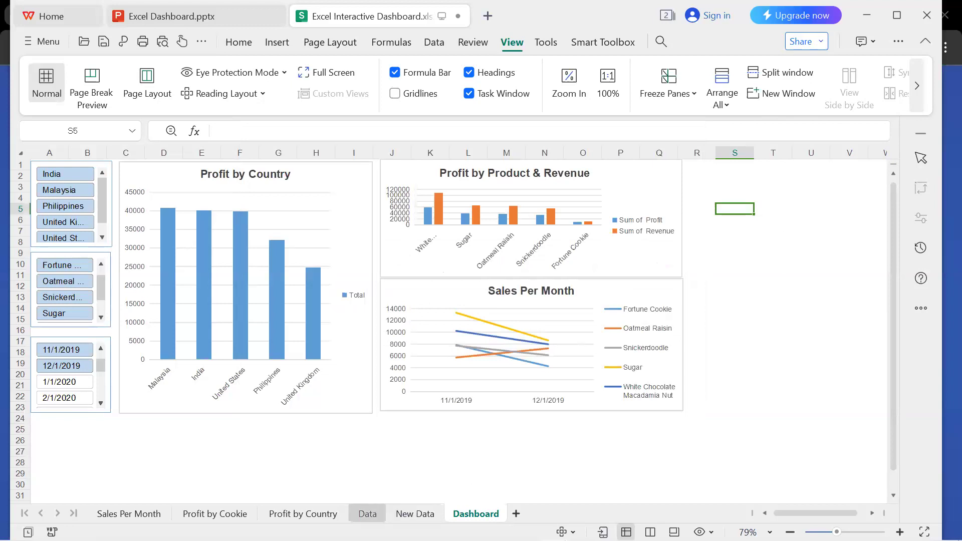
Review the New Data, Profit by Cookie and Sales Per Month sheets behind the dashboard, and return to the Dashboard sheet.
click(415, 514)
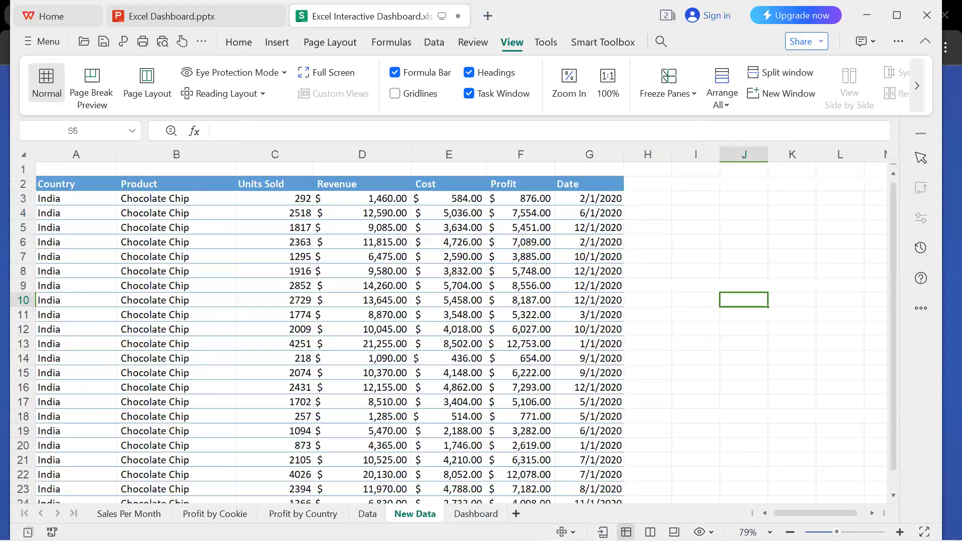
click(608, 82)
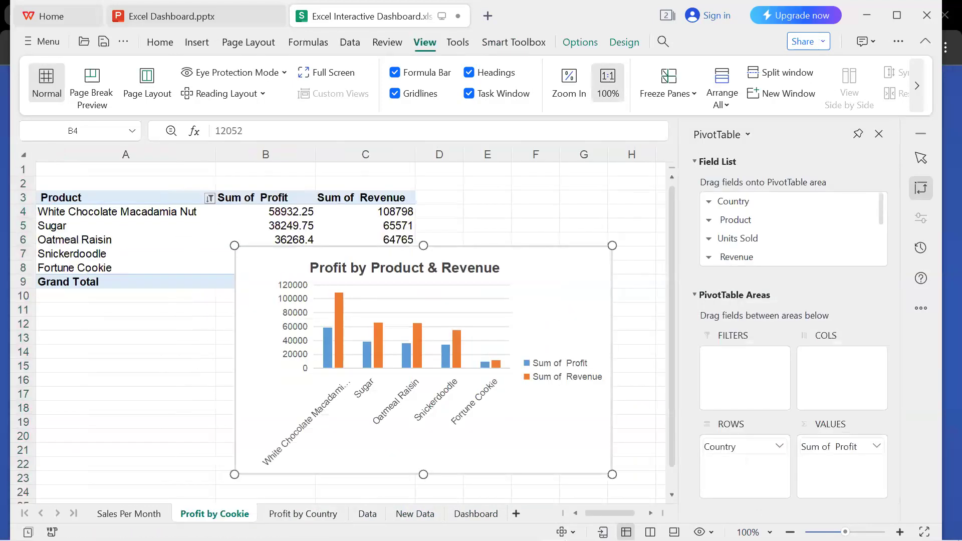
click(129, 513)
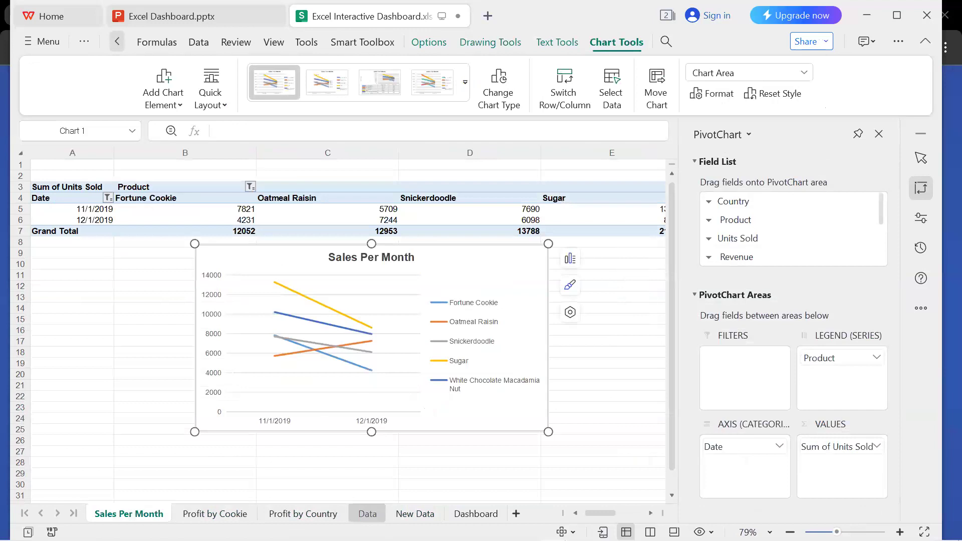
click(476, 514)
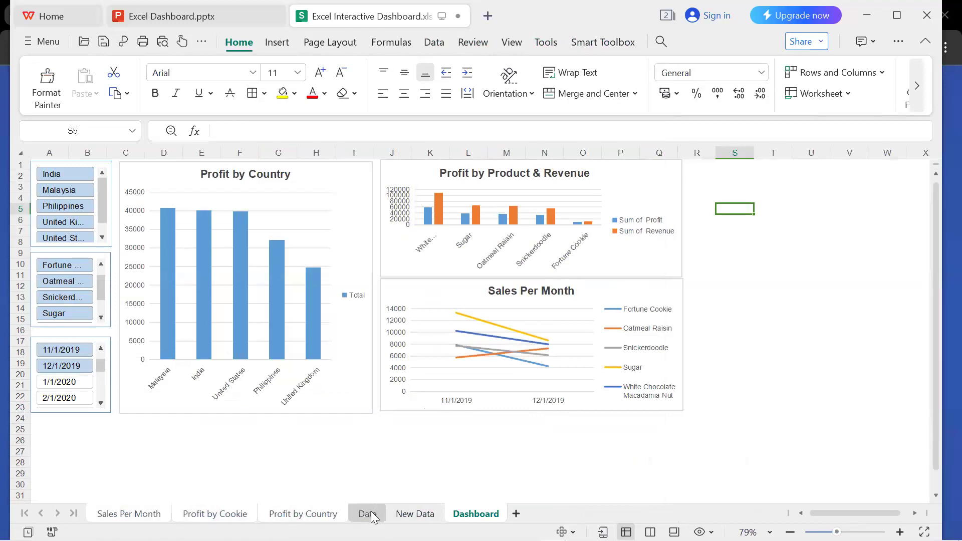
click(407, 519)
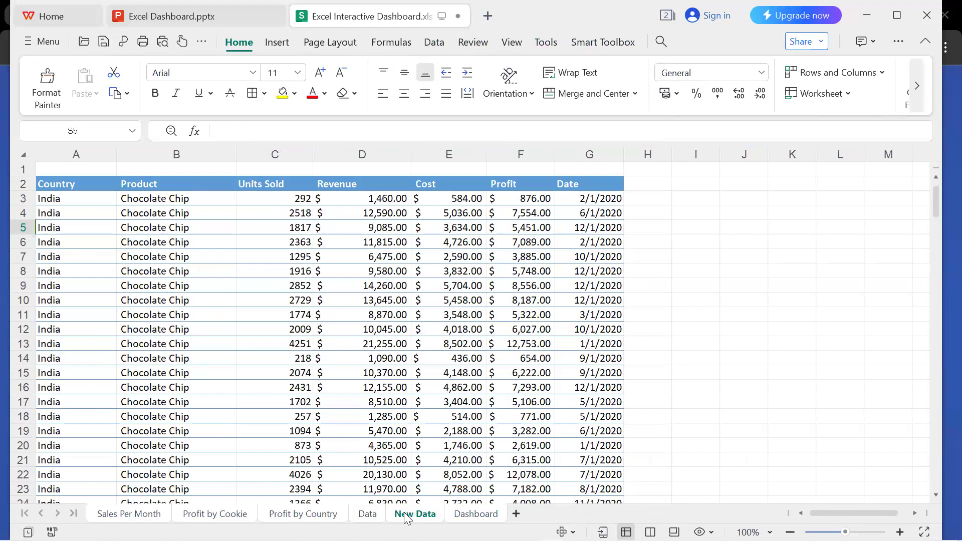
click(681, 234)
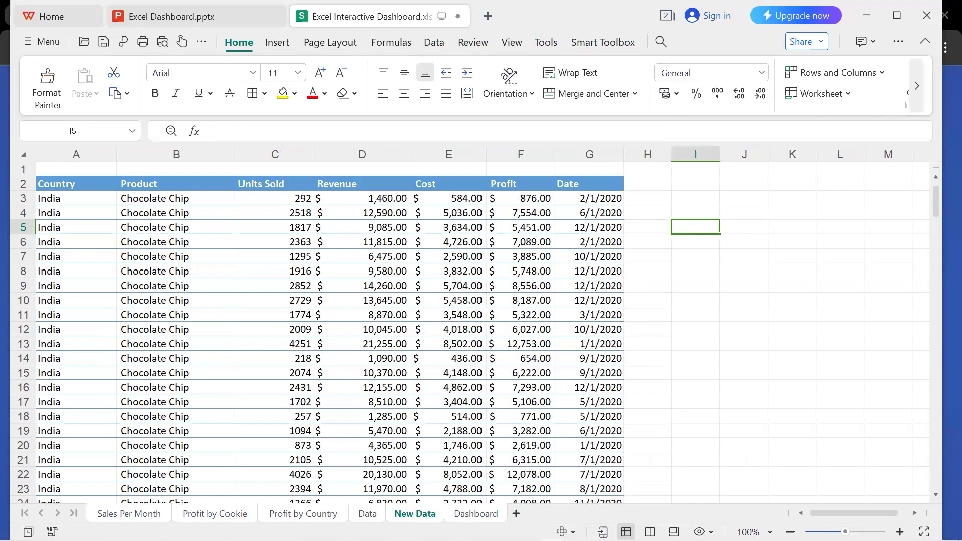
click(486, 515)
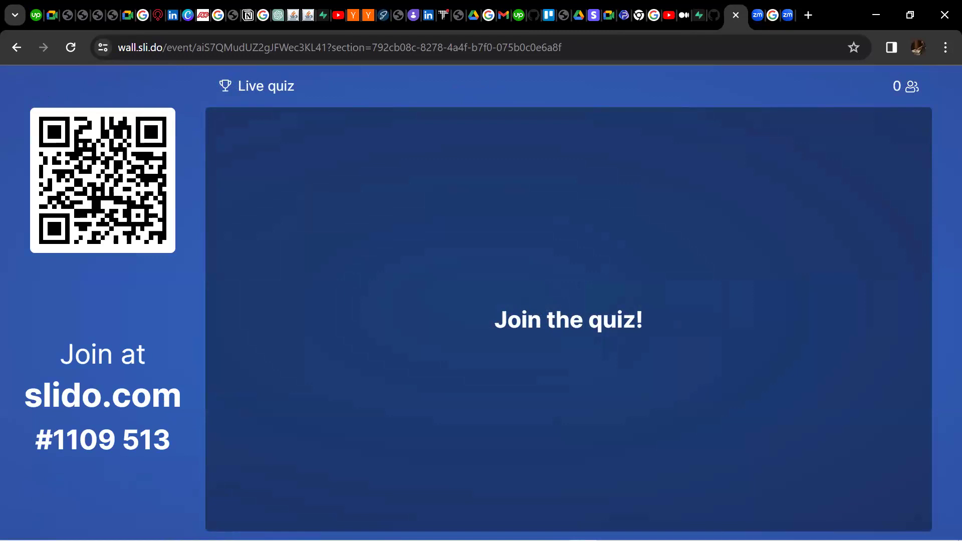
Collapse the presenter controls shown over the Slido live quiz.
mouse_move(492, 85)
mouse_move(278, 487)
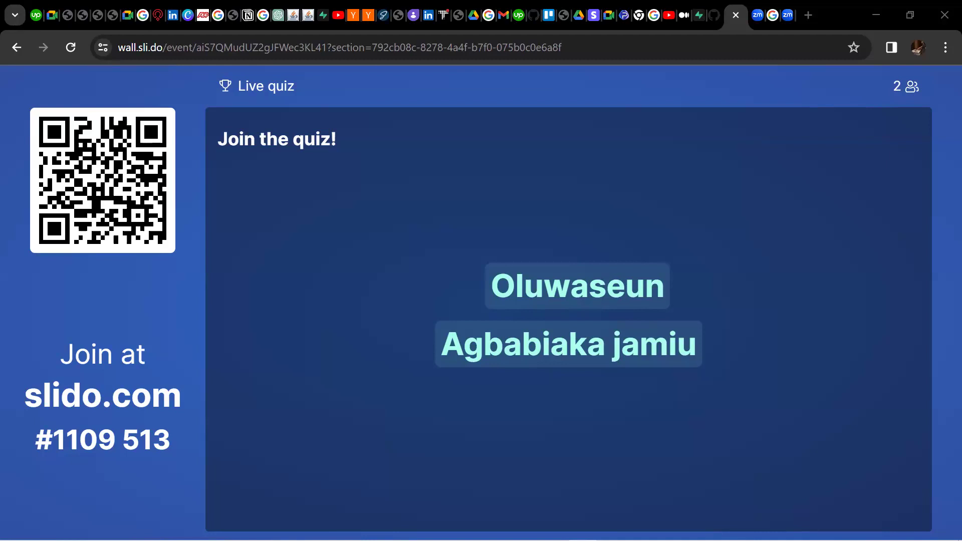
mouse_move(504, 131)
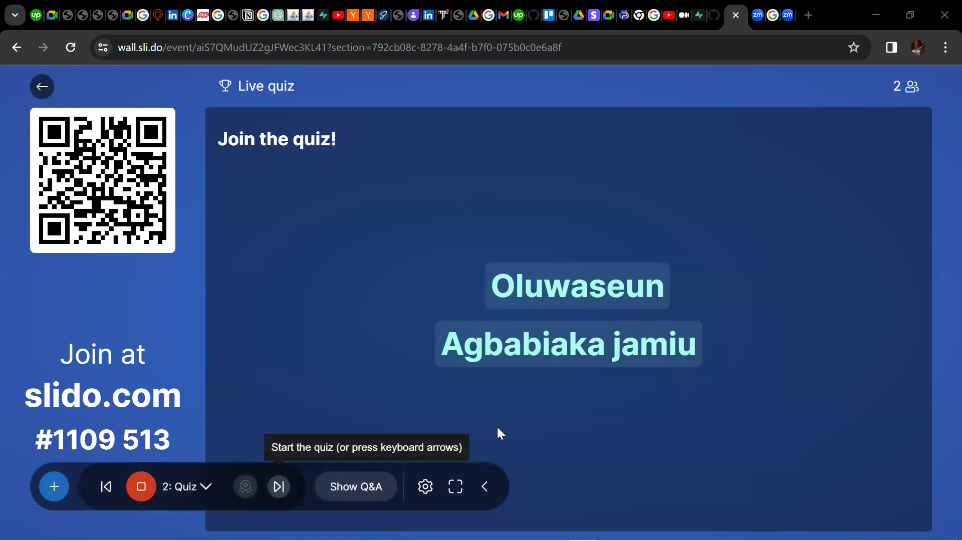
click(487, 486)
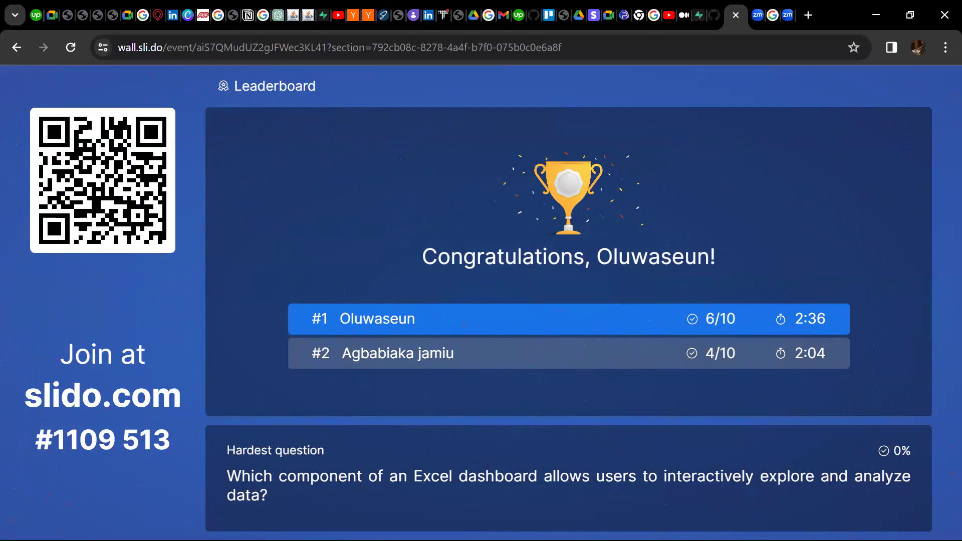
mouse_move(85, 83)
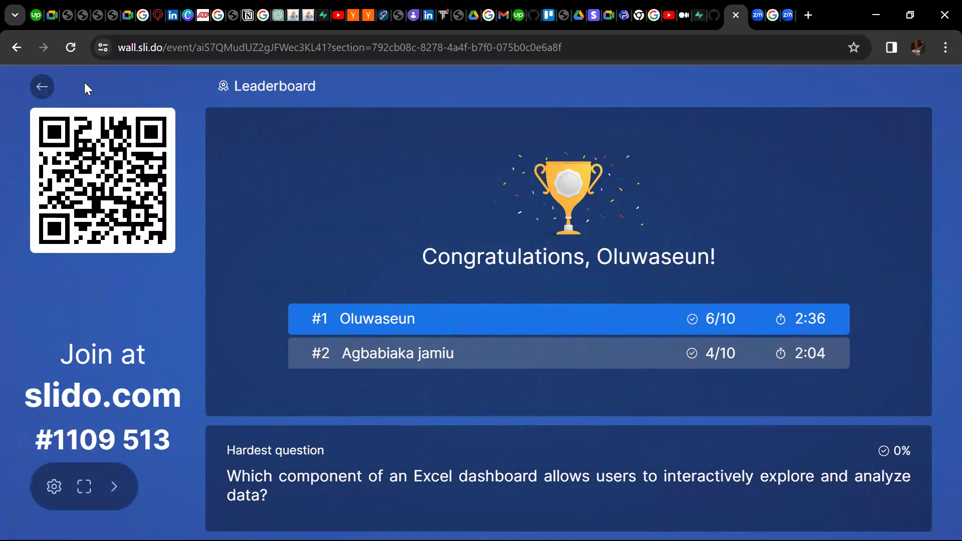